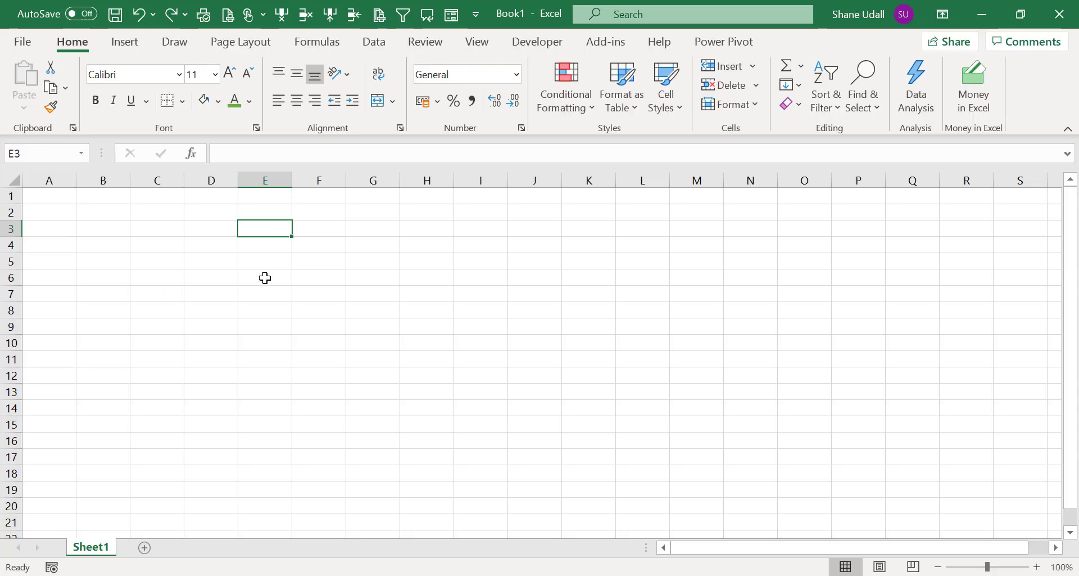
# Enter the column headers Date, Bank, Reference and Value in cells E3 to H3.
pyautogui.write('Date')
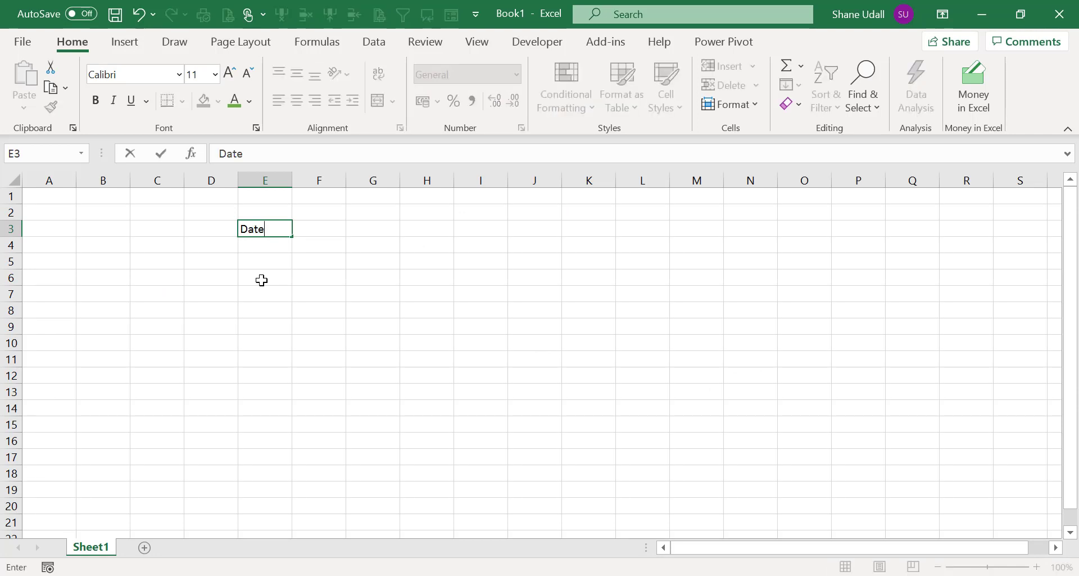
pyautogui.press('Tab')
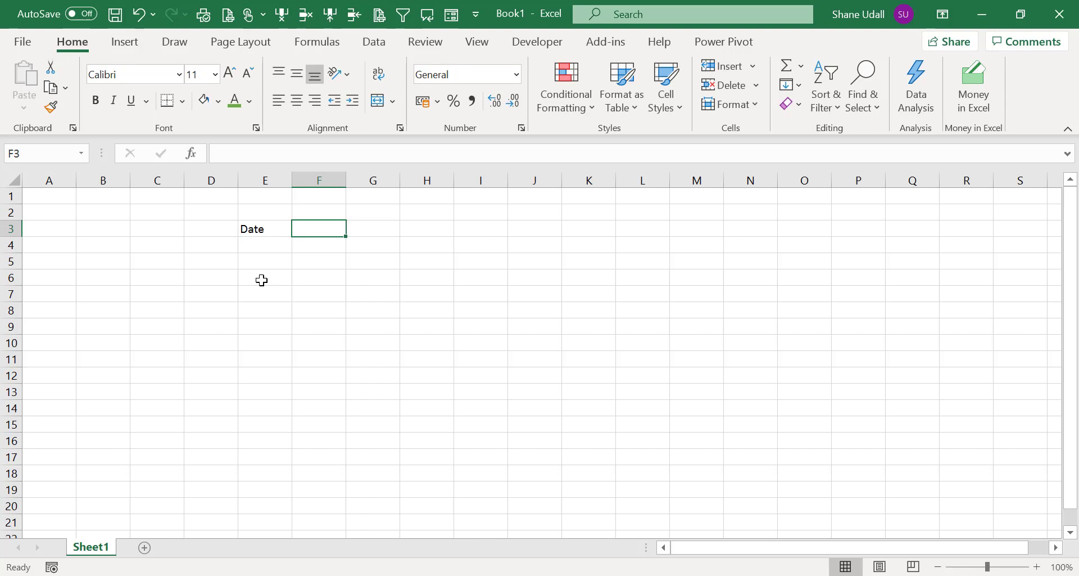
pyautogui.write('Ban')
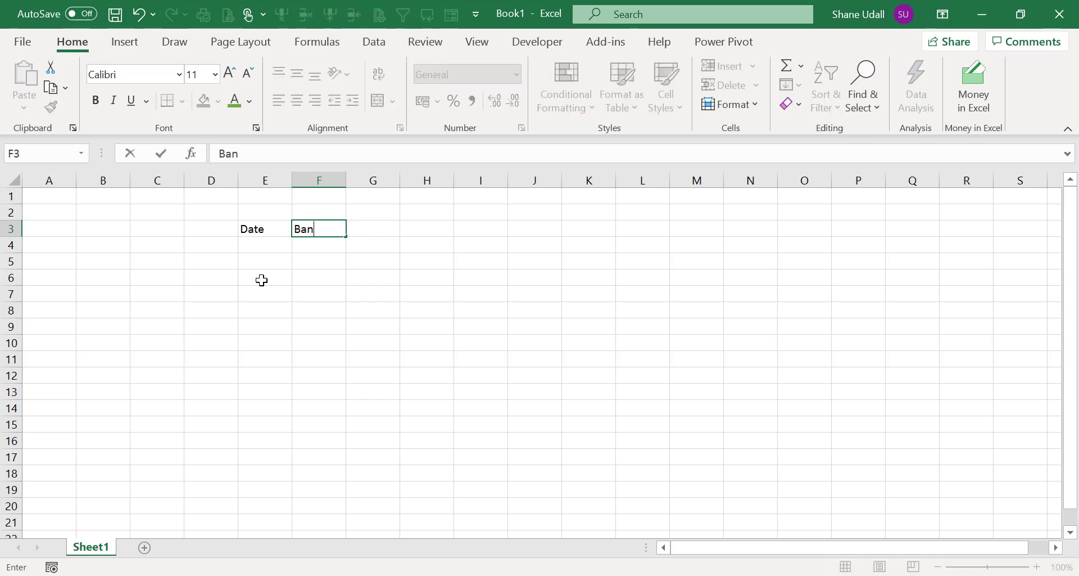
pyautogui.write('k')
pyautogui.press('Tab')
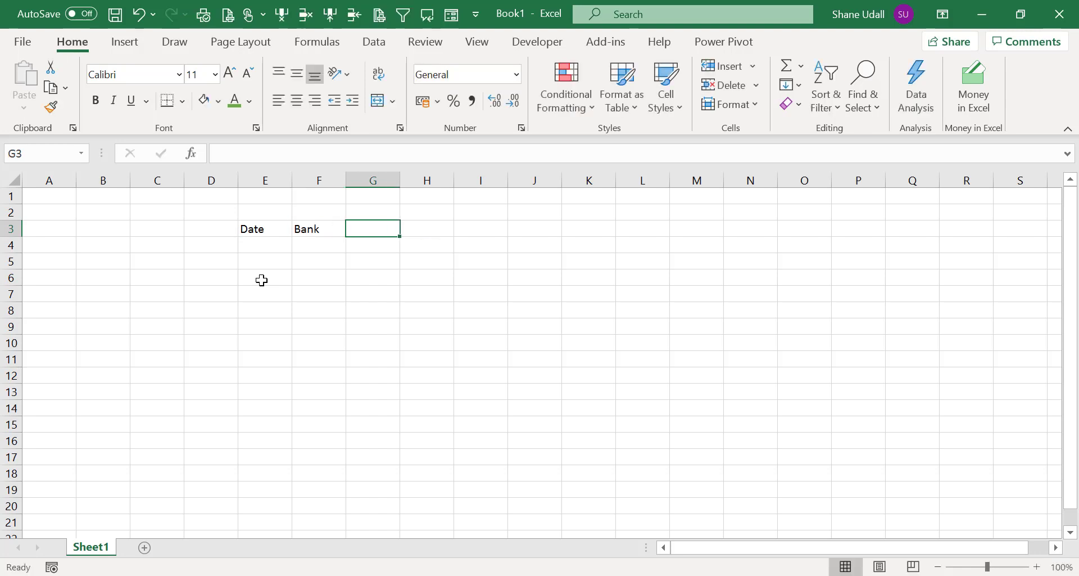
pyautogui.write('Refere')
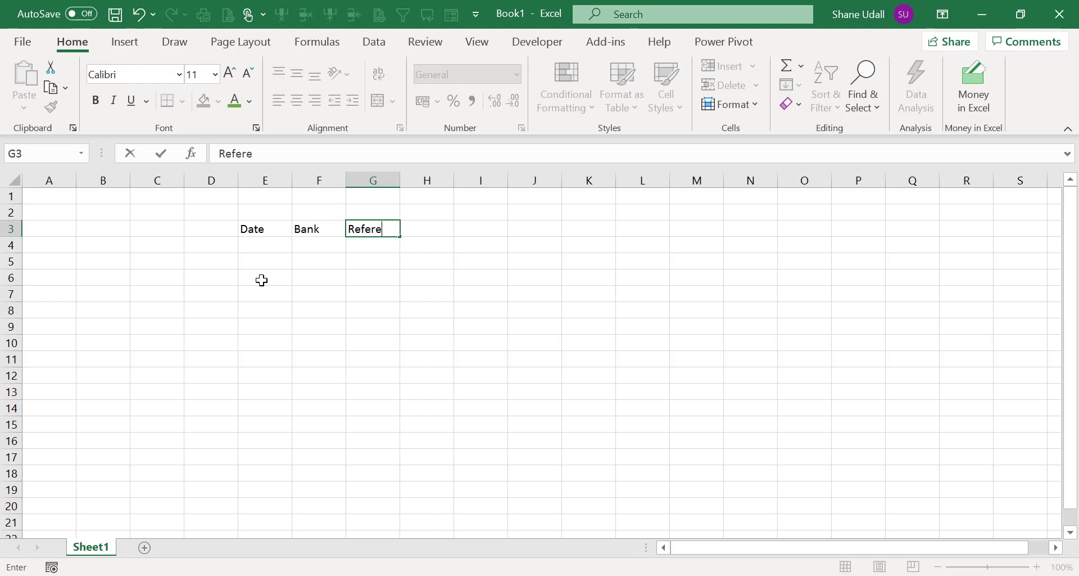
pyautogui.write('nce')
pyautogui.press('Tab')
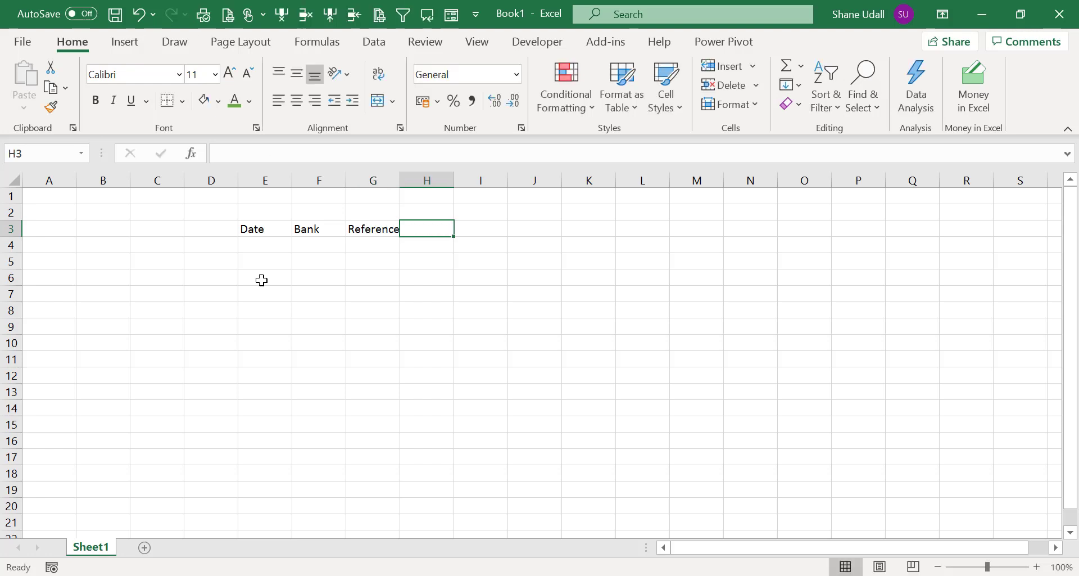
pyautogui.write('Value')
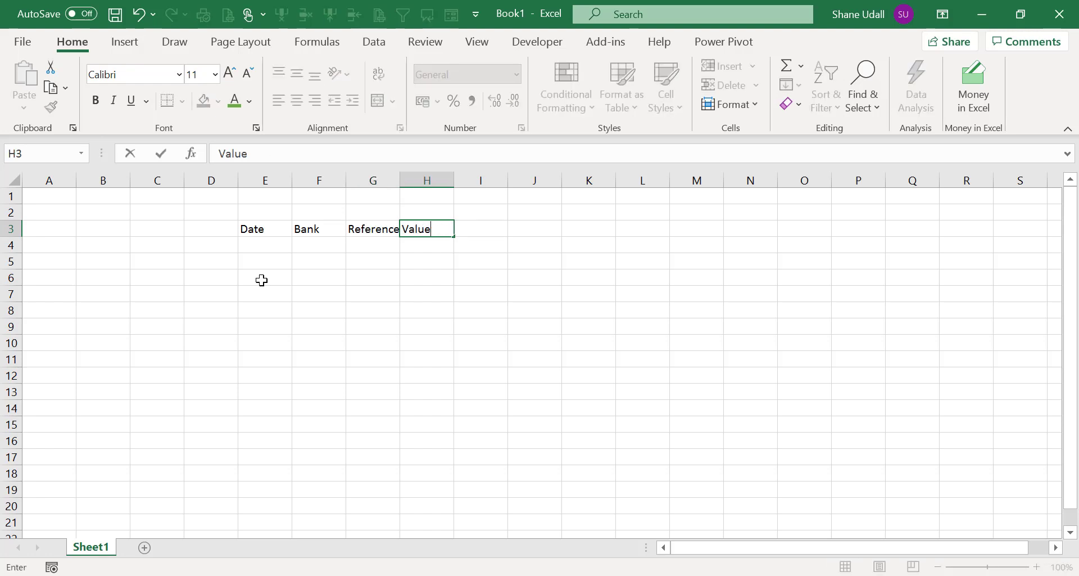
pyautogui.press('Tab')
# Enter the headers Budget in J3, Actual in K3 and Variance in M3.
pyautogui.press('Tab')
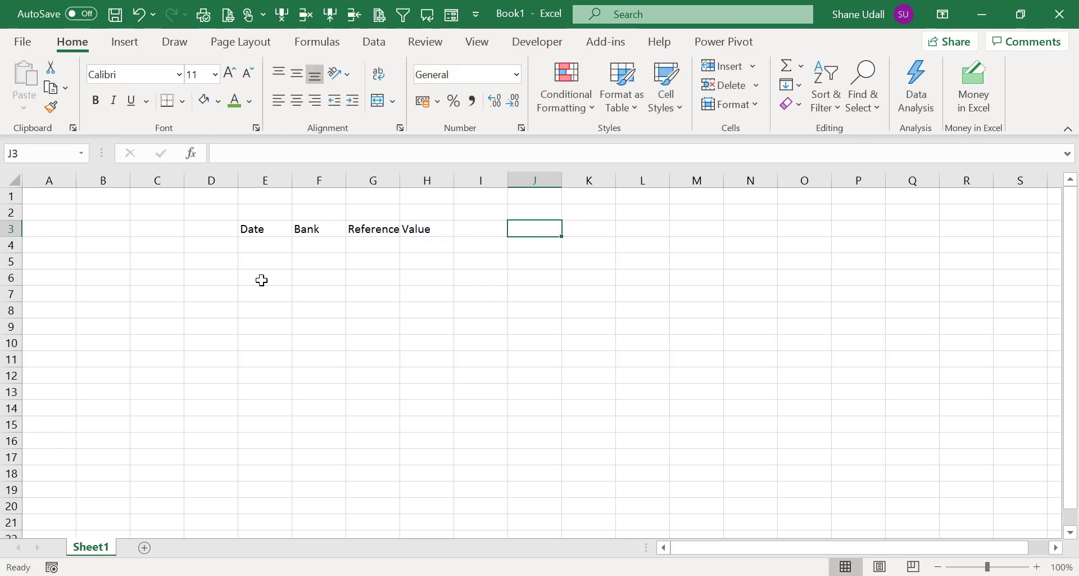
pyautogui.write('Budget')
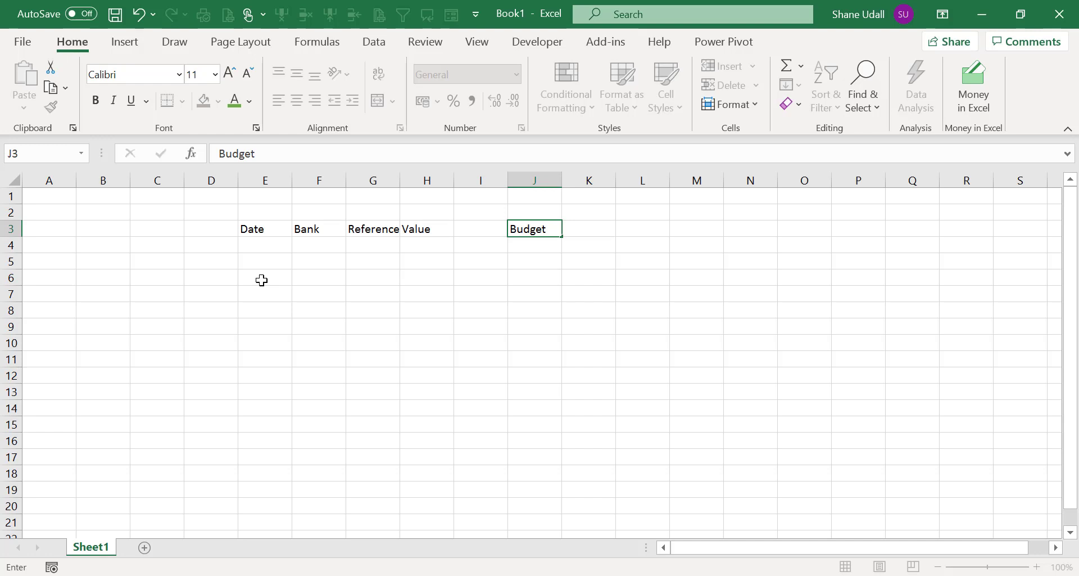
pyautogui.press('Tab')
pyautogui.write('Act')
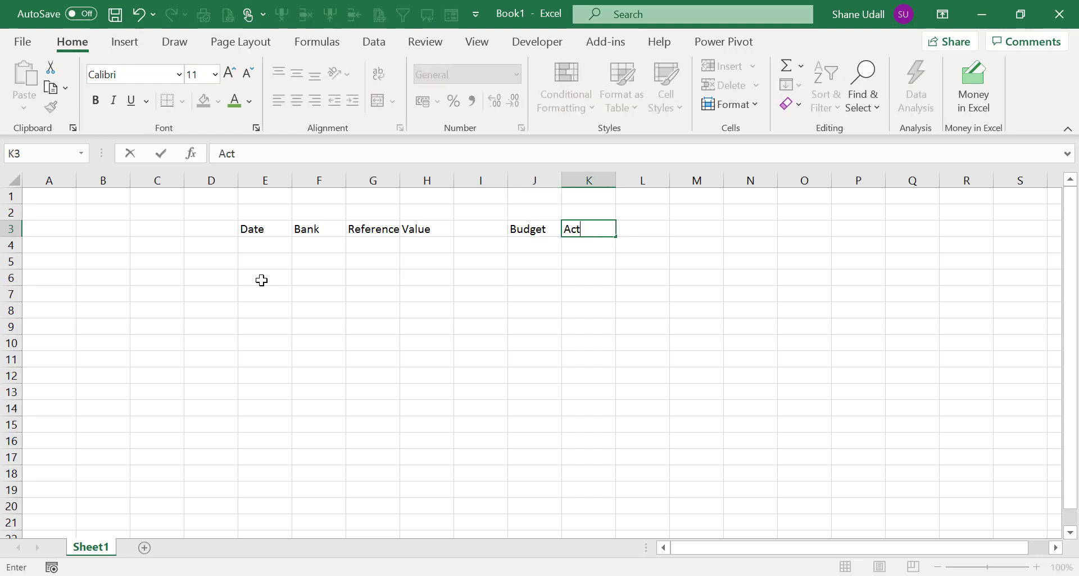
pyautogui.write('ua')
pyautogui.press('Tab')
pyautogui.press('Tab')
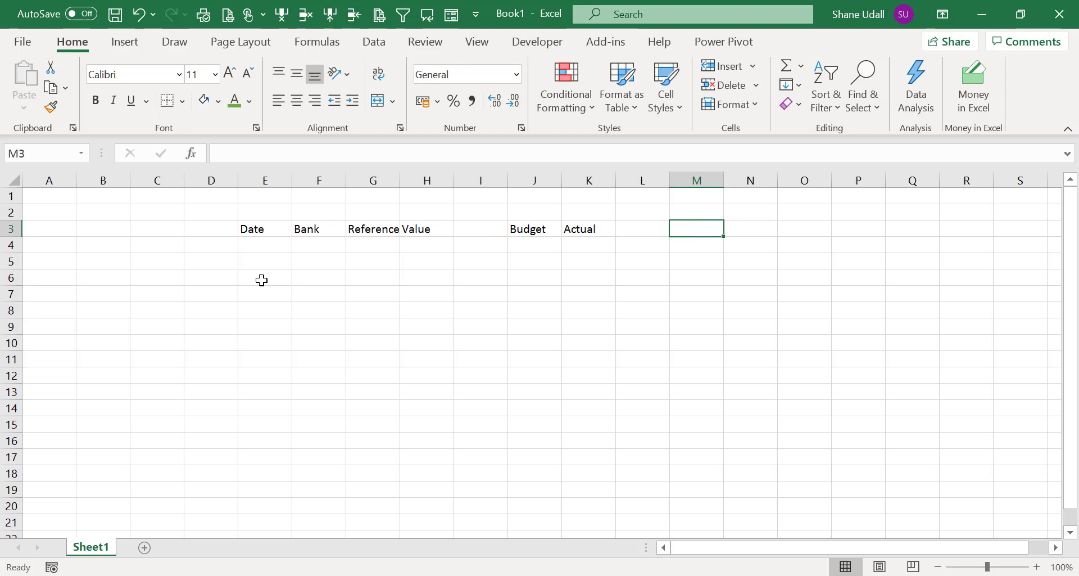
pyautogui.write('Var')
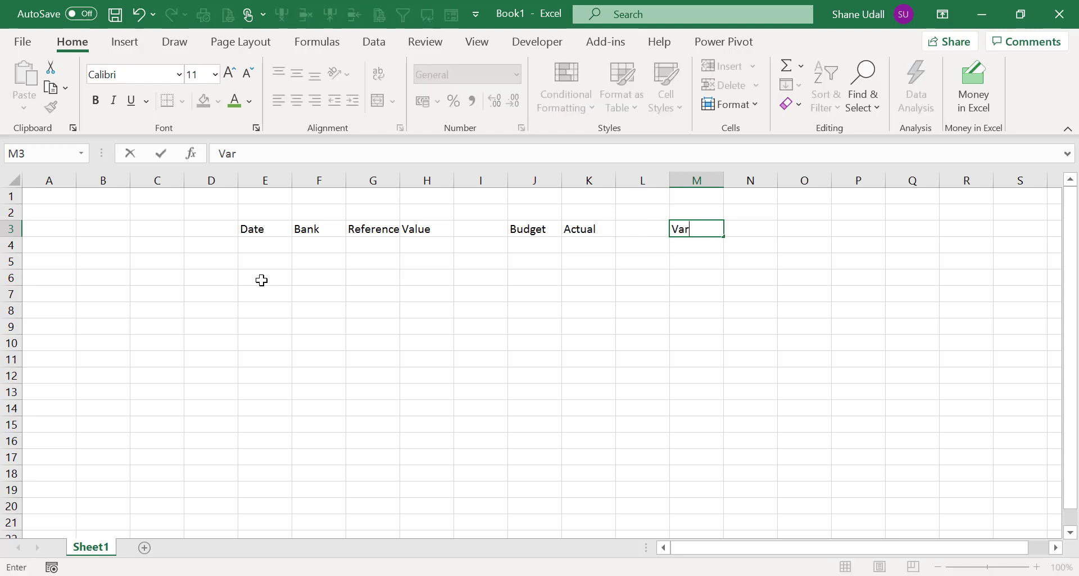
pyautogui.write('iance')
pyautogui.click(481, 534)
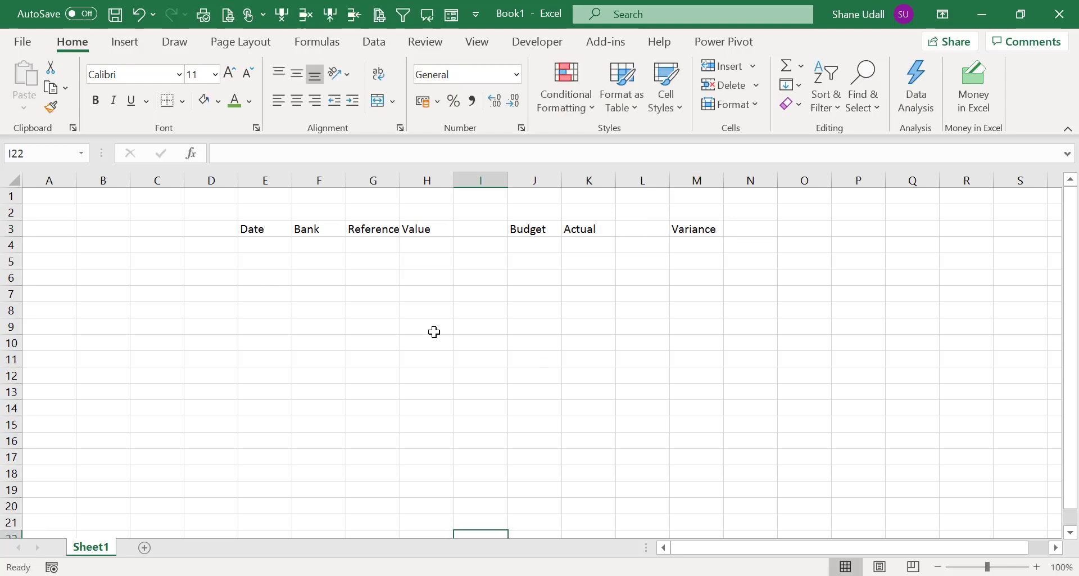
# Fill the header cells E3:H3, J3:K3 and M3 with the green theme colour.
pyautogui.moveTo(251, 229); pyautogui.dragTo(414, 226)
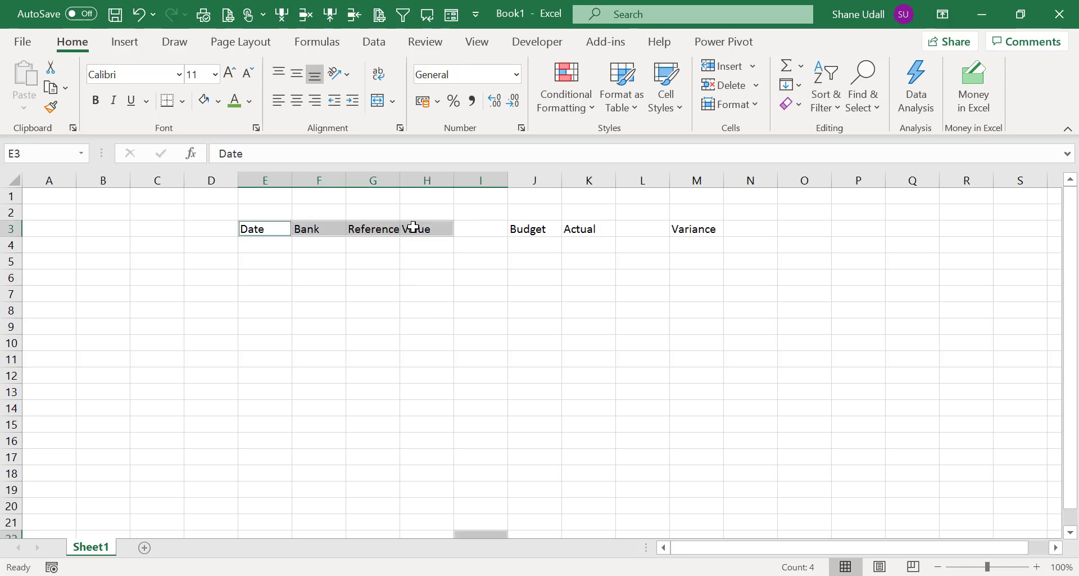
pyautogui.keyDown('ctrl'); pyautogui.click(525, 227); pyautogui.keyUp('ctrl')
pyautogui.moveTo(525, 227); pyautogui.dragTo(578, 228)
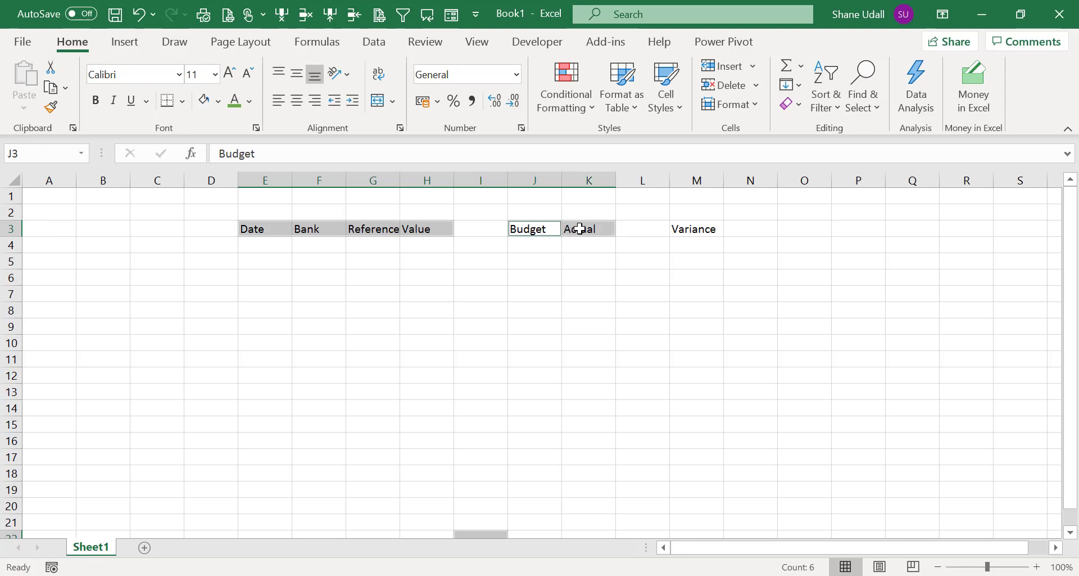
pyautogui.keyDown('ctrl'); pyautogui.click(692, 228); pyautogui.keyUp('ctrl')
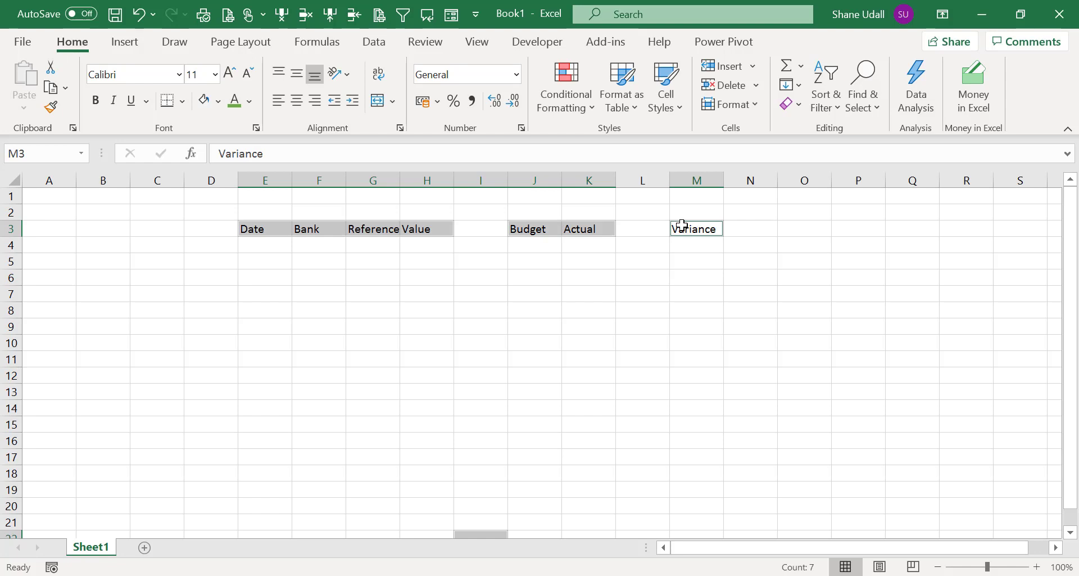
pyautogui.click(219, 100)
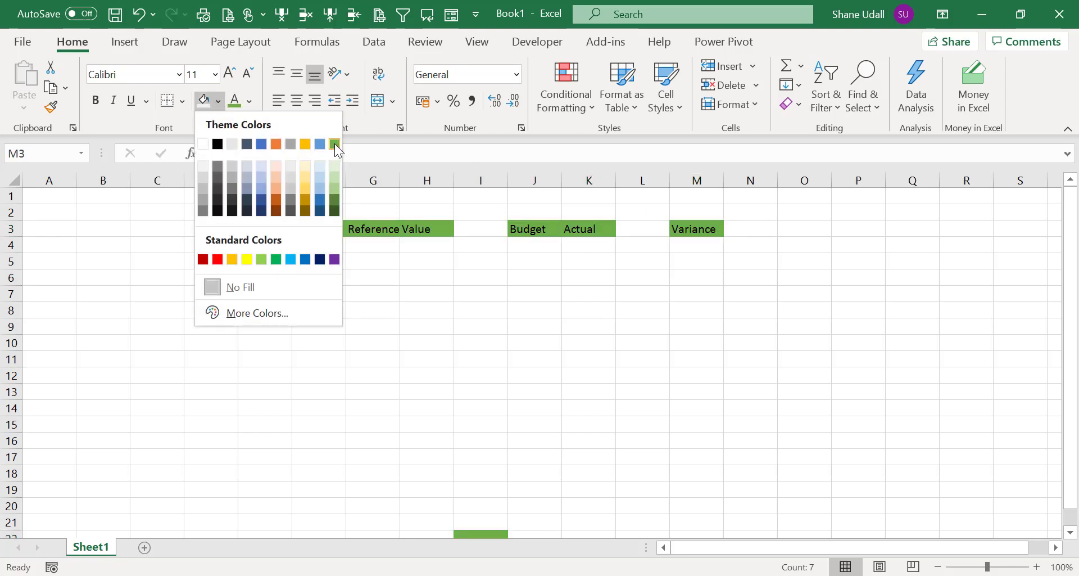
pyautogui.click(335, 144)
# Make the header text white and bold, and enlarge its font by one size.
pyautogui.click(250, 101)
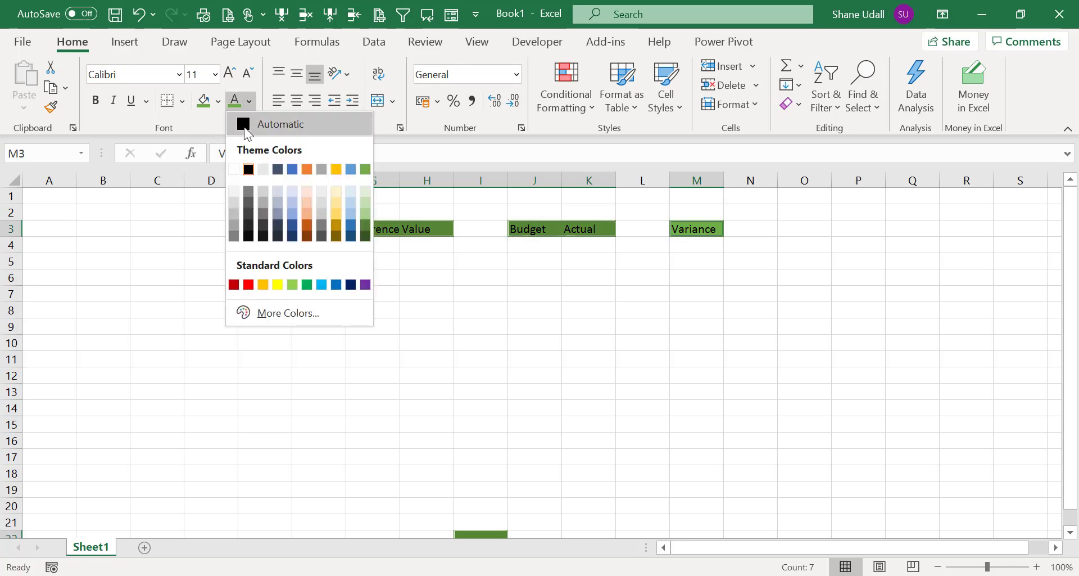
pyautogui.click(235, 168)
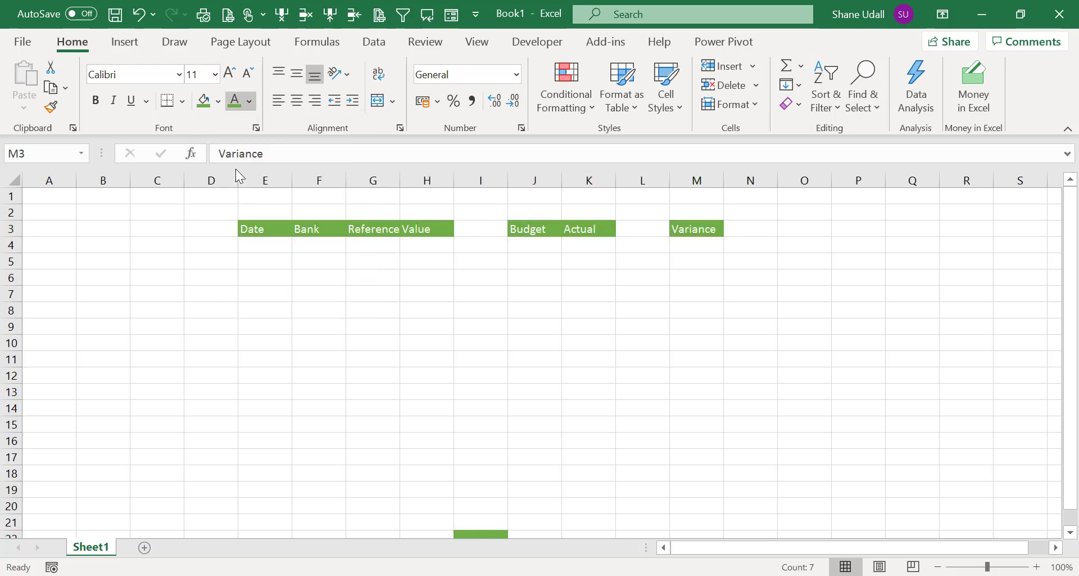
pyautogui.click(230, 74)
pyautogui.click(97, 101)
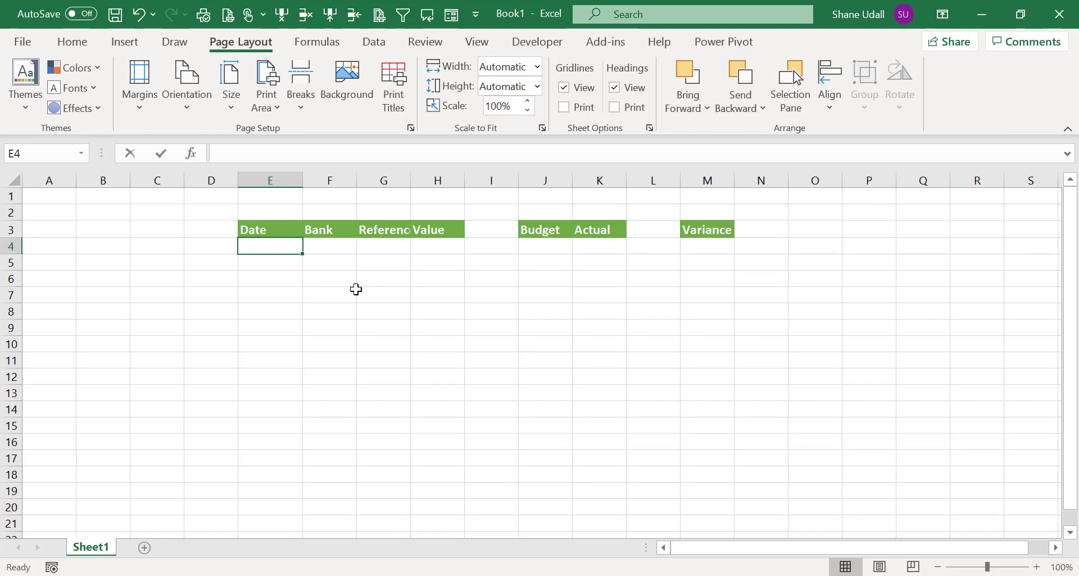
# Enter the date 06/06/21 in E4, and list BANK and CARD in cells F6 and F7.
pyautogui.write('06/06/21')
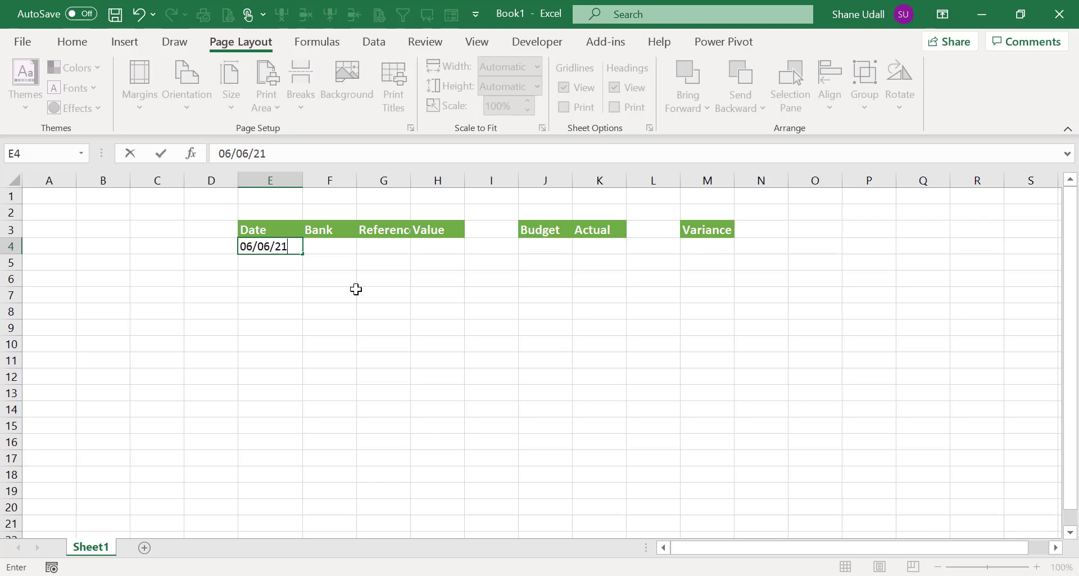
pyautogui.press('Tab')
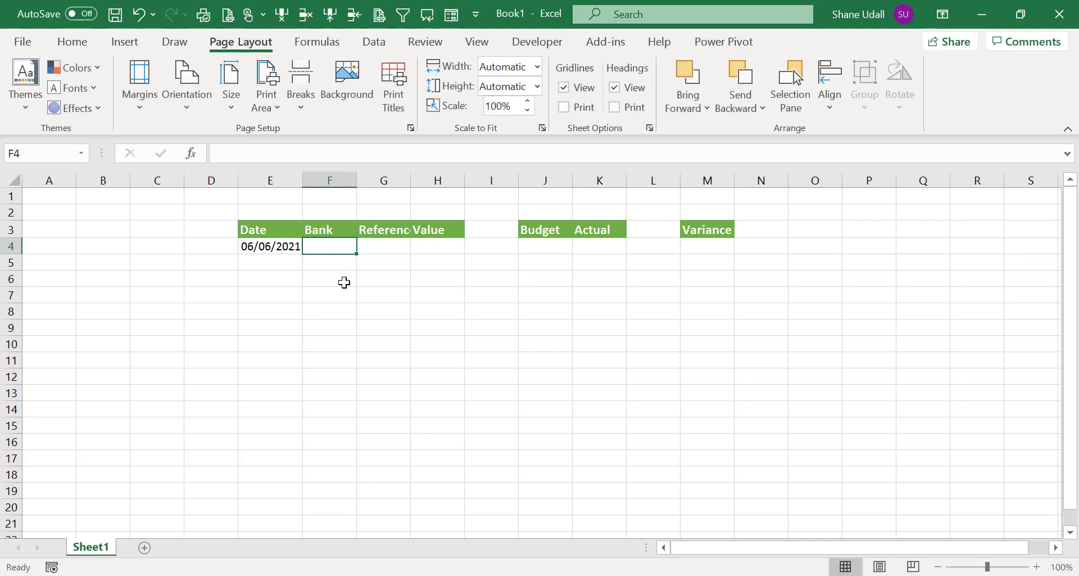
pyautogui.click(344, 283)
pyautogui.write('B')
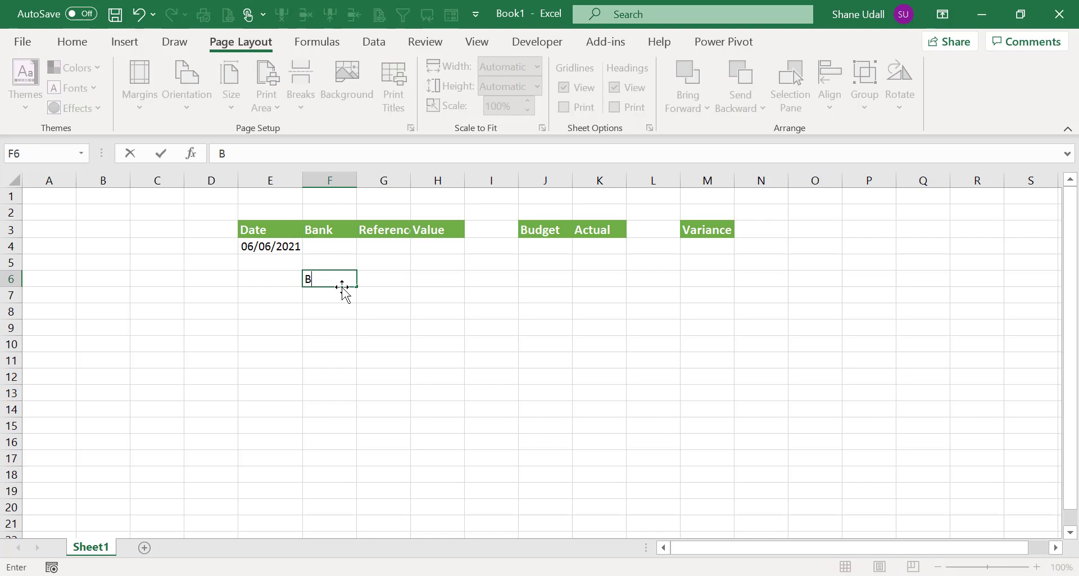
pyautogui.write('ANK')
pyautogui.press('Return')
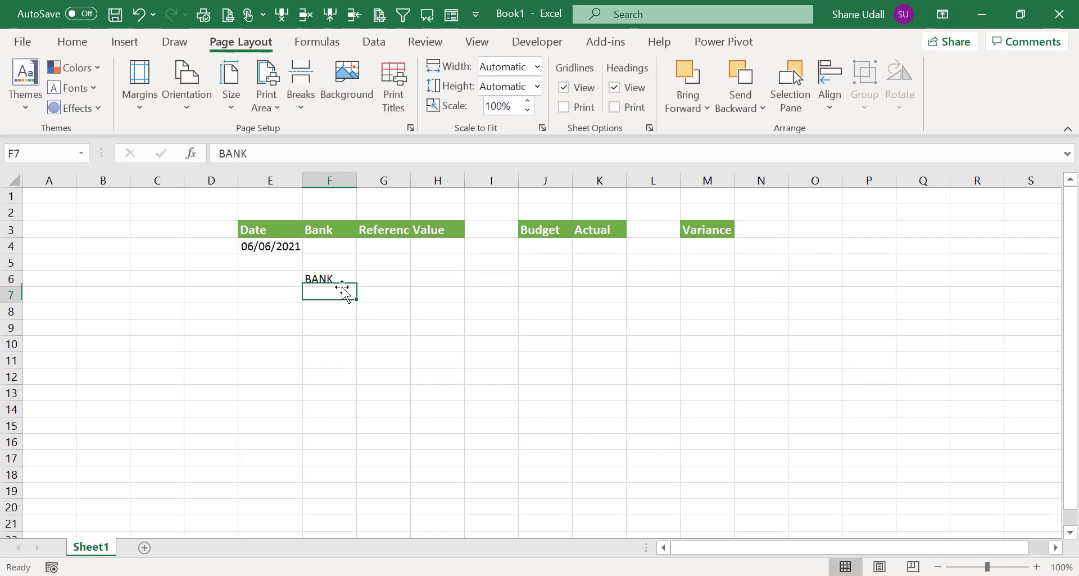
pyautogui.write('CARD')
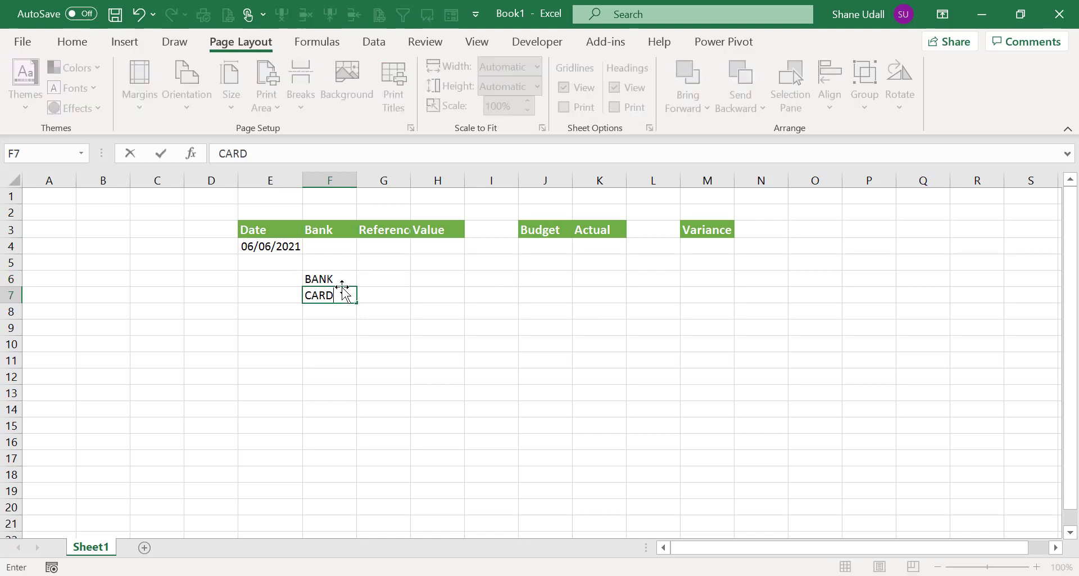
pyautogui.press('Return')
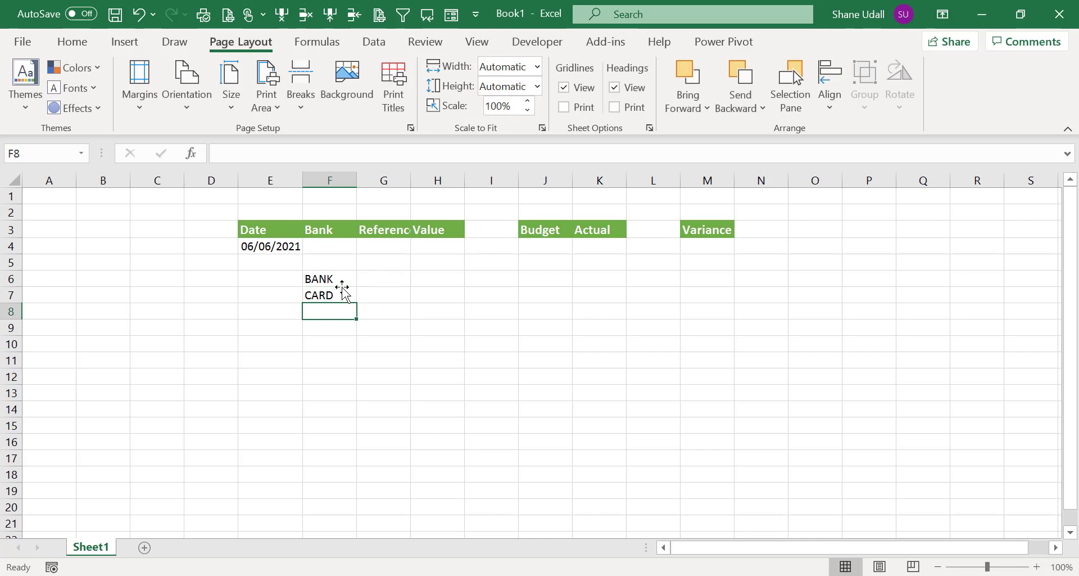
pyautogui.click(341, 246)
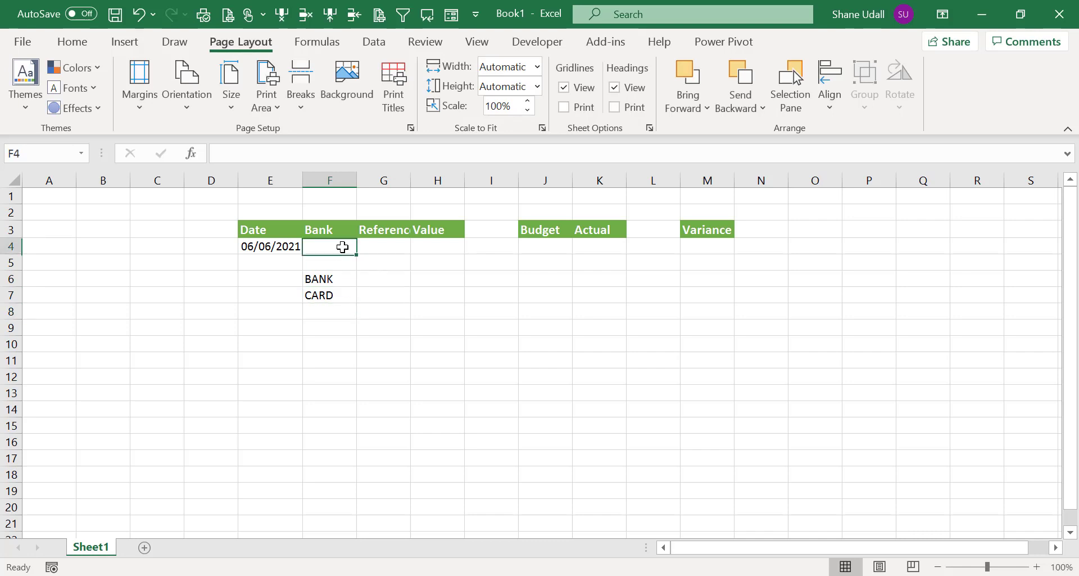
pyautogui.click(352, 282)
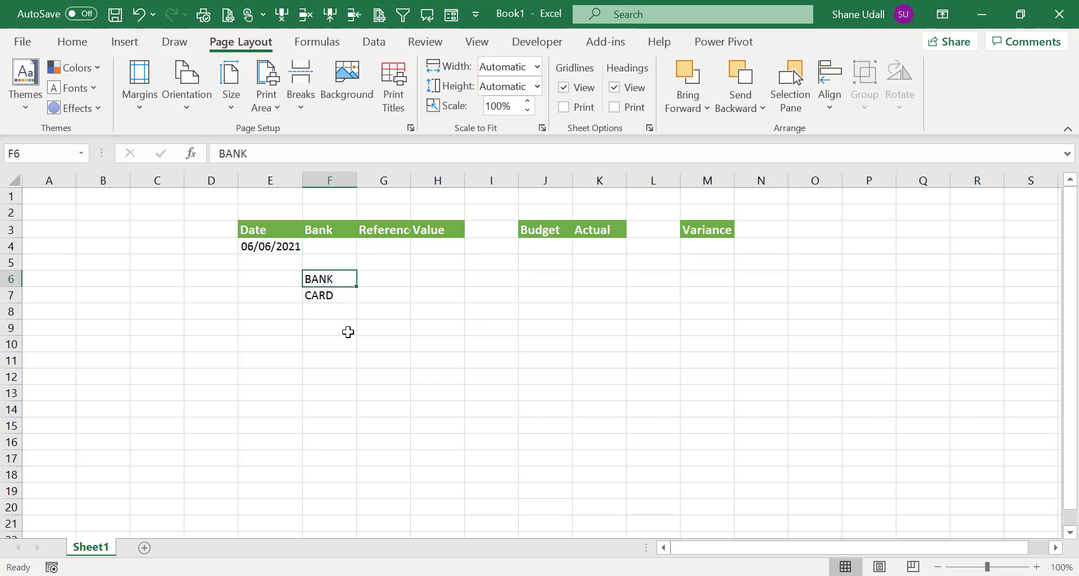
pyautogui.click(342, 295)
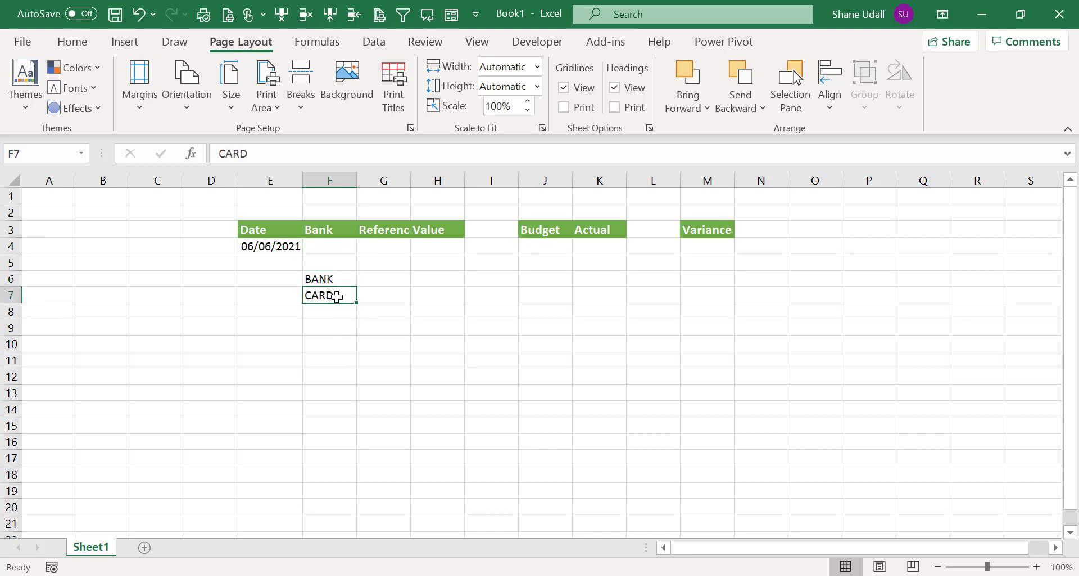
# Add list data validation to F4 with BANK,CARD as the source entries.
pyautogui.click(325, 246)
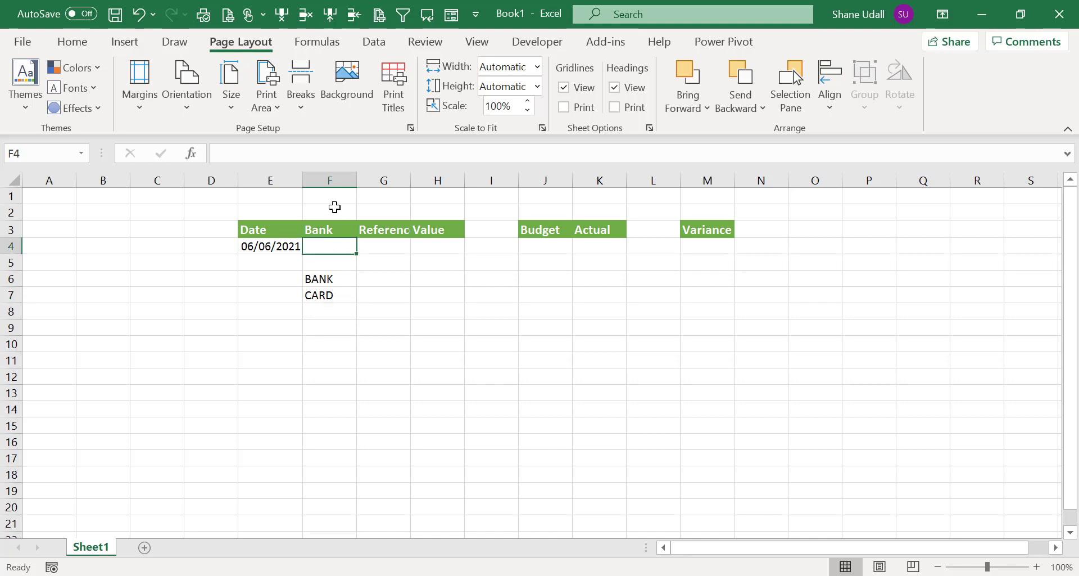
pyautogui.click(382, 44)
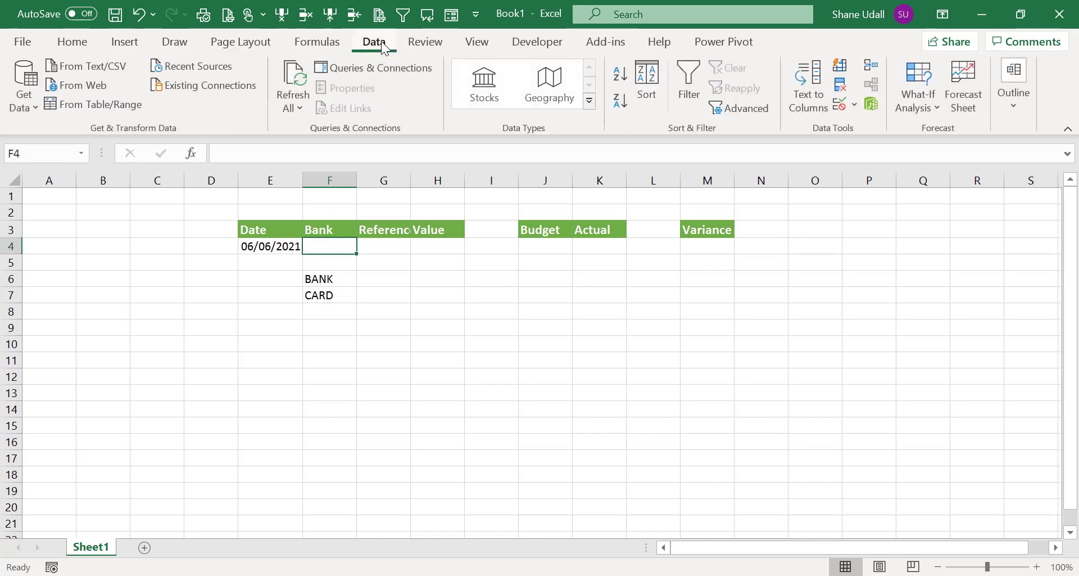
pyautogui.click(840, 106)
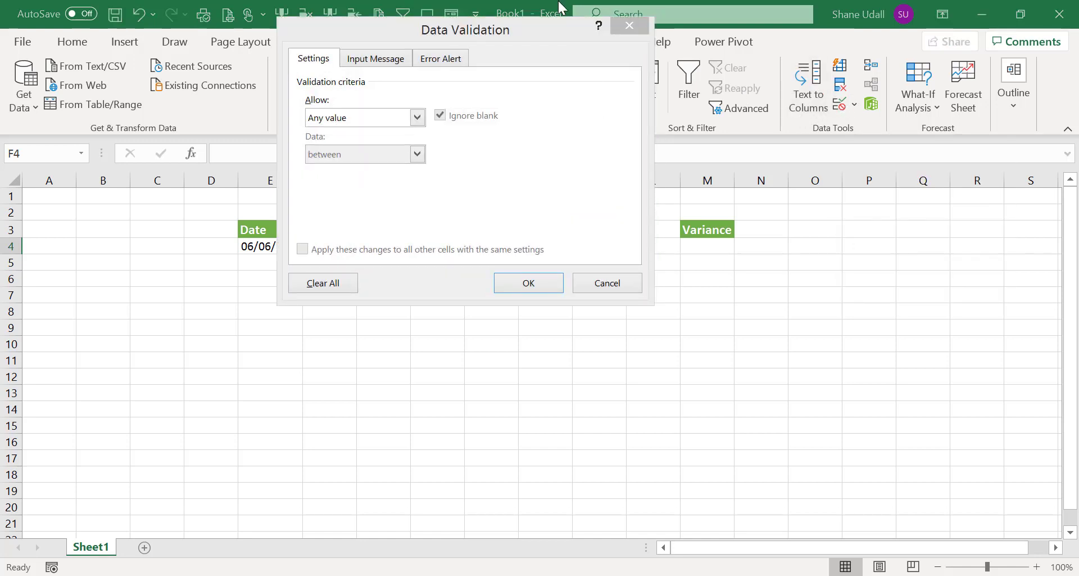
pyautogui.moveTo(538, 32); pyautogui.dragTo(837, 276)
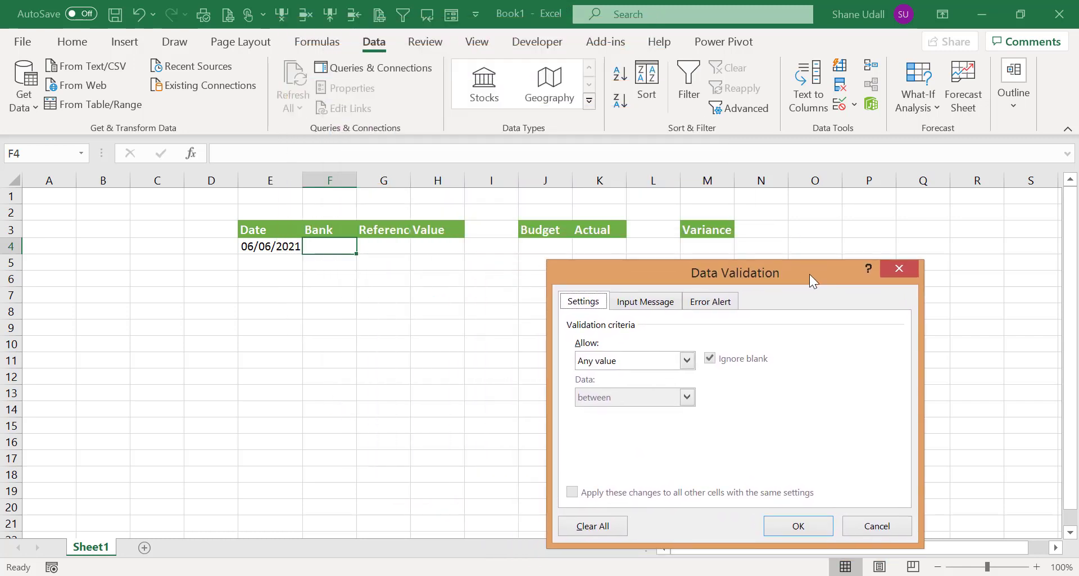
pyautogui.click(689, 359)
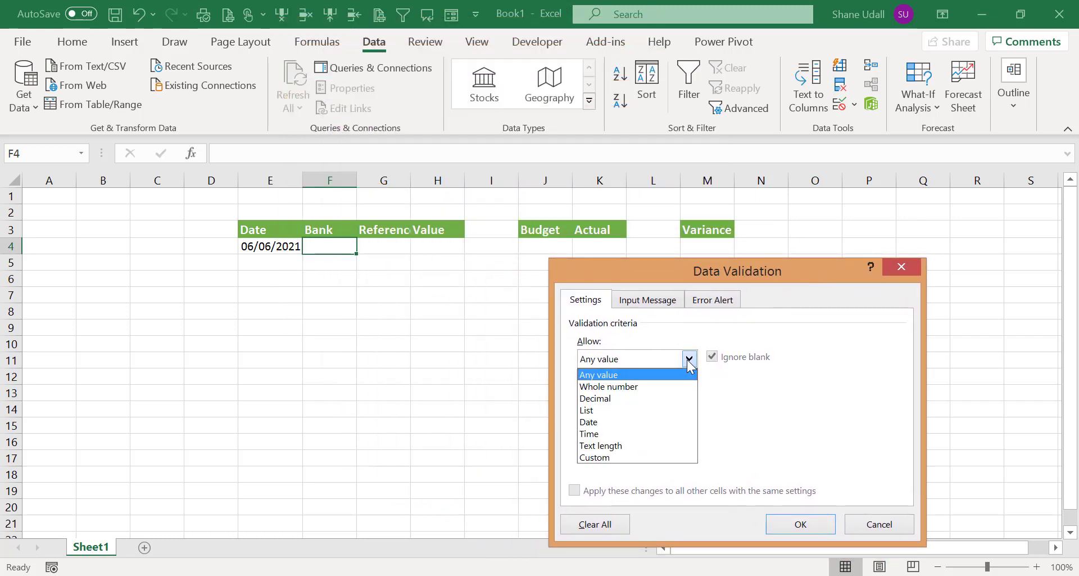
pyautogui.click(619, 408)
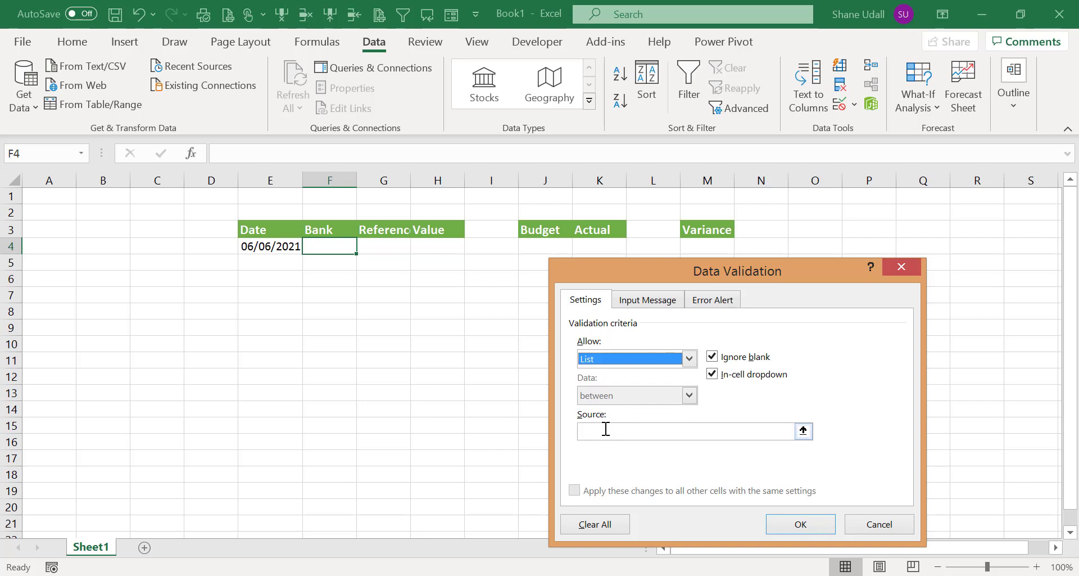
pyautogui.click(606, 429)
pyautogui.write('BANK')
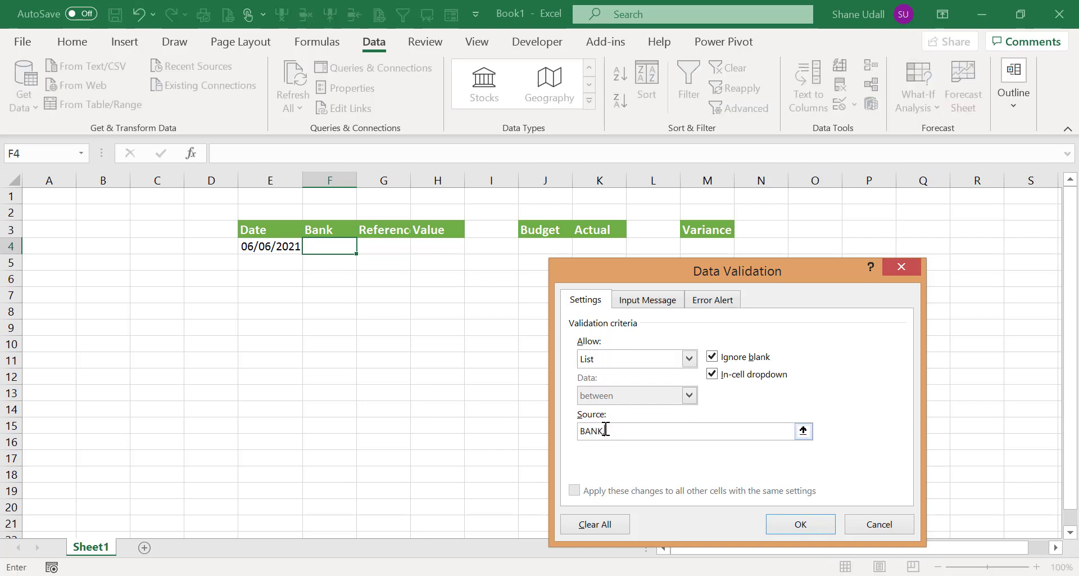
pyautogui.write(',CARD')
pyautogui.click(797, 524)
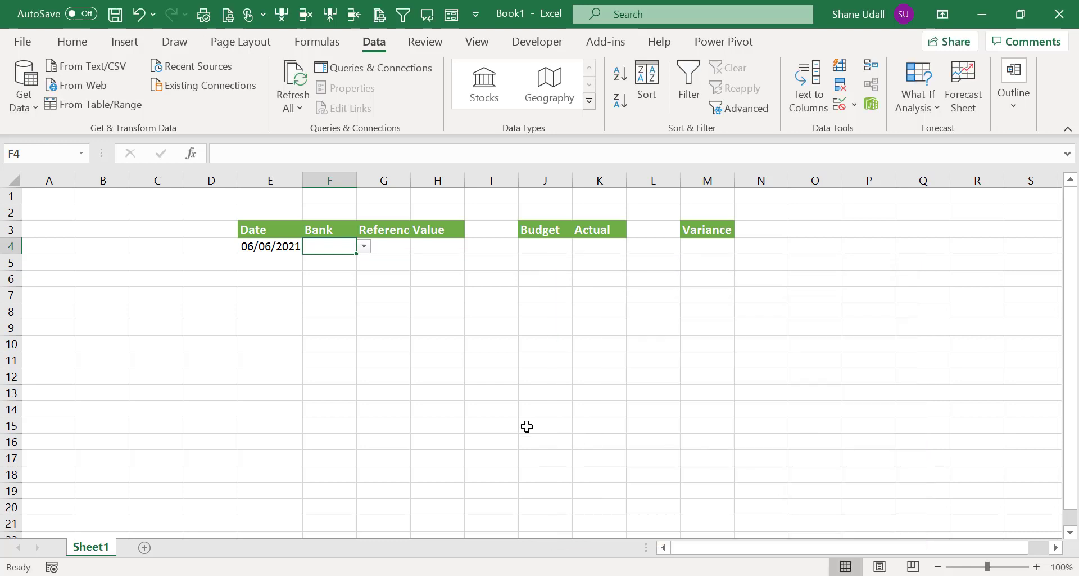
# Choose BANK from the dropdown list in F4.
pyautogui.click(365, 246)
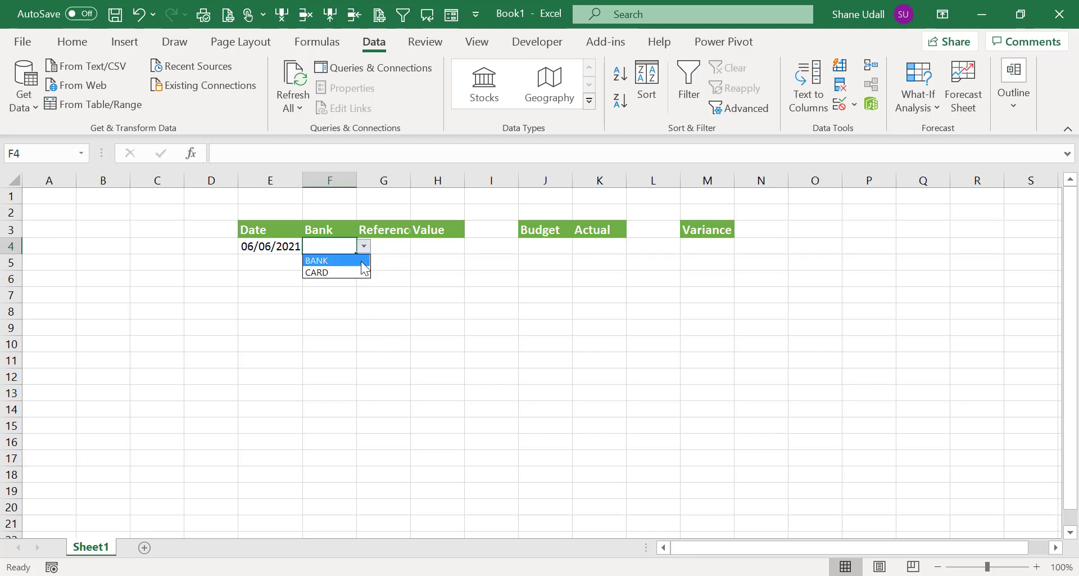
pyautogui.click(361, 261)
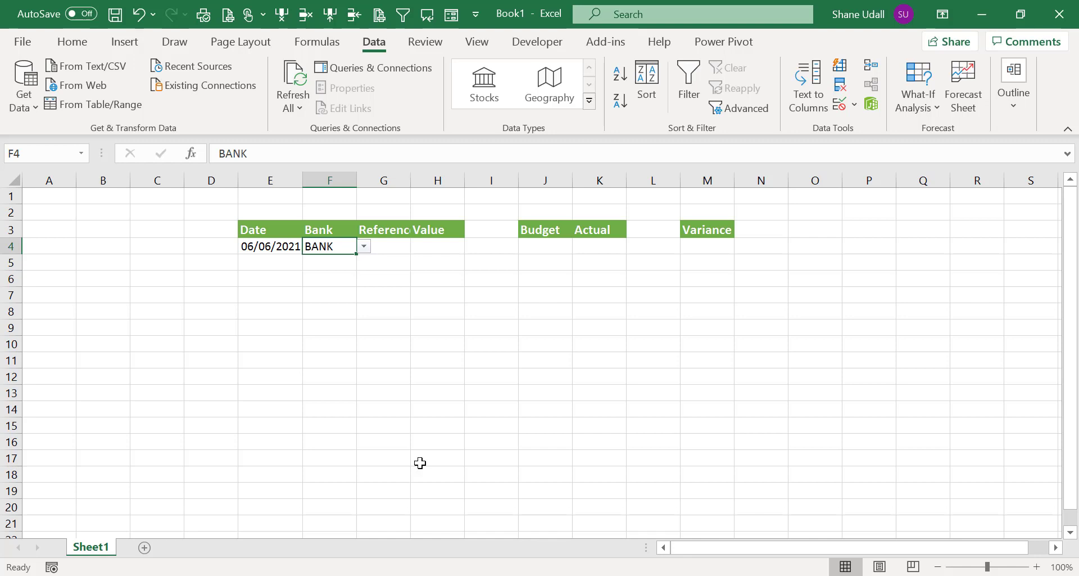
pyautogui.click(381, 253)
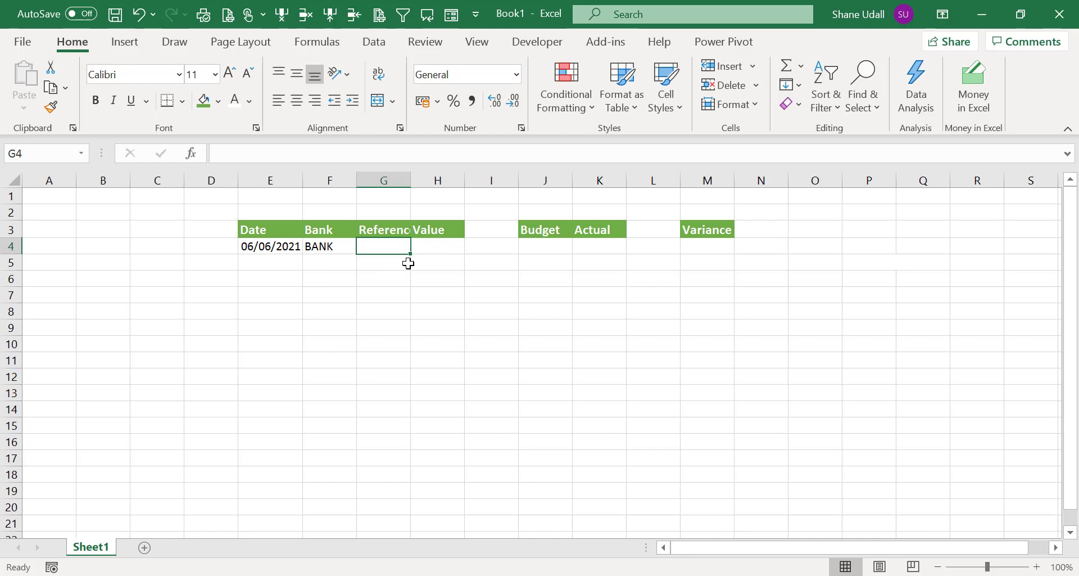
# Enter Salary in P4 as the first entry of the reference category list.
pyautogui.click(868, 245)
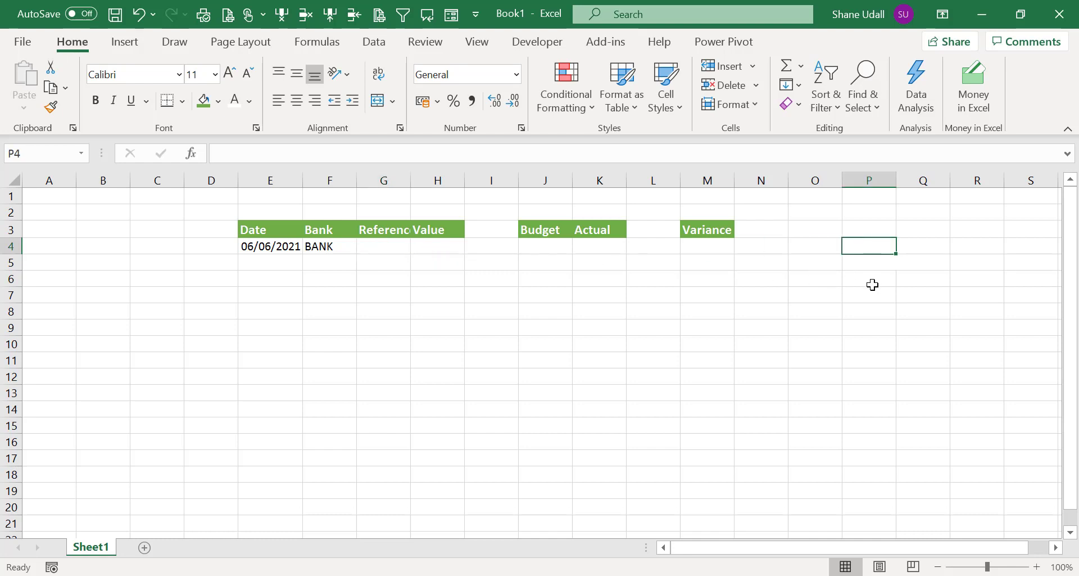
pyautogui.write('Salary')
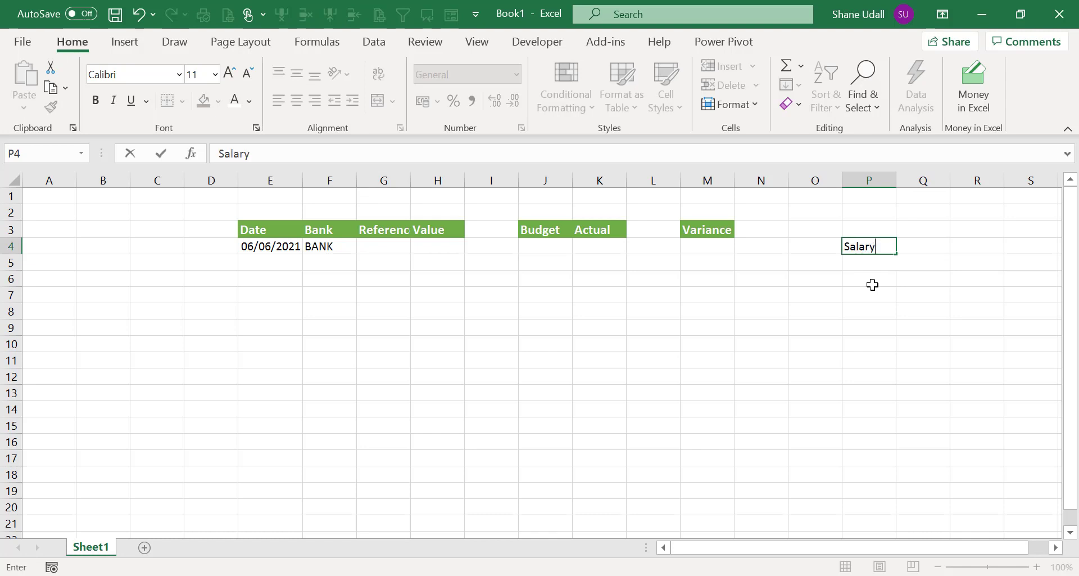
pyautogui.press('Return')
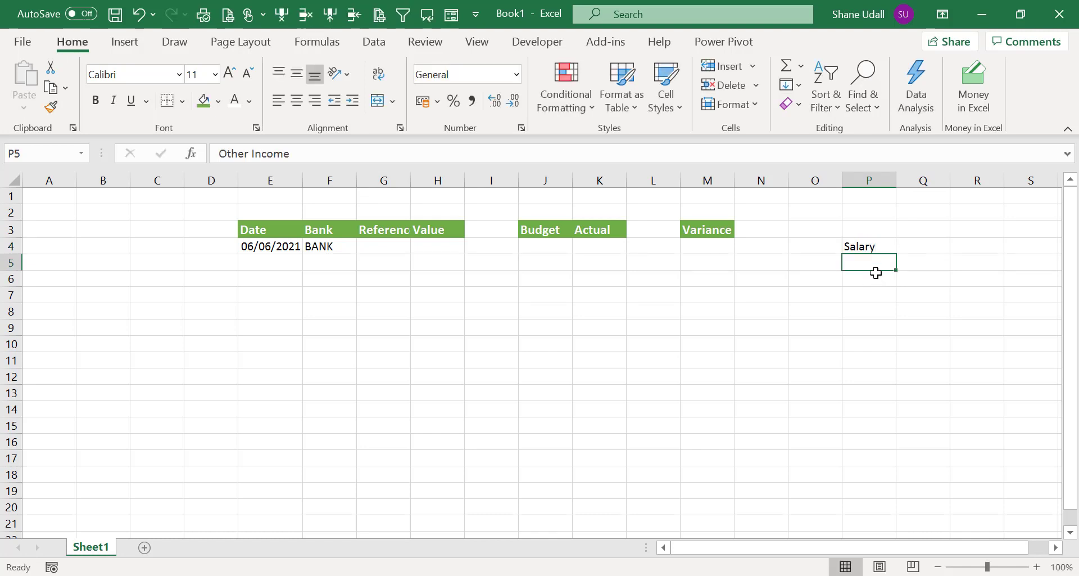
# Change the font colour of cells P5:P17 to black to reveal the hidden category names.
pyautogui.moveTo(877, 267); pyautogui.dragTo(864, 457)
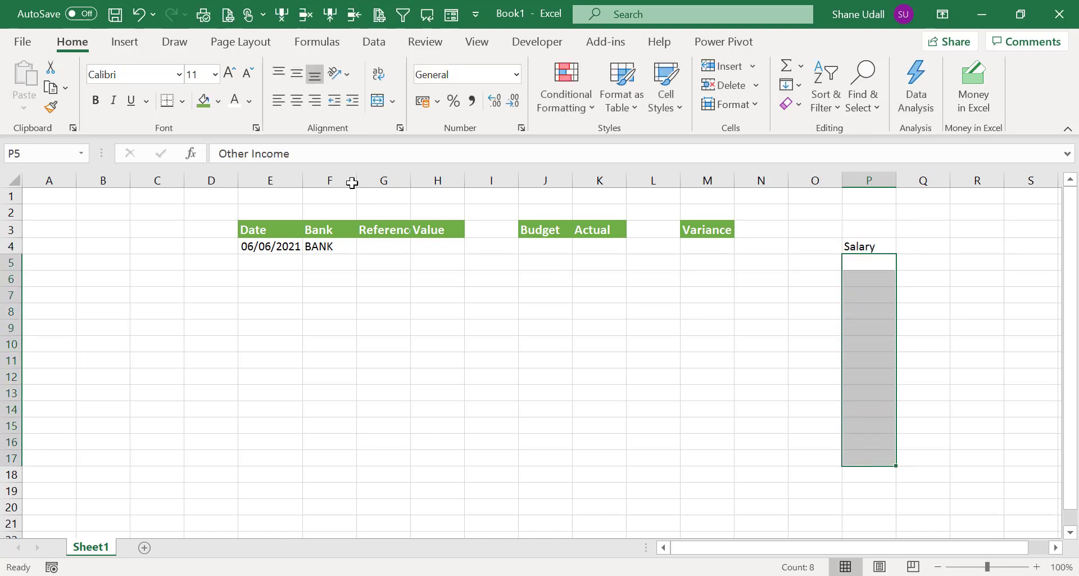
pyautogui.click(245, 101)
pyautogui.click(238, 122)
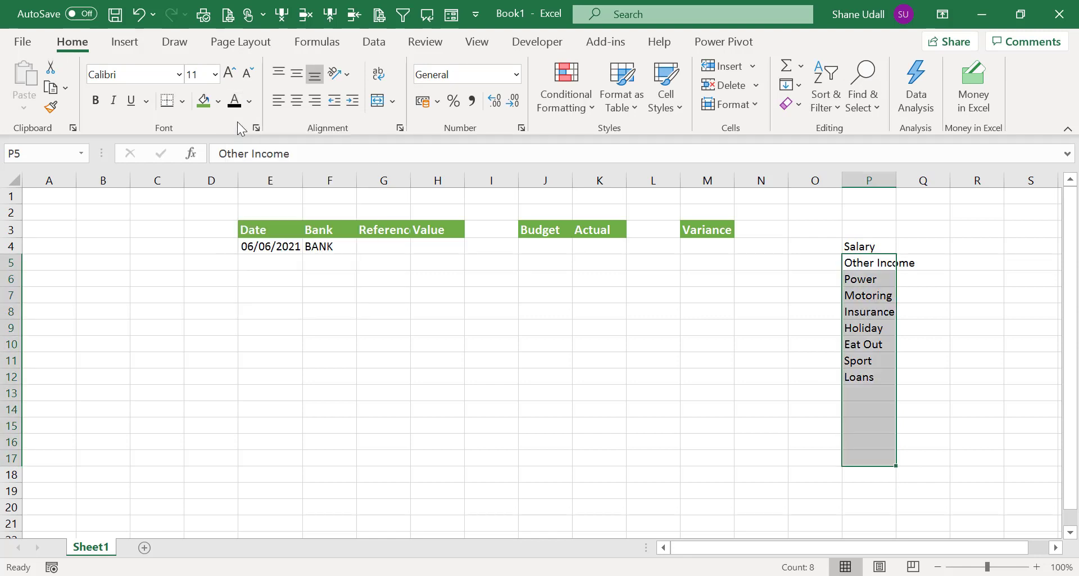
# Define the workbook-scoped name Reference for the category list in P4:P12.
pyautogui.click(888, 247)
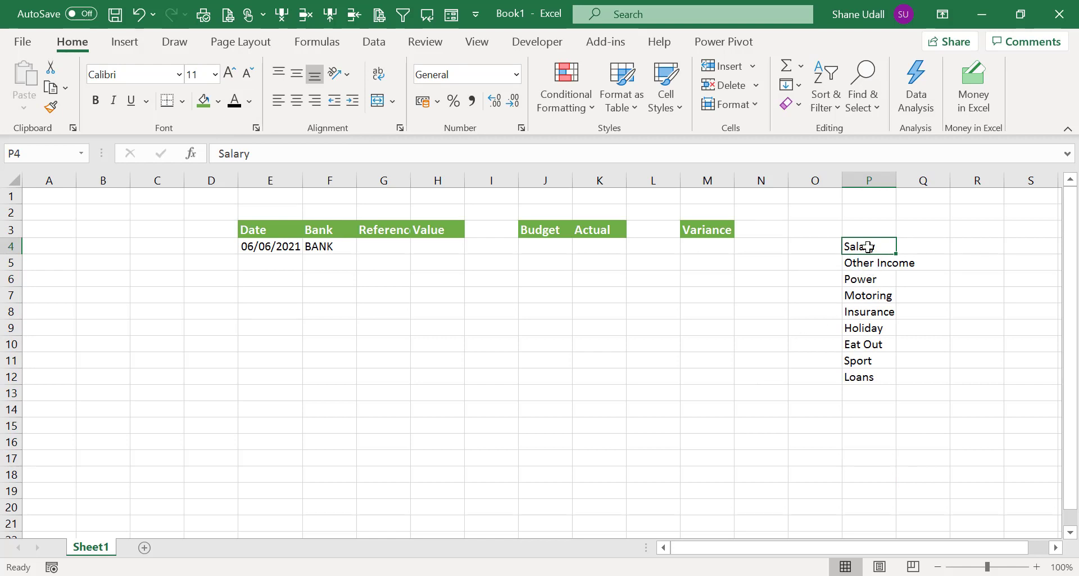
pyautogui.moveTo(869, 250); pyautogui.dragTo(868, 374)
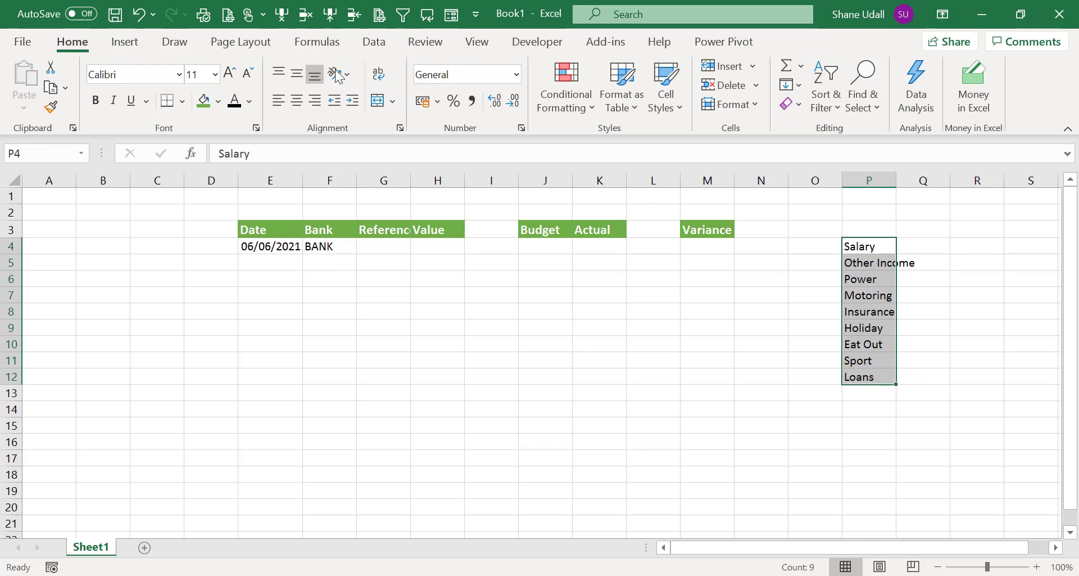
pyautogui.click(326, 44)
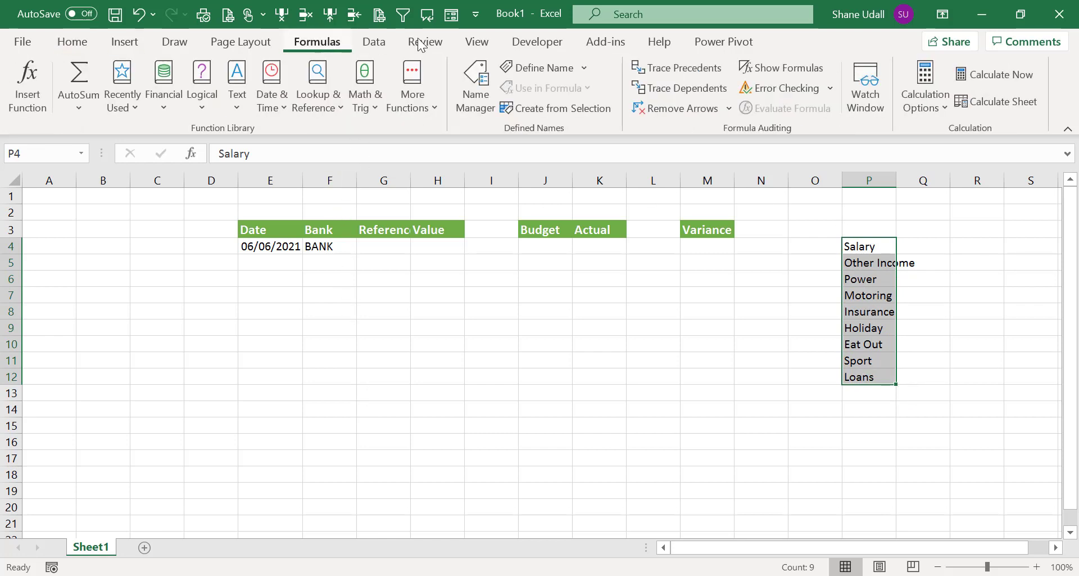
pyautogui.click(523, 67)
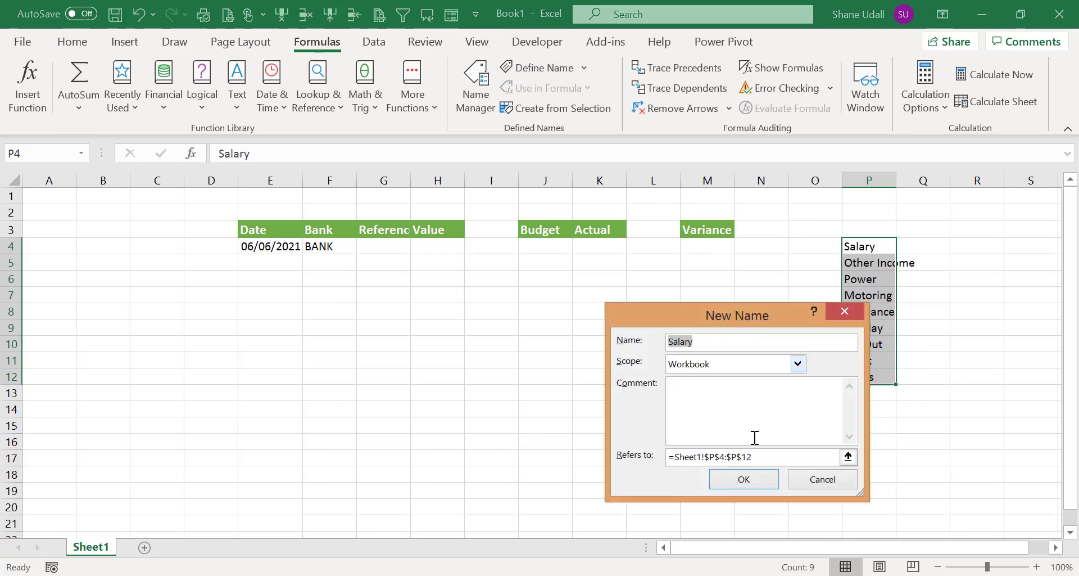
pyautogui.write('Reference')
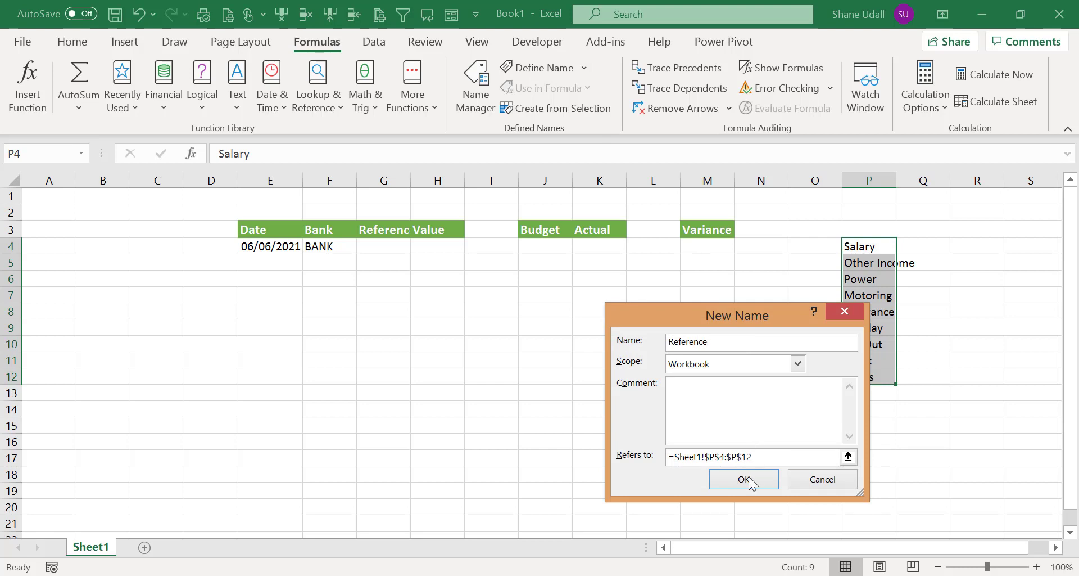
pyautogui.click(748, 477)
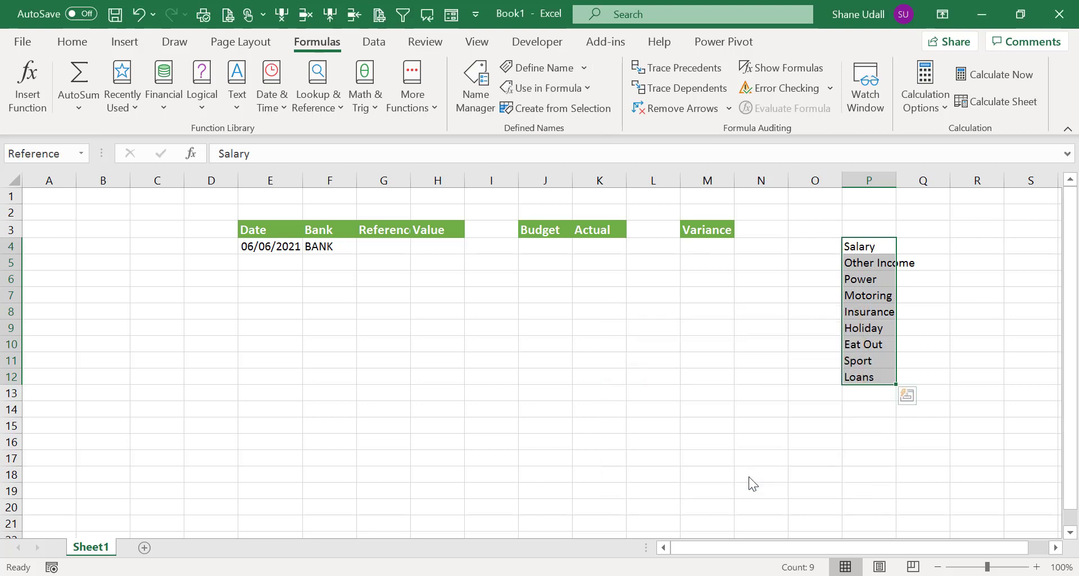
# Add list data validation to G4 with =Reference as the source.
pyautogui.click(392, 251)
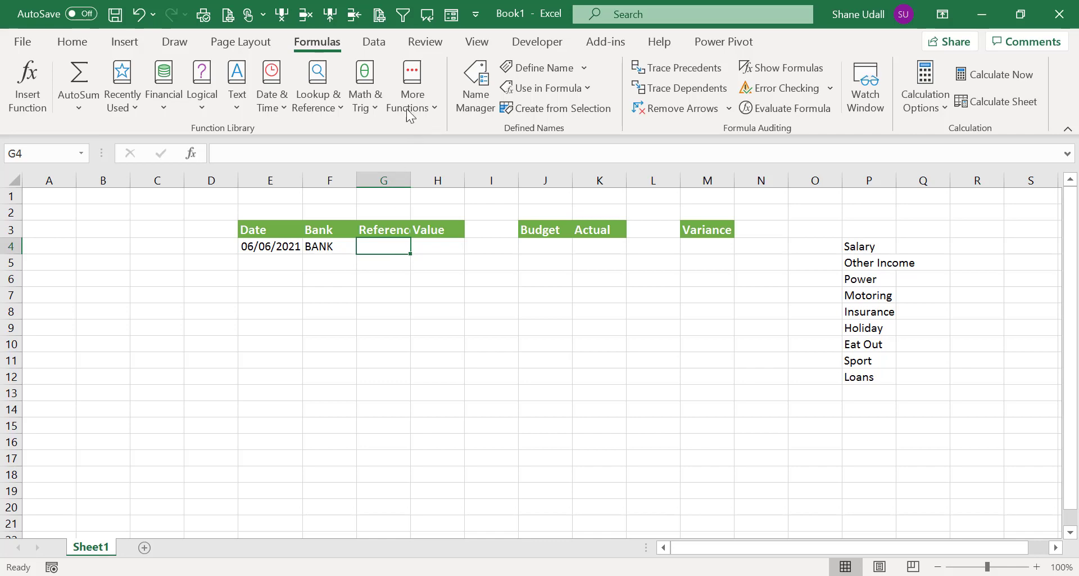
pyautogui.click(380, 42)
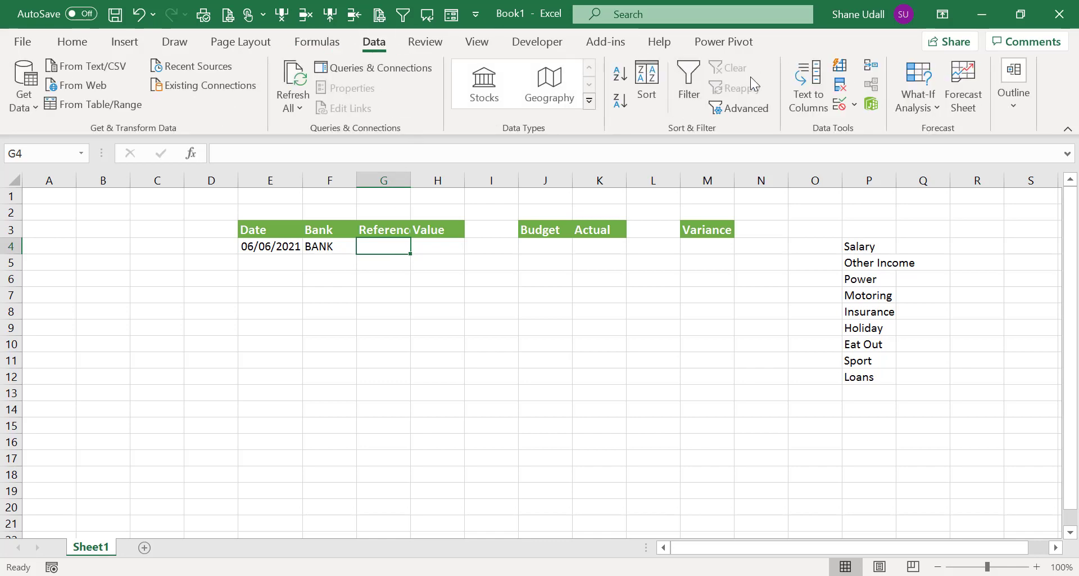
pyautogui.click(839, 105)
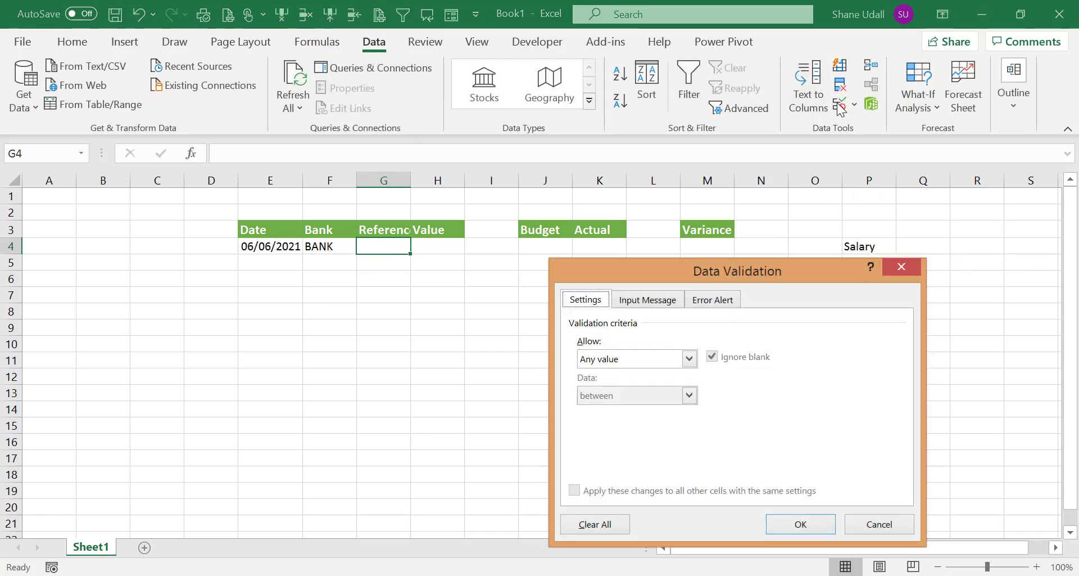
pyautogui.click(693, 363)
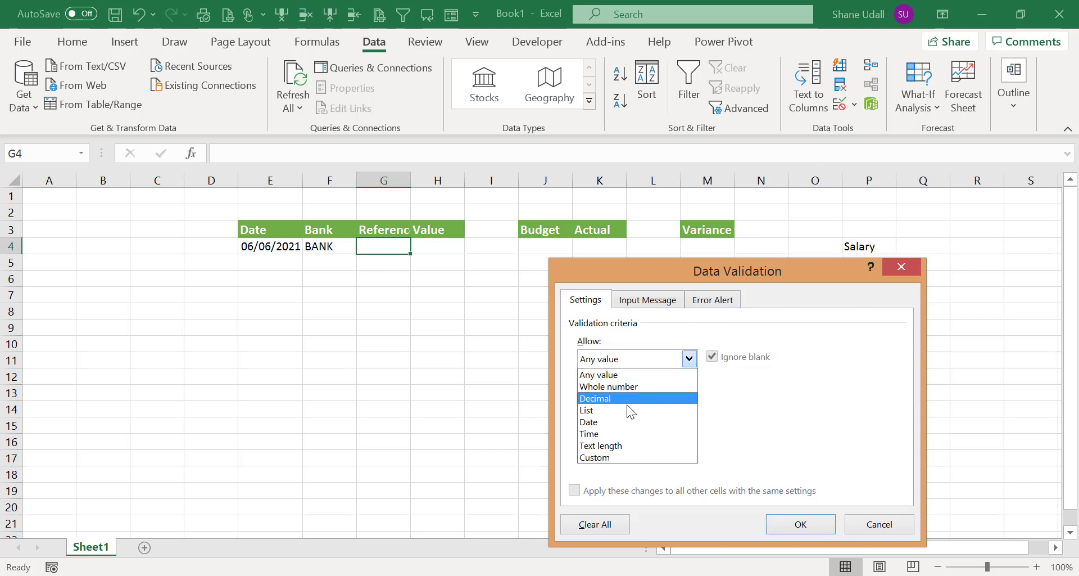
pyautogui.click(610, 409)
pyautogui.click(599, 432)
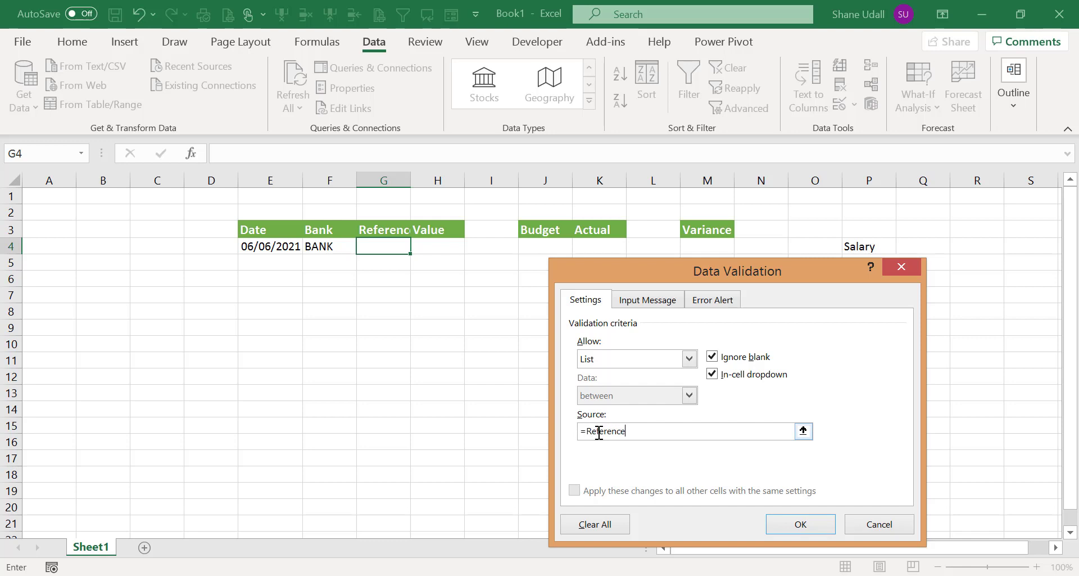
pyautogui.click(775, 522)
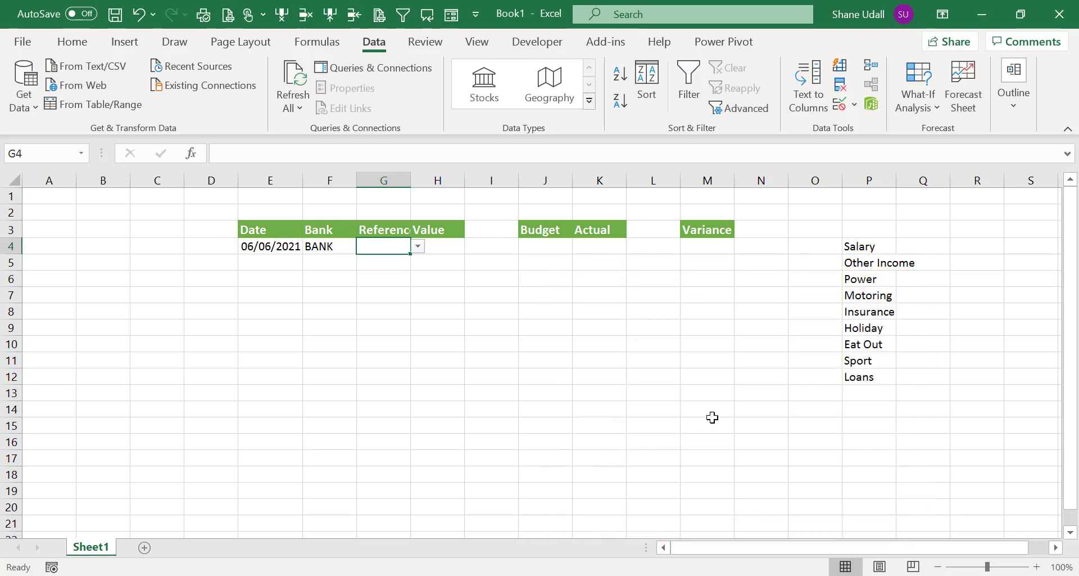
# Choose Salary from the dropdown in G4 and enter the value 2369.00 in H4.
pyautogui.click(419, 246)
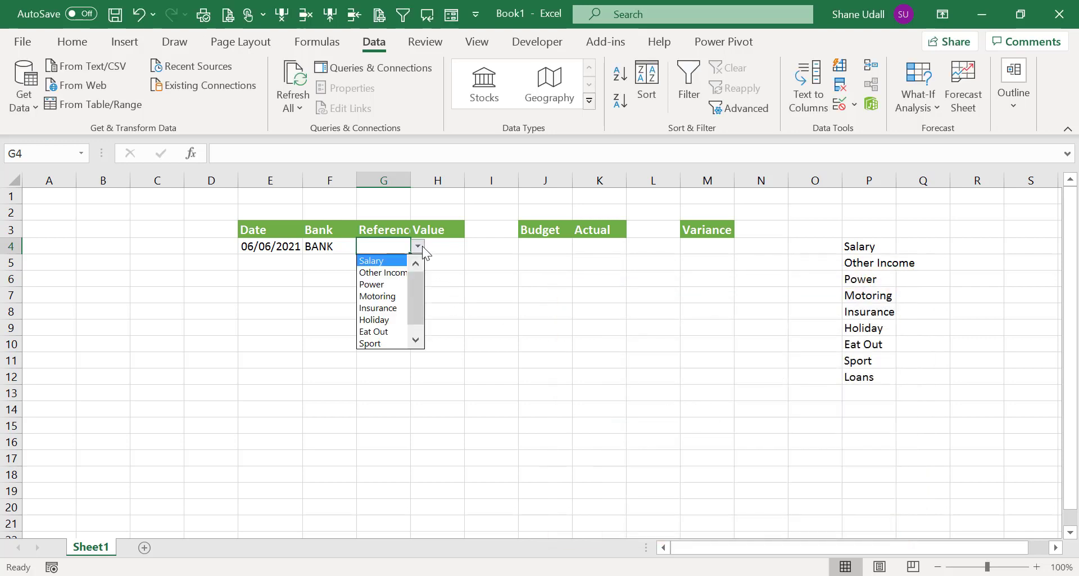
pyautogui.click(388, 261)
pyautogui.click(458, 243)
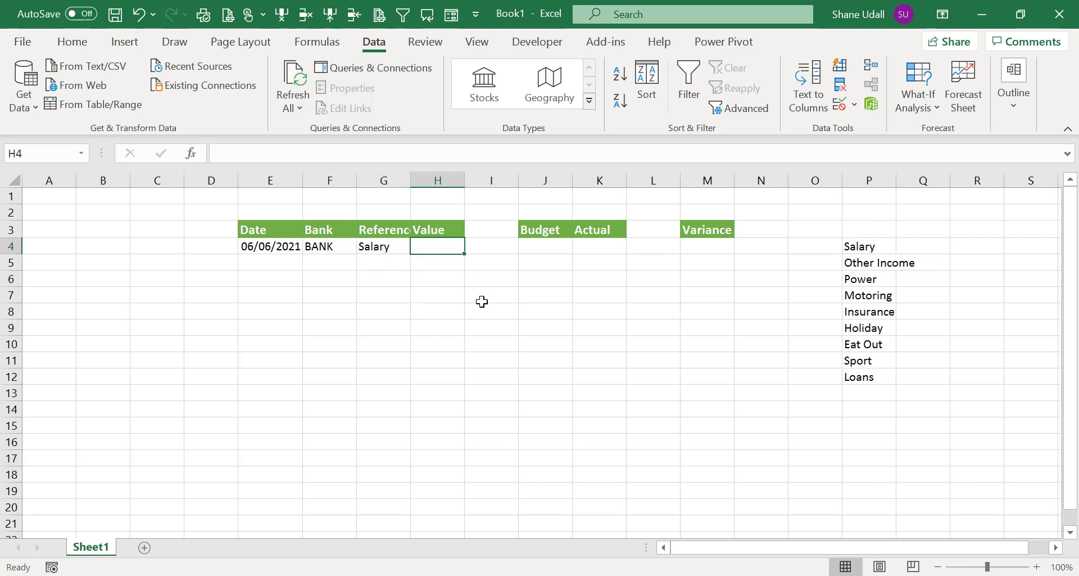
pyautogui.write('23')
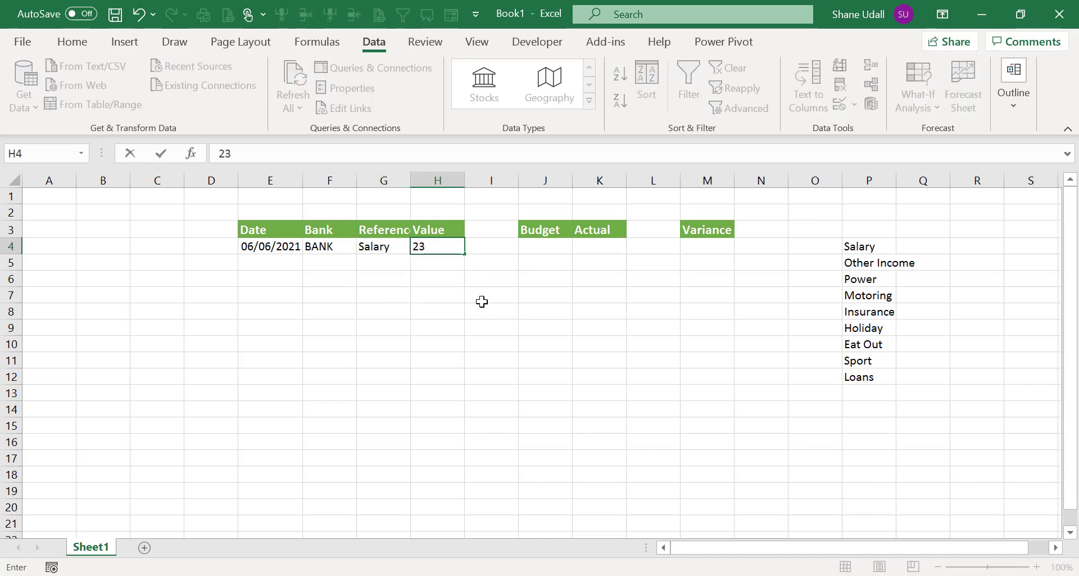
pyautogui.write('69.00')
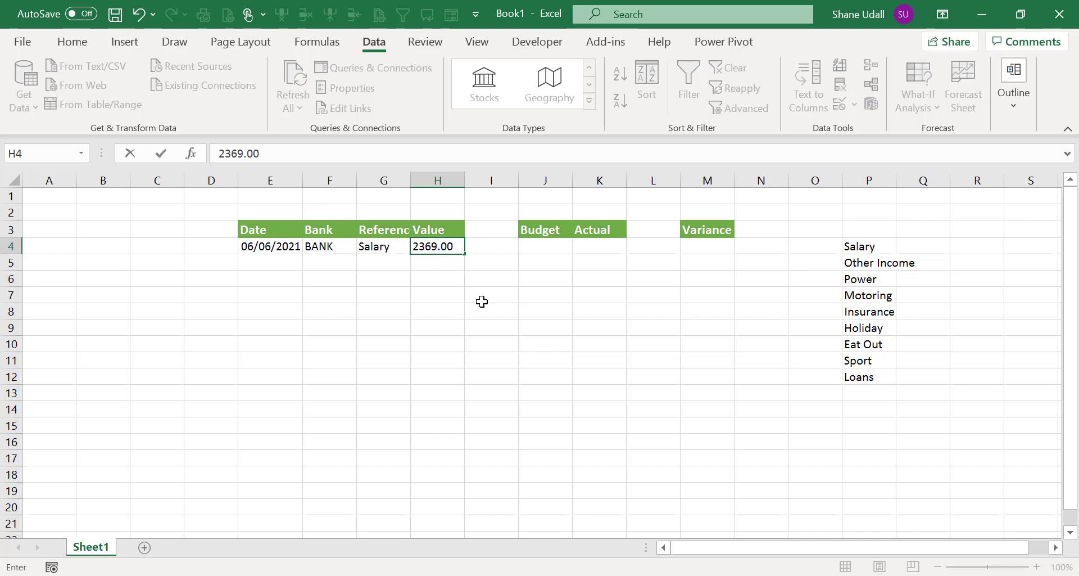
pyautogui.press('Return')
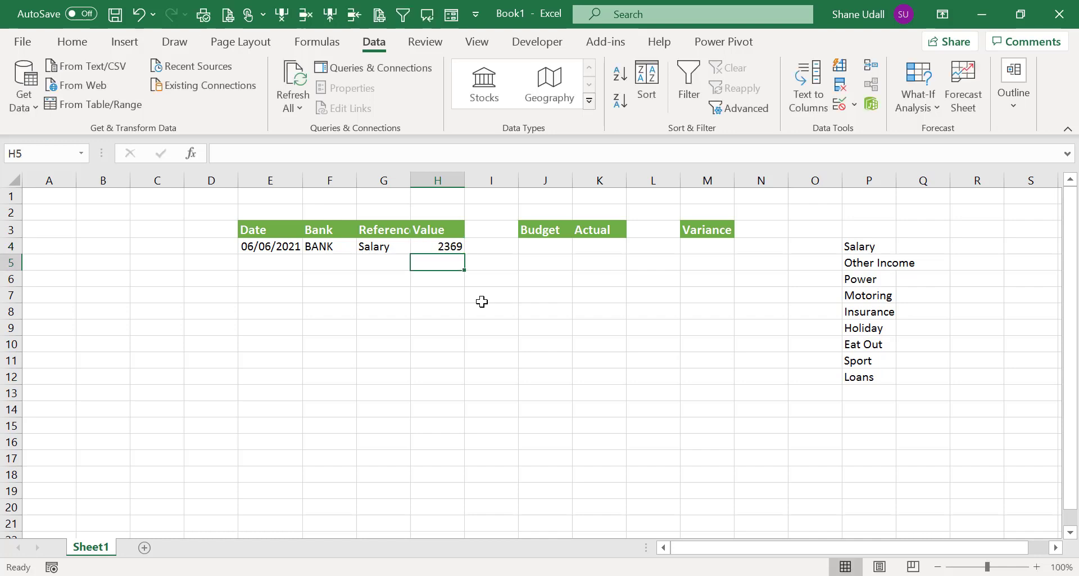
# Fill the Bank and Reference entries with their dropdowns from F4:G4 down to row 19.
pyautogui.press('Up')
pyautogui.press('Left')
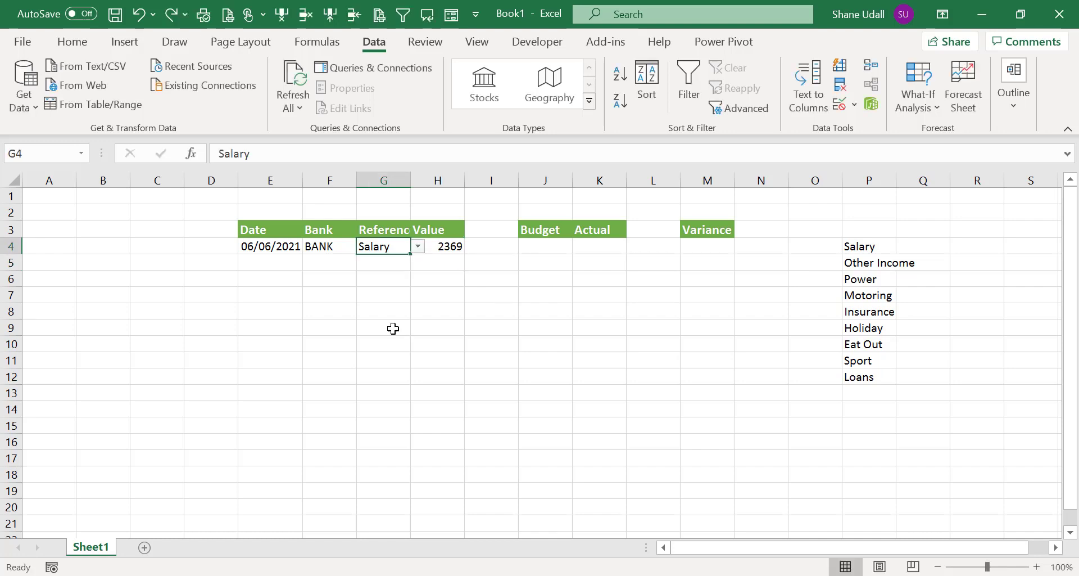
pyautogui.moveTo(320, 248); pyautogui.dragTo(411, 495)
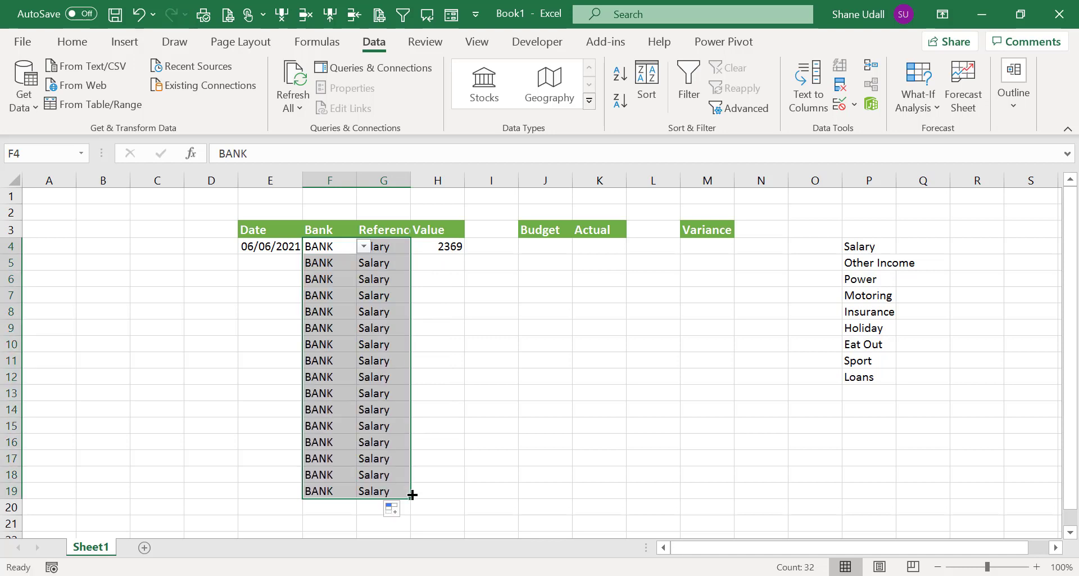
# Clear the filled Bank and Reference entries from F5:G19 and check that the empty cells still offer dropdowns.
pyautogui.moveTo(325, 273); pyautogui.dragTo(390, 486)
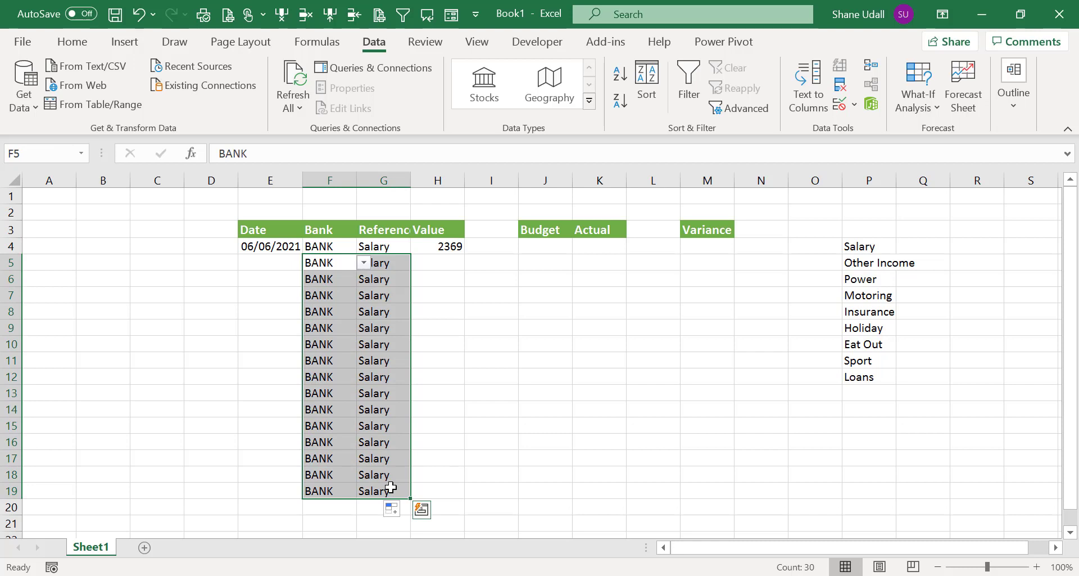
pyautogui.press('Delete')
pyautogui.click(375, 425)
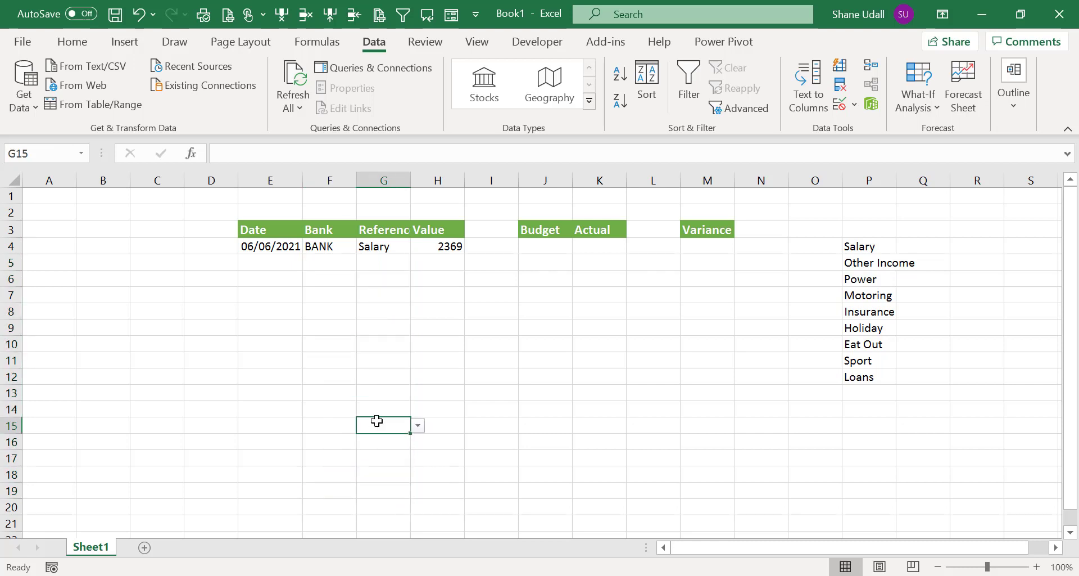
pyautogui.click(342, 366)
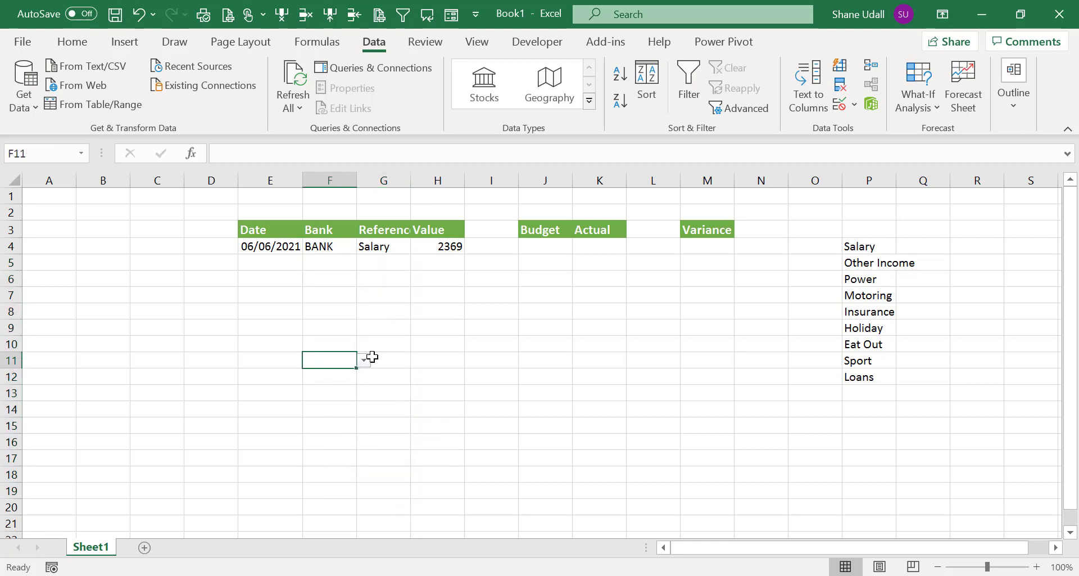
pyautogui.click(391, 326)
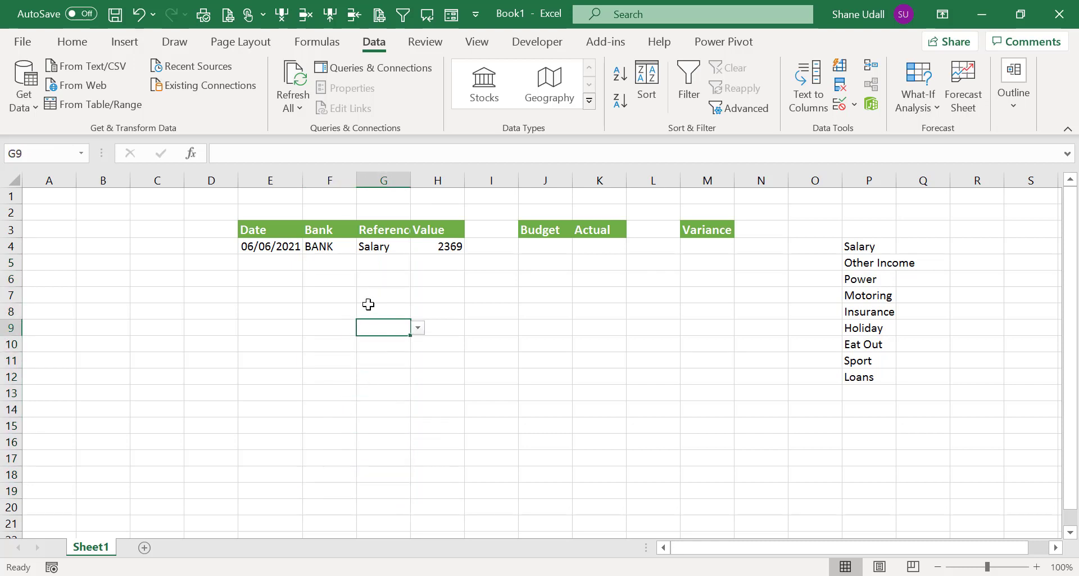
# Reveal the hidden sample transactions in E5:H18 by setting the cells' font colour to black.
pyautogui.click(331, 258)
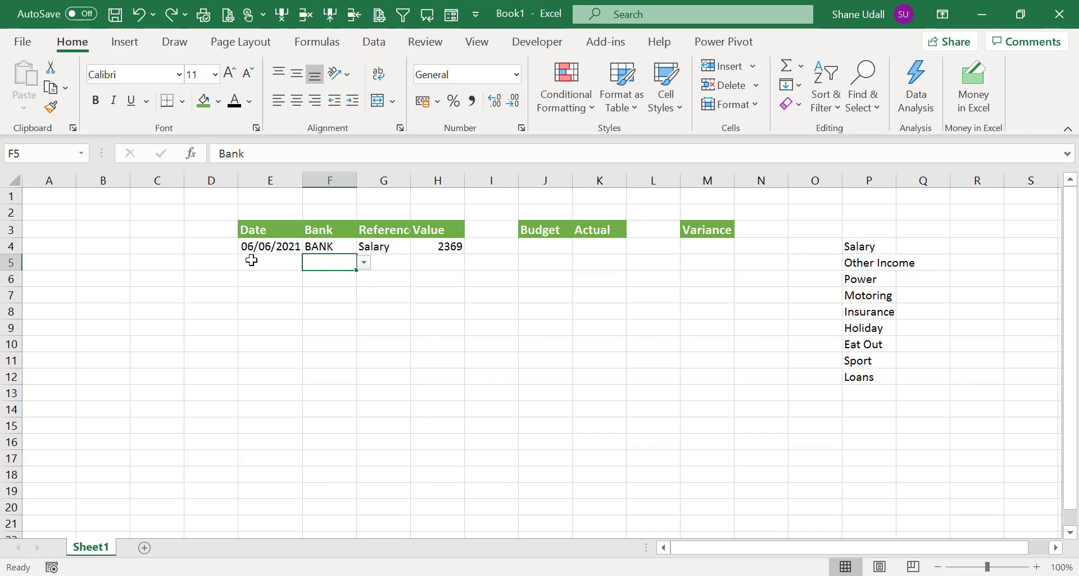
pyautogui.moveTo(251, 261); pyautogui.dragTo(456, 476)
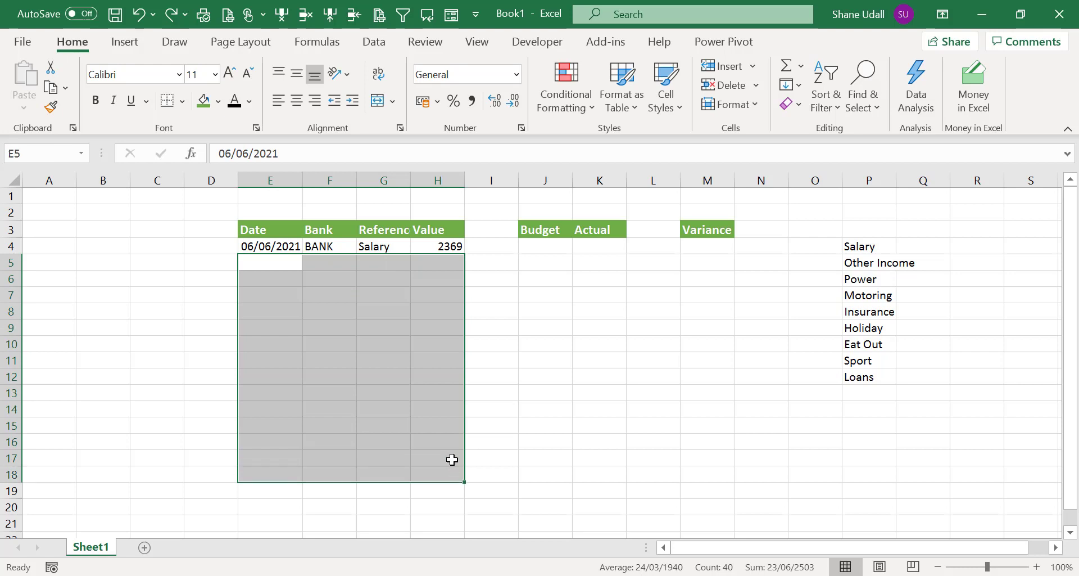
pyautogui.write('06/06/2021\tBank\tOther Inco\t463 06/07/2021\tCard\tInsurance\t-78 06/08/2021\tCard\tPower\t-213 06/08/2021\tBank\tSport\t-55 06/08/2021\tCard\tSport\t-27 06/14/2021\tBank\tOther Inco\t25 06/14/2021\tCard\tEat Out\t-123 06/14/2021\tCard\tMotoring\t-602 06/14/2021\tBank\tHoliday\t-200 06/14/2021\tBank\tLoans\t-752')
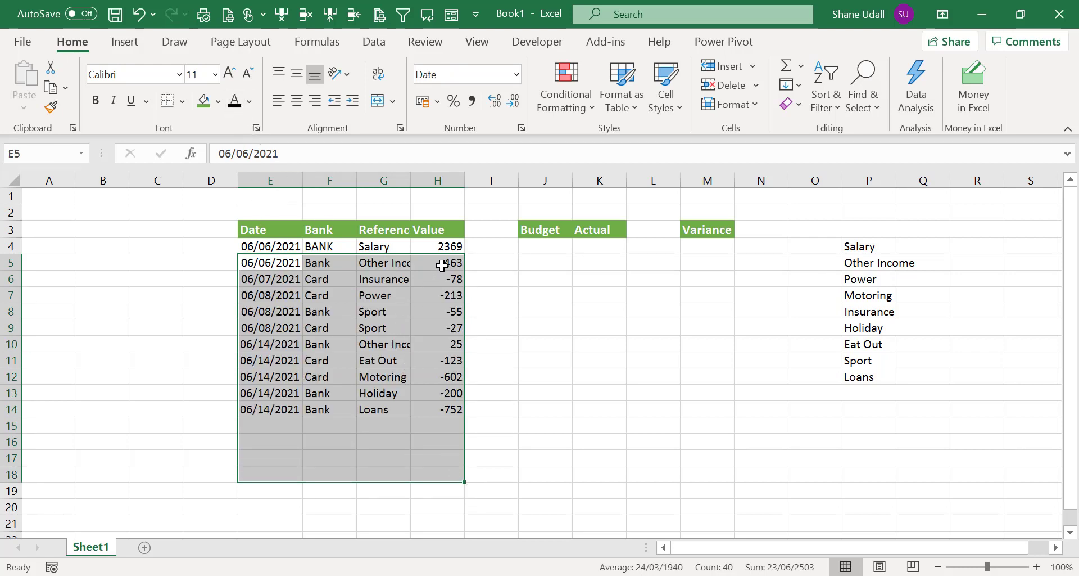
# Widen columns G and H so the Reference and Value headings and entries fit.
pyautogui.click(438, 292)
pyautogui.click(438, 334)
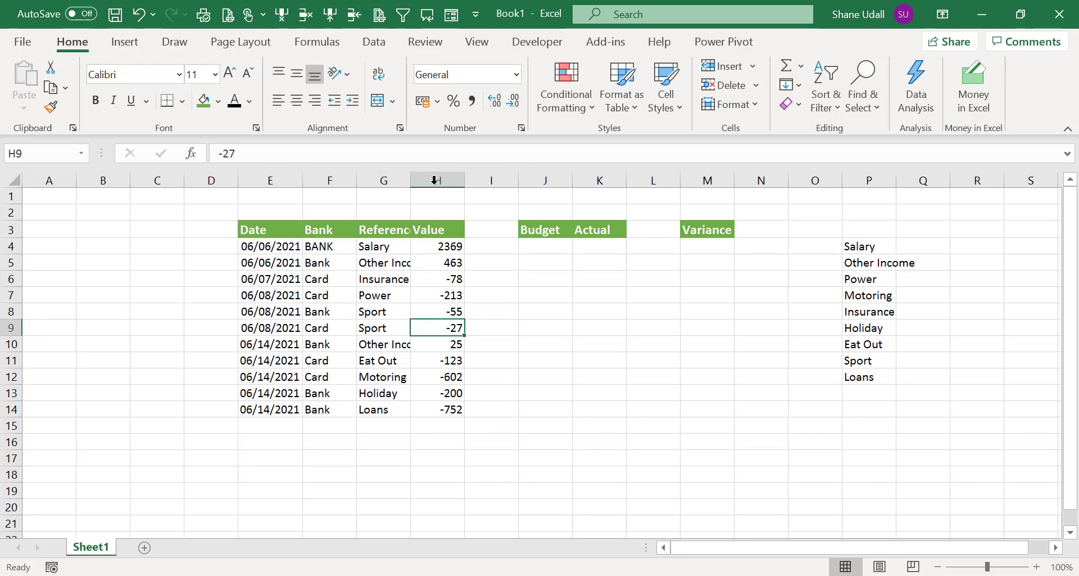
pyautogui.moveTo(409, 186); pyautogui.dragTo(505, 183)
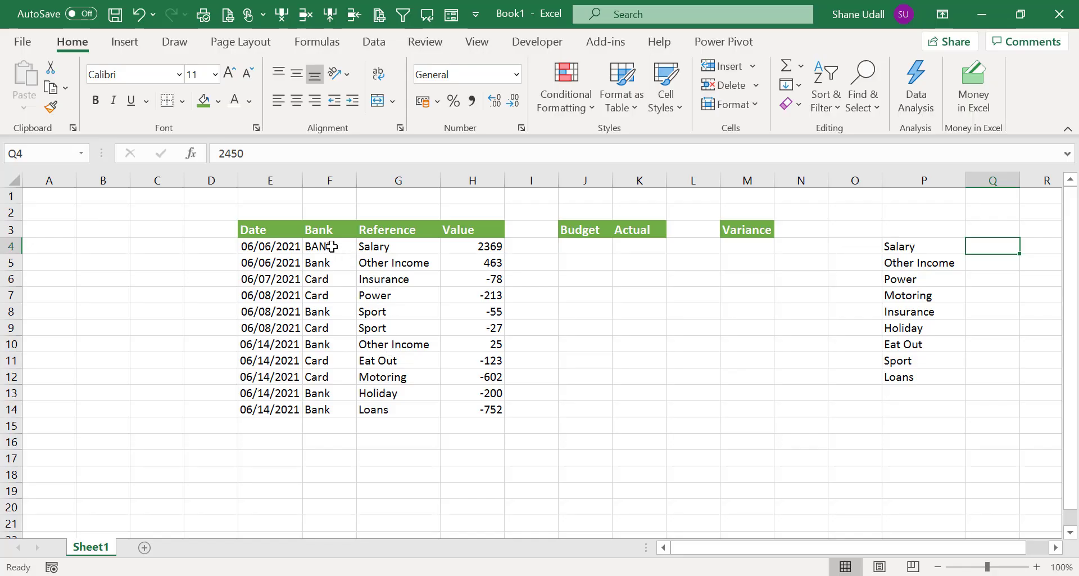
pyautogui.moveTo(332, 246); pyautogui.dragTo(469, 404)
pyautogui.click(431, 397)
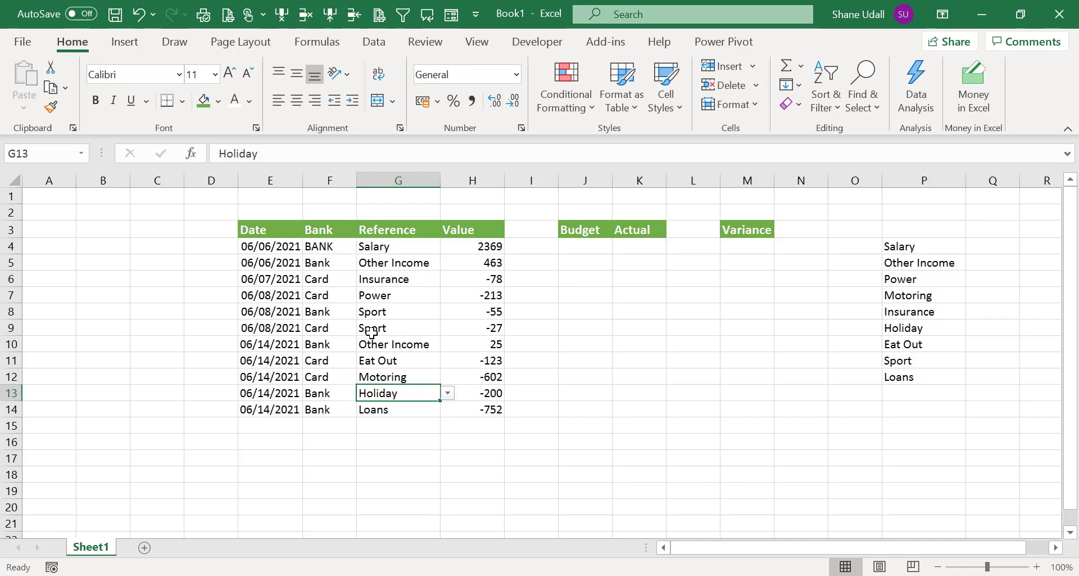
pyautogui.click(920, 251)
pyautogui.moveTo(920, 264); pyautogui.dragTo(922, 379)
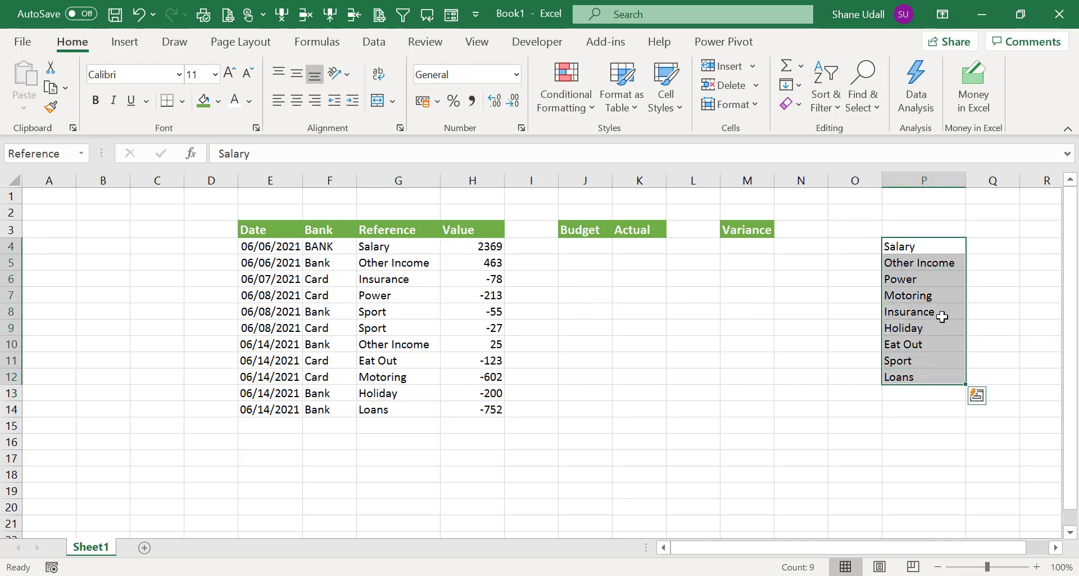
# Reveal the hidden budget amounts beside the category list in Q4:Q12 by setting their font colour to black.
pyautogui.click(990, 247)
pyautogui.moveTo(990, 247); pyautogui.dragTo(990, 380)
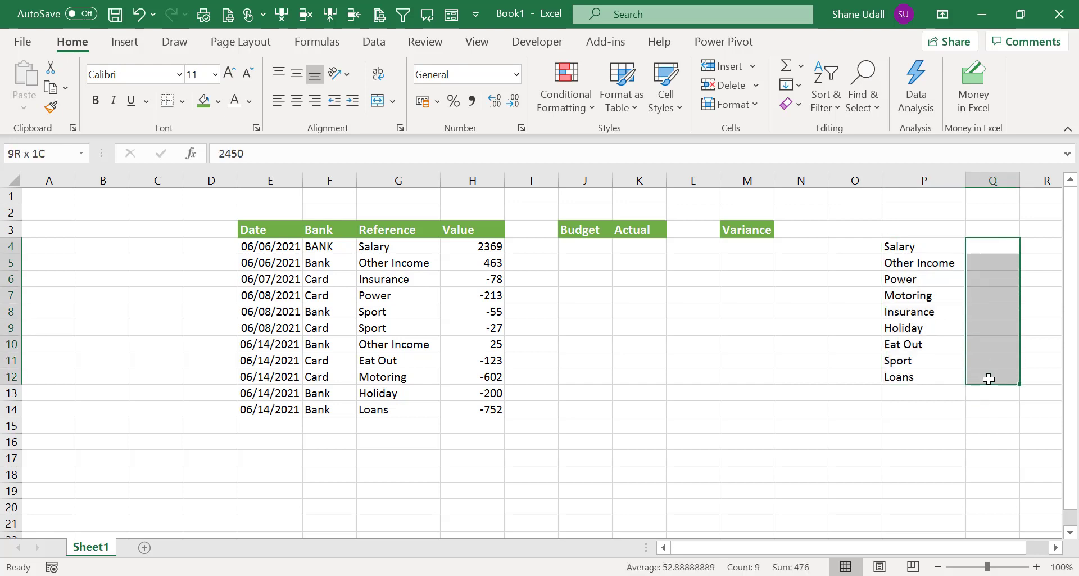
pyautogui.click(250, 101)
pyautogui.click(247, 124)
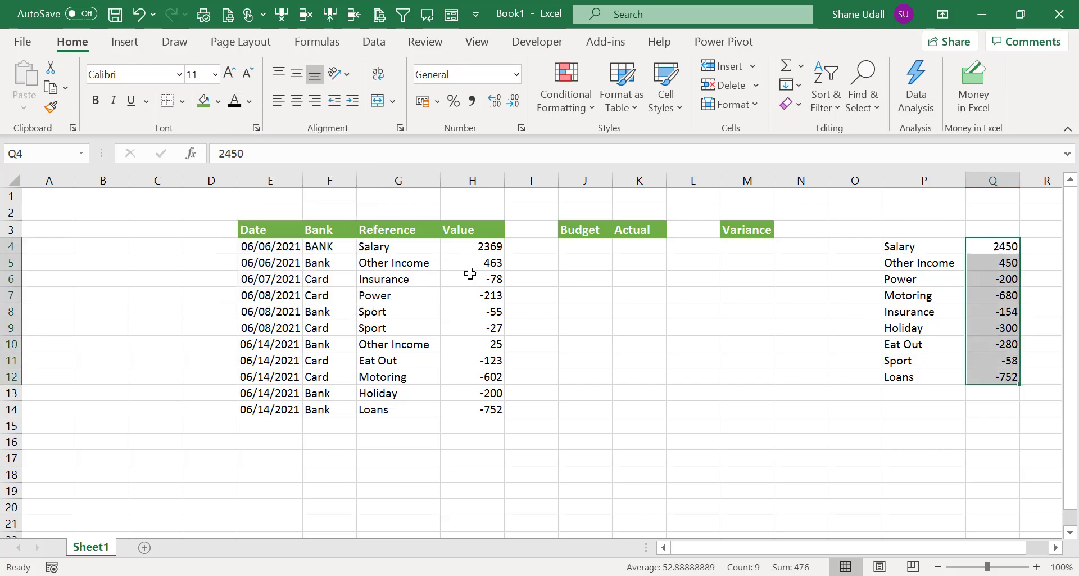
pyautogui.click(991, 374)
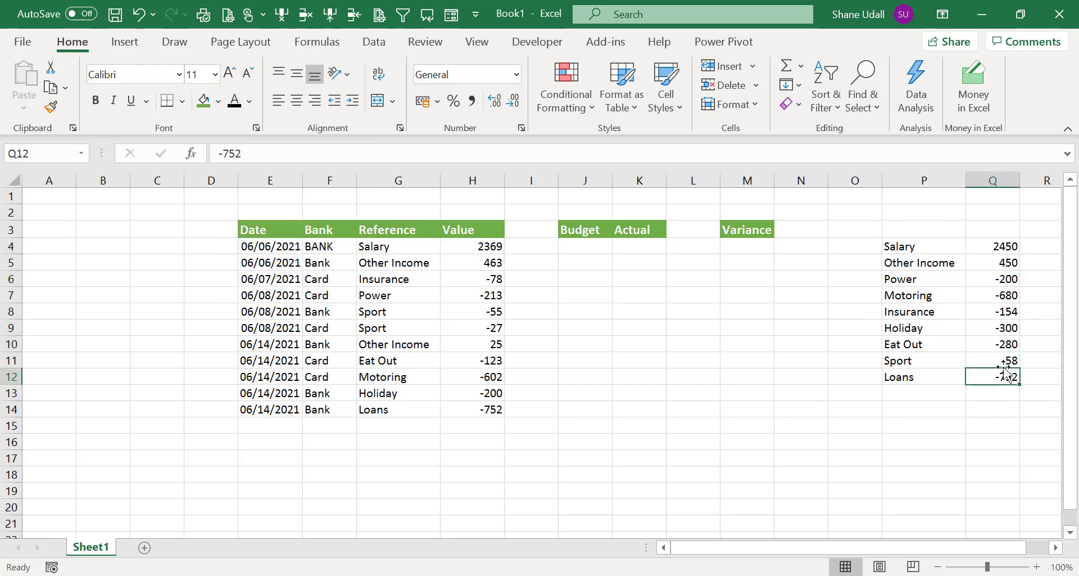
pyautogui.click(997, 280)
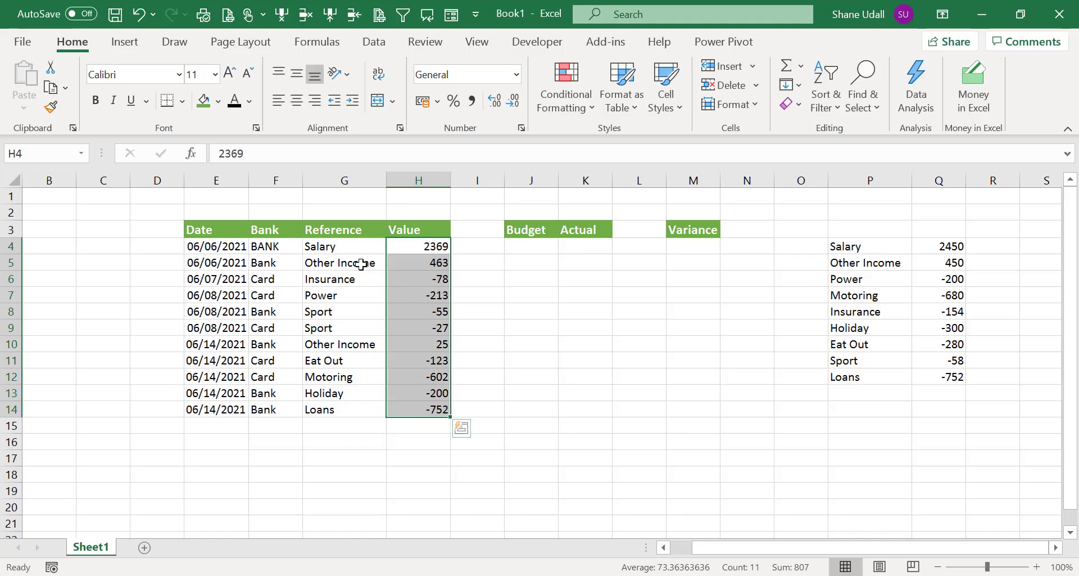
pyautogui.click(345, 249)
pyautogui.moveTo(345, 248); pyautogui.dragTo(409, 248)
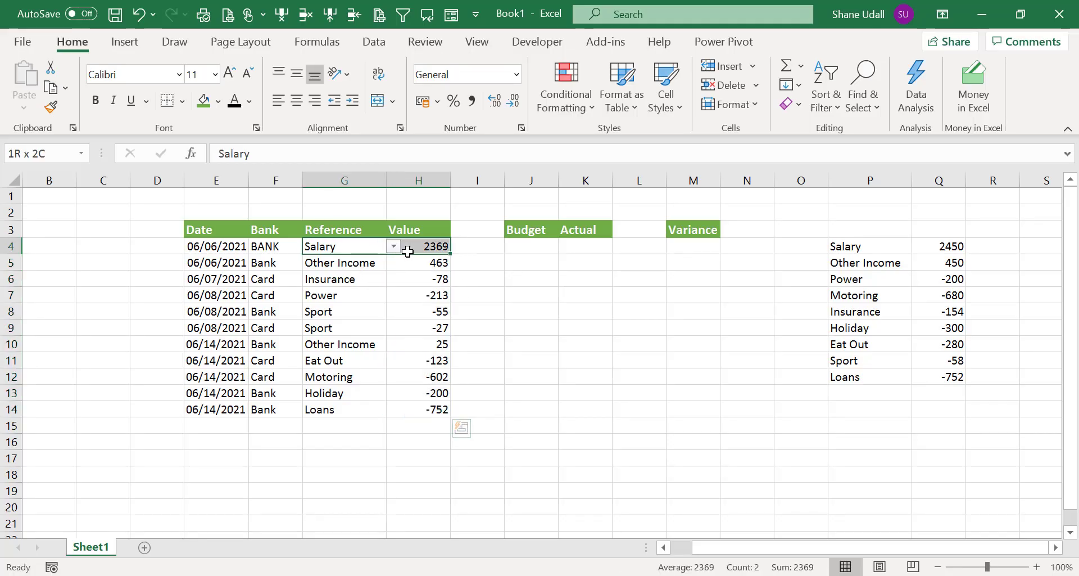
pyautogui.moveTo(360, 311); pyautogui.dragTo(397, 309)
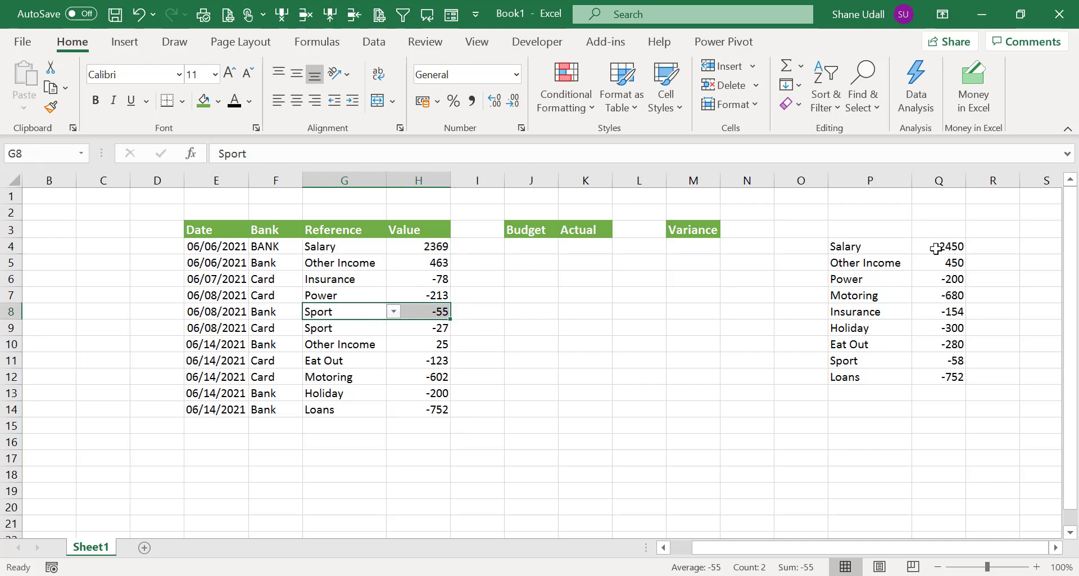
# Enter =SUMIF(G4:G19,P4,H4:H19) in R4 to total the actual values for the Salary category.
pyautogui.click(986, 248)
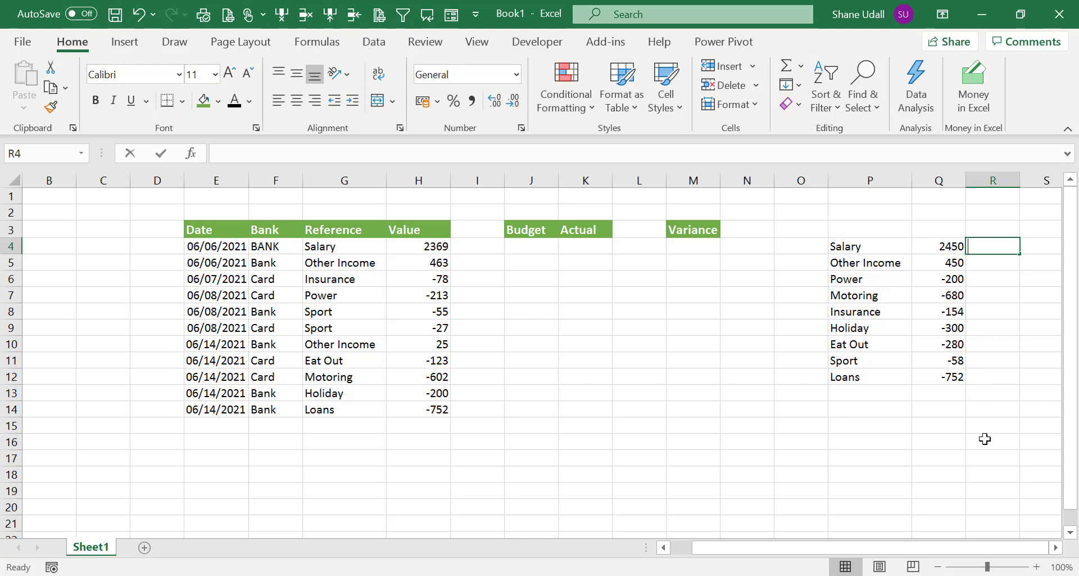
pyautogui.write('=S')
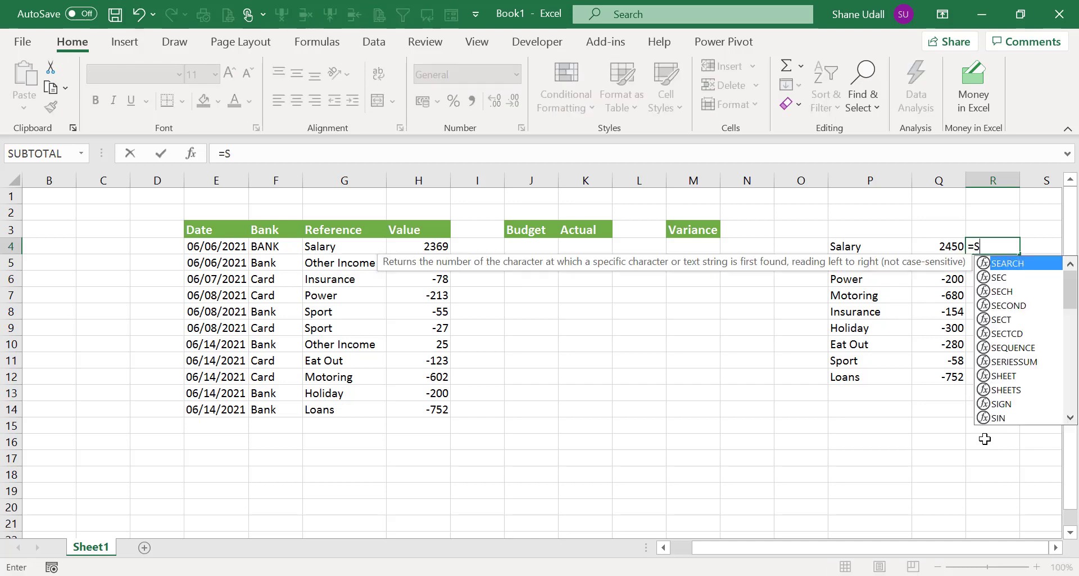
pyautogui.write('UMIF')
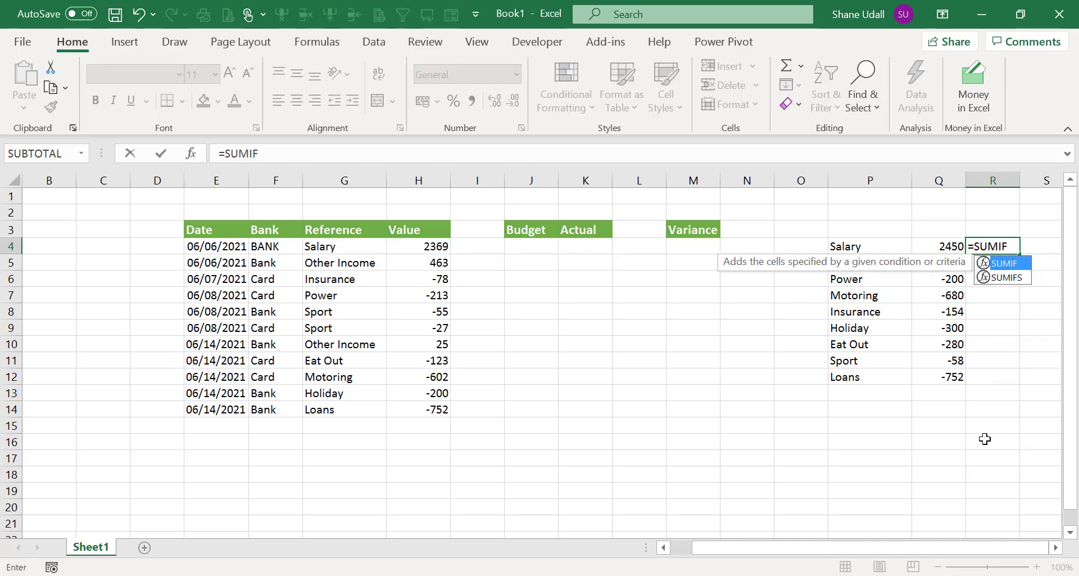
pyautogui.write('(')
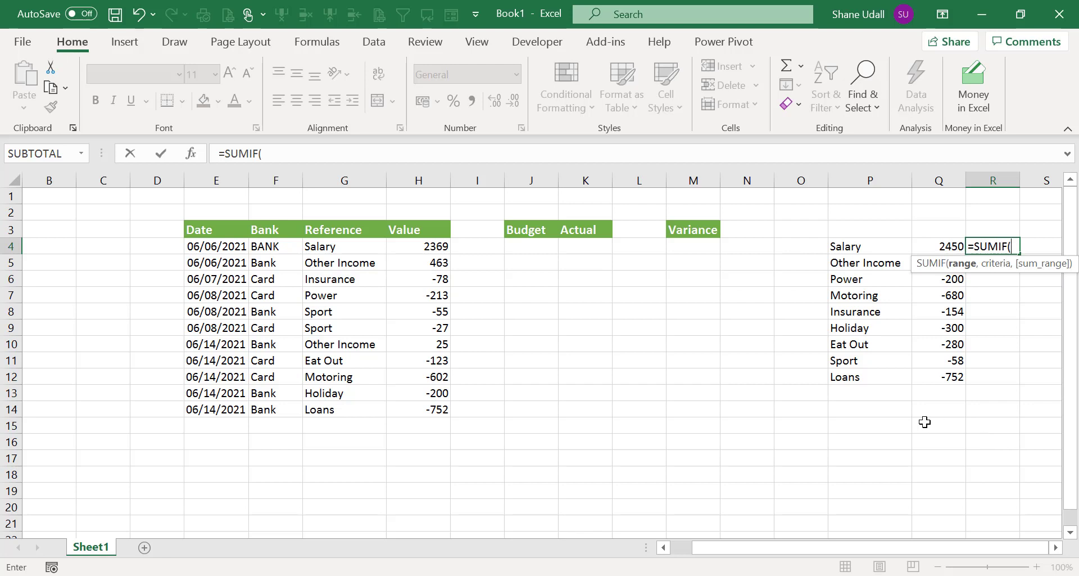
pyautogui.moveTo(362, 253); pyautogui.dragTo(349, 490)
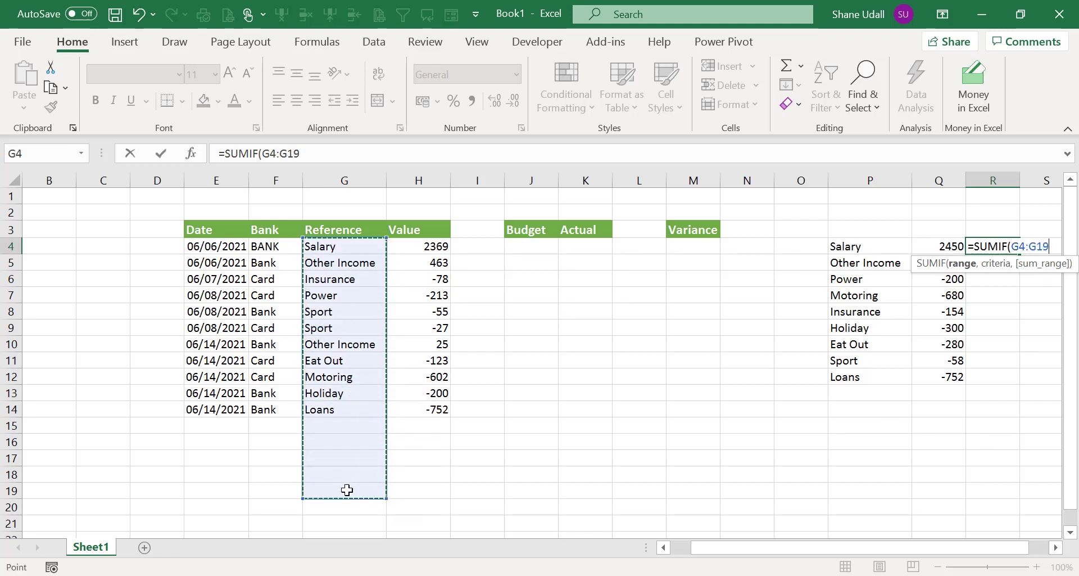
pyautogui.write(',')
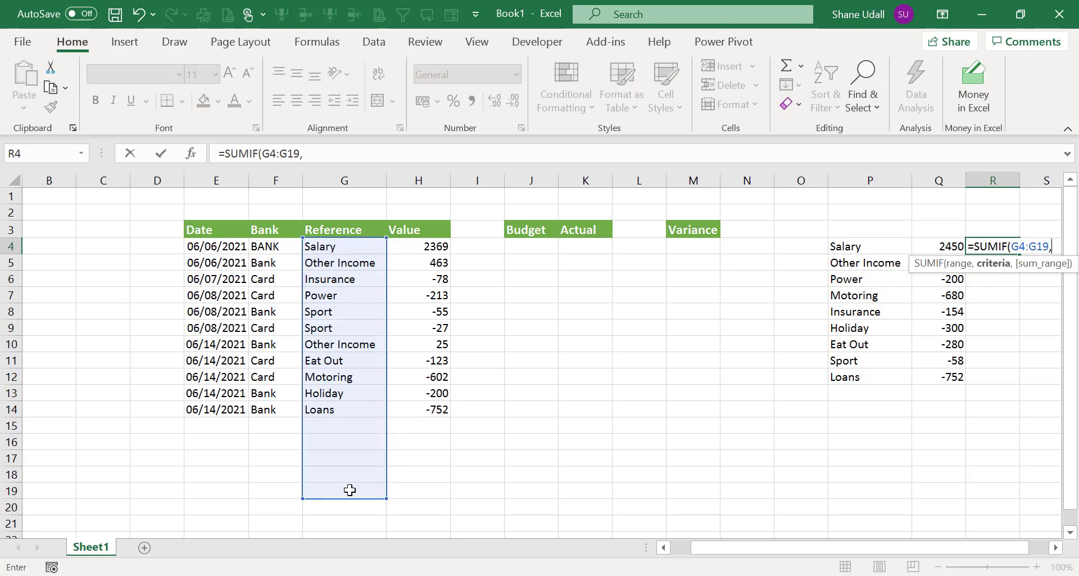
pyautogui.click(870, 247)
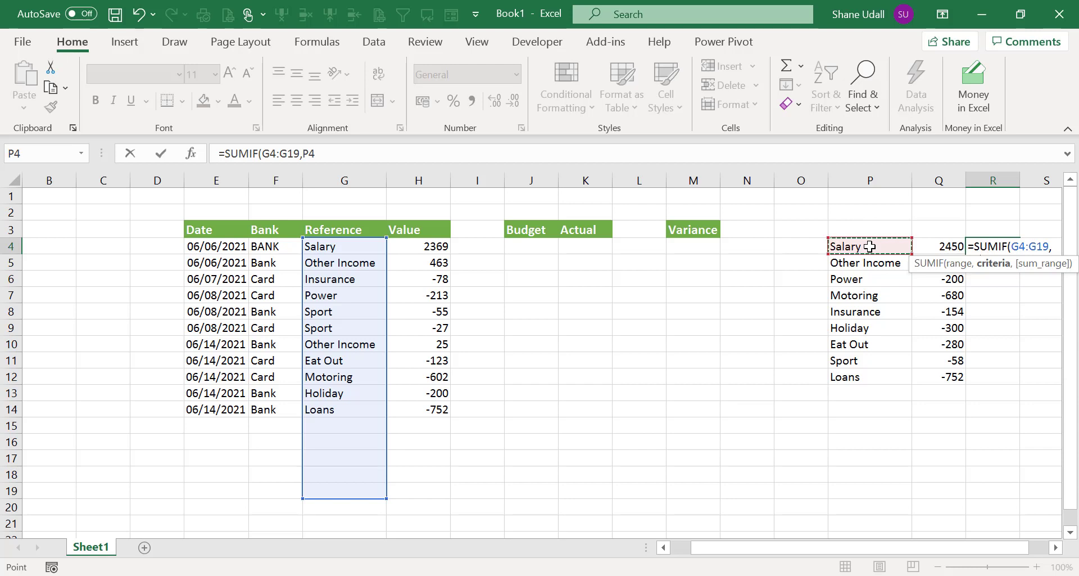
pyautogui.write(',')
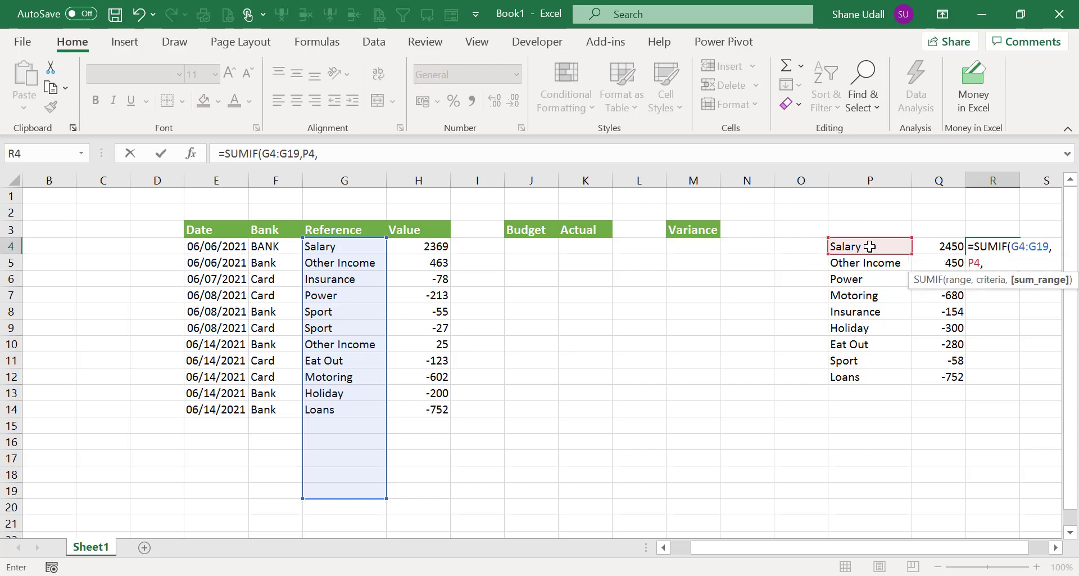
pyautogui.moveTo(402, 245); pyautogui.dragTo(397, 486)
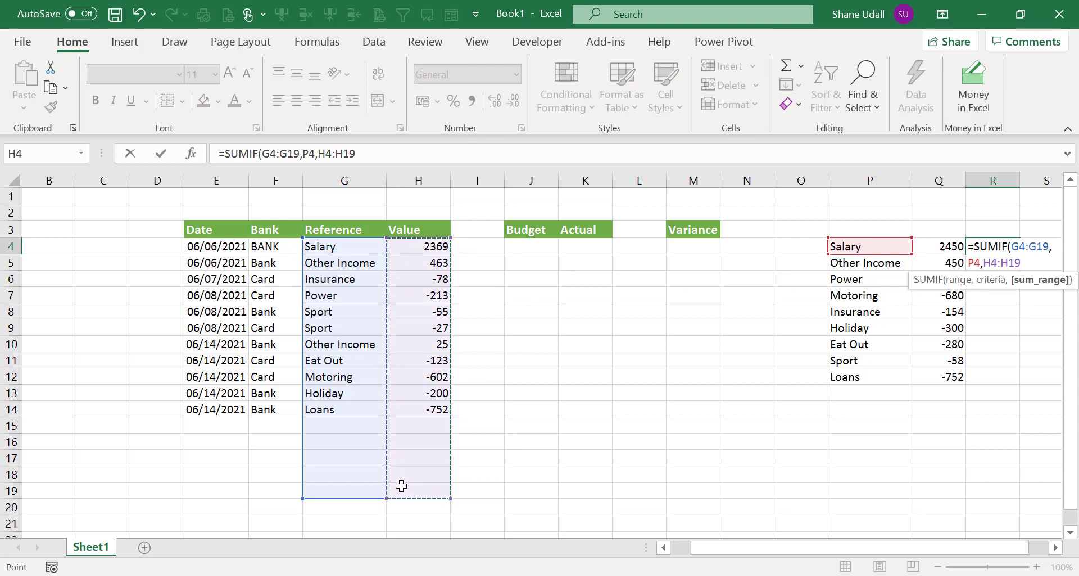
pyautogui.write(')')
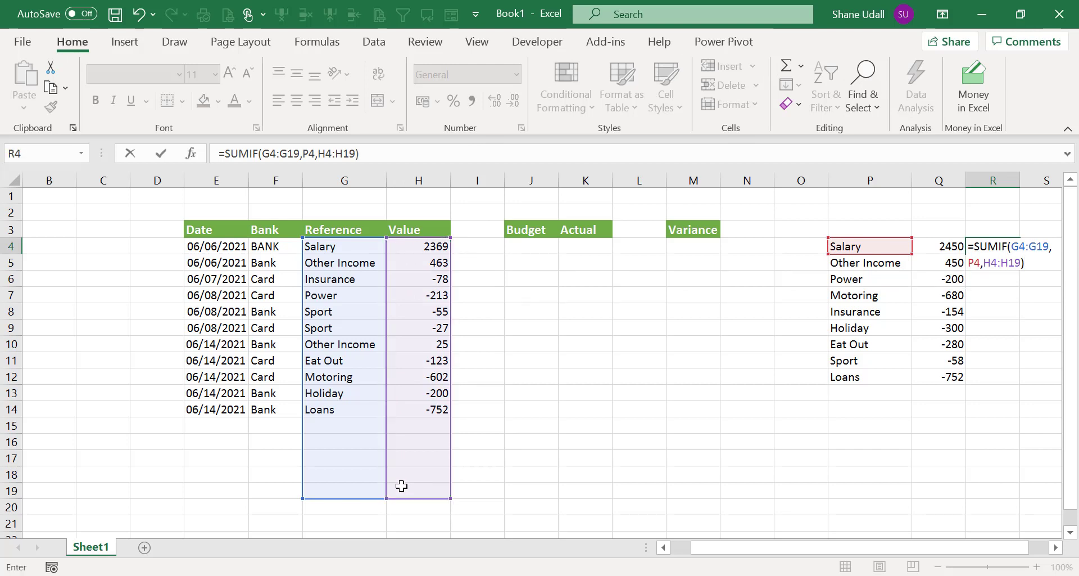
pyautogui.press('Return')
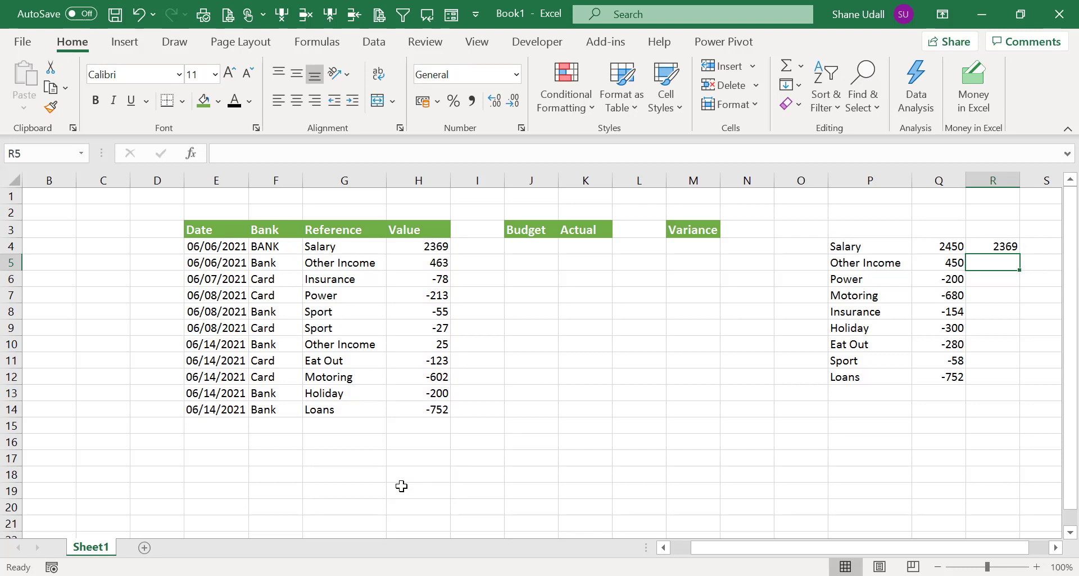
# Make both ranges in the R4 formula absolute so it reads =SUMIF($G$4:$G$19,P4,$H$4:$H$19).
pyautogui.click(1001, 247)
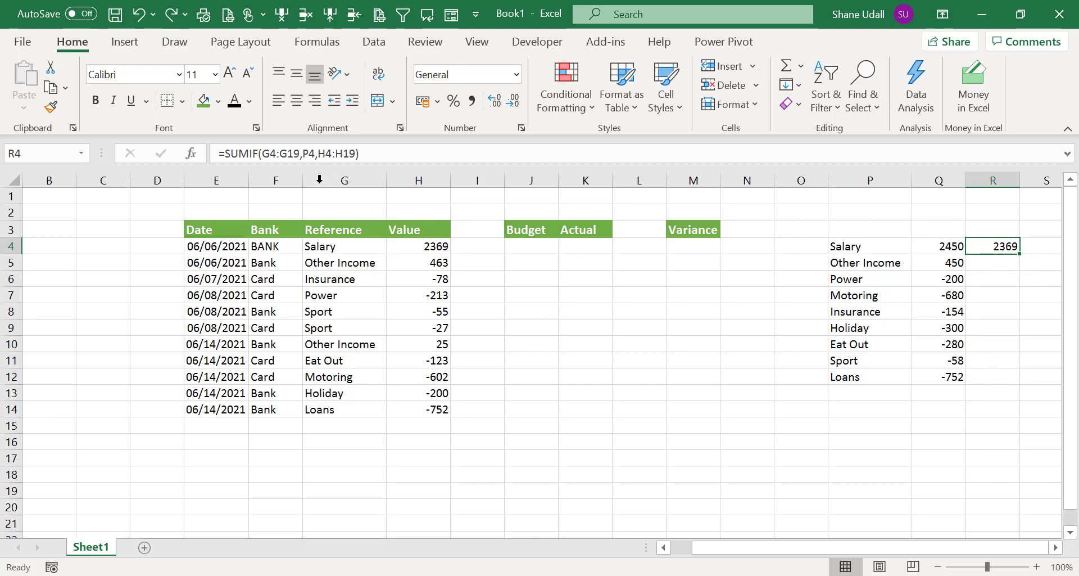
pyautogui.click(297, 153)
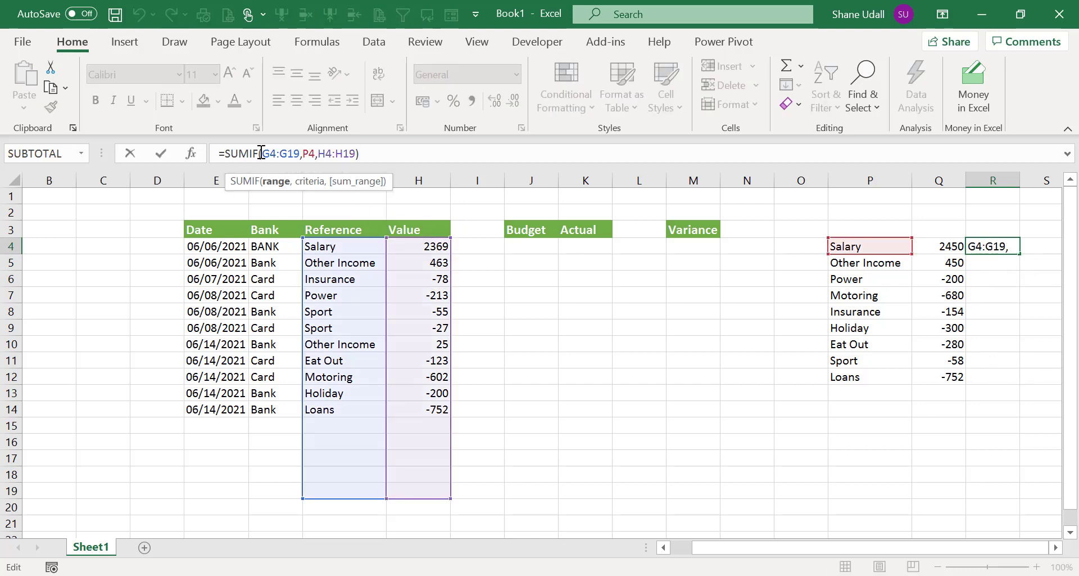
pyautogui.moveTo(264, 152); pyautogui.dragTo(295, 153)
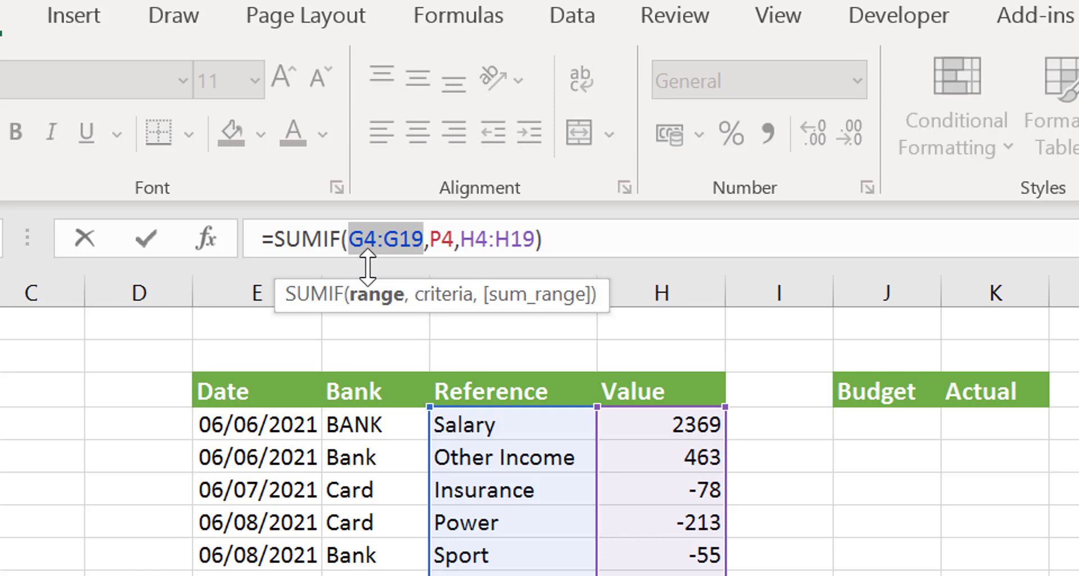
pyautogui.press('F4')
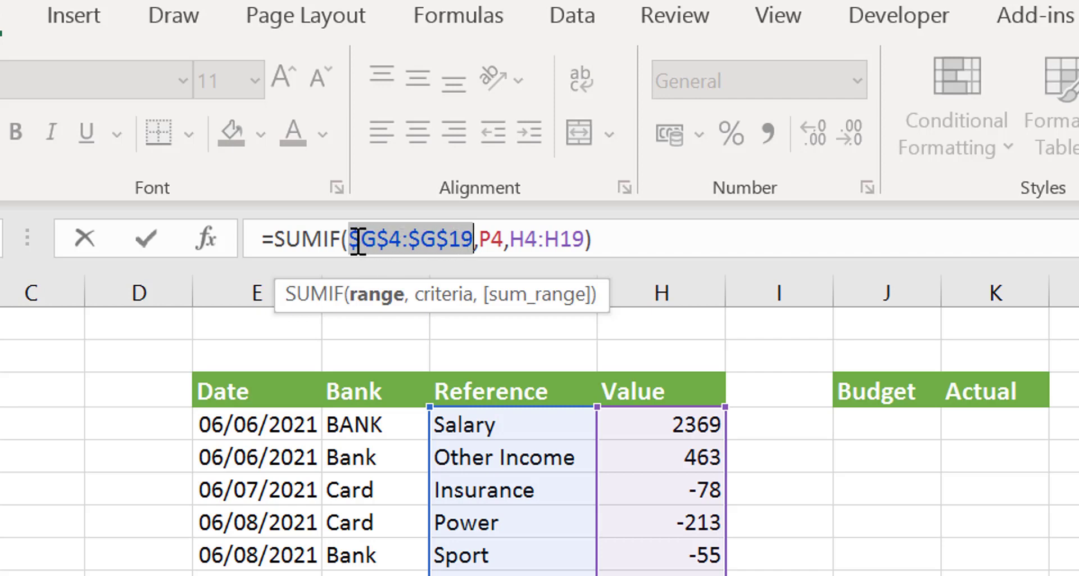
pyautogui.click(518, 239)
pyautogui.moveTo(517, 238); pyautogui.dragTo(585, 239)
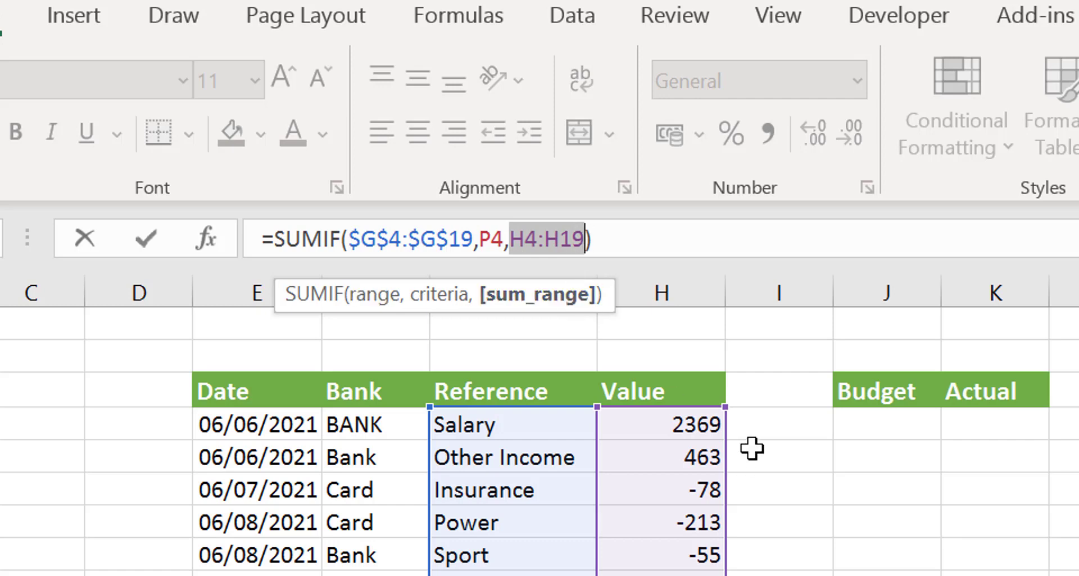
pyautogui.press('F4')
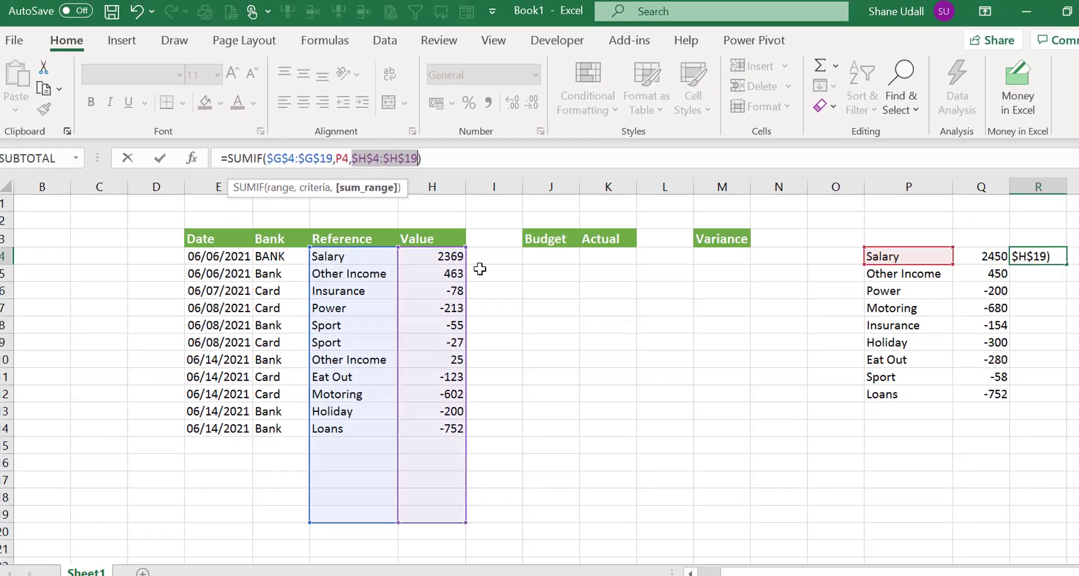
pyautogui.press('Return')
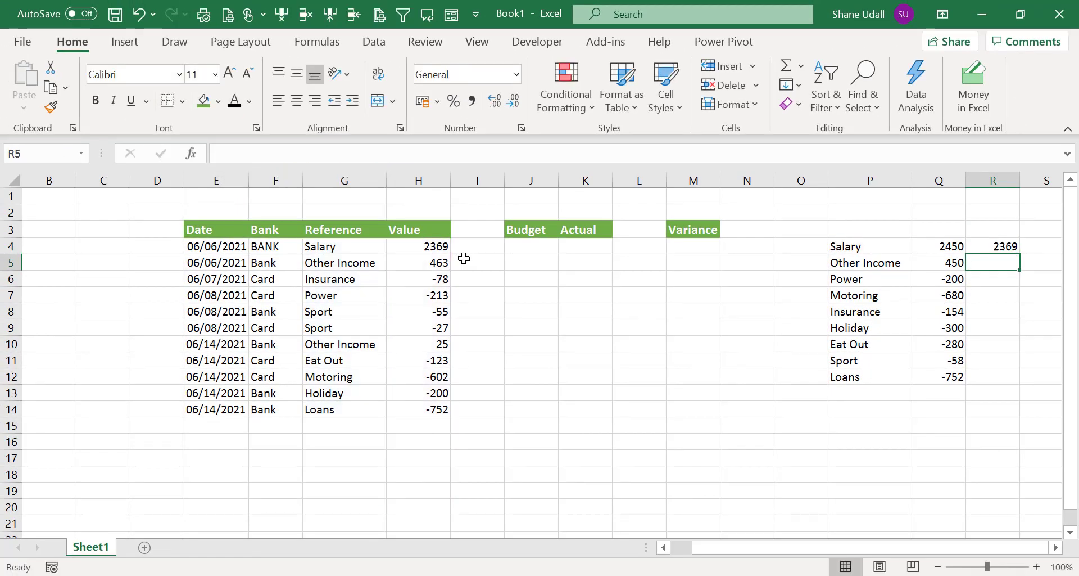
# Fill the R4 SUMIF formula down to R12 and check the Sport total against the two Sport transactions in rows 8 and 9.
pyautogui.press('Up')
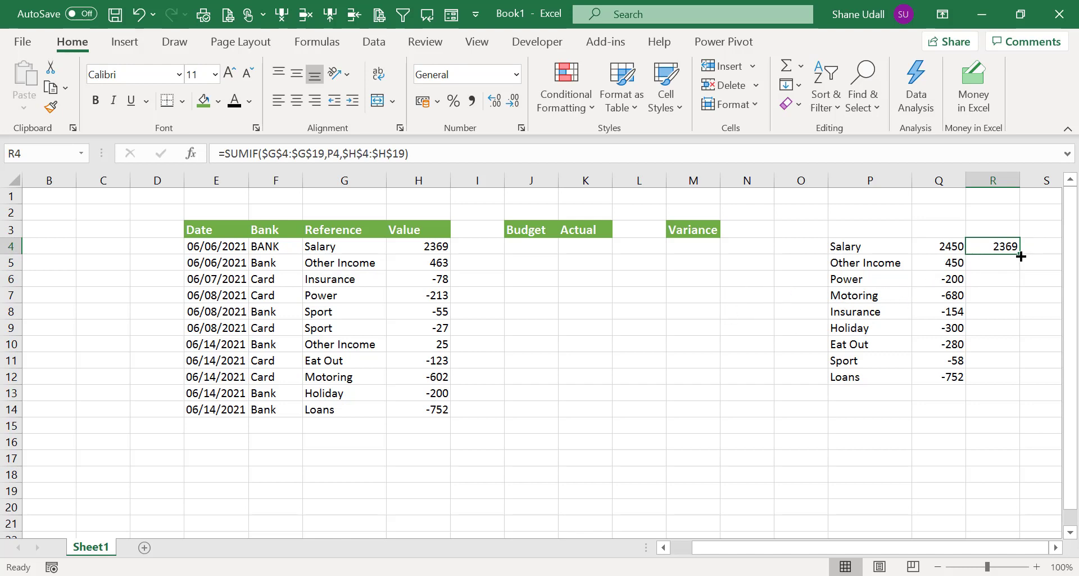
pyautogui.moveTo(1022, 255); pyautogui.dragTo(1021, 388)
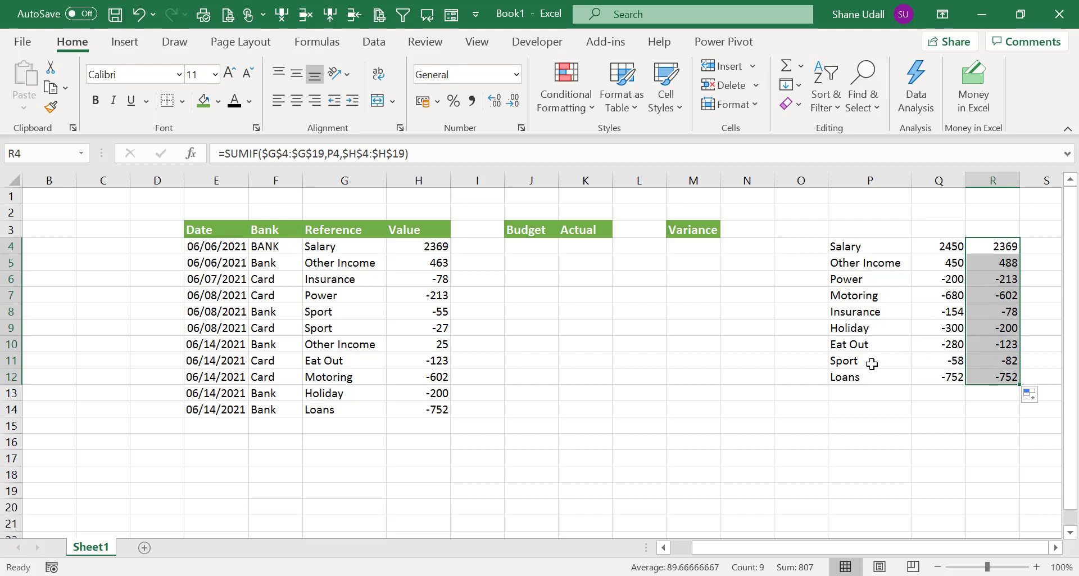
pyautogui.click(1005, 364)
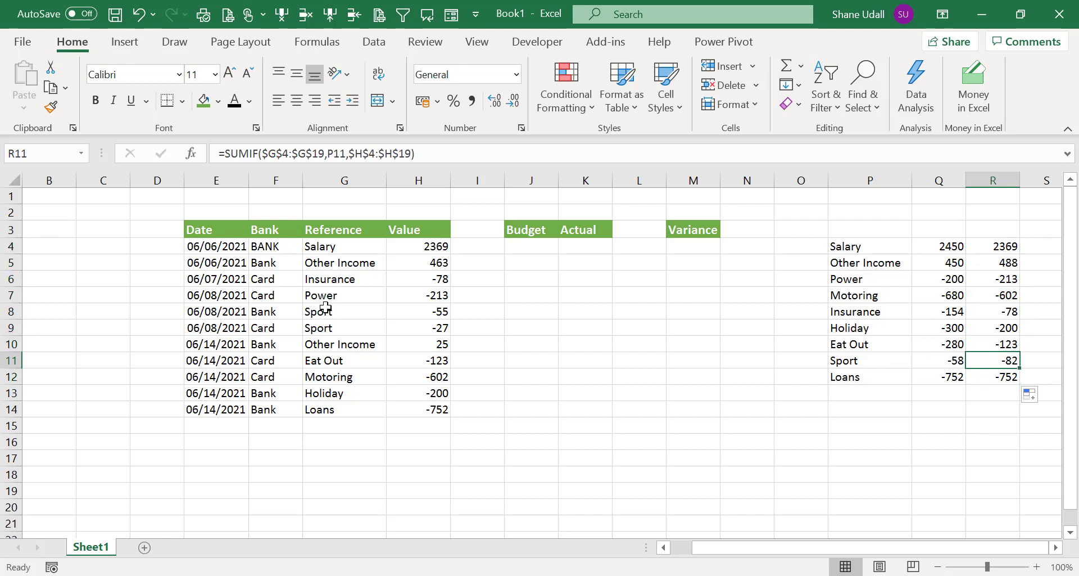
pyautogui.moveTo(426, 311); pyautogui.dragTo(425, 328)
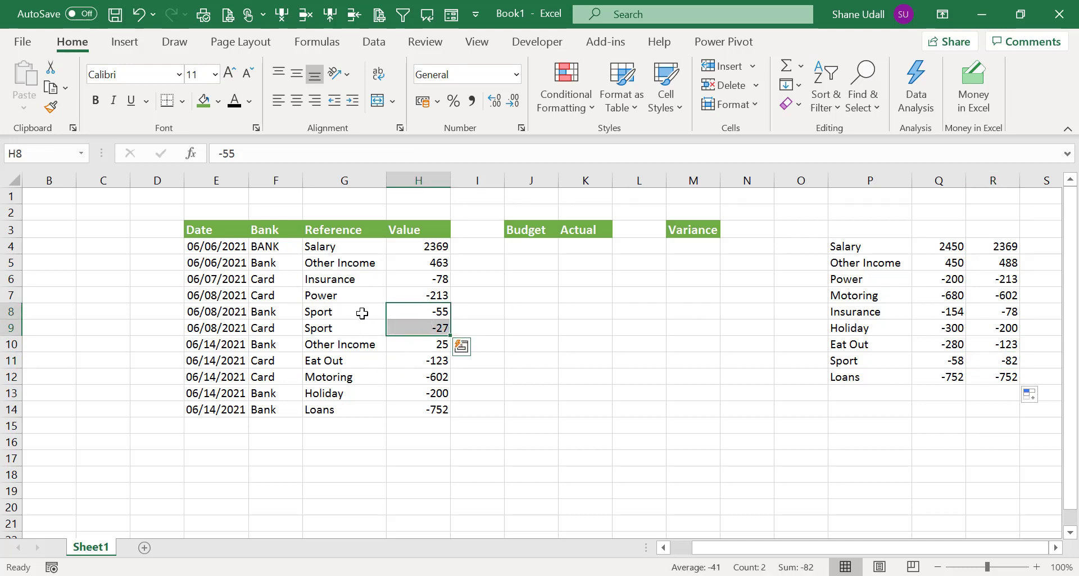
pyautogui.moveTo(361, 313); pyautogui.dragTo(362, 326)
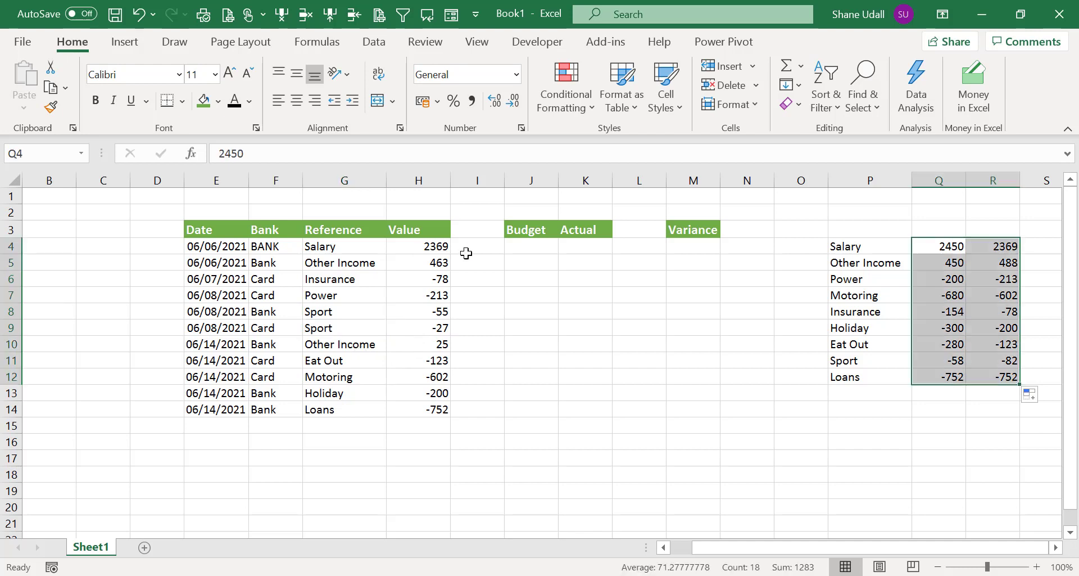
# Review the empty Budget and Actual cells J4:K4 and the Salary reference in G4 against the category, budget and actual lists in P4:R12.
pyautogui.click(531, 246)
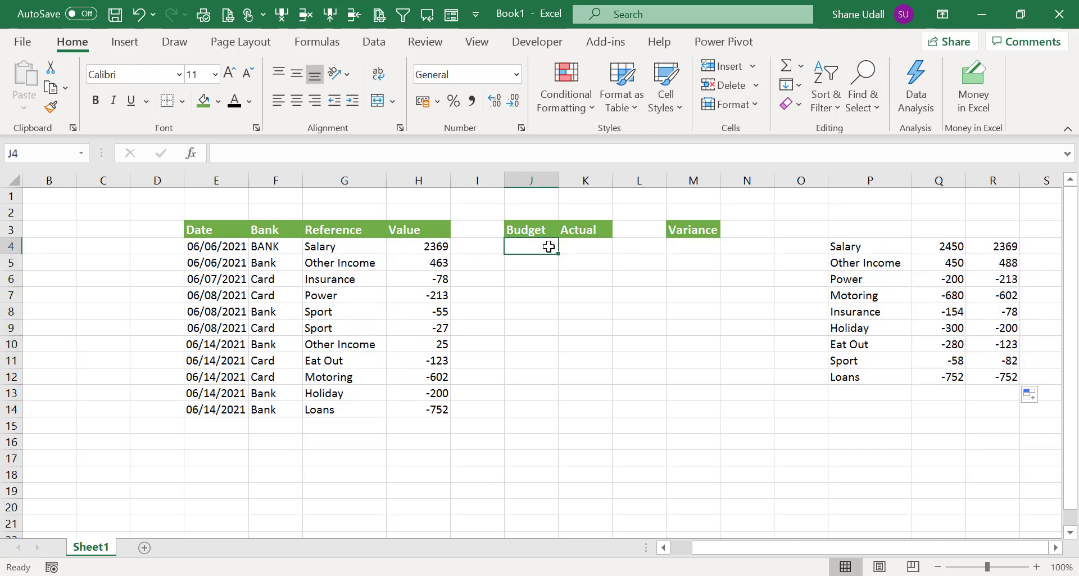
pyautogui.click(571, 246)
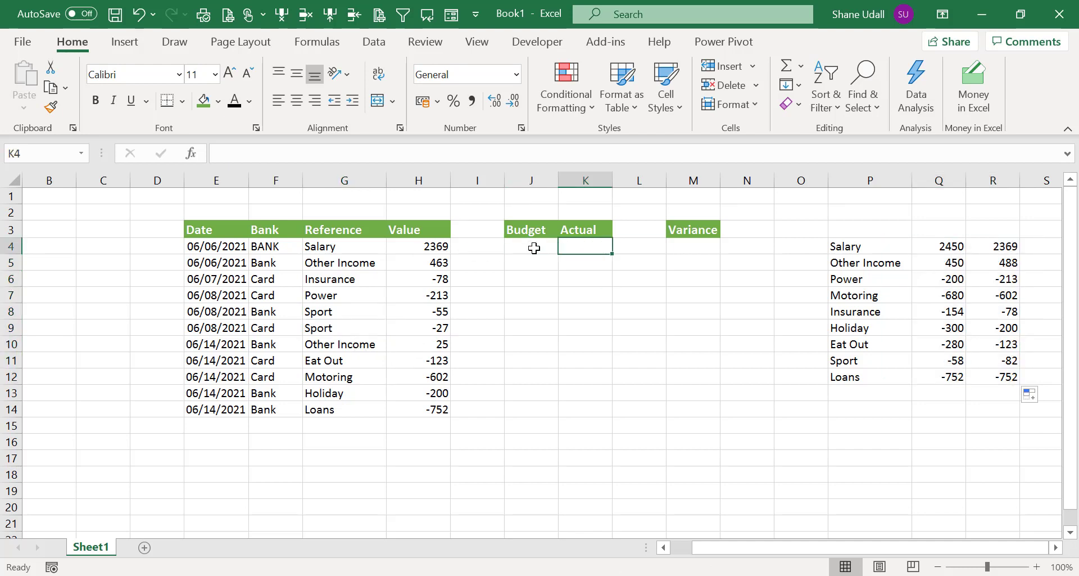
pyautogui.click(532, 247)
pyautogui.click(573, 248)
pyautogui.click(542, 248)
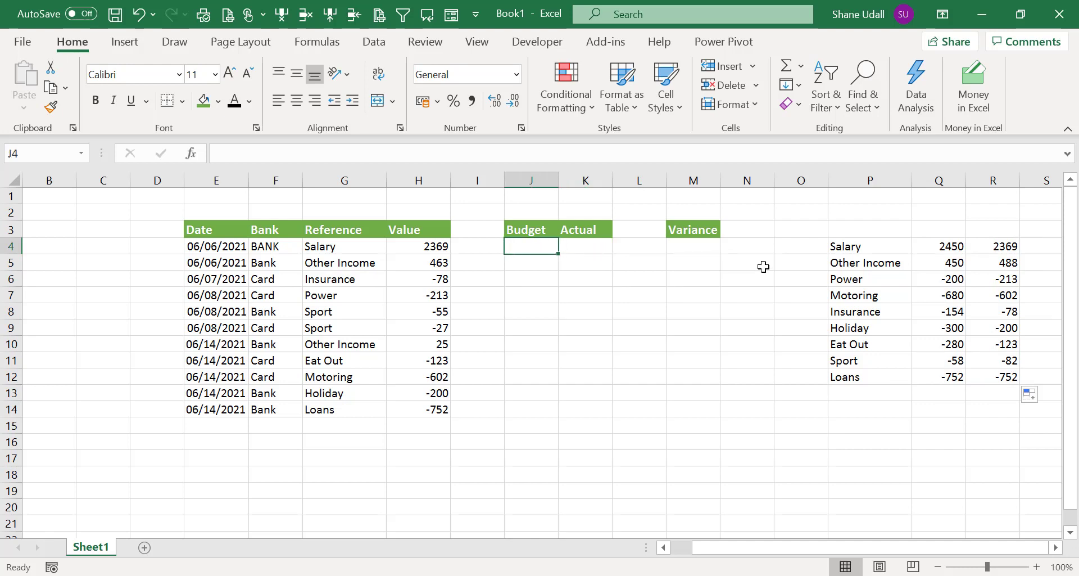
pyautogui.moveTo(940, 248); pyautogui.dragTo(944, 376)
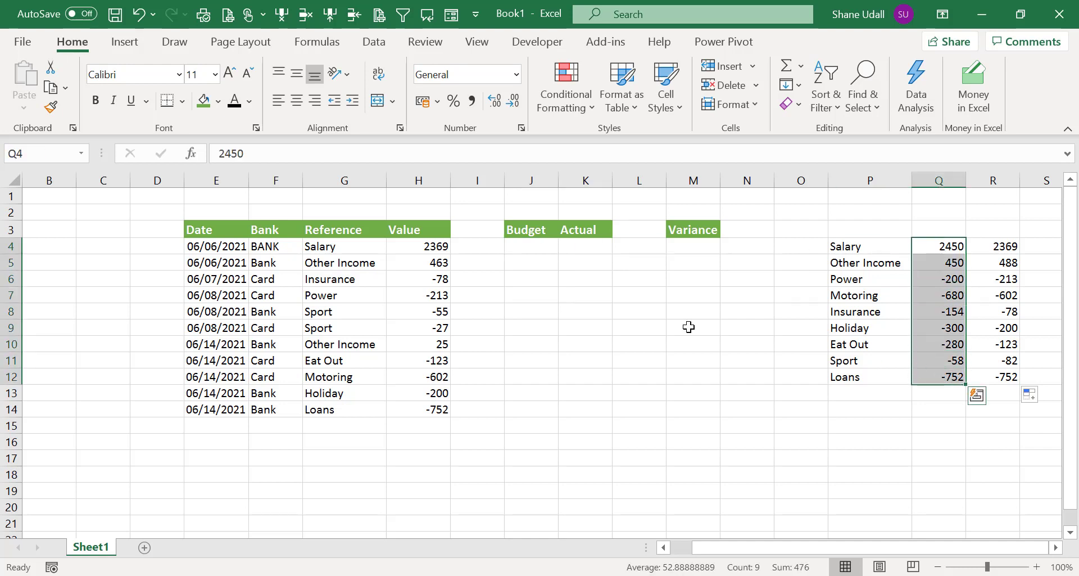
pyautogui.click(334, 251)
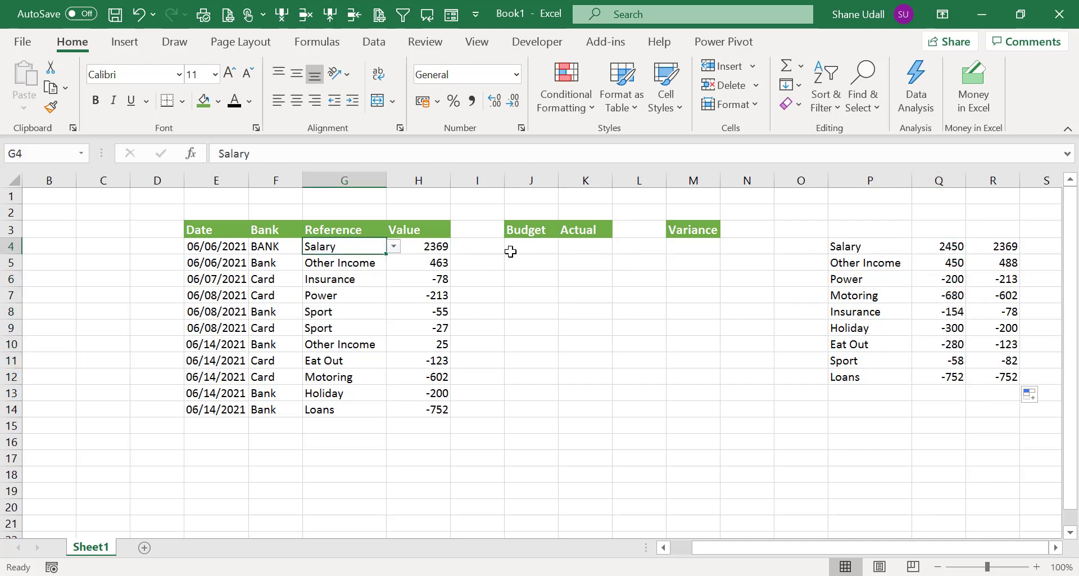
pyautogui.click(525, 248)
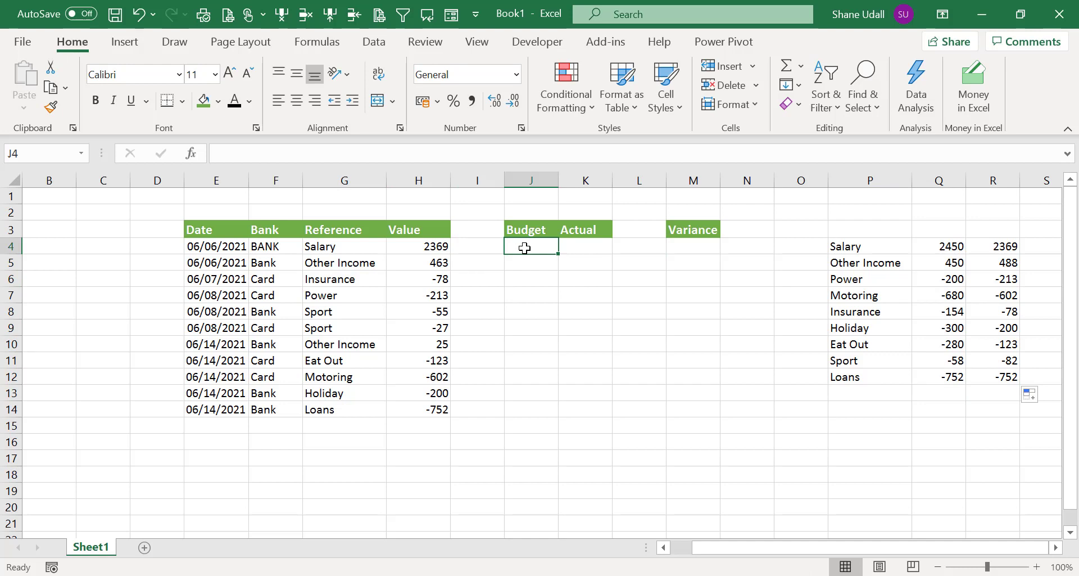
pyautogui.moveTo(863, 248); pyautogui.dragTo(860, 380)
pyautogui.moveTo(941, 247); pyautogui.dragTo(950, 377)
pyautogui.moveTo(1006, 248); pyautogui.dragTo(1006, 377)
# Reveal the hidden Reference, Budget and Actual headings in P3:R3 by setting their font colour to black.
pyautogui.click(892, 232)
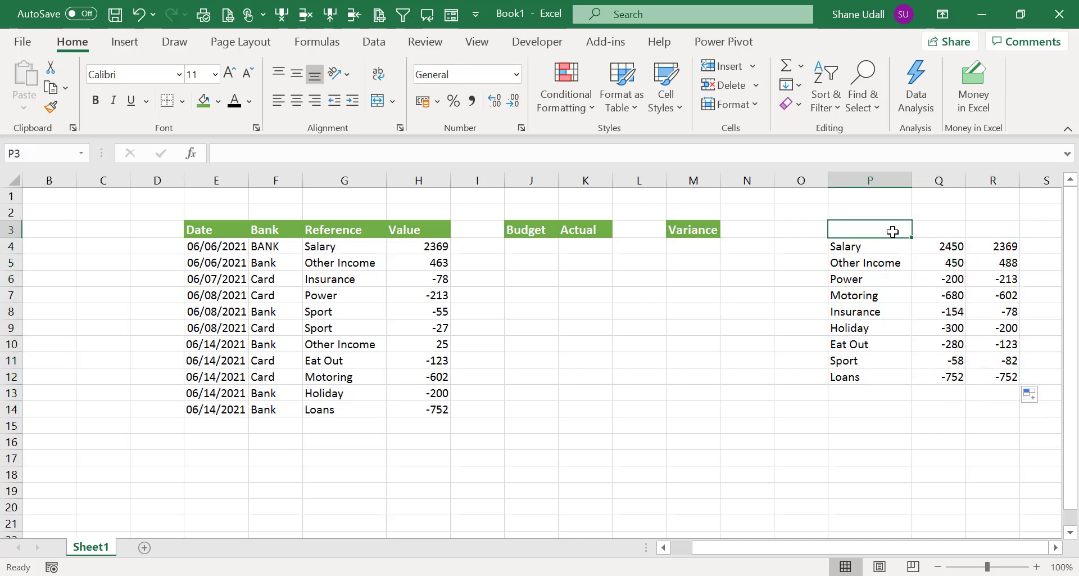
pyautogui.write('A')
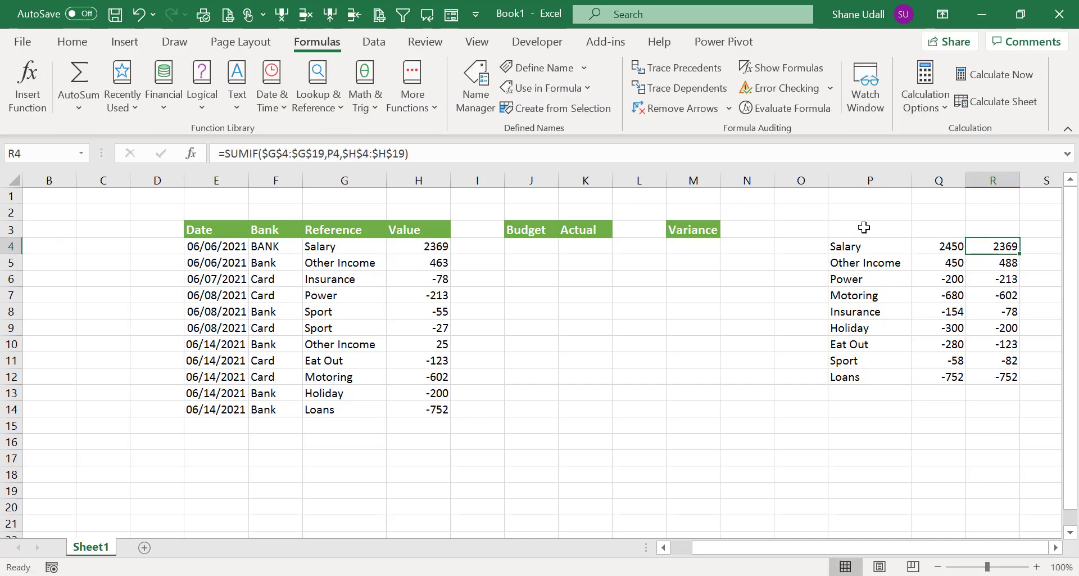
pyautogui.moveTo(864, 227); pyautogui.dragTo(979, 231)
pyautogui.click(889, 233)
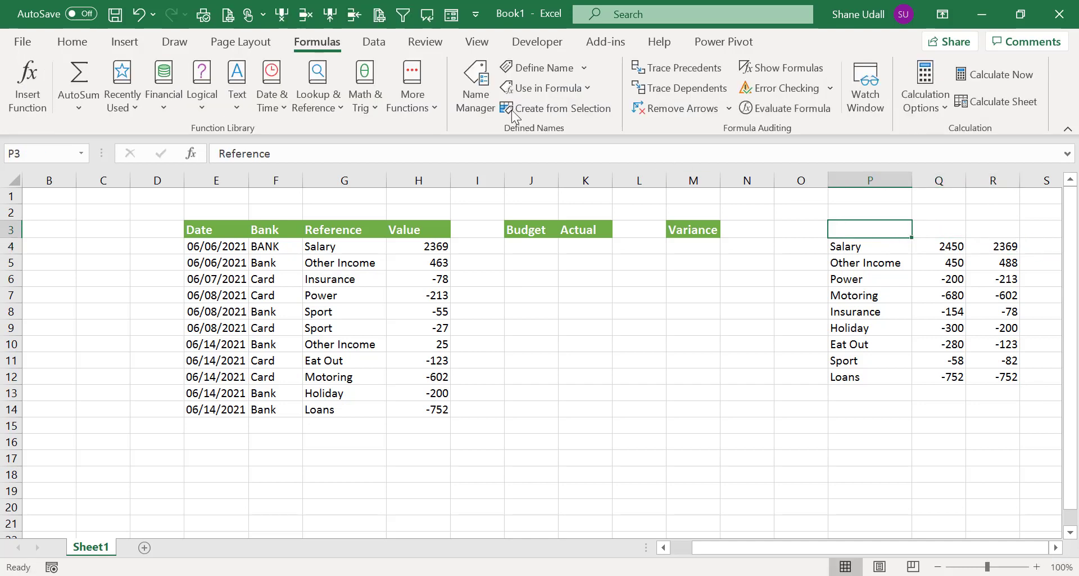
pyautogui.click(77, 42)
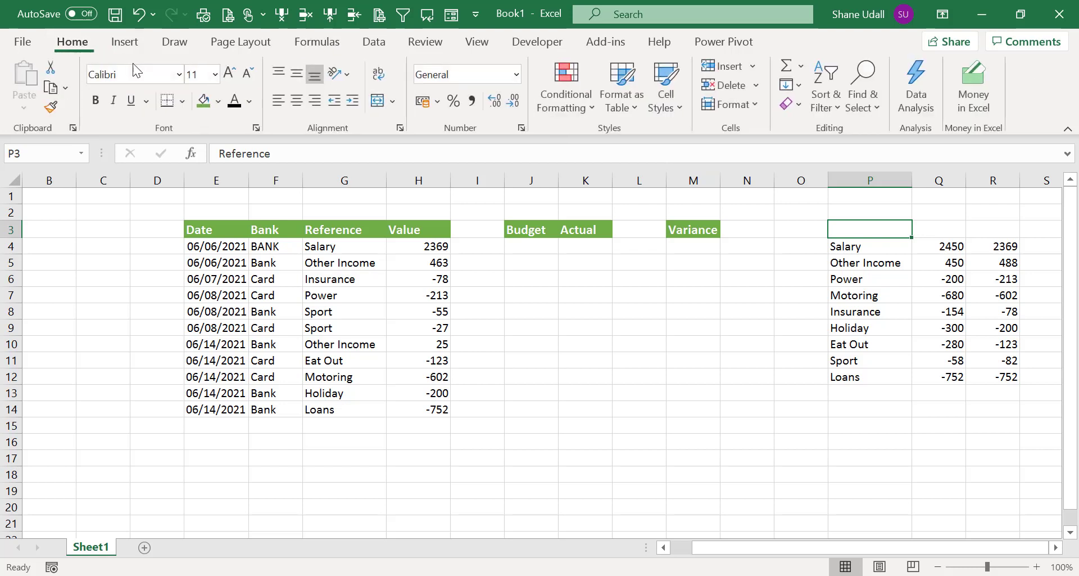
pyautogui.click(235, 106)
pyautogui.click(935, 231)
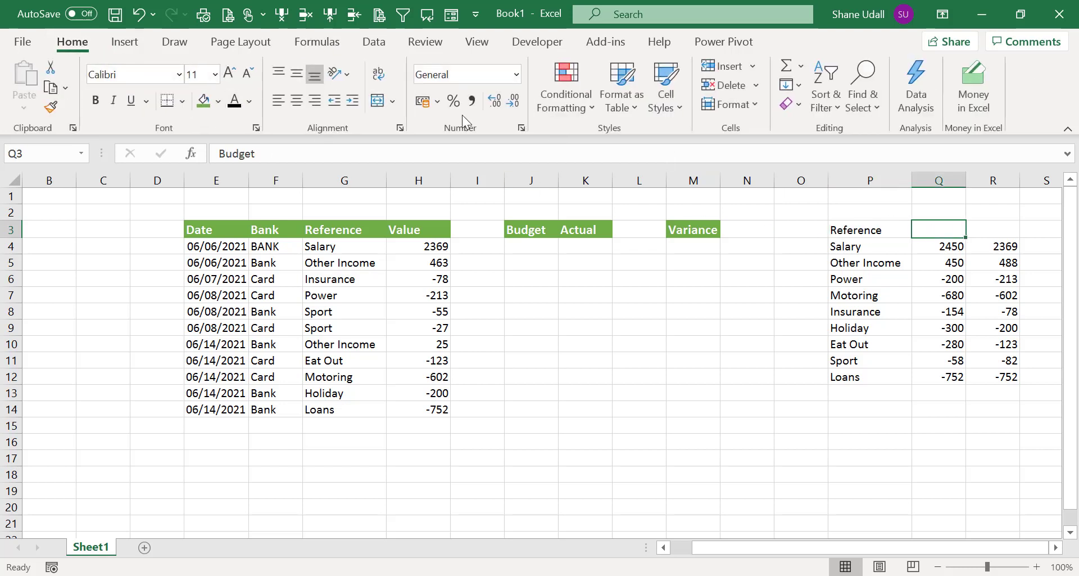
pyautogui.click(240, 99)
pyautogui.click(977, 224)
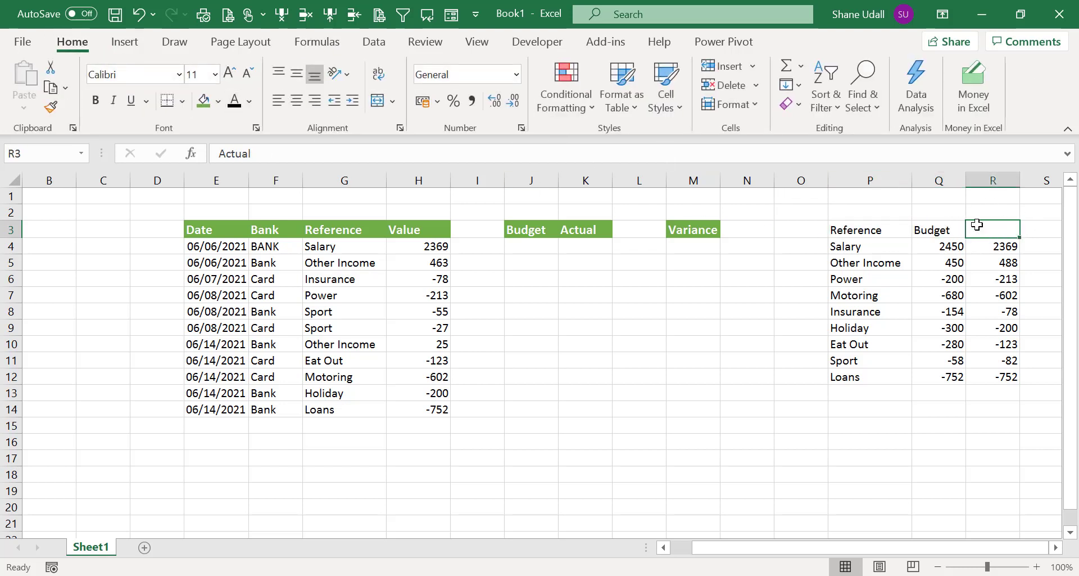
pyautogui.click(235, 101)
# Define the workbook-scoped name Budget for the budget amounts in Q4:Q12.
pyautogui.moveTo(943, 246); pyautogui.dragTo(947, 373)
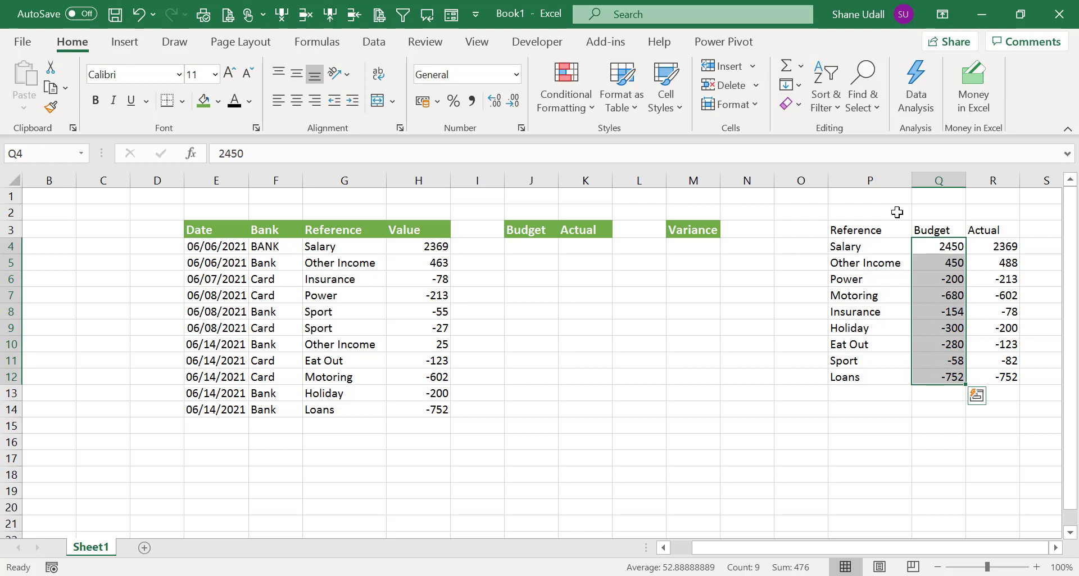
pyautogui.click(317, 43)
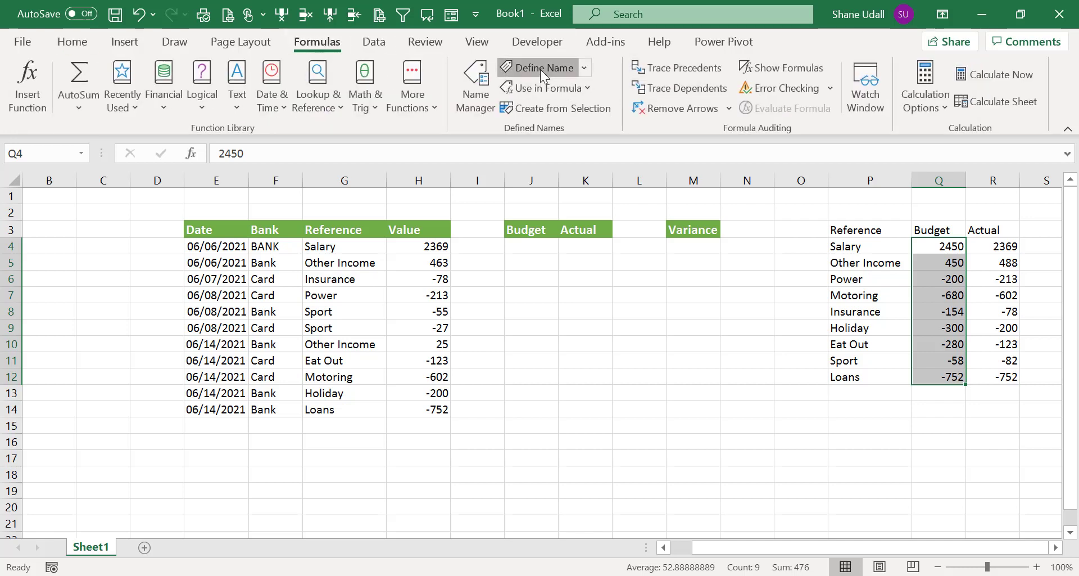
pyautogui.click(541, 69)
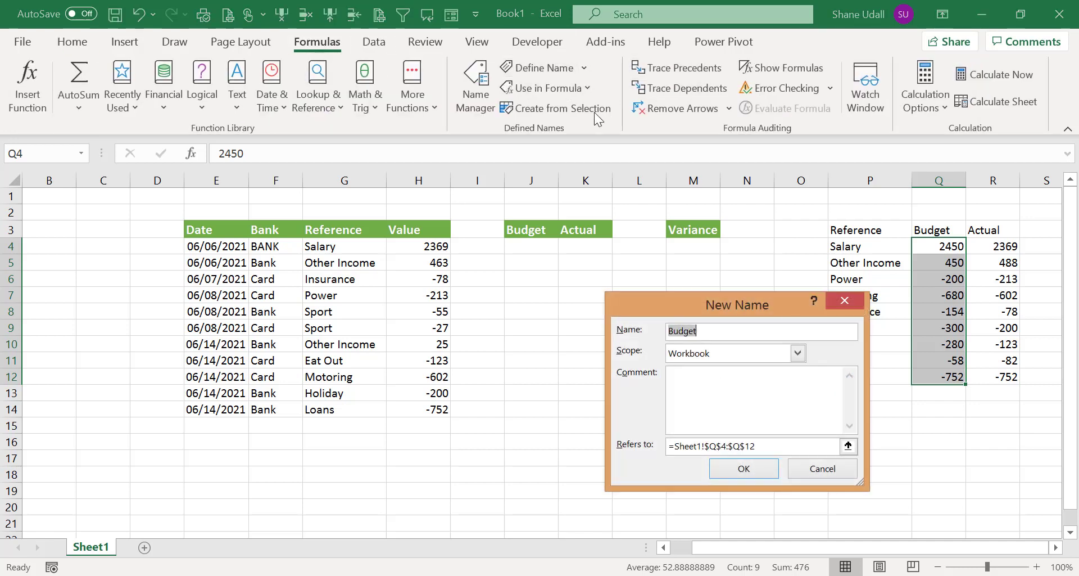
pyautogui.click(744, 469)
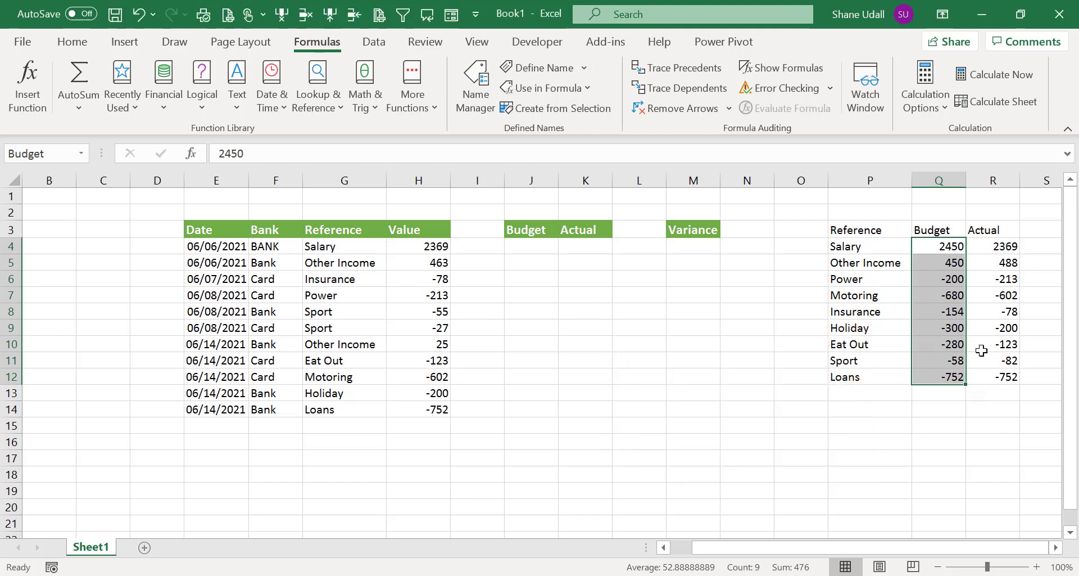
# Define the workbook-scoped name Actual for the SUMIF totals in R4:R12.
pyautogui.moveTo(998, 246); pyautogui.dragTo(1011, 376)
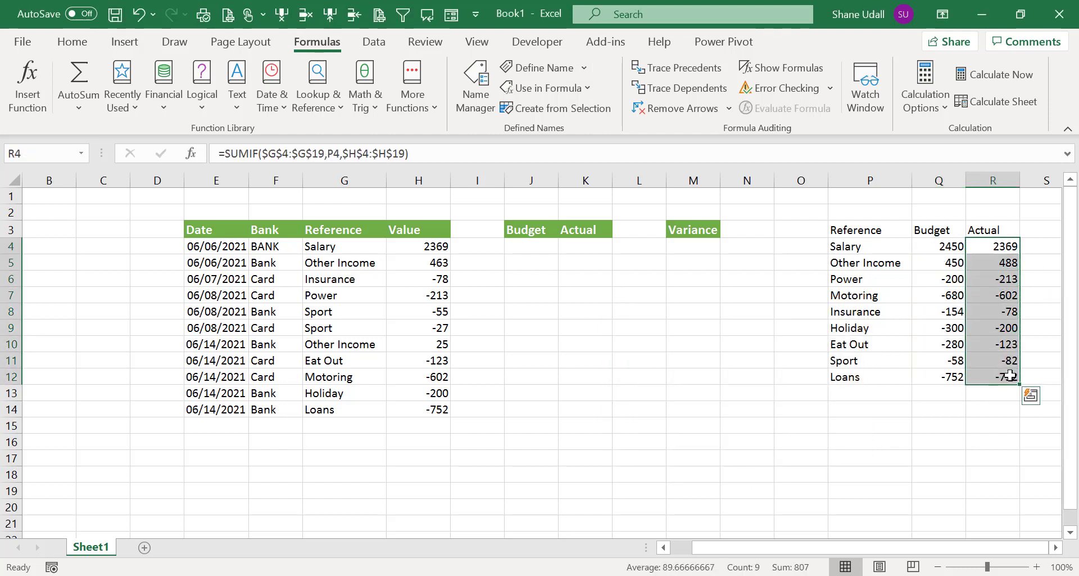
pyautogui.click(526, 66)
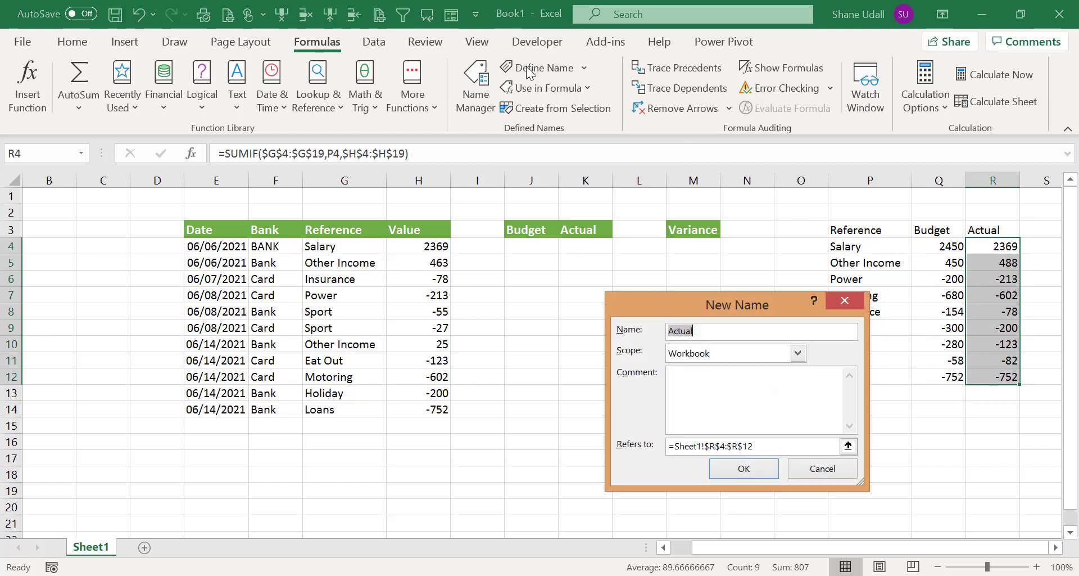
pyautogui.click(744, 472)
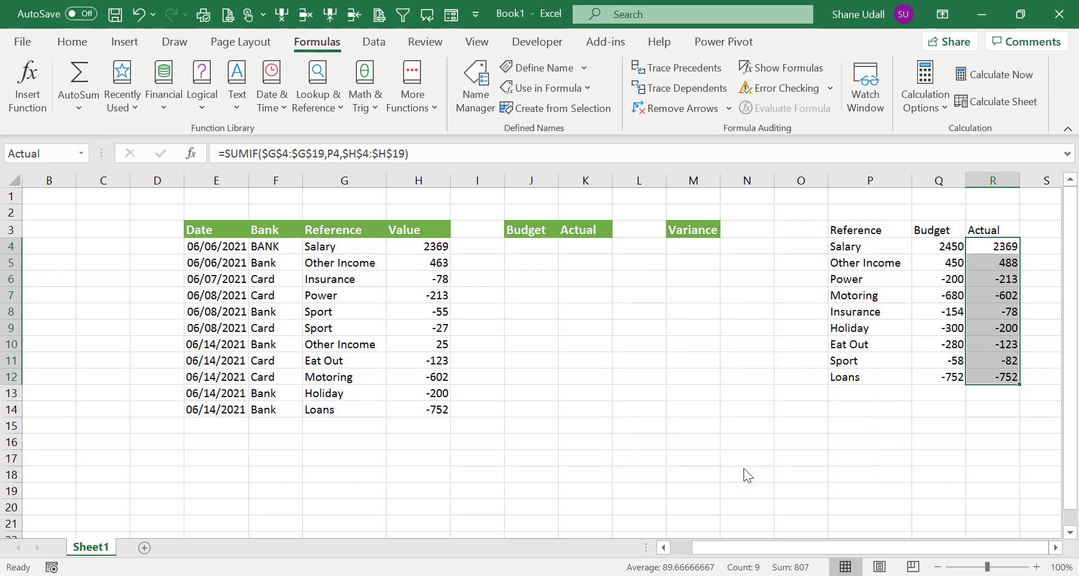
# Check which range name is assigned to the category list in P4:P12.
pyautogui.moveTo(866, 249); pyautogui.dragTo(873, 371)
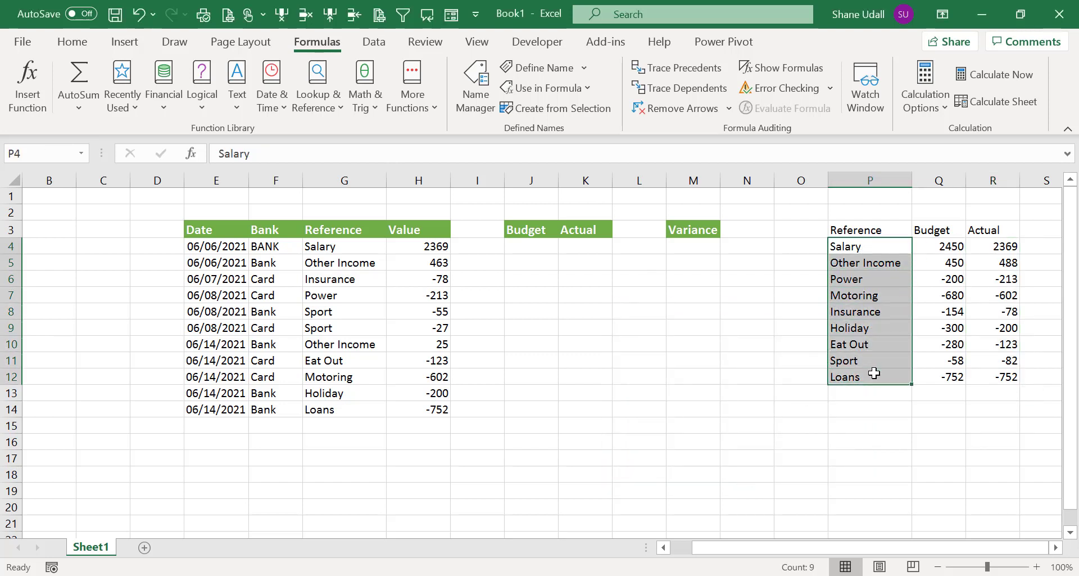
pyautogui.click(27, 153)
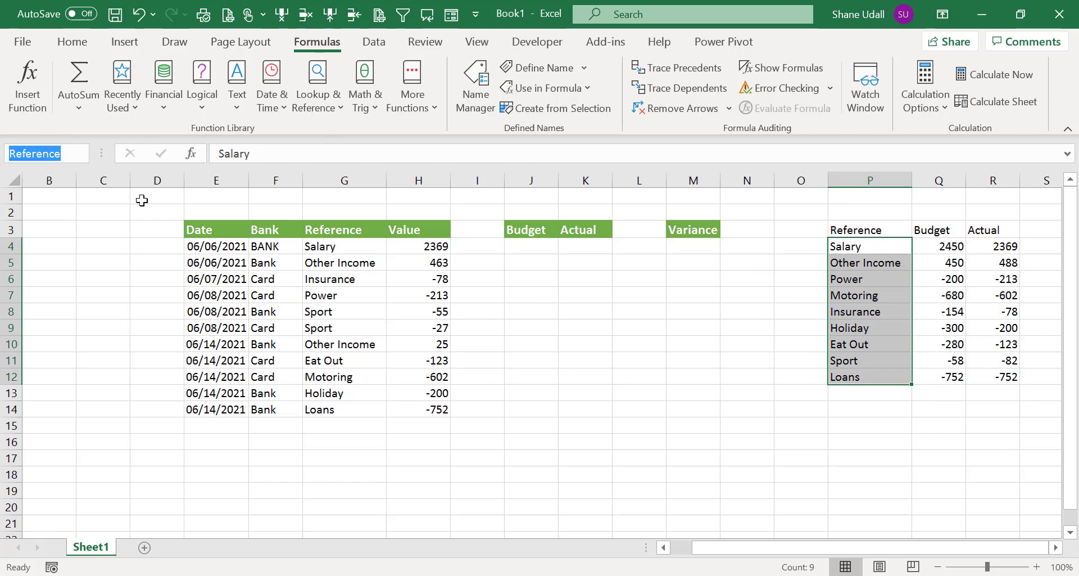
pyautogui.click(838, 251)
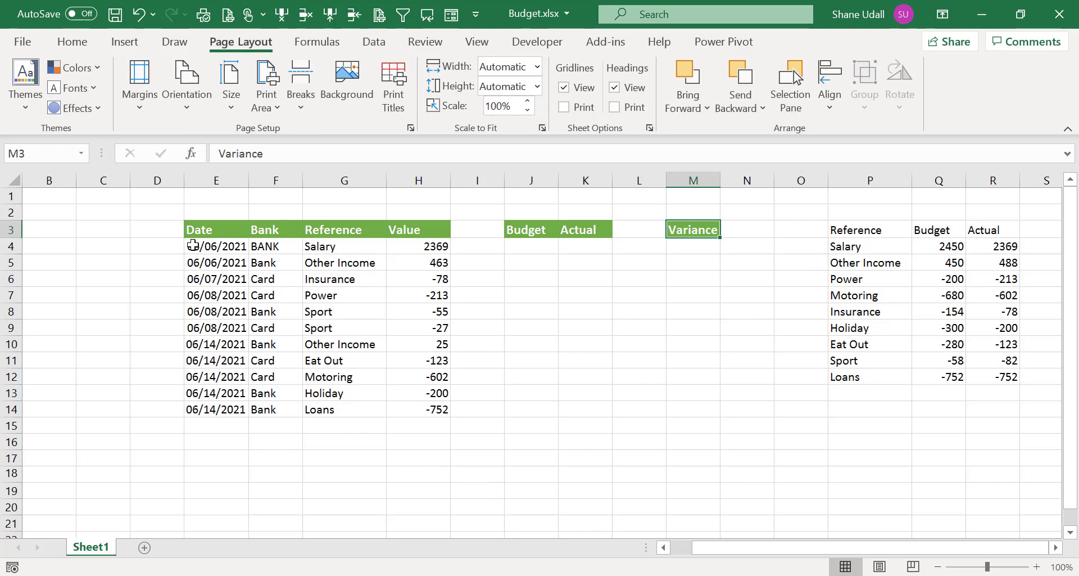
# Apply All Borders to the transaction table range E4:H19.
pyautogui.moveTo(193, 244); pyautogui.dragTo(400, 491)
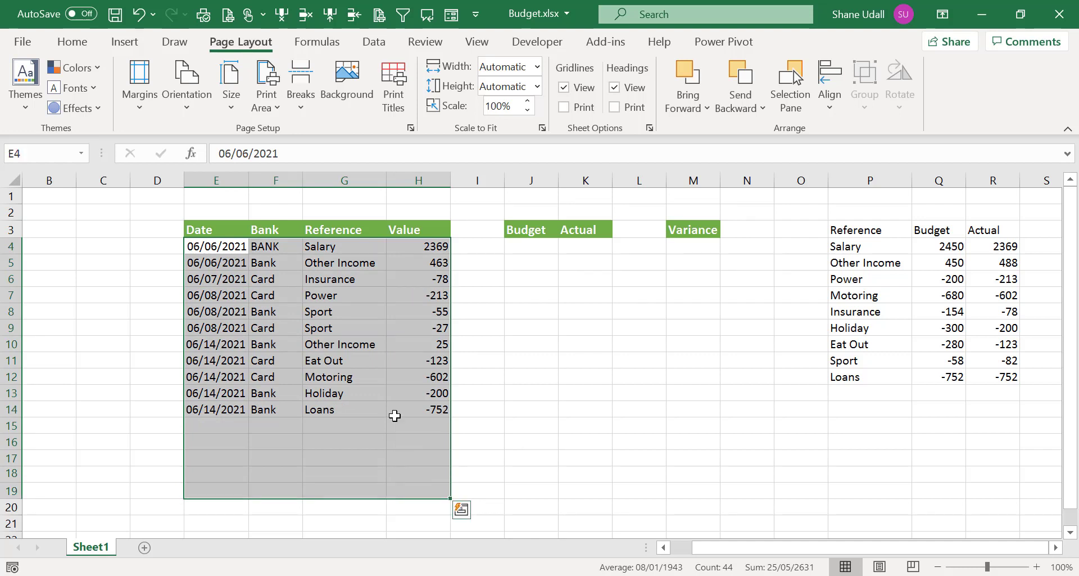
pyautogui.click(73, 42)
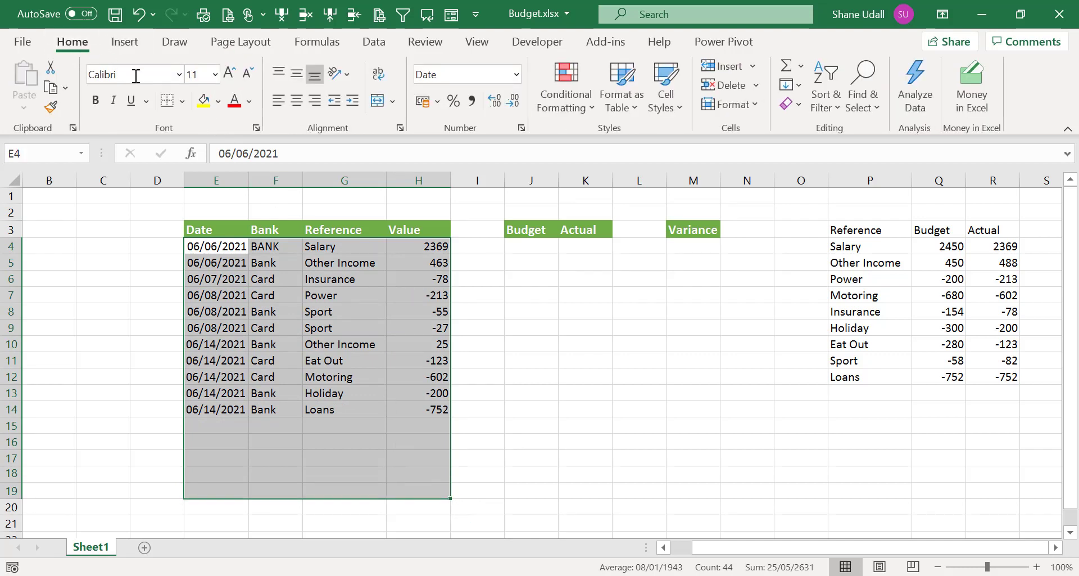
pyautogui.click(184, 101)
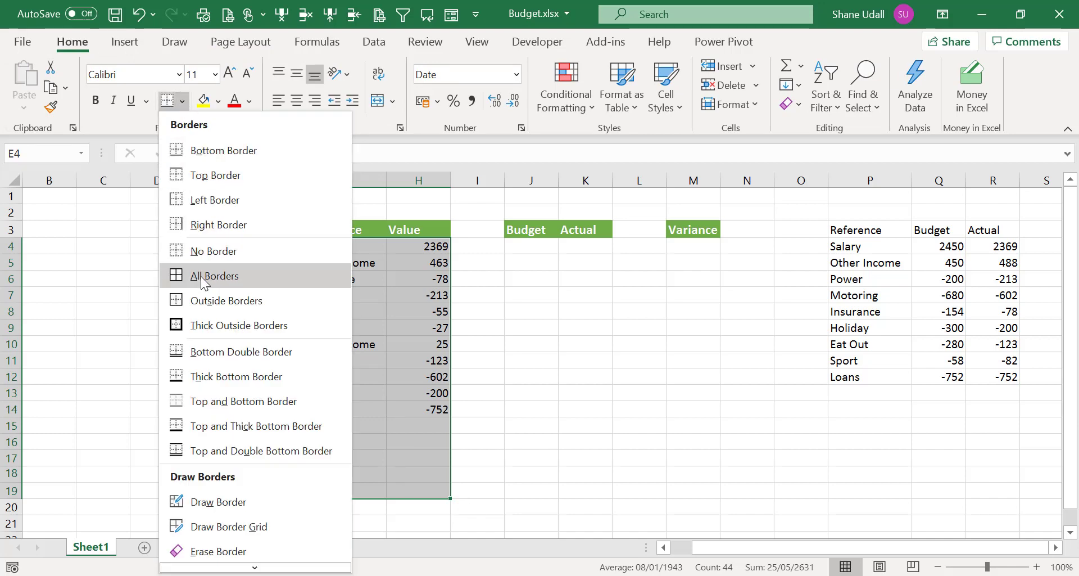
pyautogui.click(191, 272)
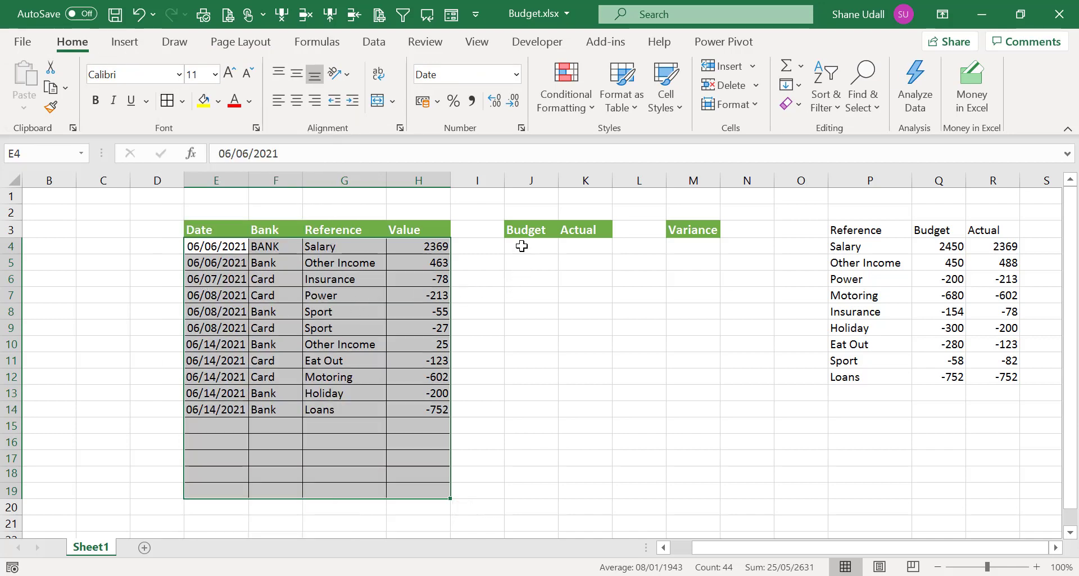
# Apply the same All Borders style to J4:K19, M4:M19 and the category table P4:R12 together.
pyautogui.moveTo(522, 246); pyautogui.dragTo(568, 495)
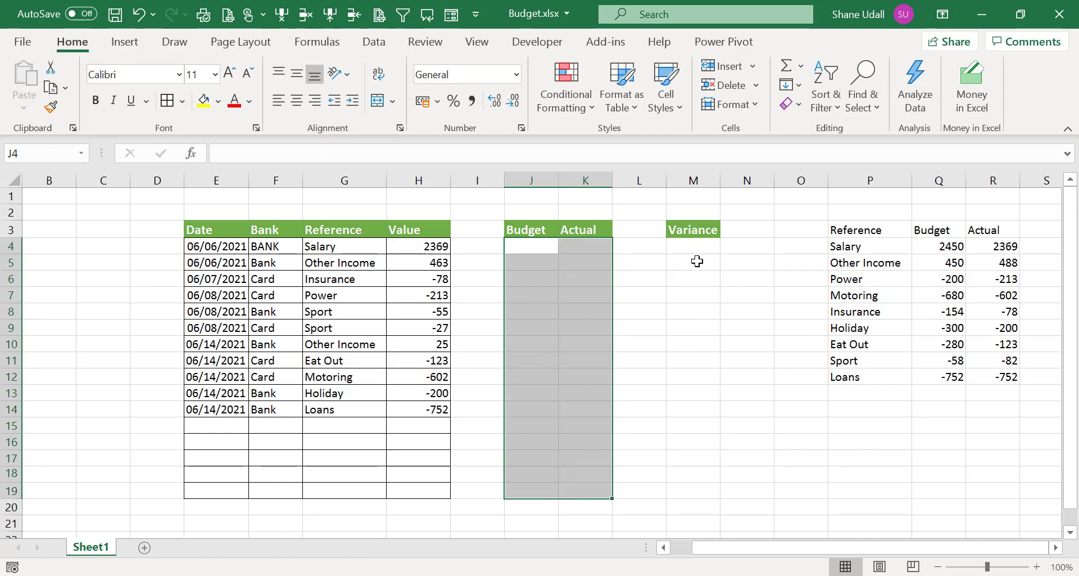
pyautogui.moveTo(698, 246); pyautogui.dragTo(697, 489)
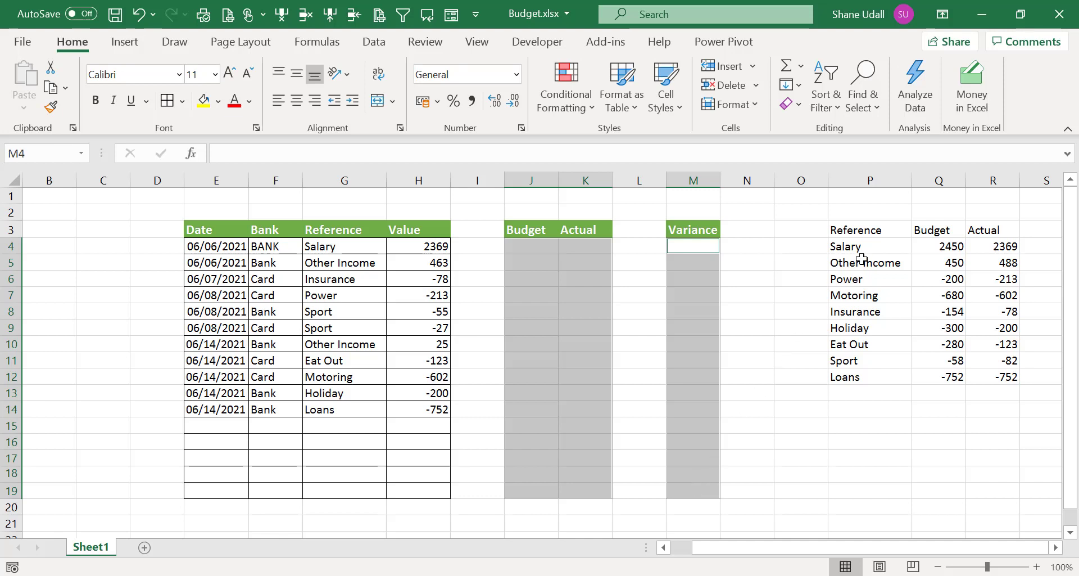
pyautogui.moveTo(846, 246); pyautogui.dragTo(979, 377)
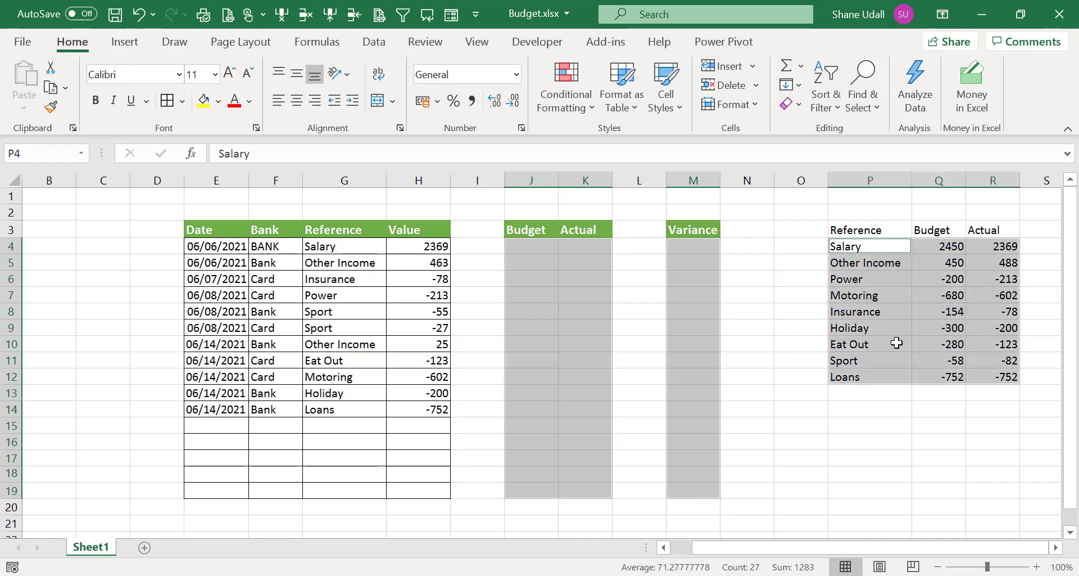
pyautogui.click(169, 101)
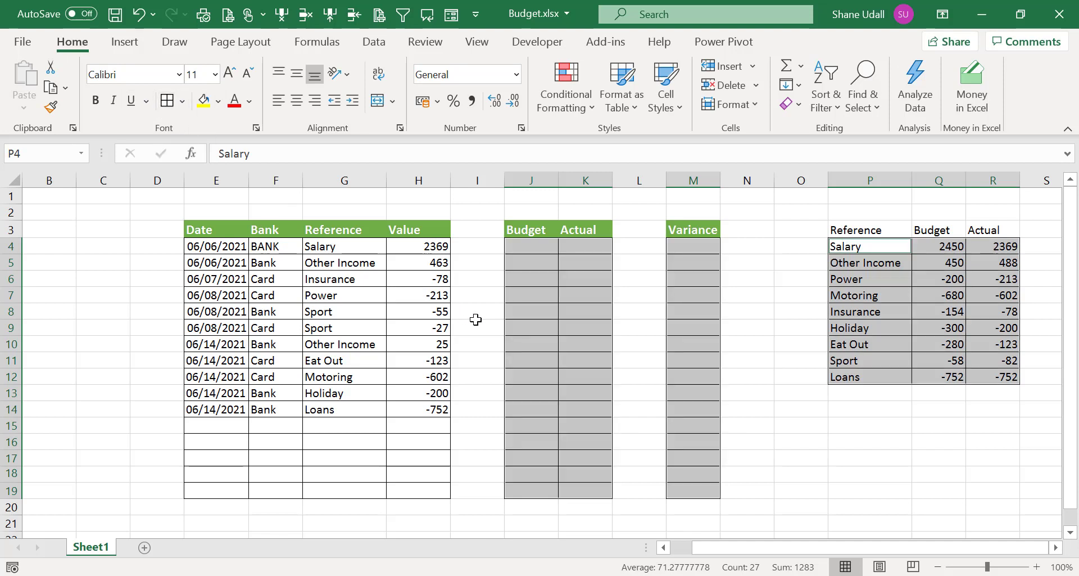
# Hide the worksheet gridlines so only the applied cell borders are displayed.
pyautogui.click(241, 42)
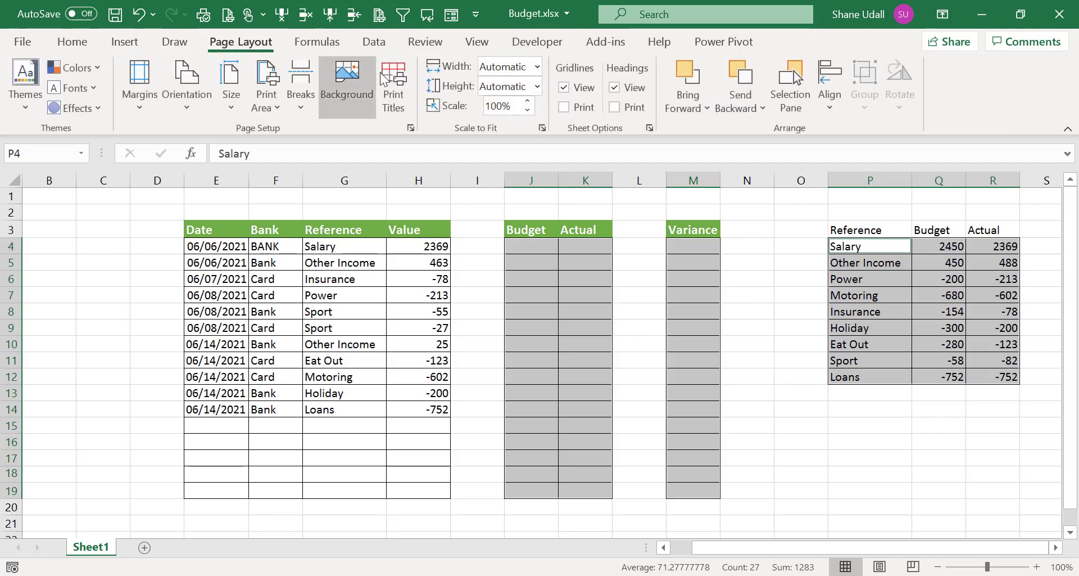
pyautogui.click(565, 87)
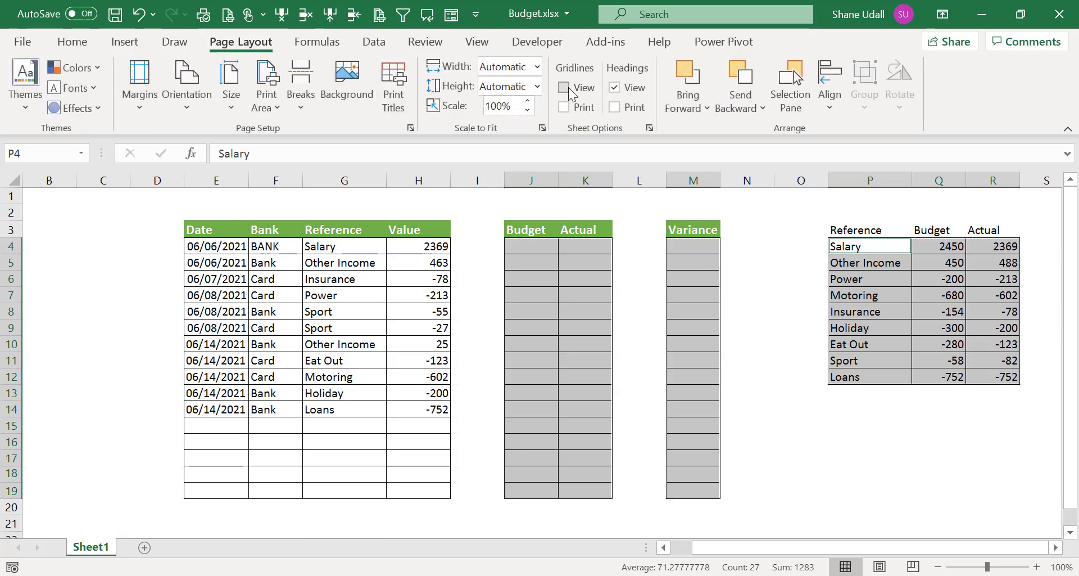
pyautogui.click(802, 456)
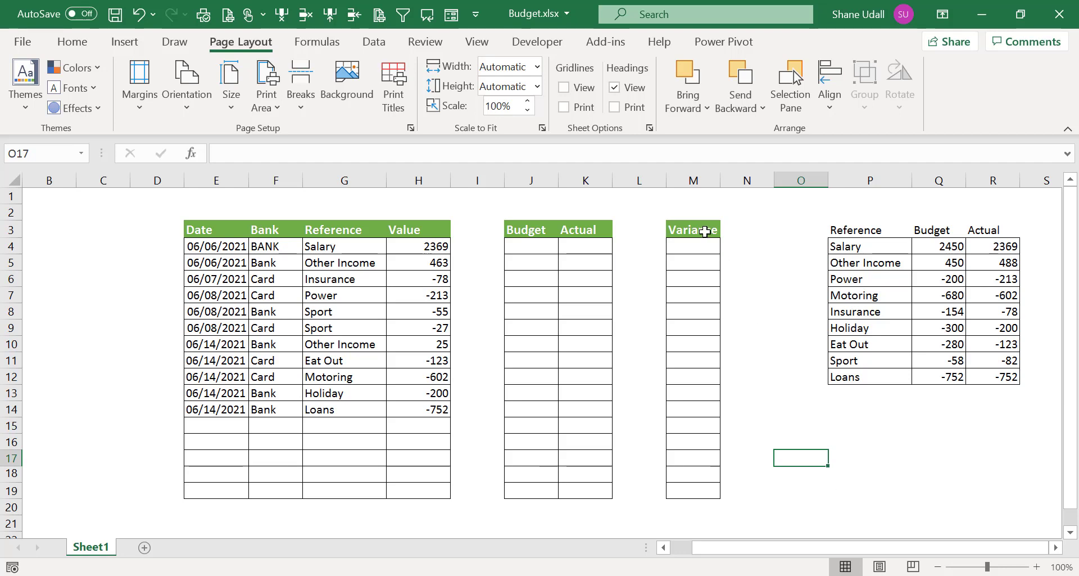
# Copy the green header formatting from Variance in M3 to the category table headers in P3:R3 with Format Painter.
pyautogui.click(703, 230)
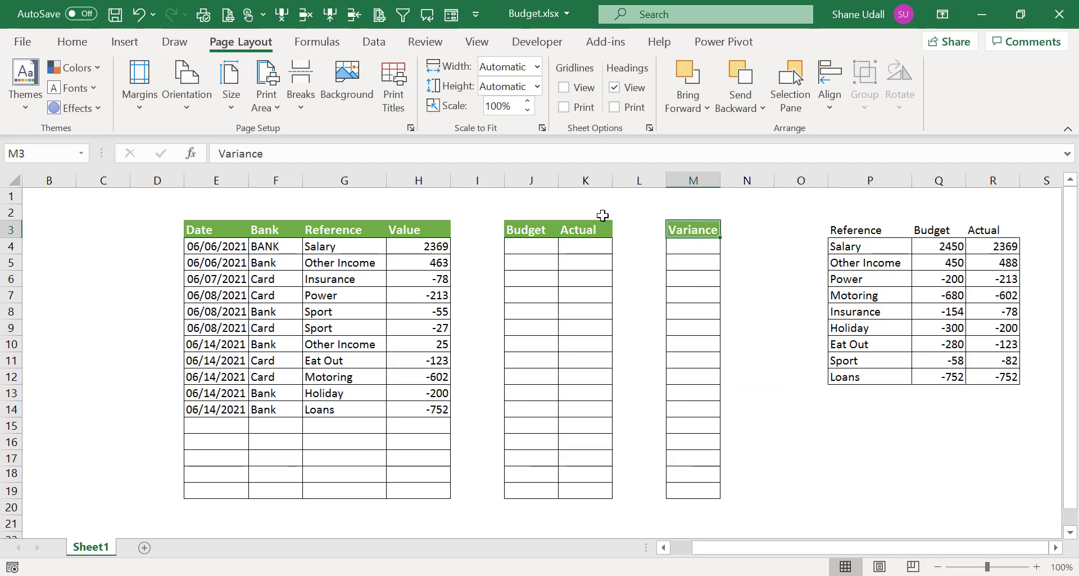
pyautogui.click(86, 45)
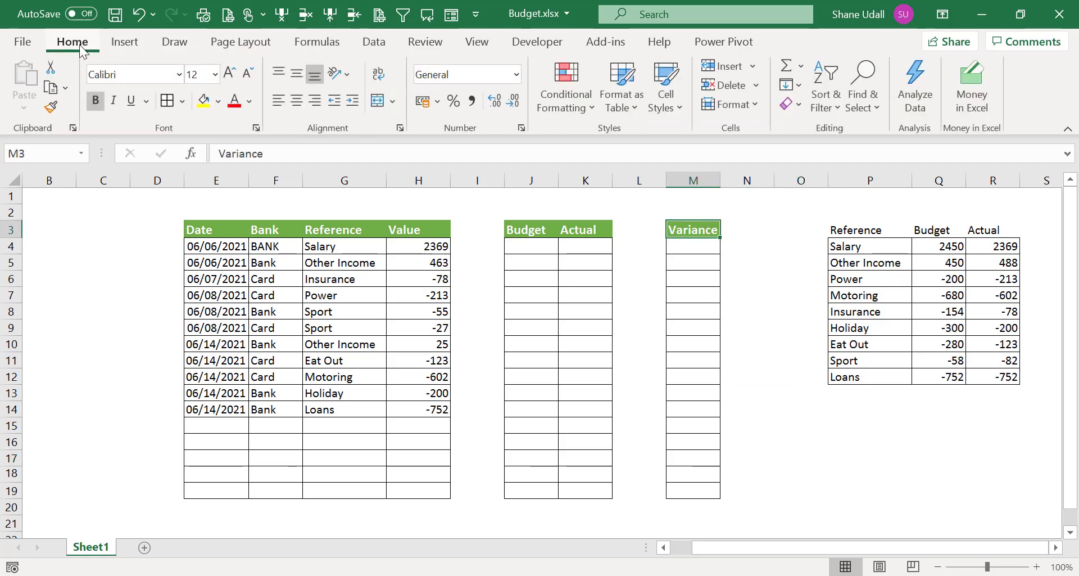
pyautogui.click(52, 108)
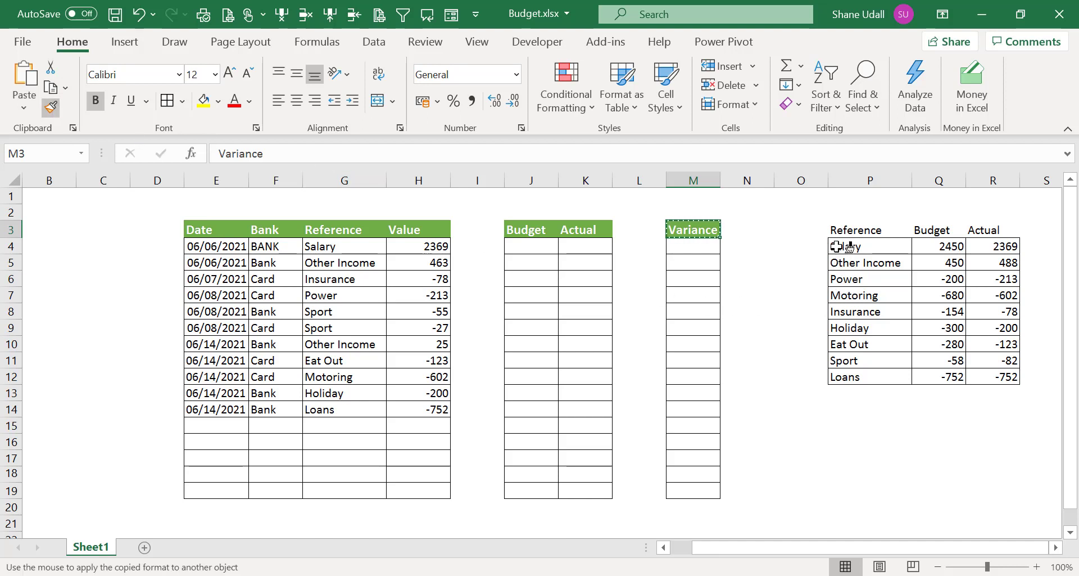
pyautogui.moveTo(840, 227)
pyautogui.mouseDown()
pyautogui.moveTo(984, 228)
pyautogui.moveTo(972, 232)
pyautogui.mouseUp()
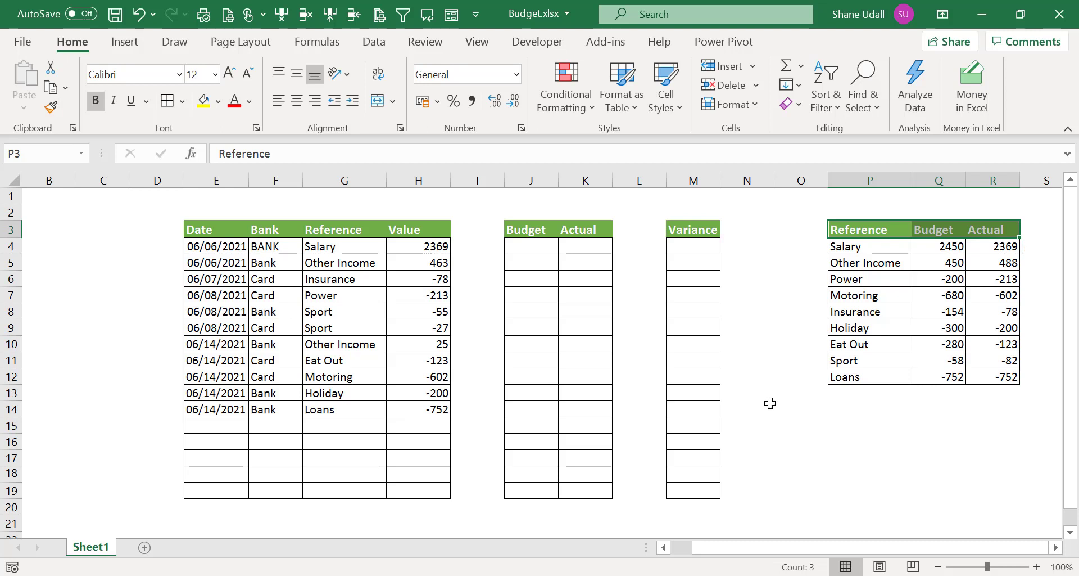
pyautogui.click(833, 427)
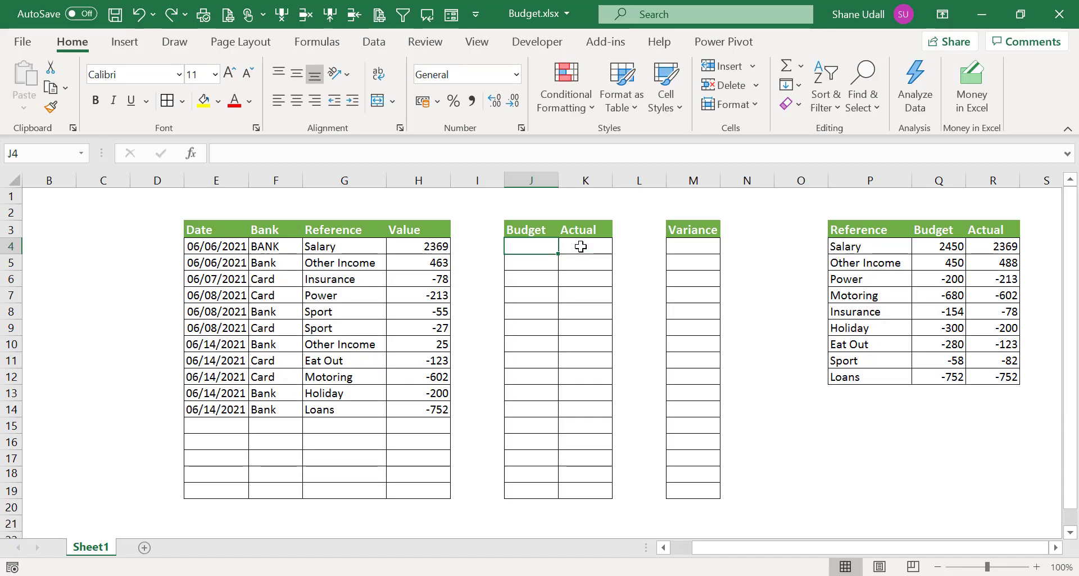
# Redo the light peach fill on the first Budget and Actual cells, J4:K4.
pyautogui.click(581, 246)
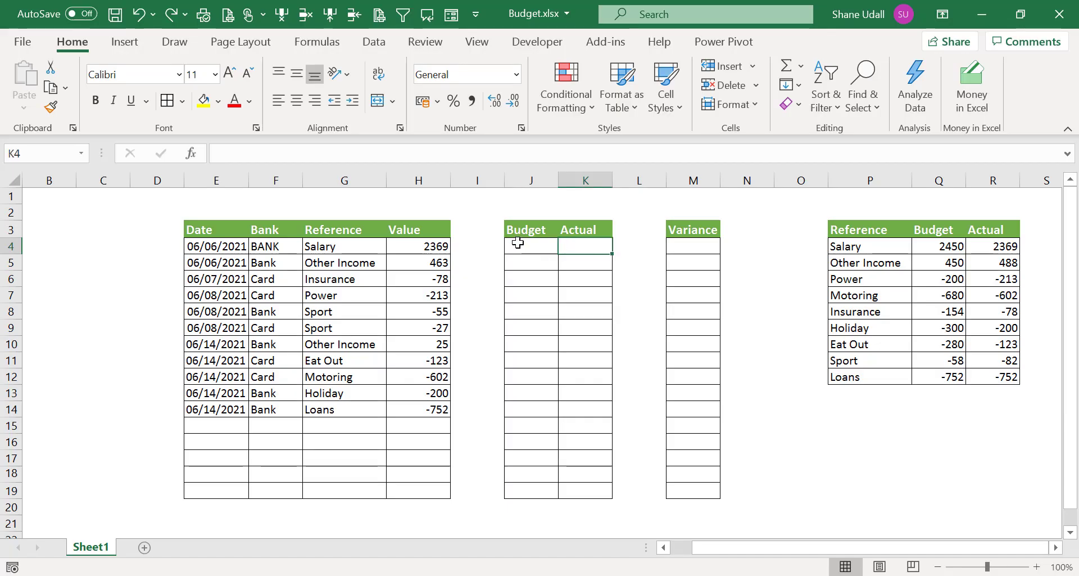
pyautogui.moveTo(518, 242); pyautogui.dragTo(565, 237)
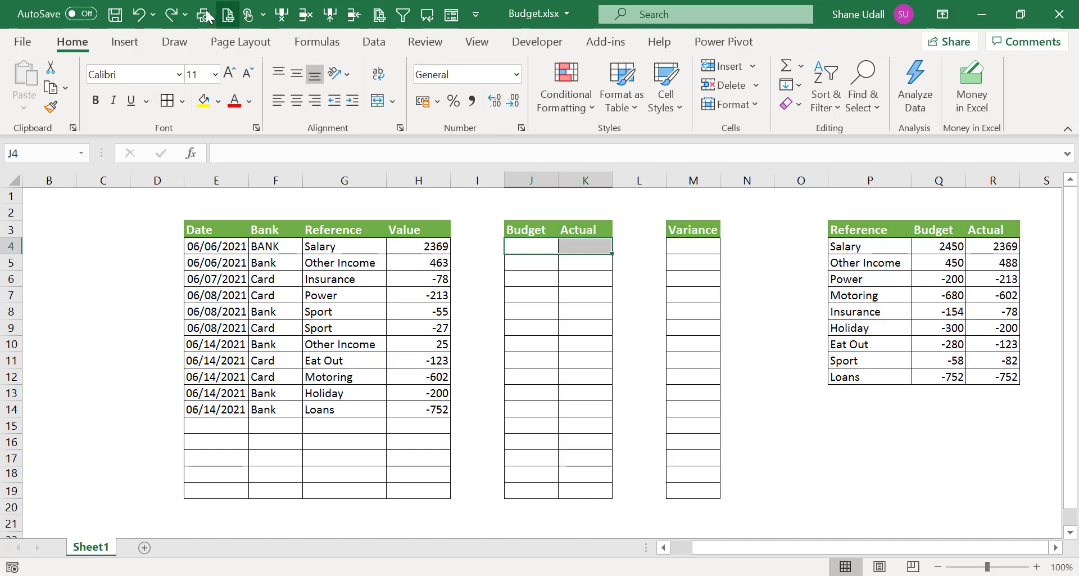
pyautogui.click(173, 16)
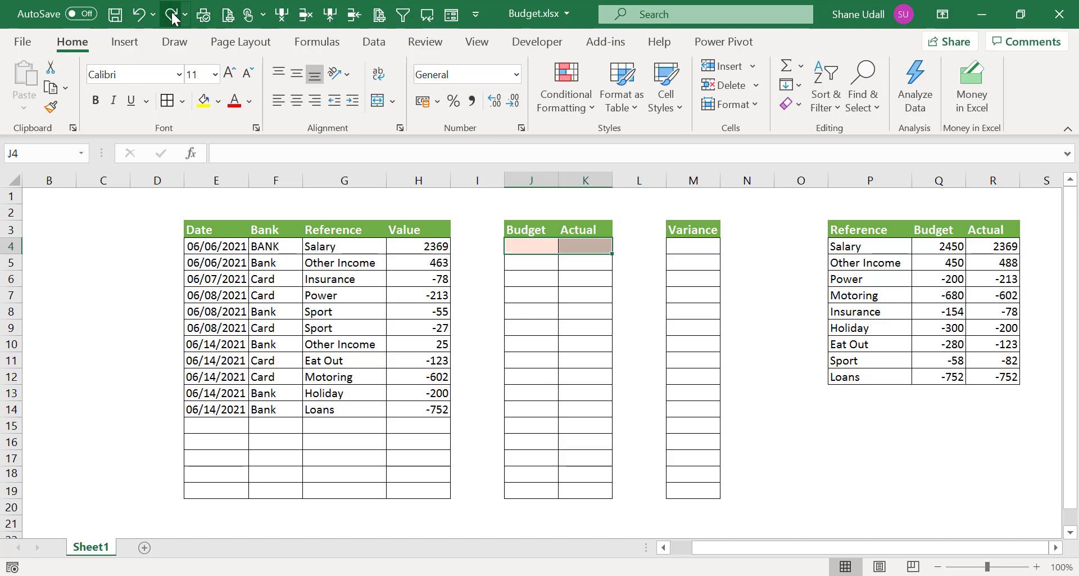
# Redo the yellow fill on the Salary reference in G4 and the matching Salary row P4:R4.
pyautogui.click(311, 245)
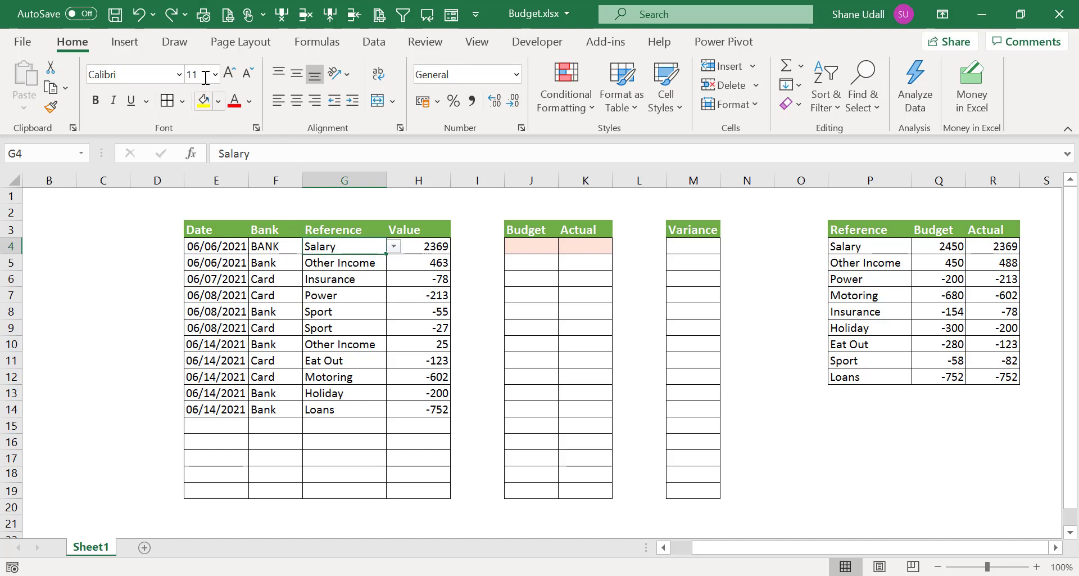
pyautogui.click(173, 16)
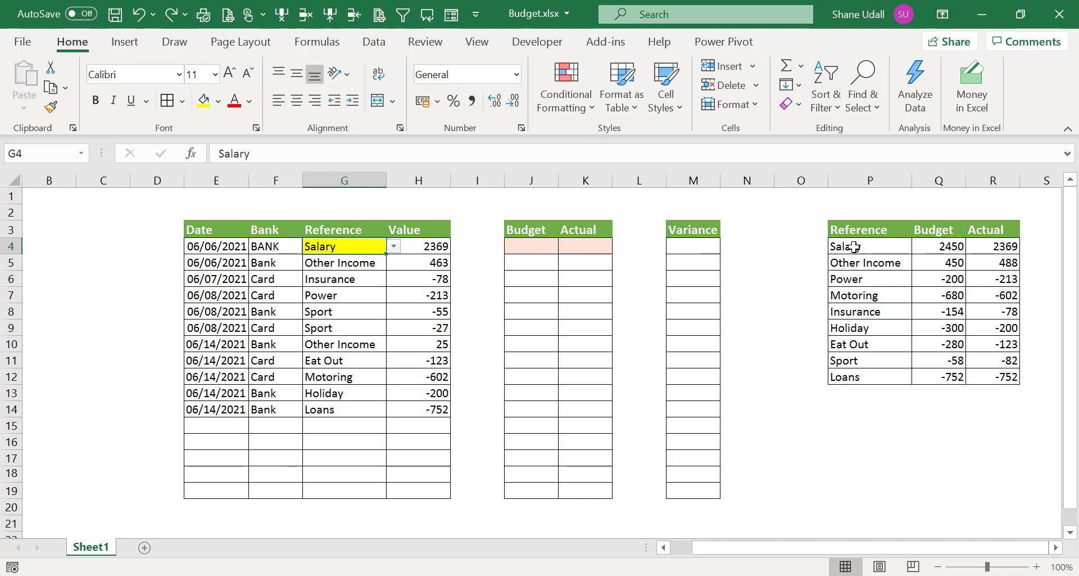
pyautogui.click(171, 16)
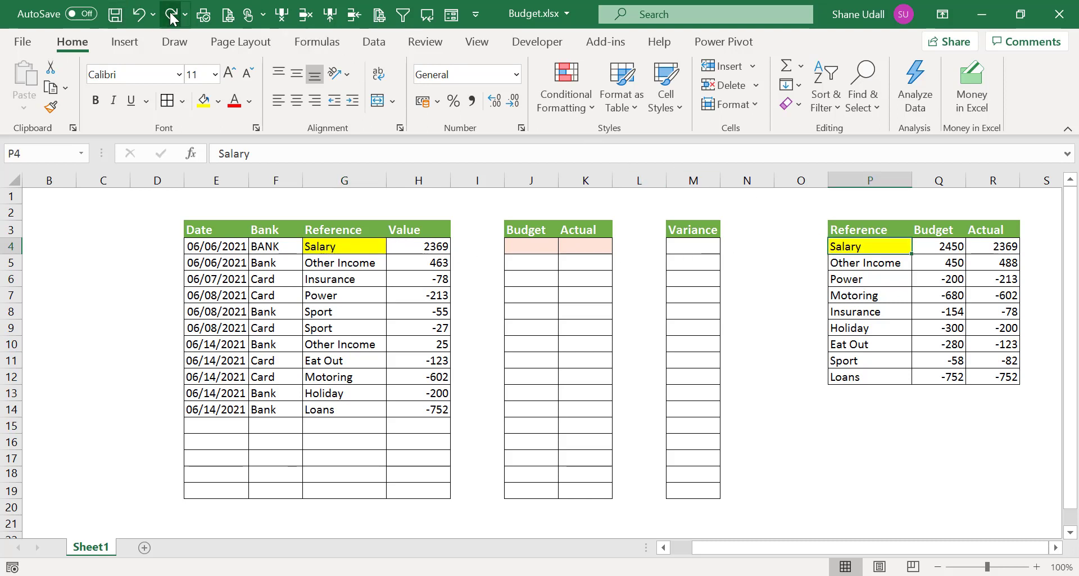
pyautogui.click(172, 17)
pyautogui.click(172, 17)
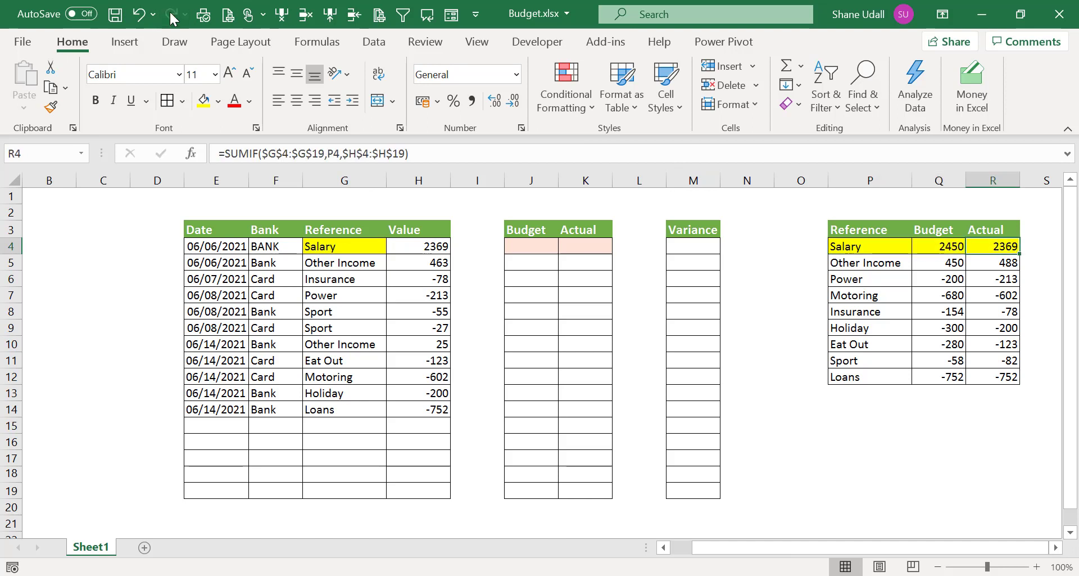
# Enter =XLOOKUP(G4,Reference,Budget) in J4 to return the budget for the first transaction's reference.
pyautogui.click(530, 245)
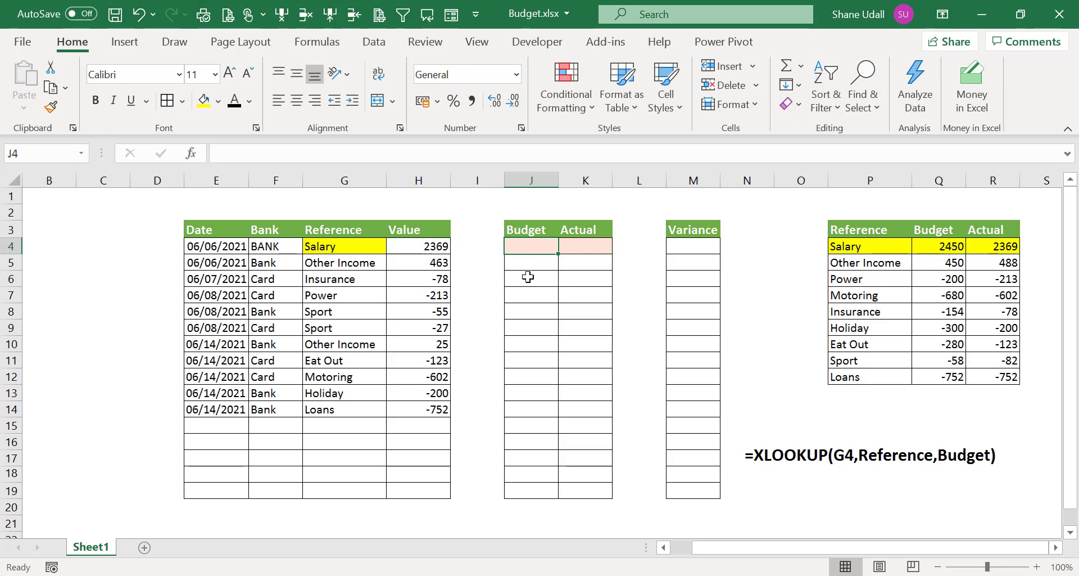
pyautogui.write('=')
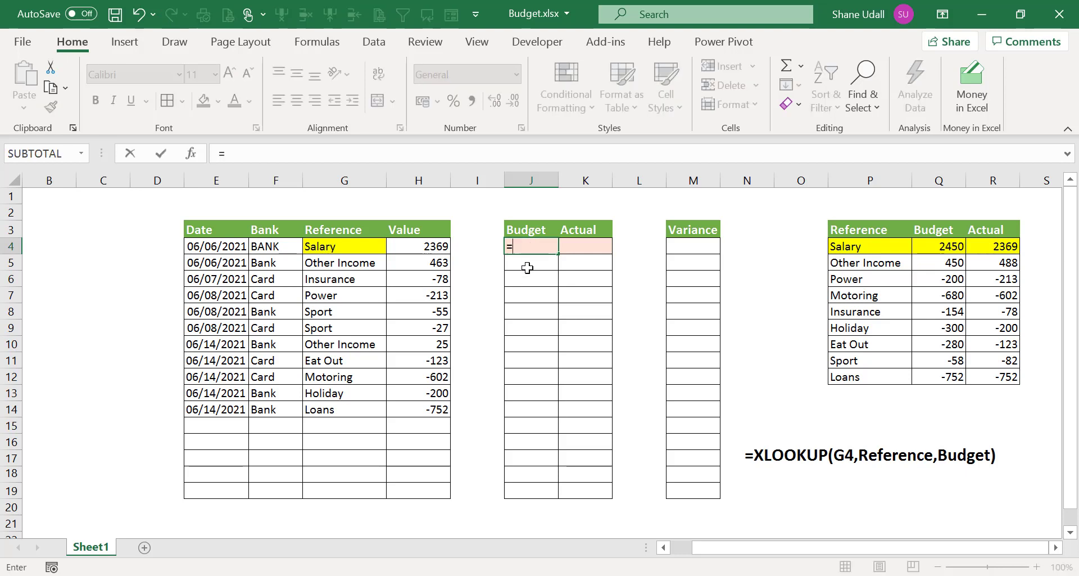
pyautogui.write('XLOOKU')
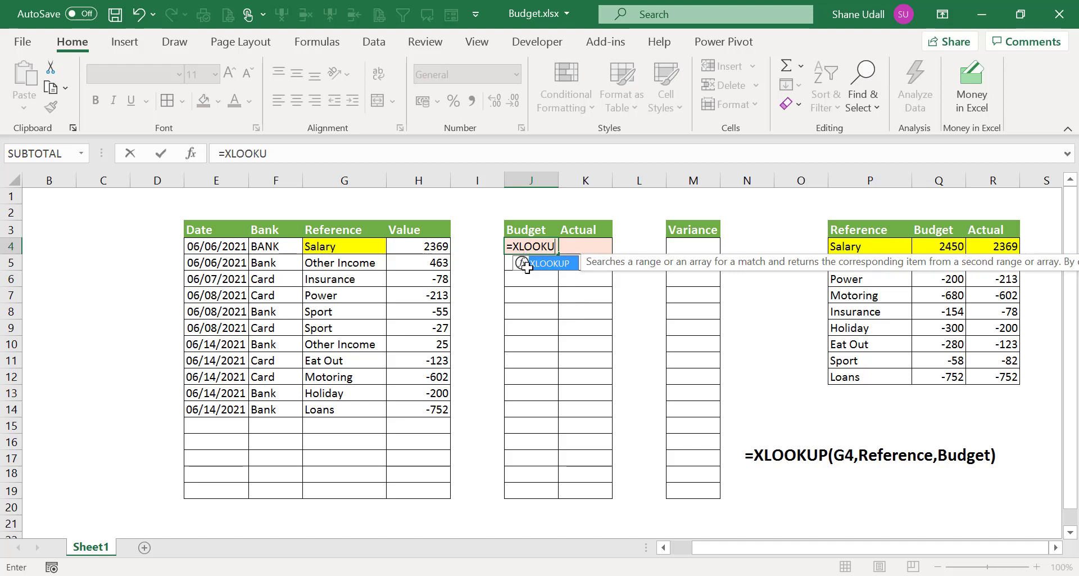
pyautogui.write('P(')
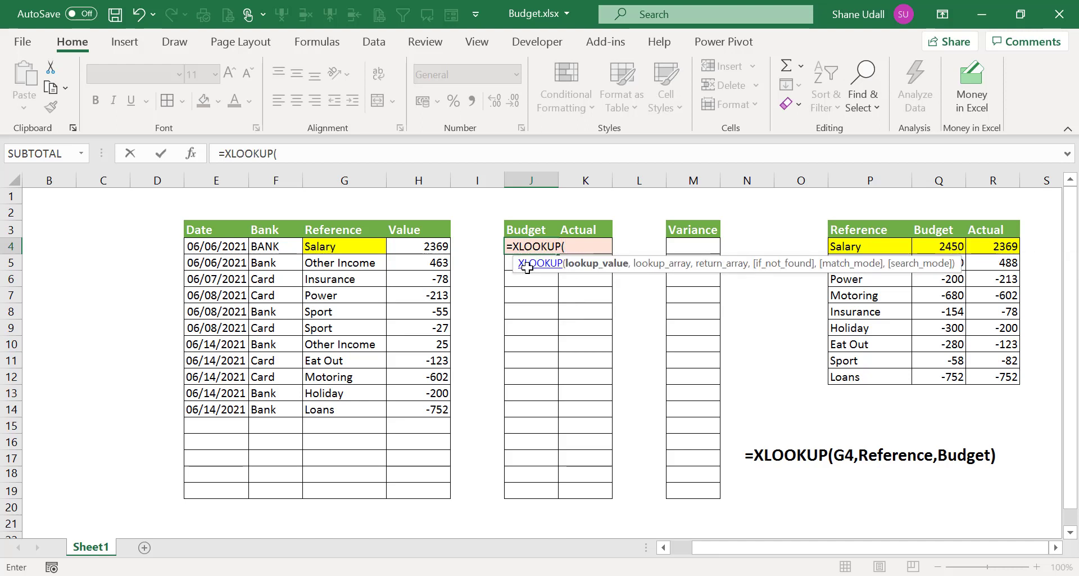
pyautogui.click(346, 248)
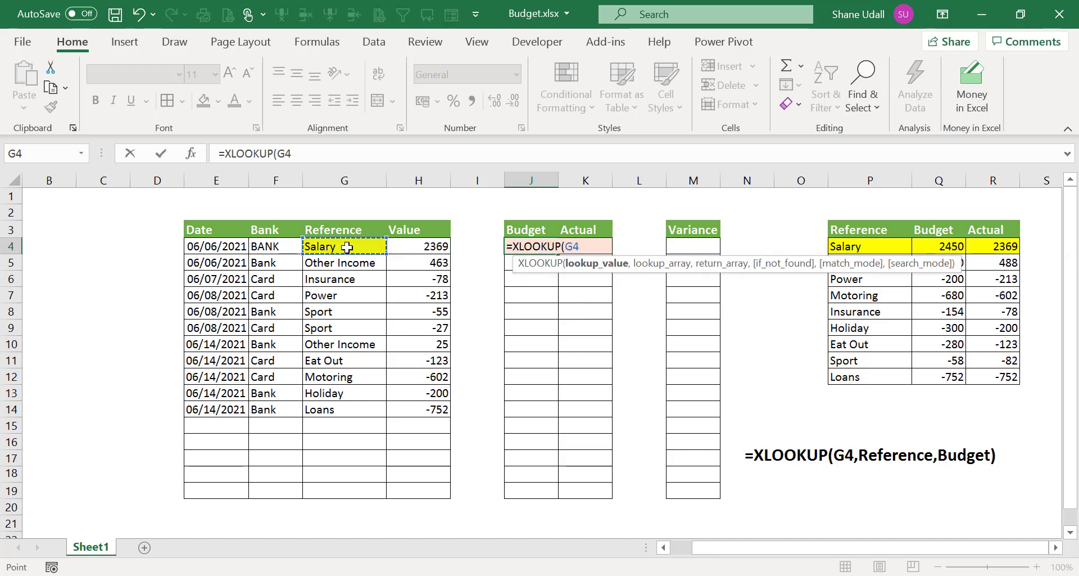
pyautogui.write(',')
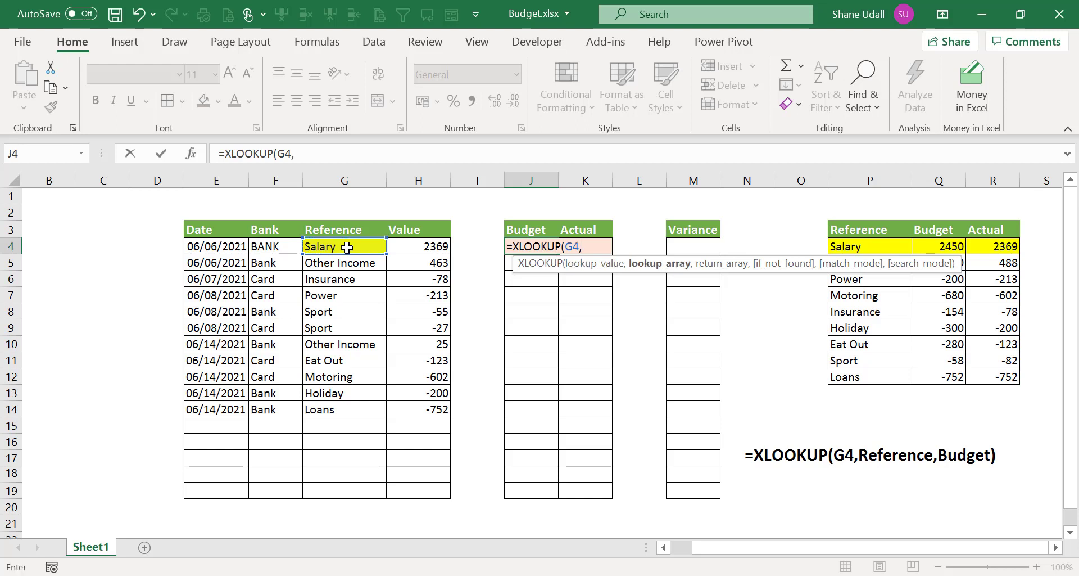
pyautogui.write('Ref')
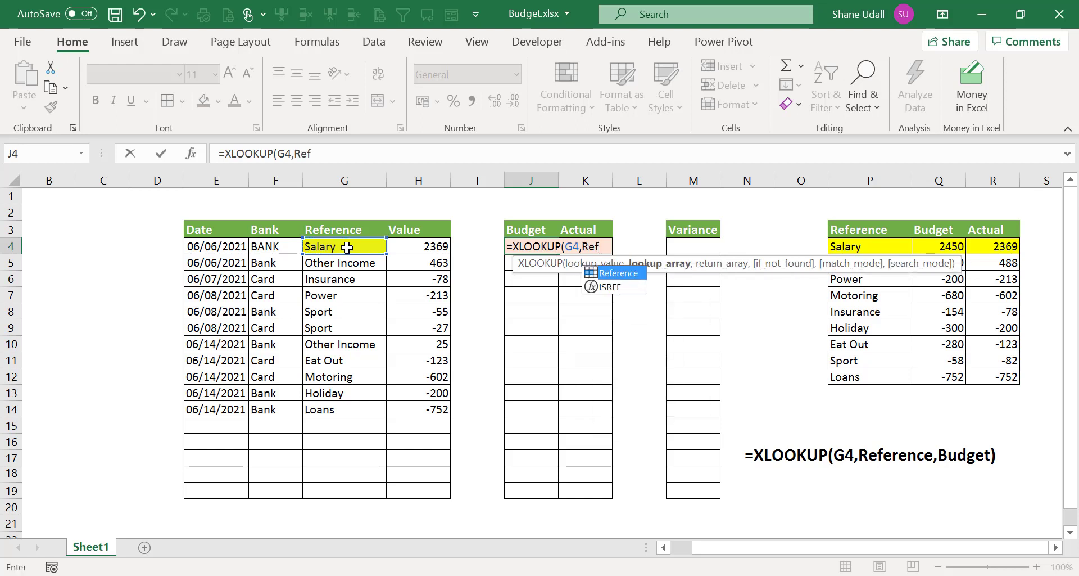
pyautogui.write('erence')
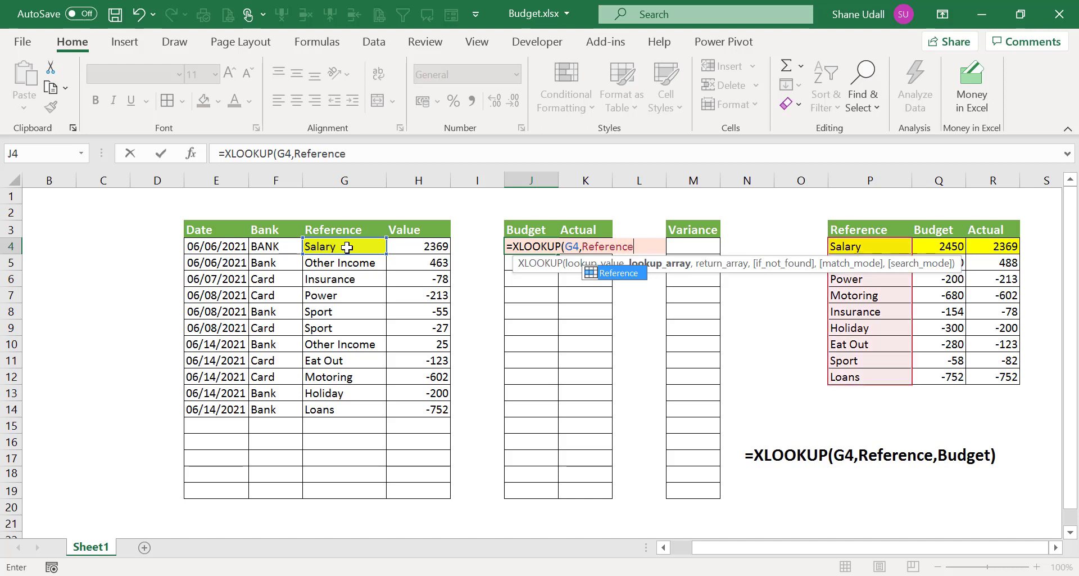
pyautogui.write(',')
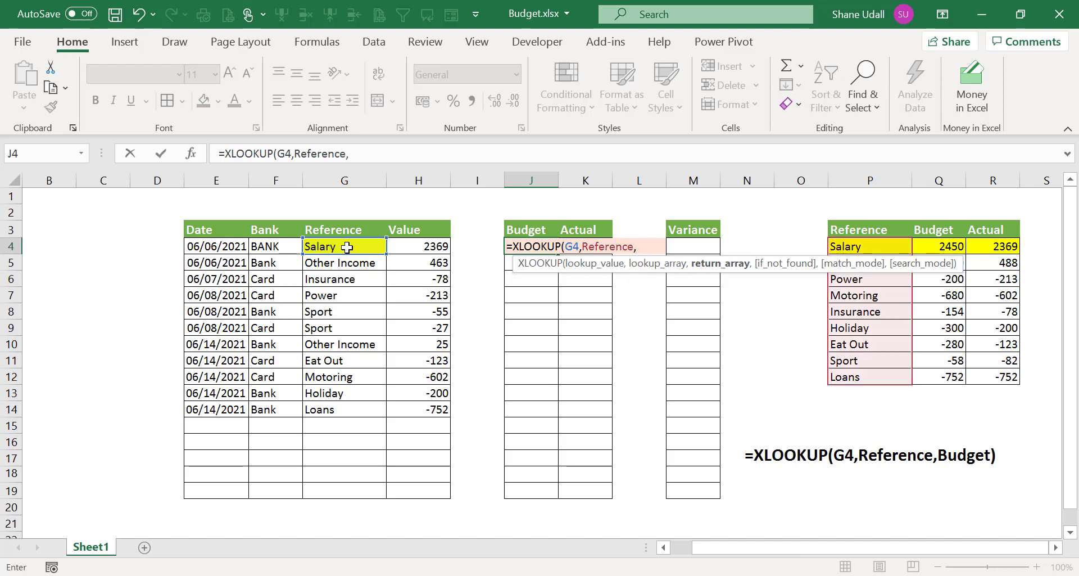
pyautogui.write('Budget')
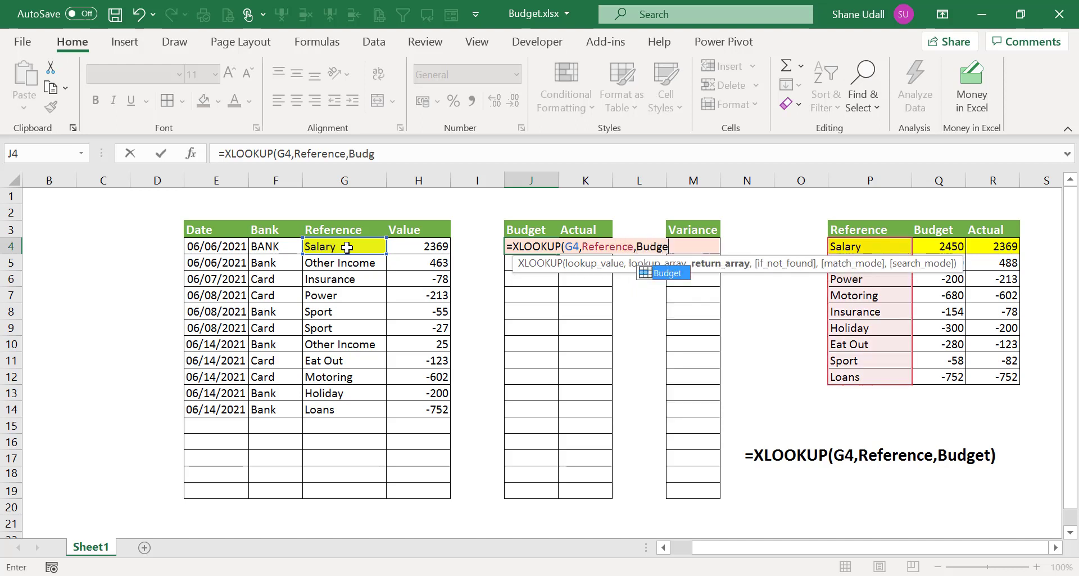
pyautogui.write(')')
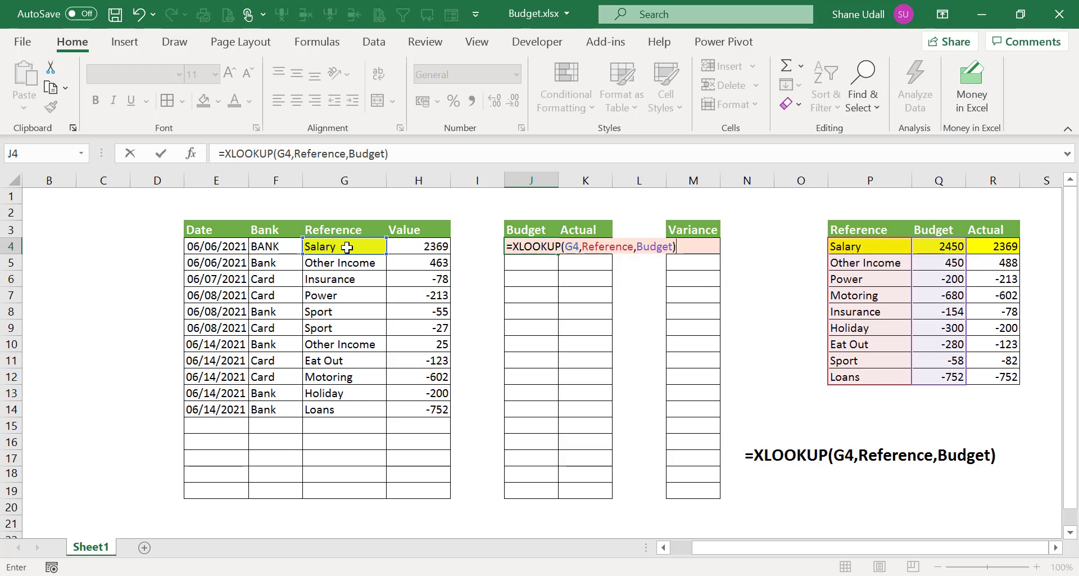
pyautogui.press('Return')
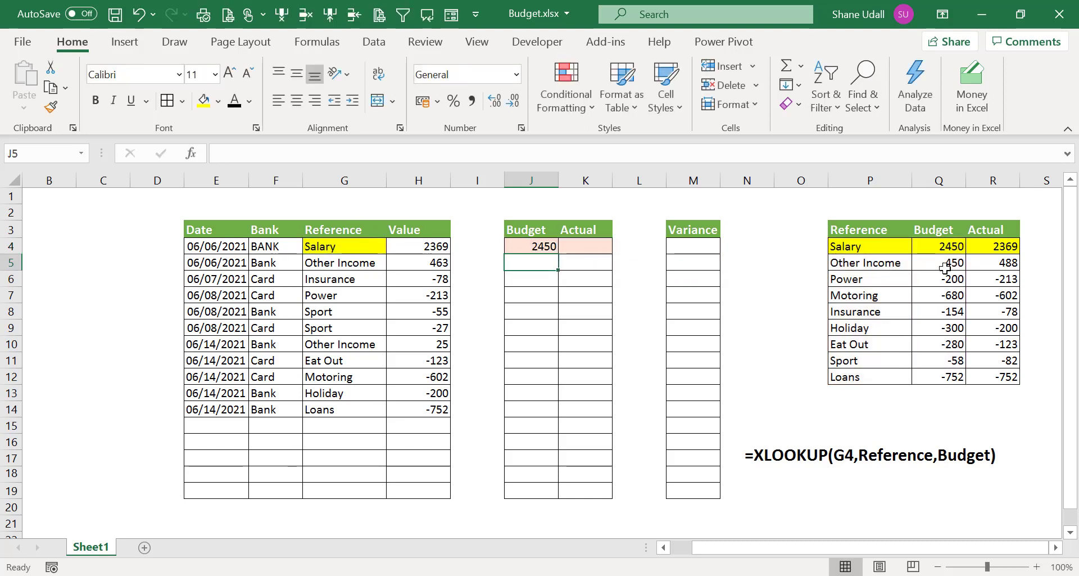
# Compare the lookup result in J4 with the Salary budget in the category table, P4:Q4.
pyautogui.click(956, 247)
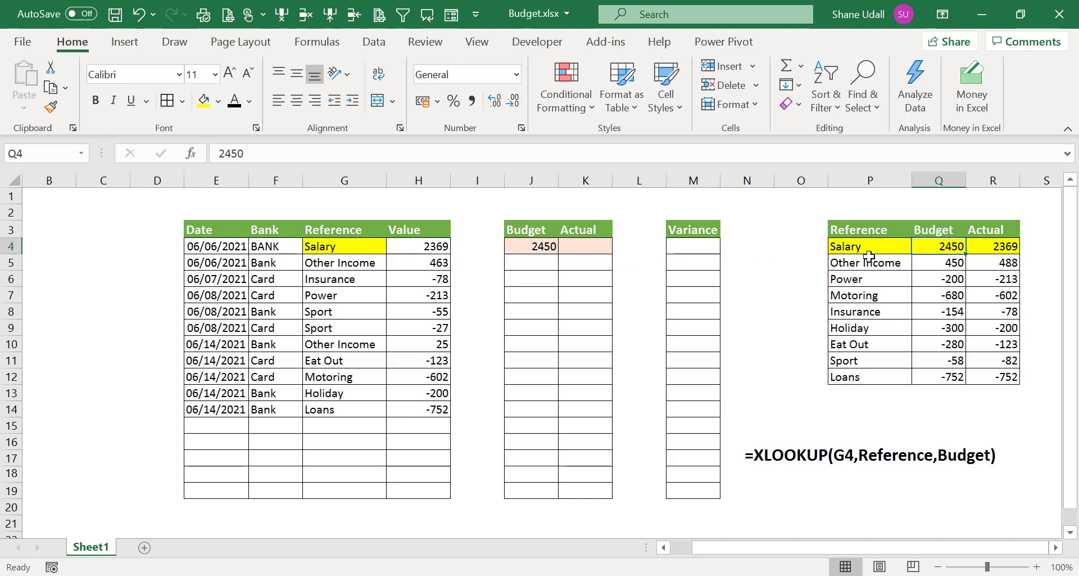
pyautogui.moveTo(846, 247); pyautogui.dragTo(934, 248)
pyautogui.click(543, 246)
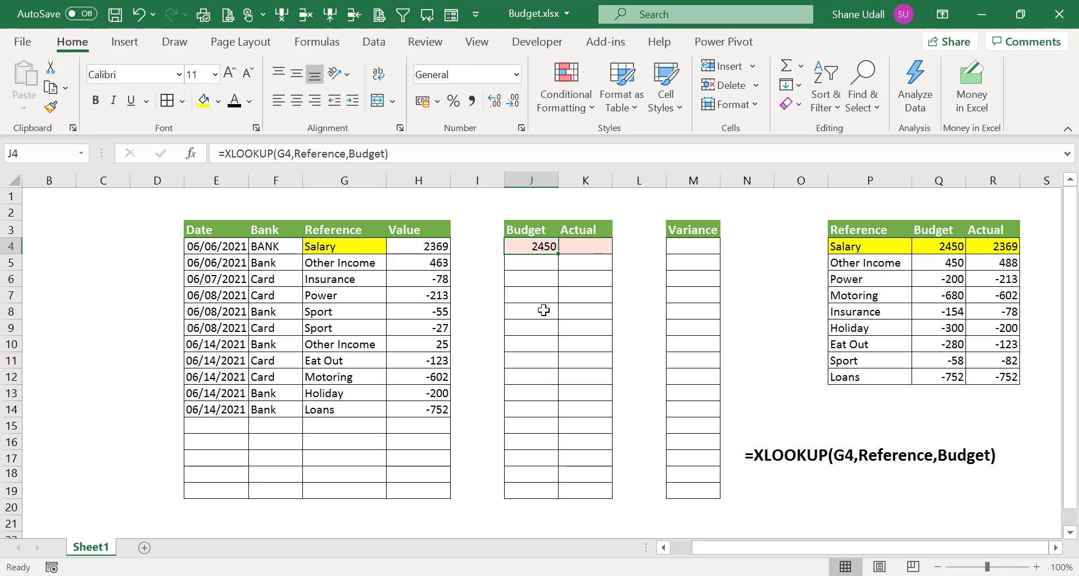
# Enter =XLOOKUP(G4,Reference,Actual) in K4 to return the actual amount for the first transaction's reference.
pyautogui.press('Right')
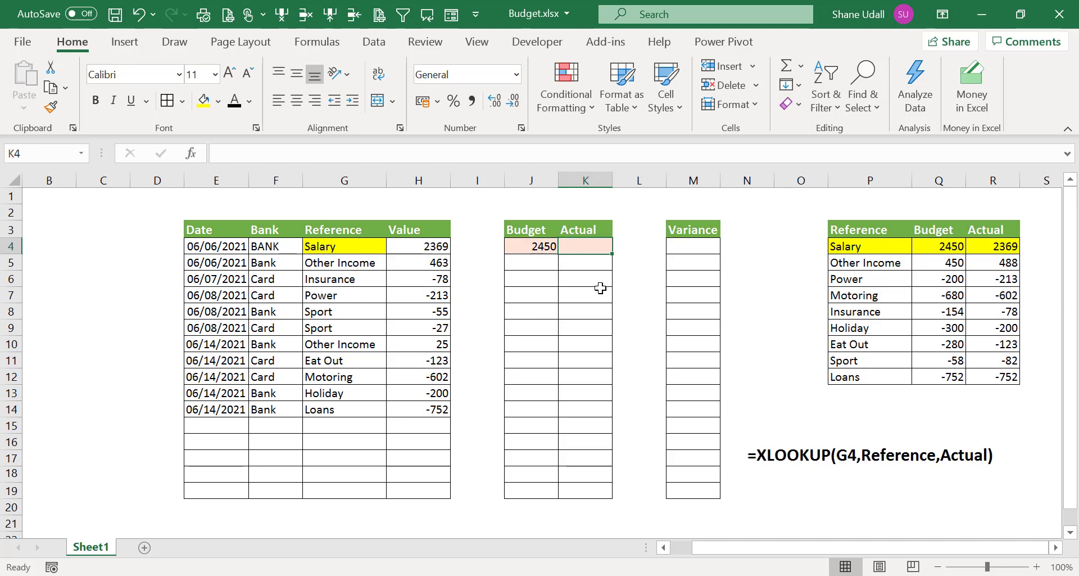
pyautogui.write('+')
pyautogui.press('BackSpace')
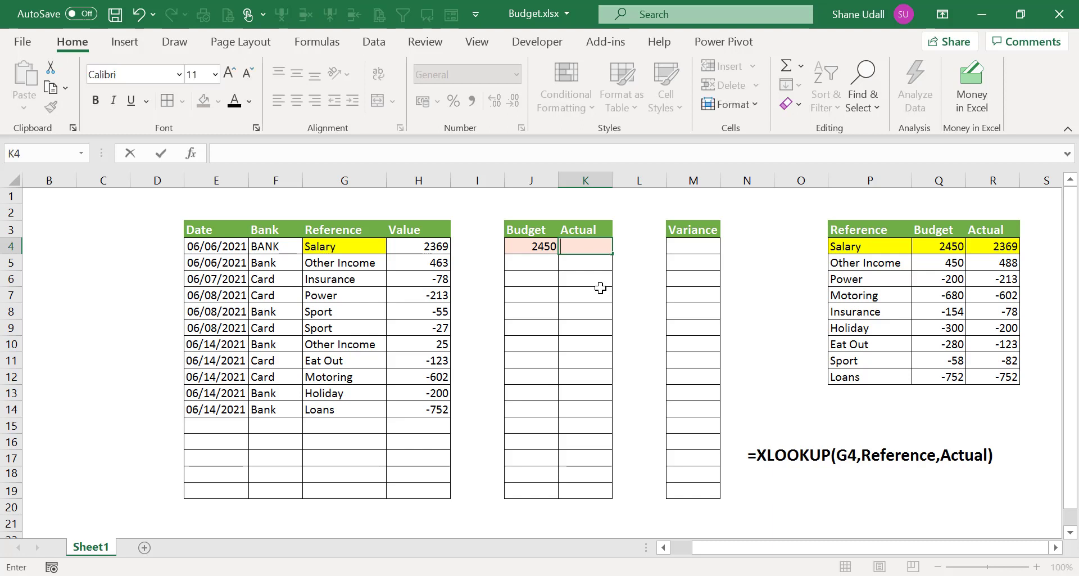
pyautogui.write('=X')
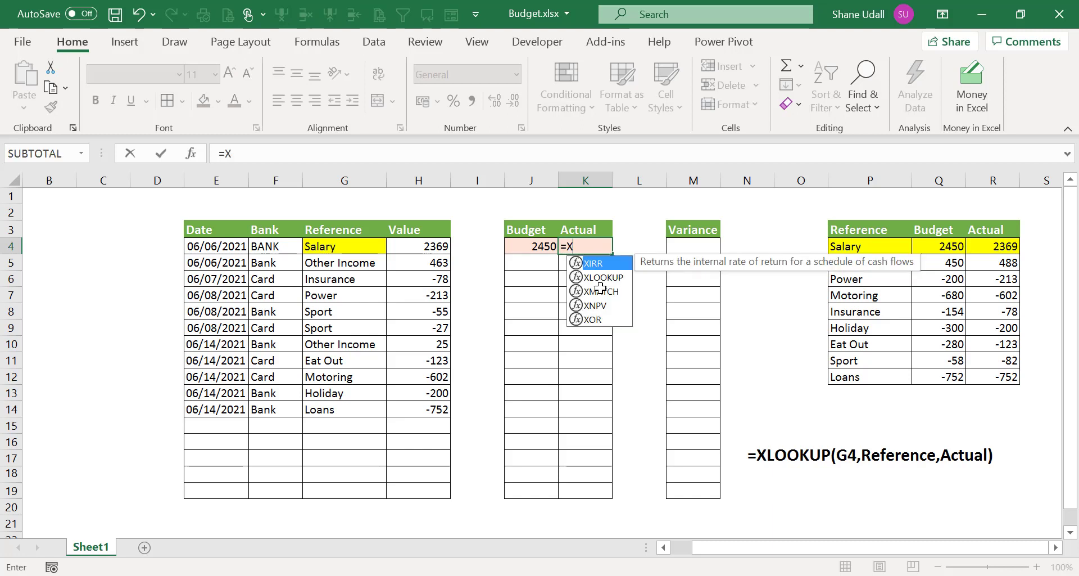
pyautogui.write('LOOKUP(')
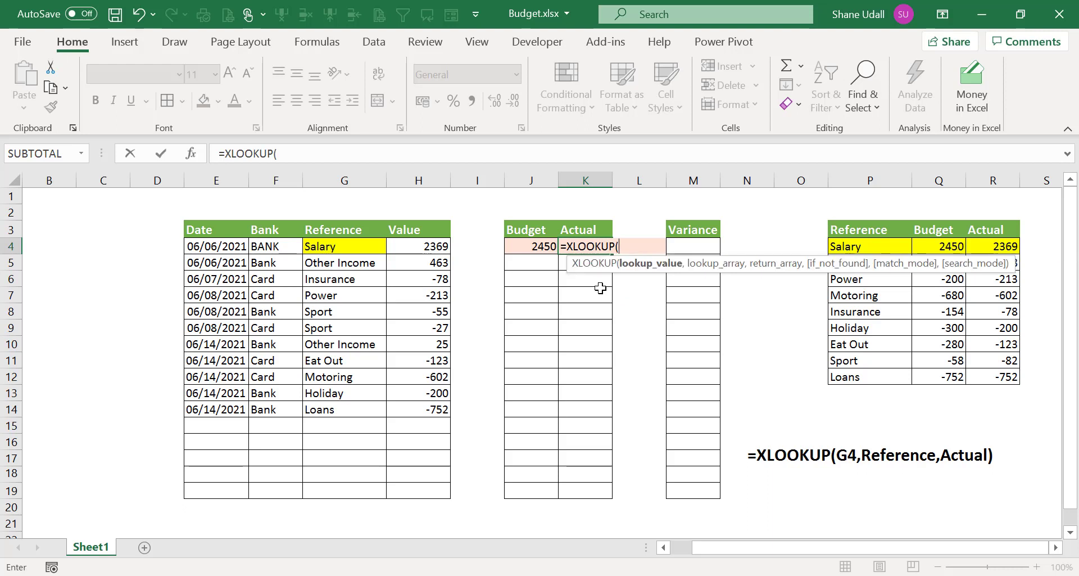
pyautogui.click(366, 243)
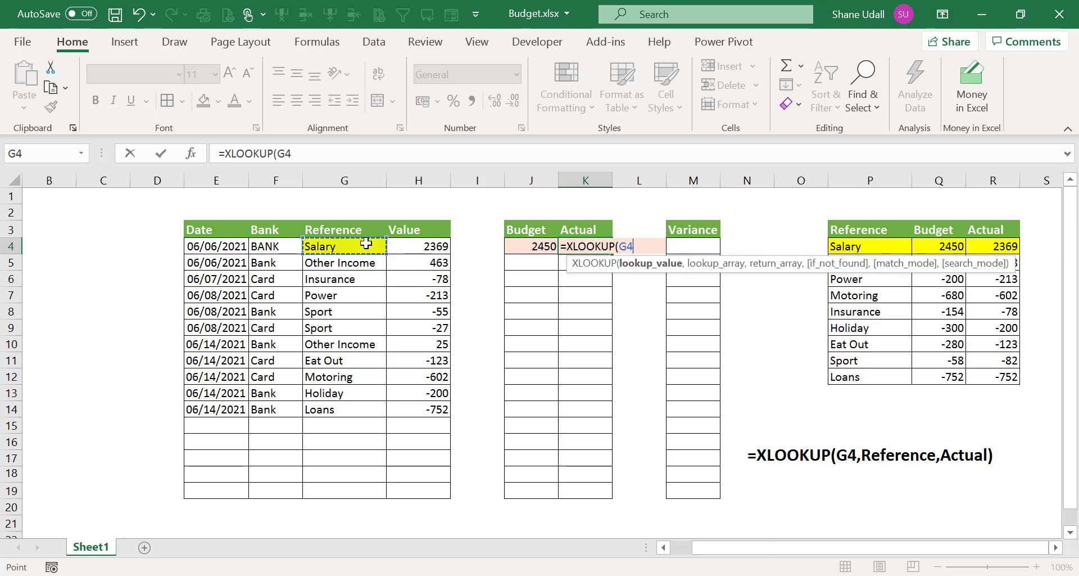
pyautogui.write(',')
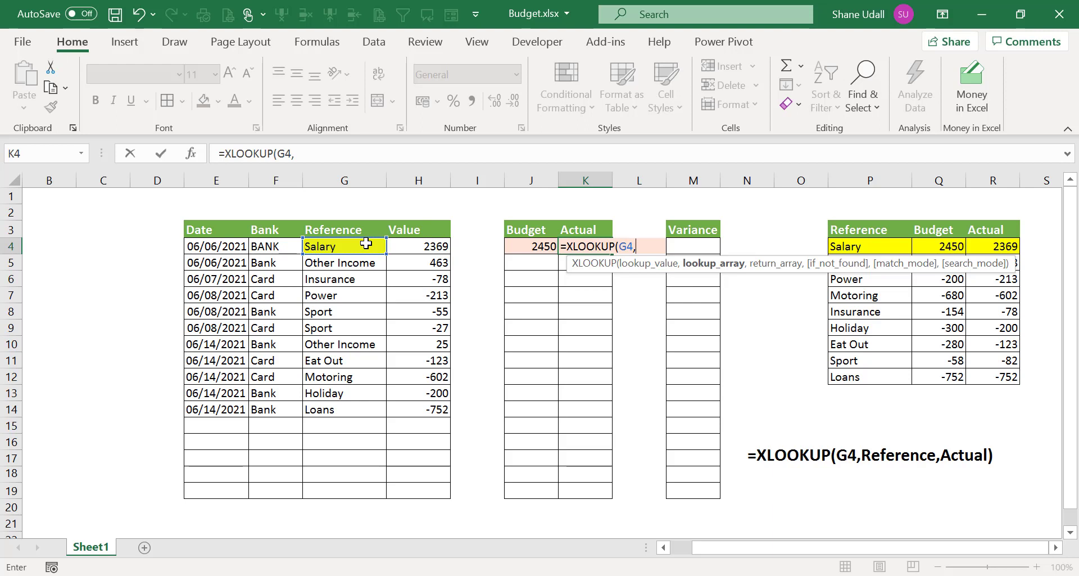
pyautogui.write('Refe')
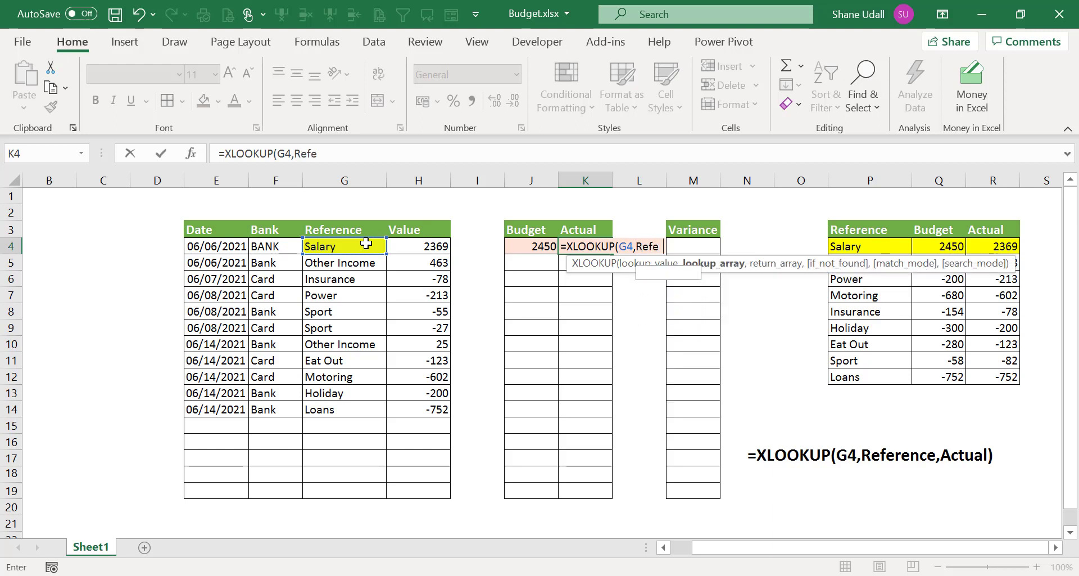
pyautogui.write('rence,')
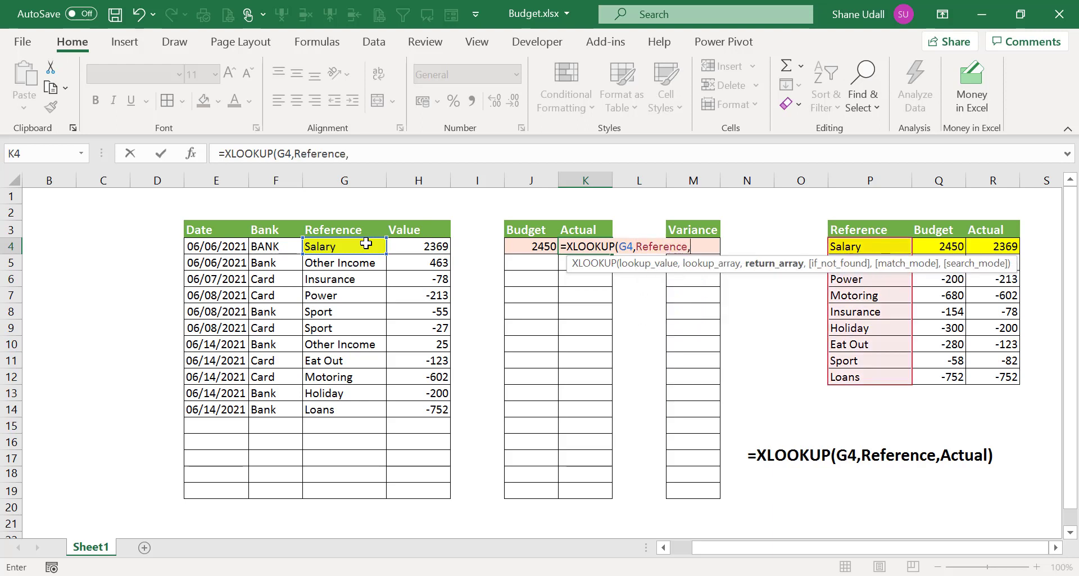
pyautogui.write('Act')
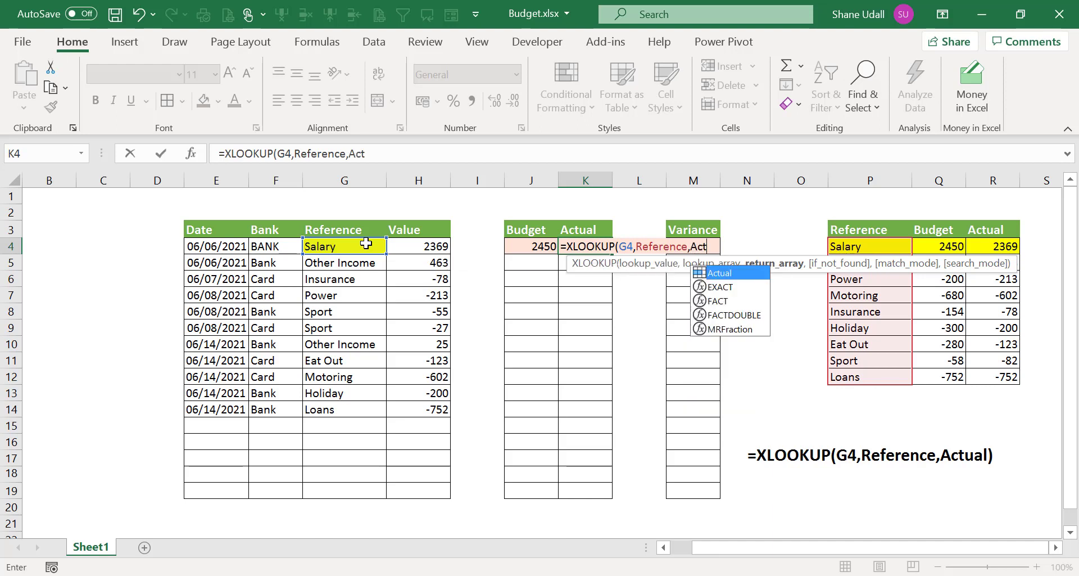
pyautogui.write('ual)')
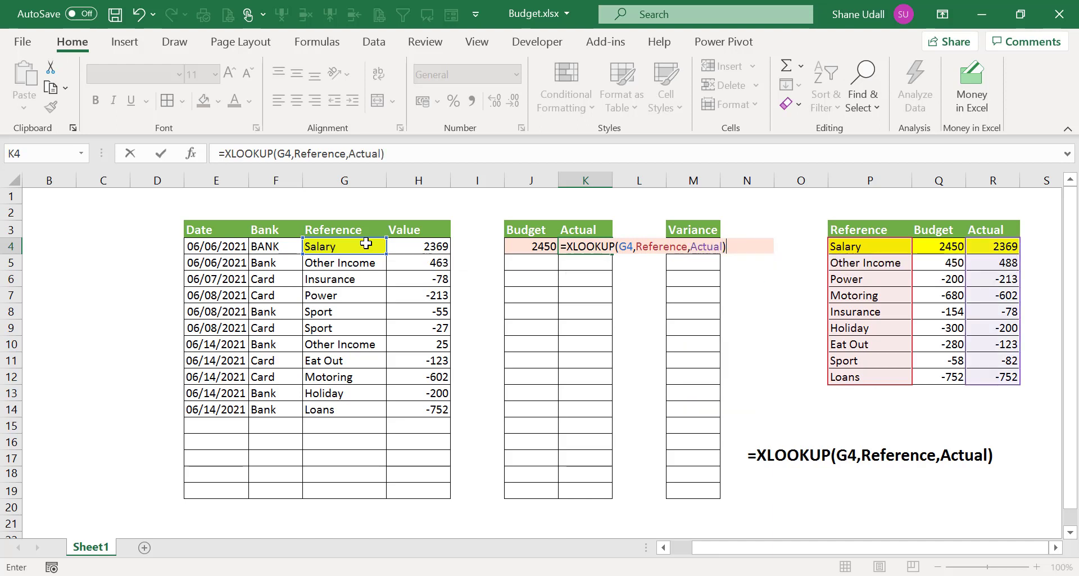
pyautogui.press('Return')
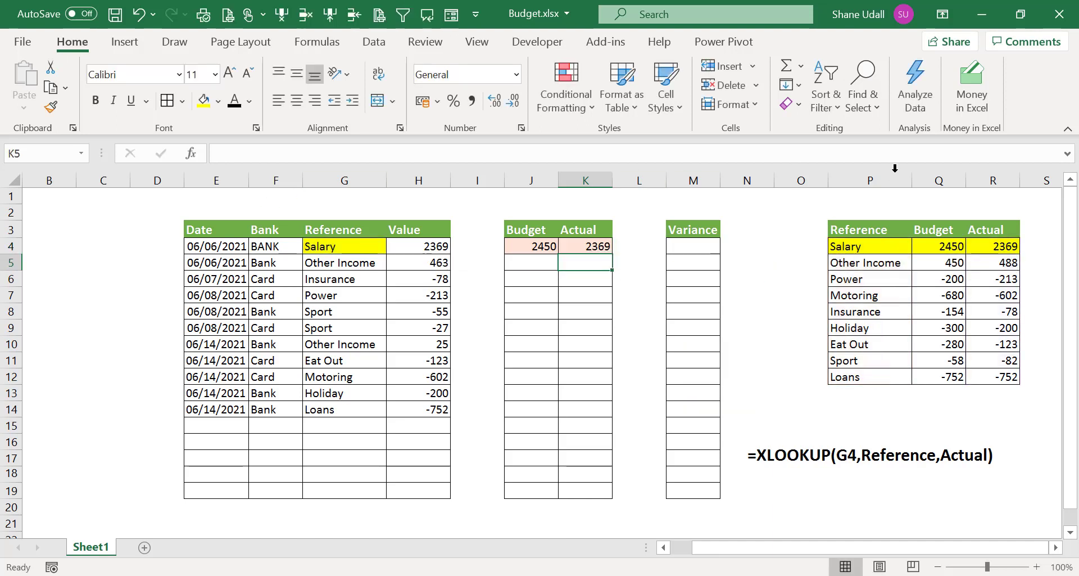
# Compare the Actual lookup result in K4 with the Salary row in the category table, P4:R4.
pyautogui.moveTo(994, 246); pyautogui.dragTo(960, 246)
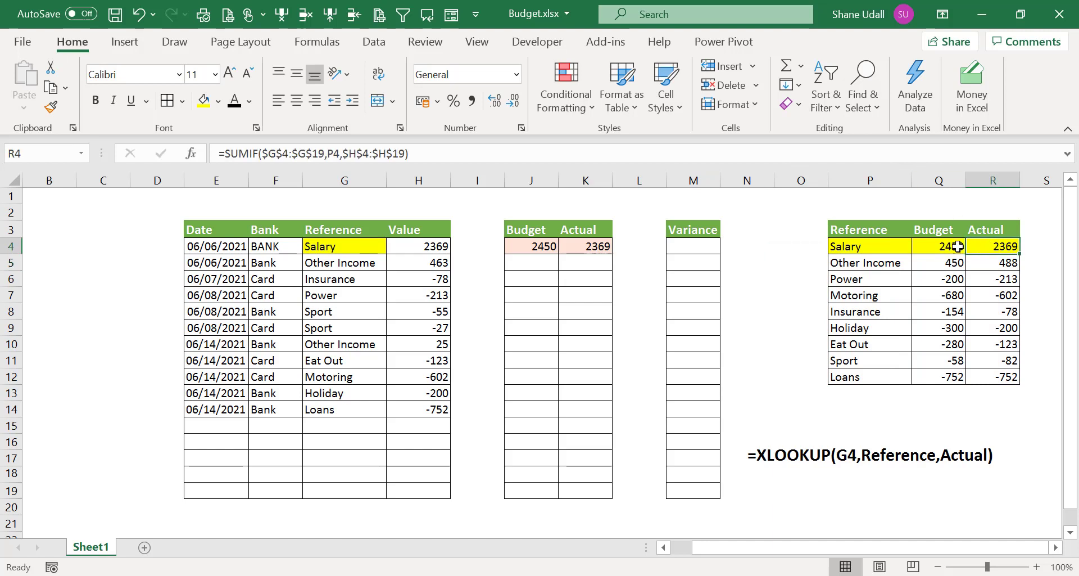
pyautogui.click(893, 246)
pyautogui.moveTo(893, 245); pyautogui.dragTo(959, 247)
pyautogui.click(993, 247)
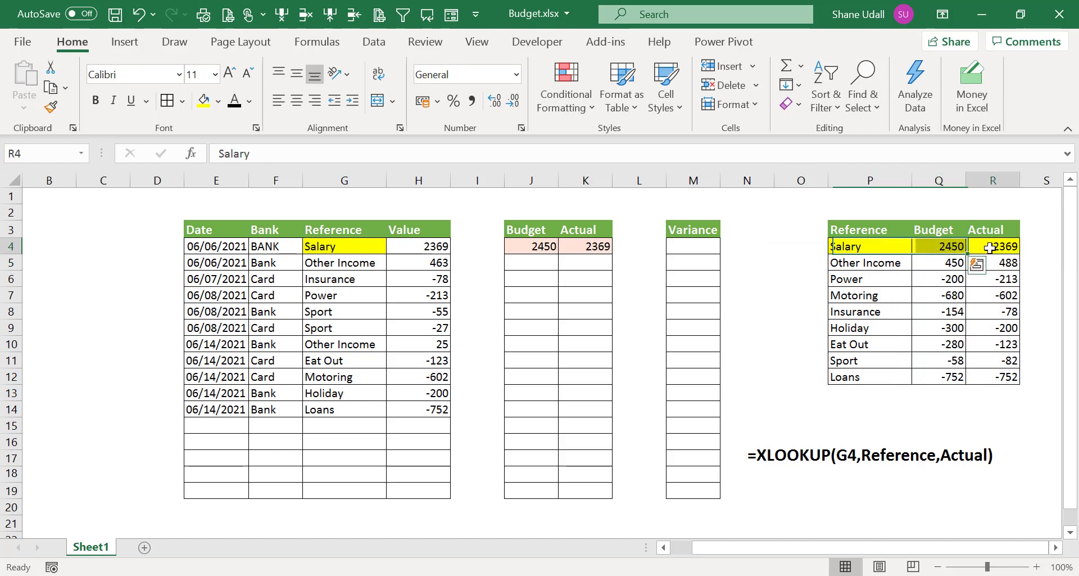
pyautogui.click(585, 246)
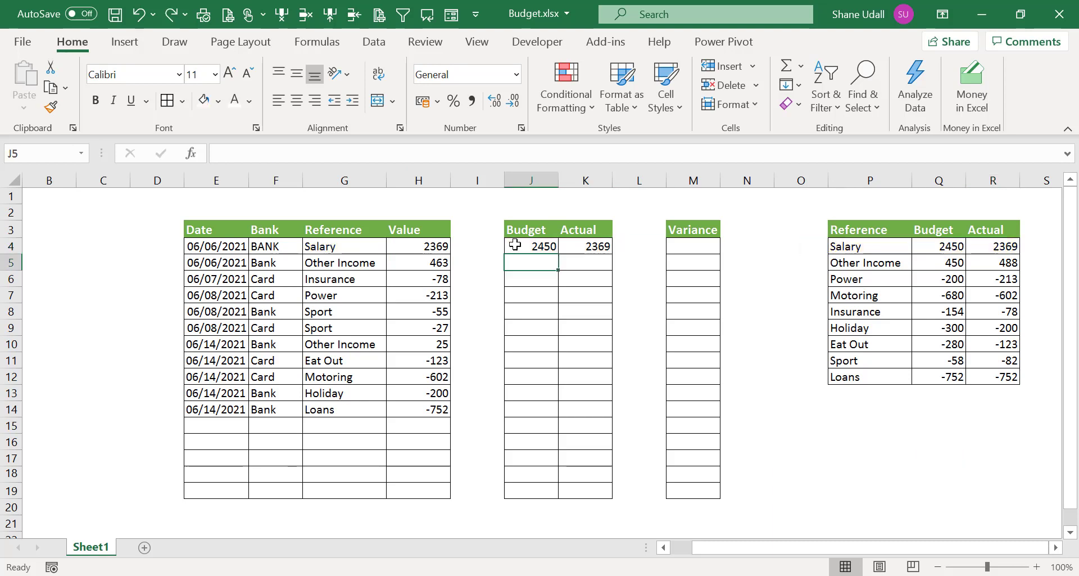
# Fill the Budget and Actual lookup formulas from J4:K4 down through row 19.
pyautogui.moveTo(512, 247); pyautogui.dragTo(611, 493)
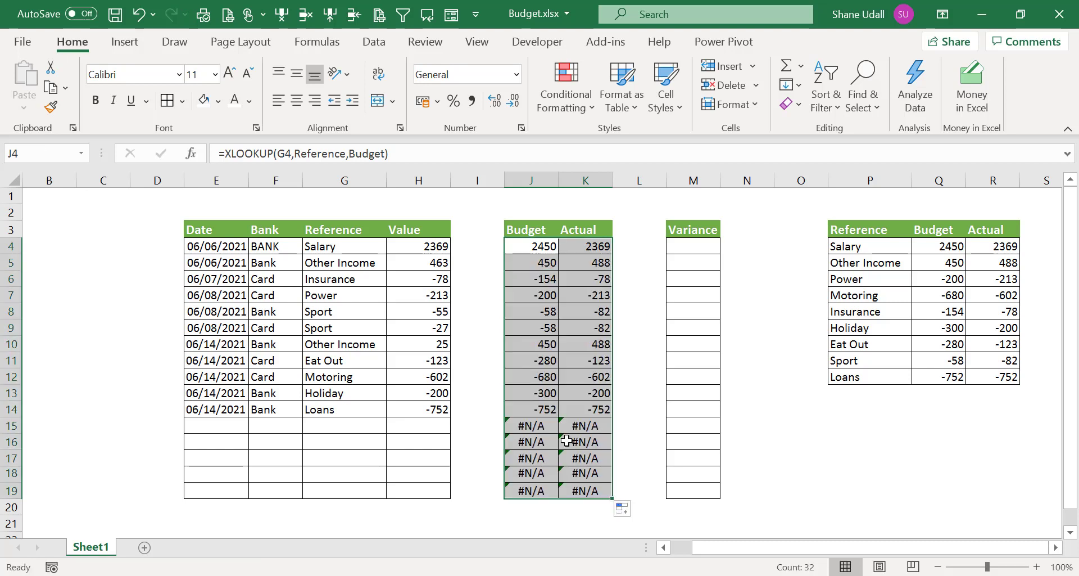
pyautogui.moveTo(543, 279); pyautogui.dragTo(579, 483)
# Examine the Budget and Actual lookups in J15:K19 against the empty Reference cell in G15.
pyautogui.click(523, 426)
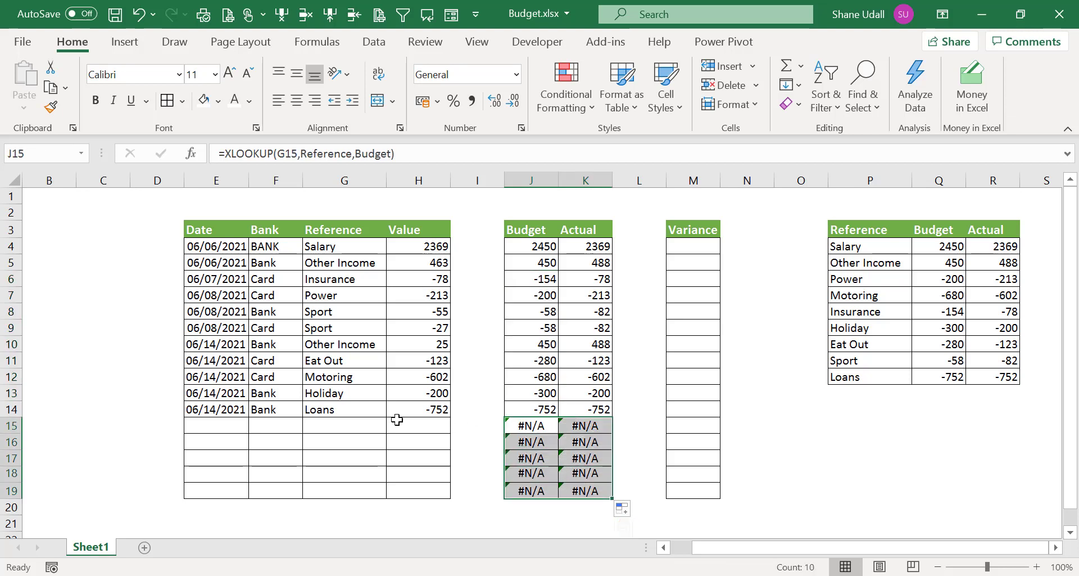
pyautogui.click(343, 427)
pyautogui.click(516, 425)
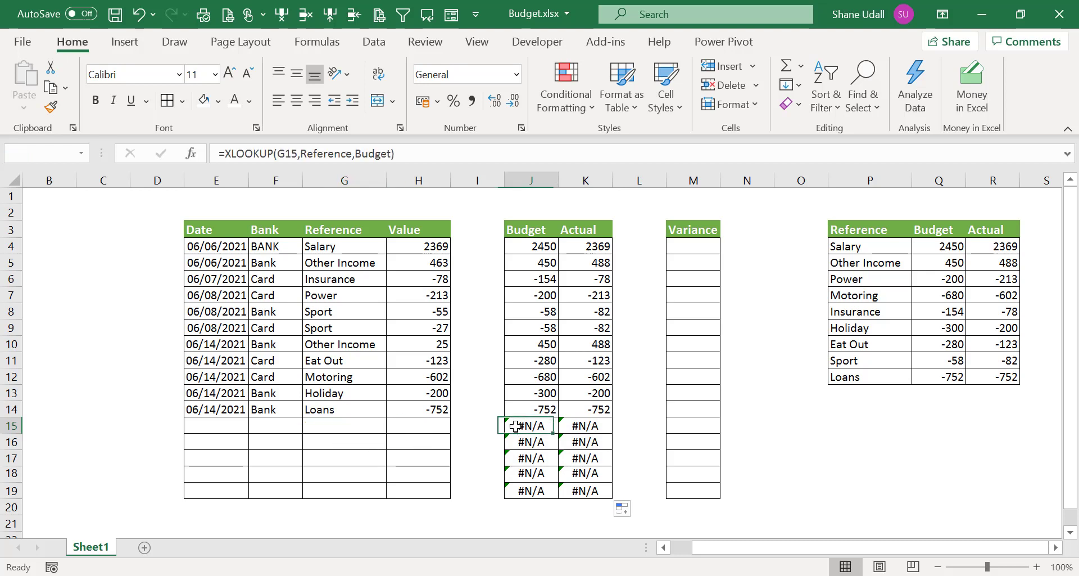
pyautogui.click(576, 429)
pyautogui.click(362, 426)
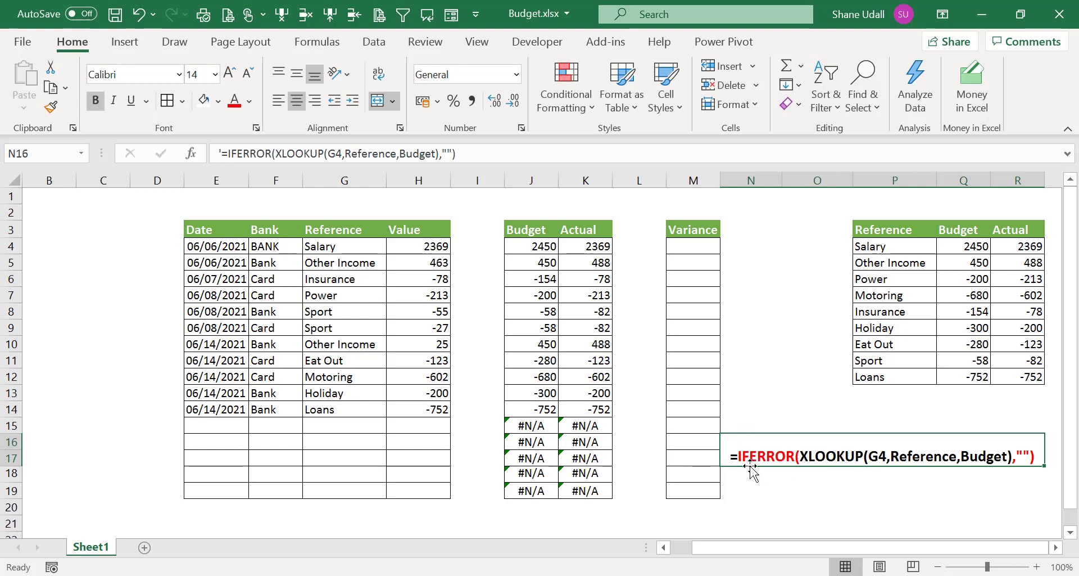
# Wrap the Budget lookup in J4 with IFERROR so it reads =IFERROR(XLOOKUP(G4,Reference,Budget),"").
pyautogui.click(530, 240)
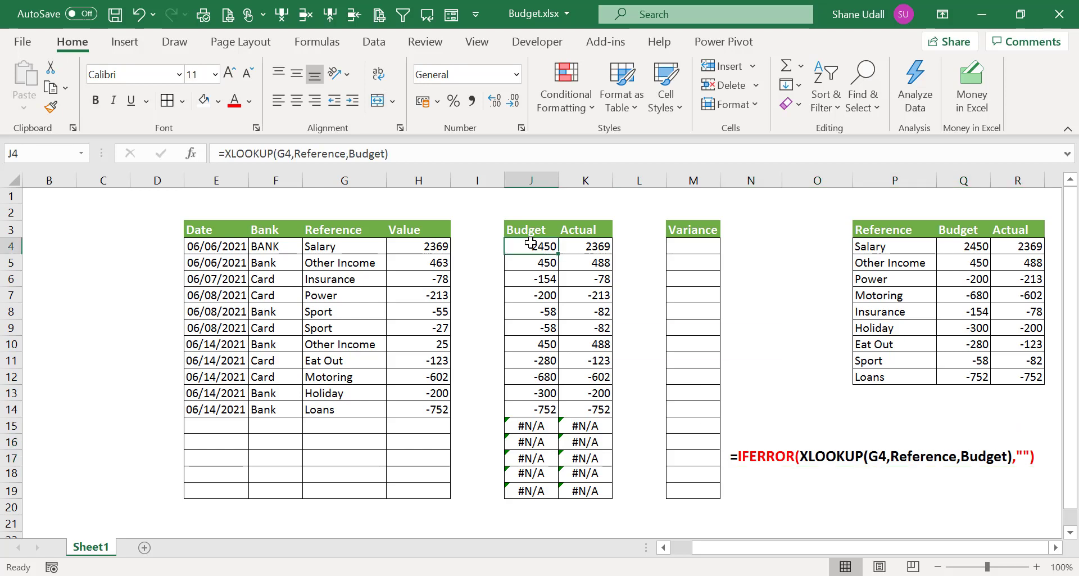
pyautogui.click(225, 153)
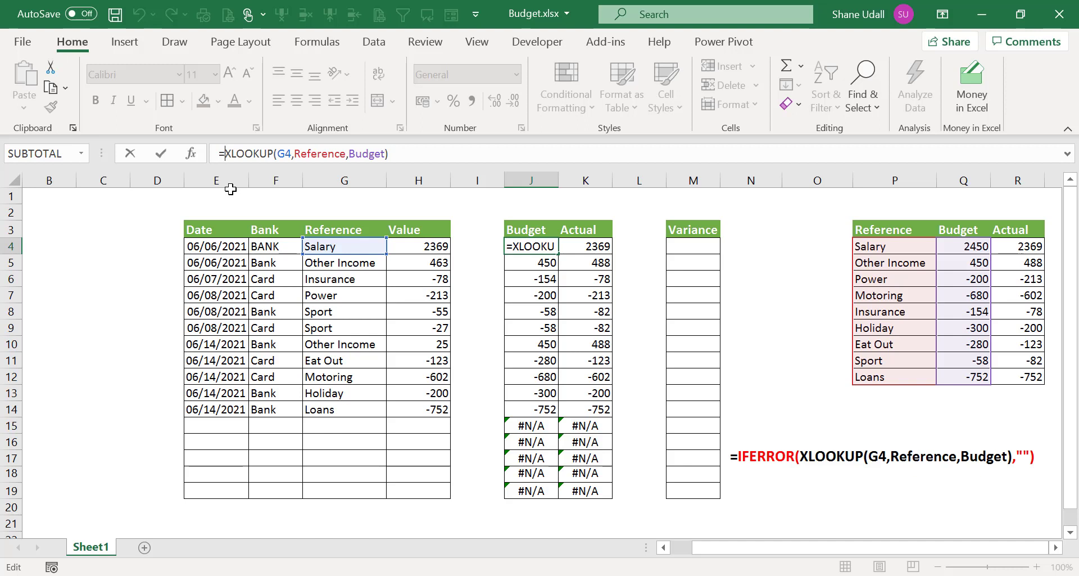
pyautogui.write('IFERR')
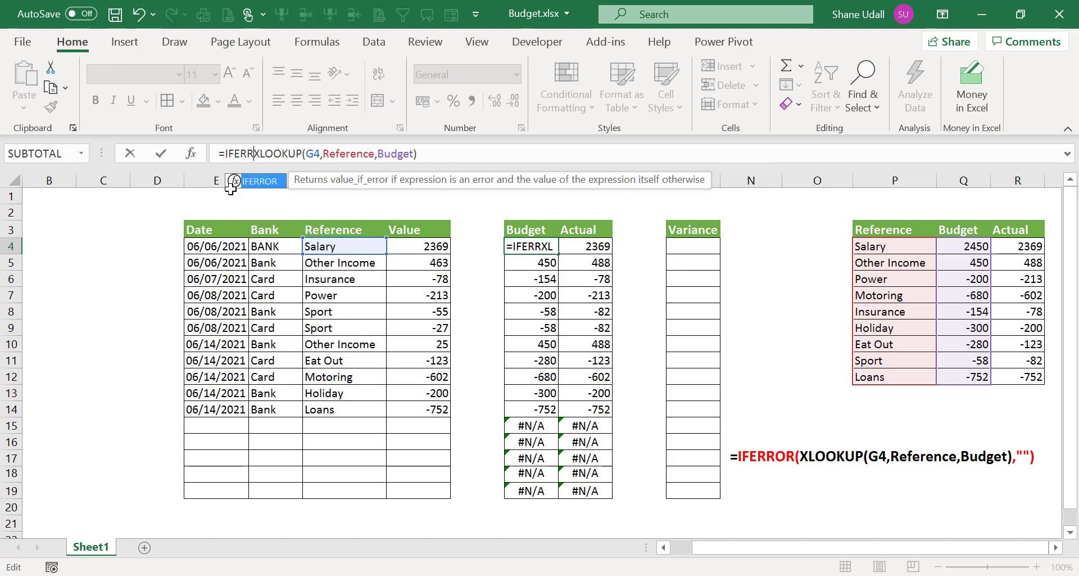
pyautogui.write('OR')
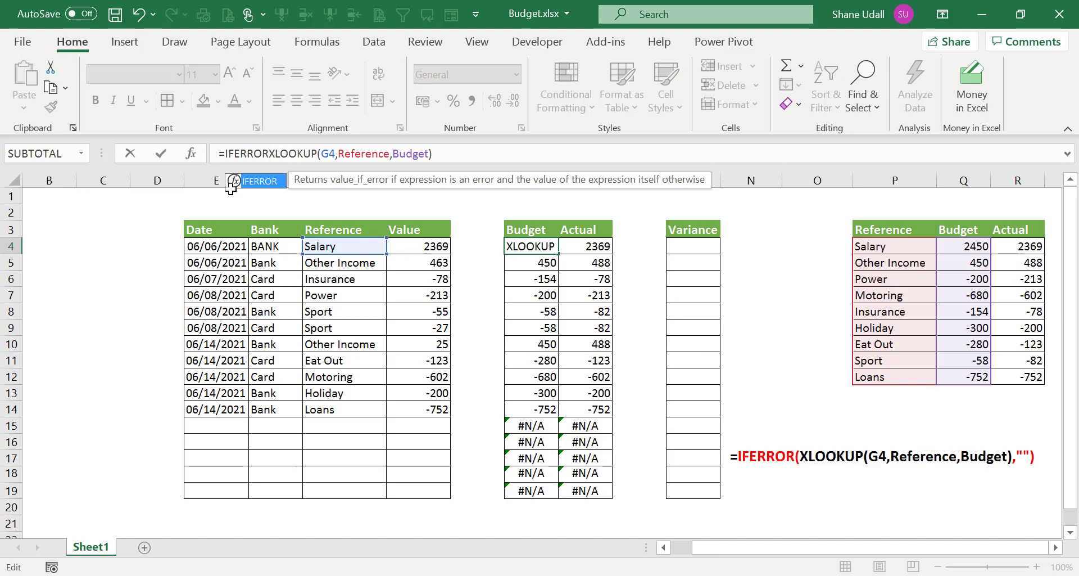
pyautogui.write('(')
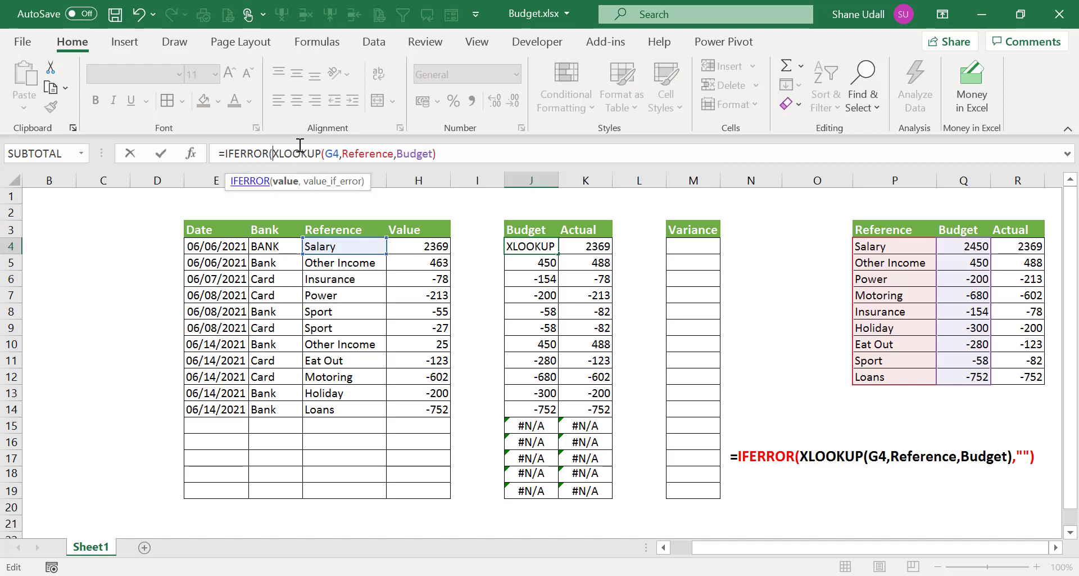
pyautogui.click(436, 156)
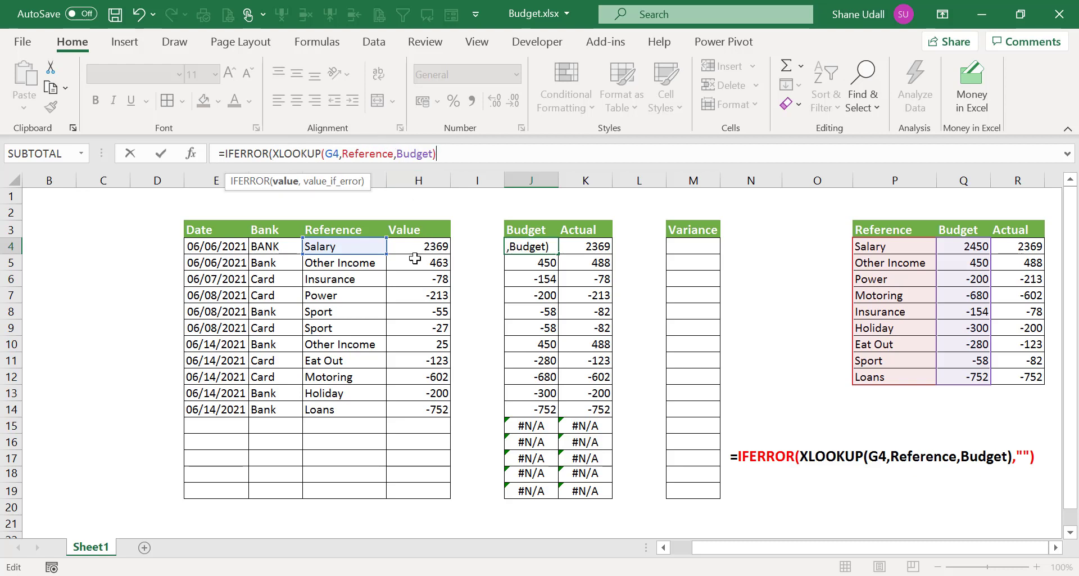
pyautogui.write(',')
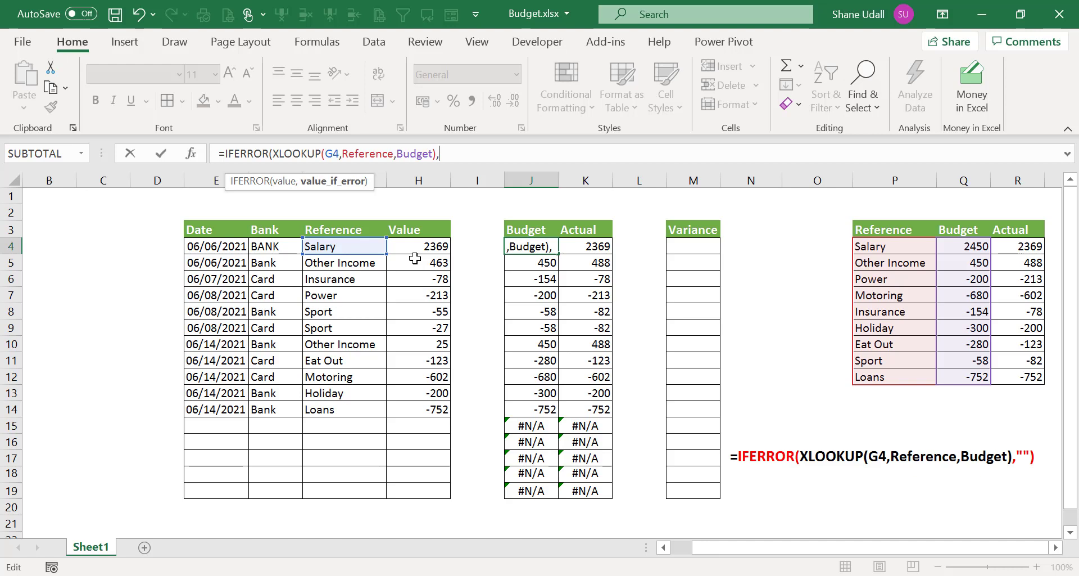
pyautogui.write('"")')
pyautogui.press('Return')
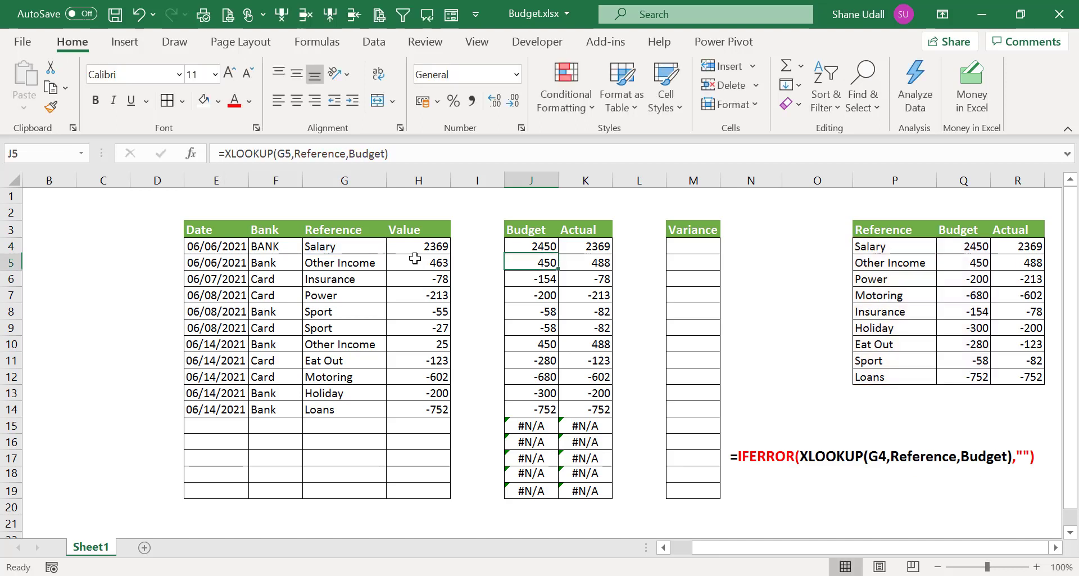
pyautogui.press('Up')
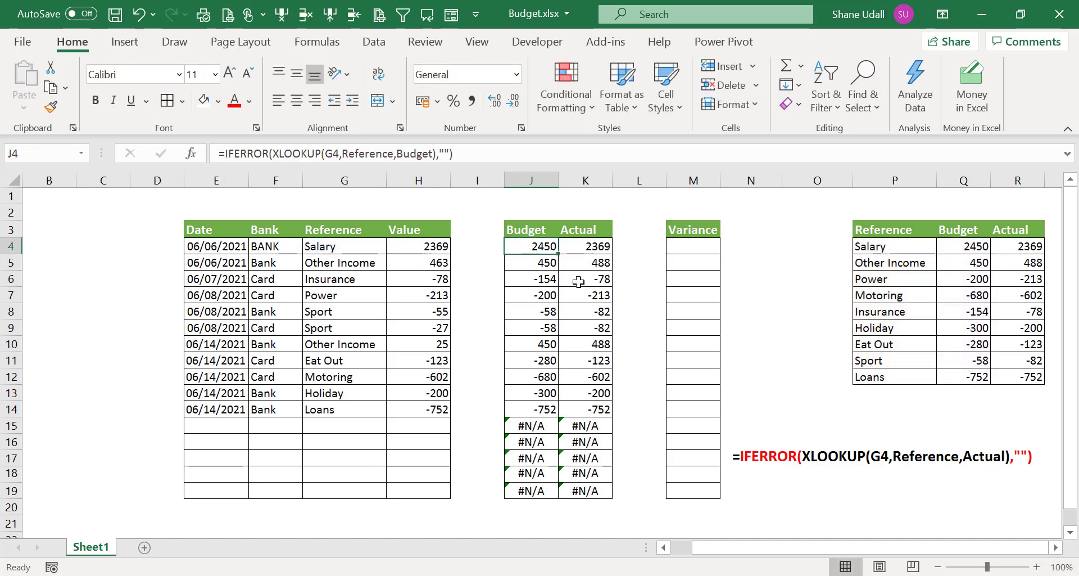
# Wrap the Actual lookup in K4 with IFERROR so it reads =IFERROR(XLOOKUP(G4,Reference,Actual),"").
pyautogui.click(582, 246)
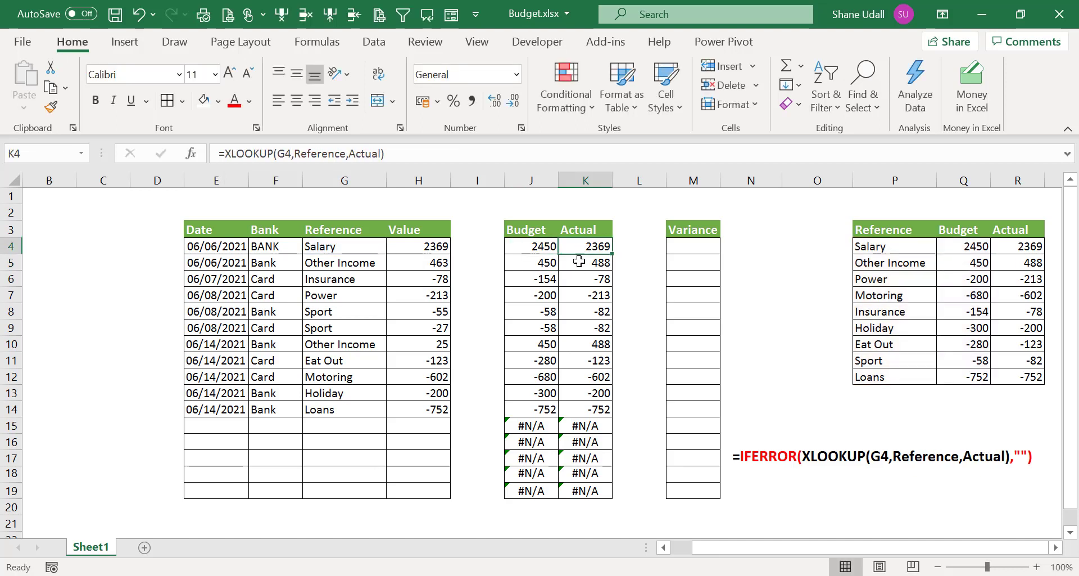
pyautogui.click(227, 153)
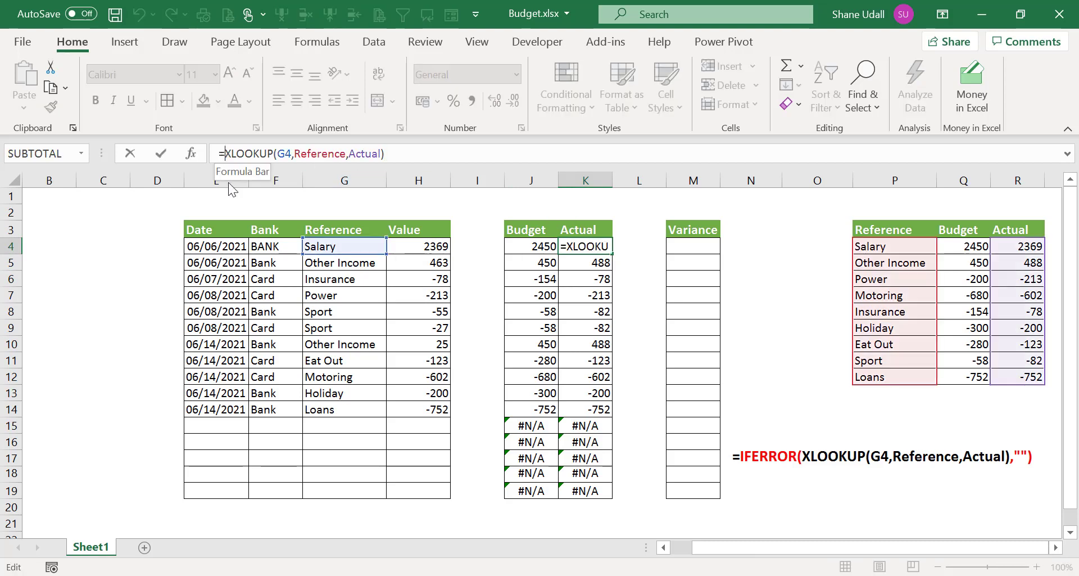
pyautogui.write('I')
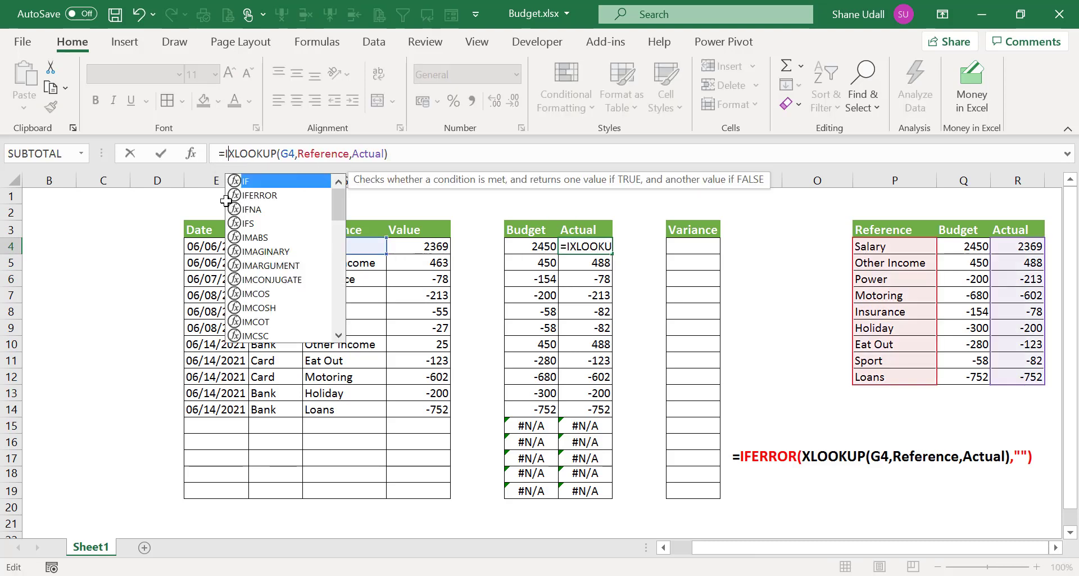
pyautogui.write('FERRO')
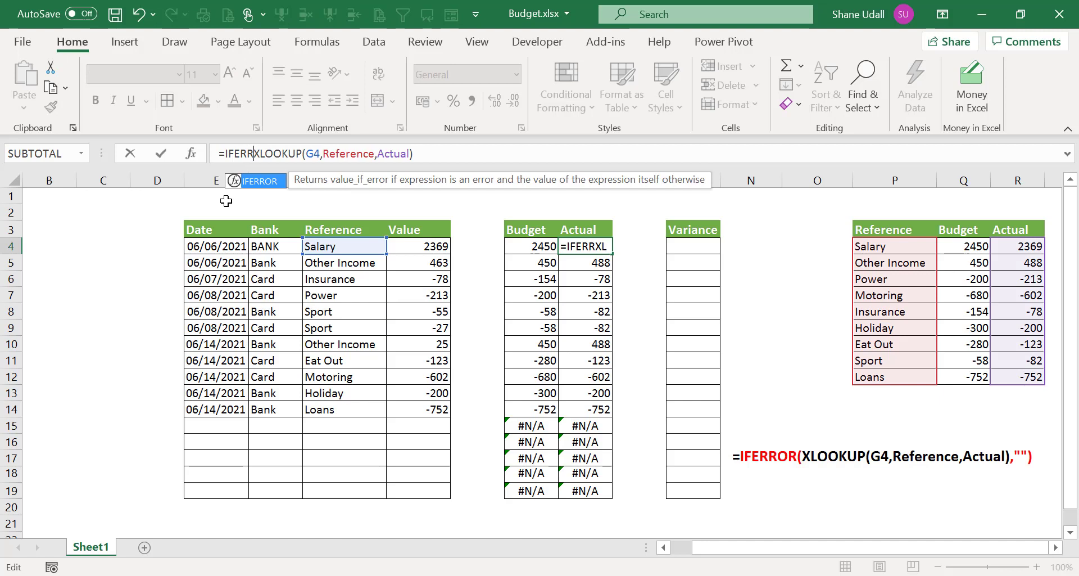
pyautogui.write('R')
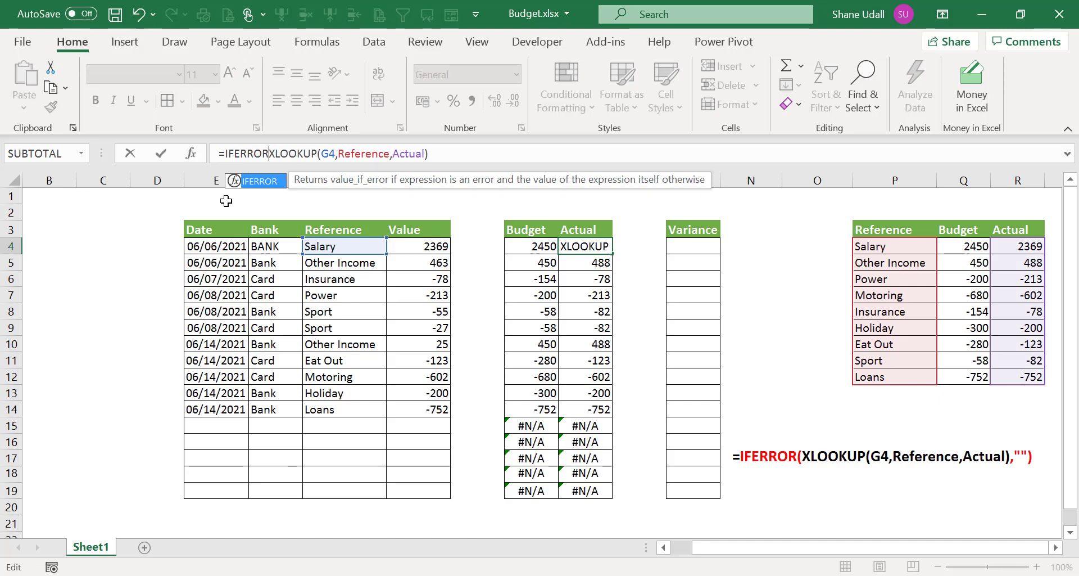
pyautogui.write('(')
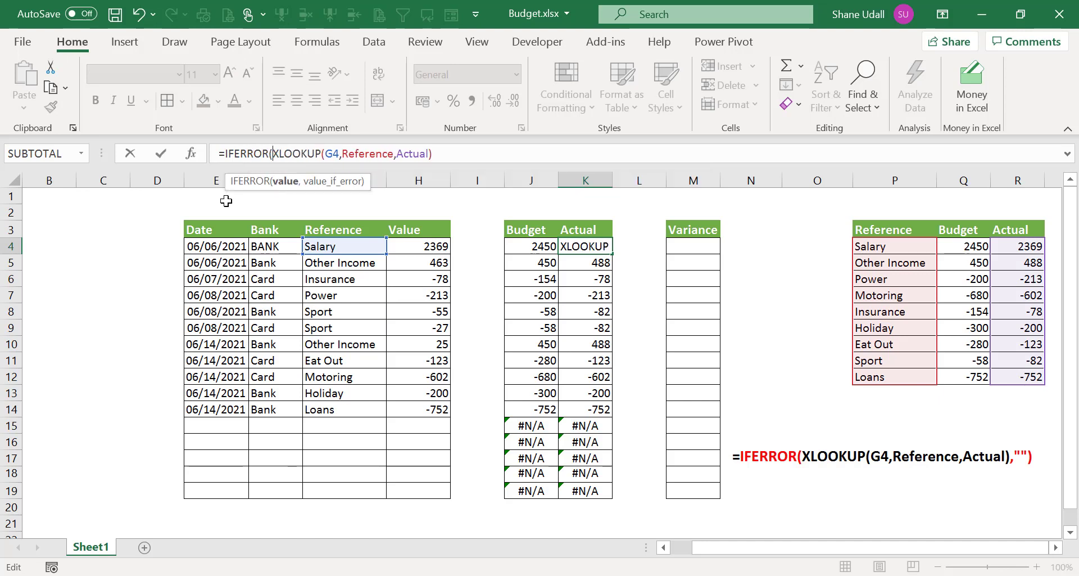
pyautogui.click(434, 153)
pyautogui.write(',')
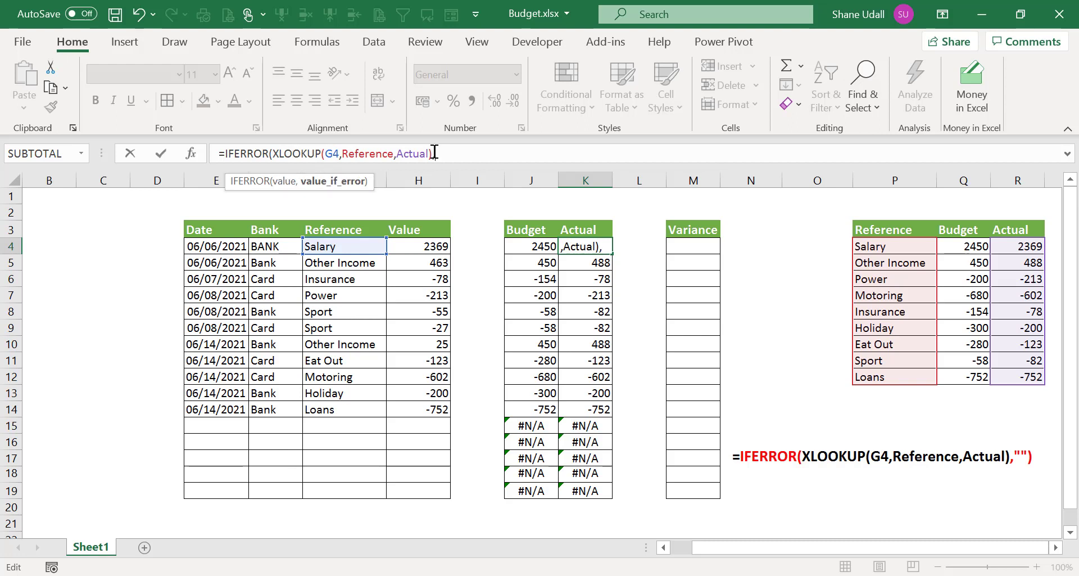
pyautogui.write('"")')
pyautogui.press('Return')
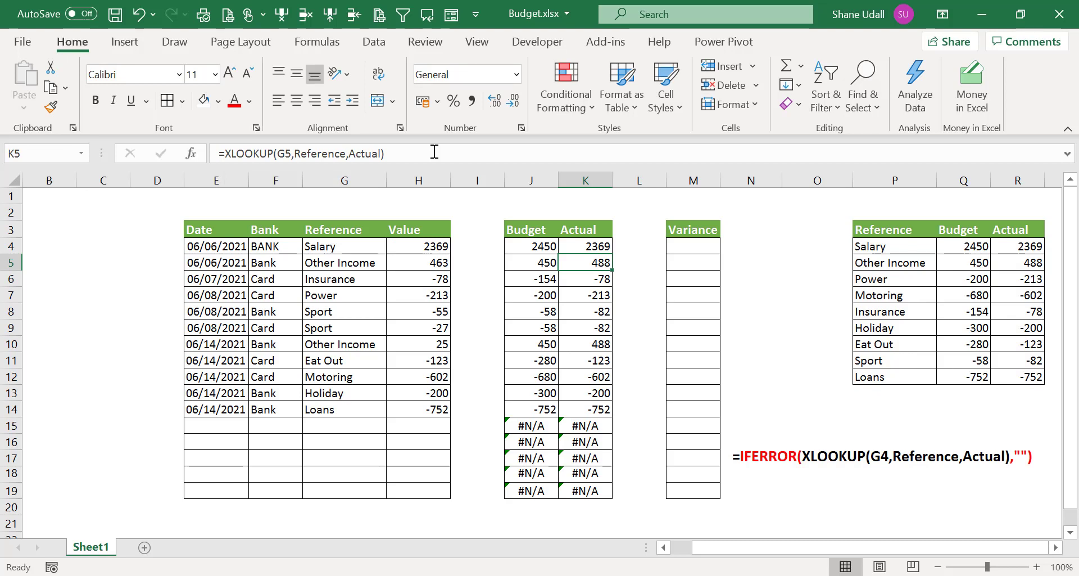
# Fill the IFERROR-wrapped Budget and Actual lookups from J4:K4 down through row 19 and check J15 and K15.
pyautogui.press('Up')
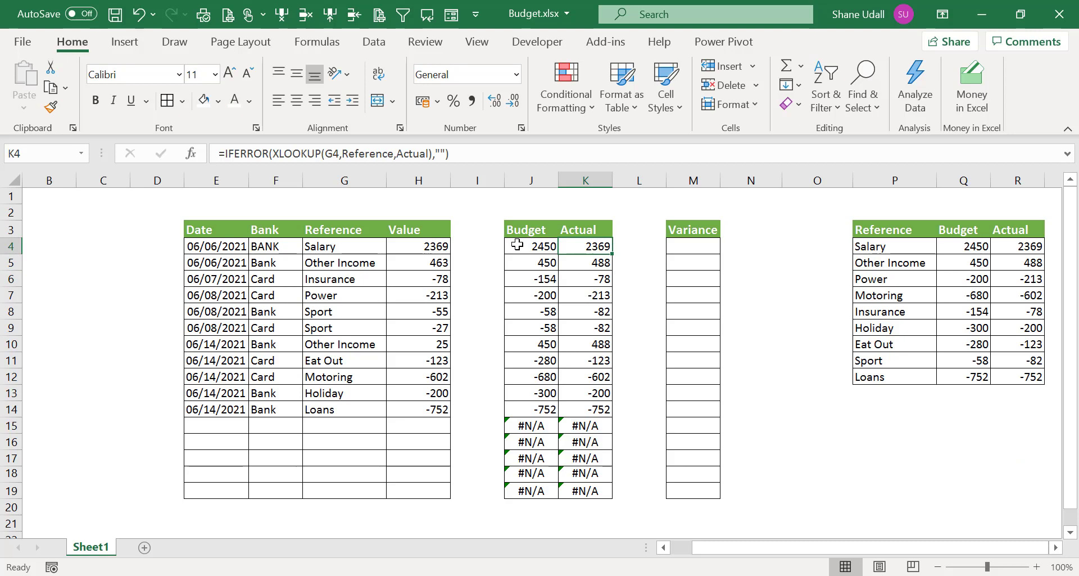
pyautogui.moveTo(517, 245); pyautogui.dragTo(615, 491)
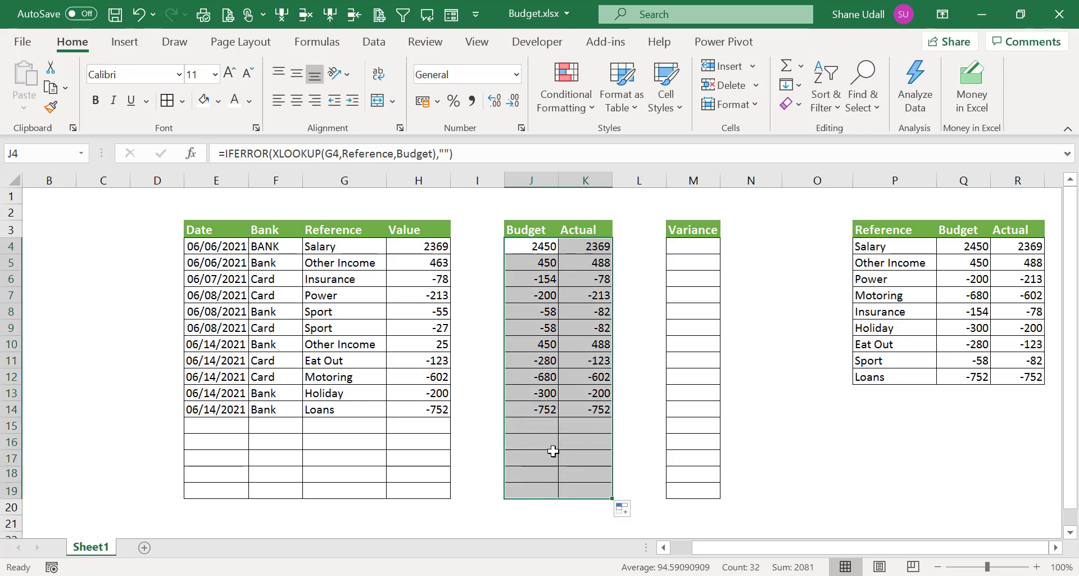
pyautogui.click(529, 427)
pyautogui.click(575, 429)
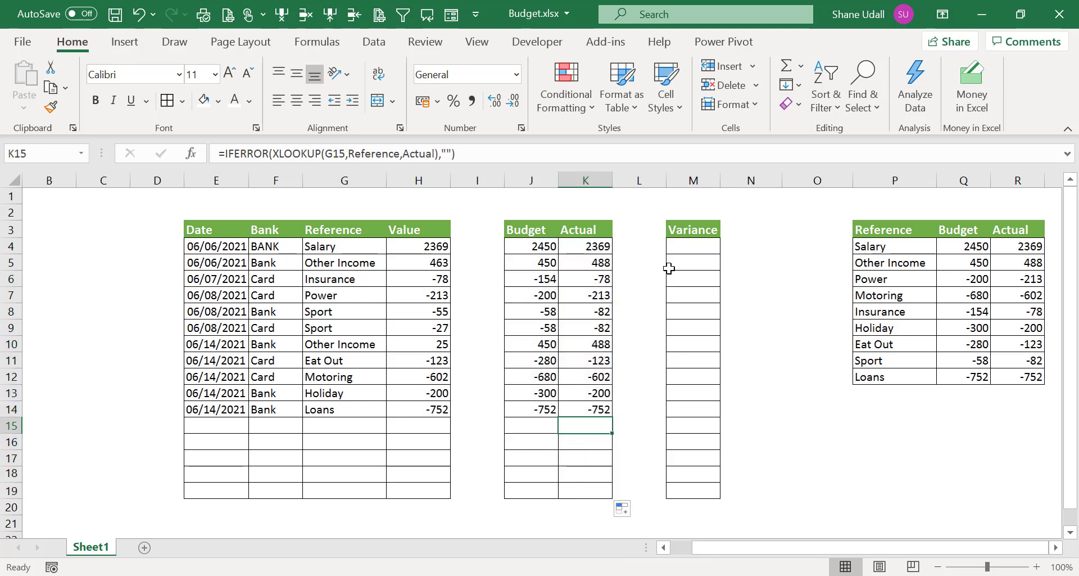
# Examine the Budget and Actual cells J4 and K4 alongside the empty Variance cell M4.
pyautogui.click(682, 245)
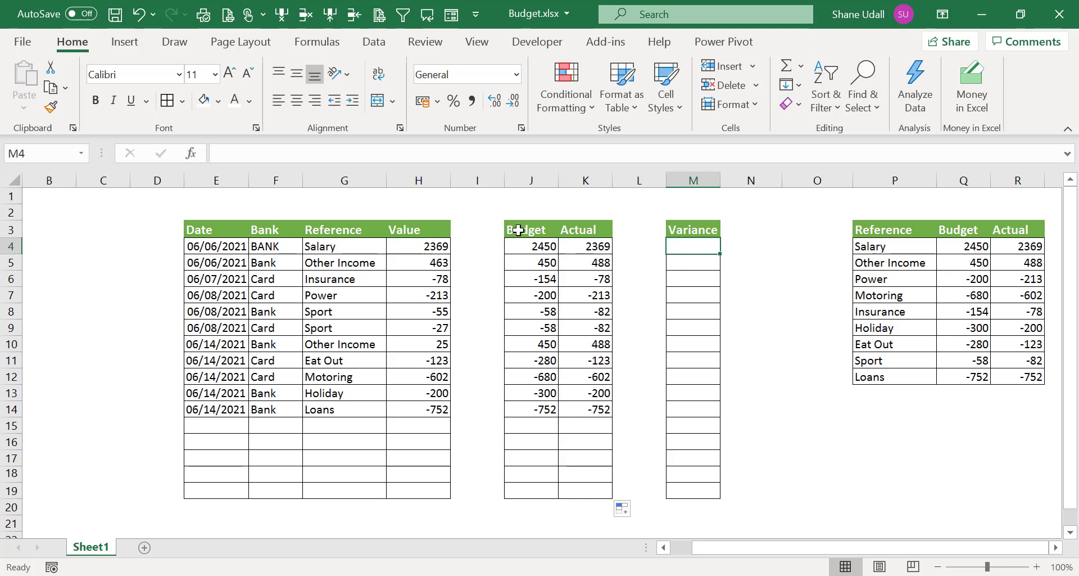
pyautogui.click(539, 245)
pyautogui.click(573, 247)
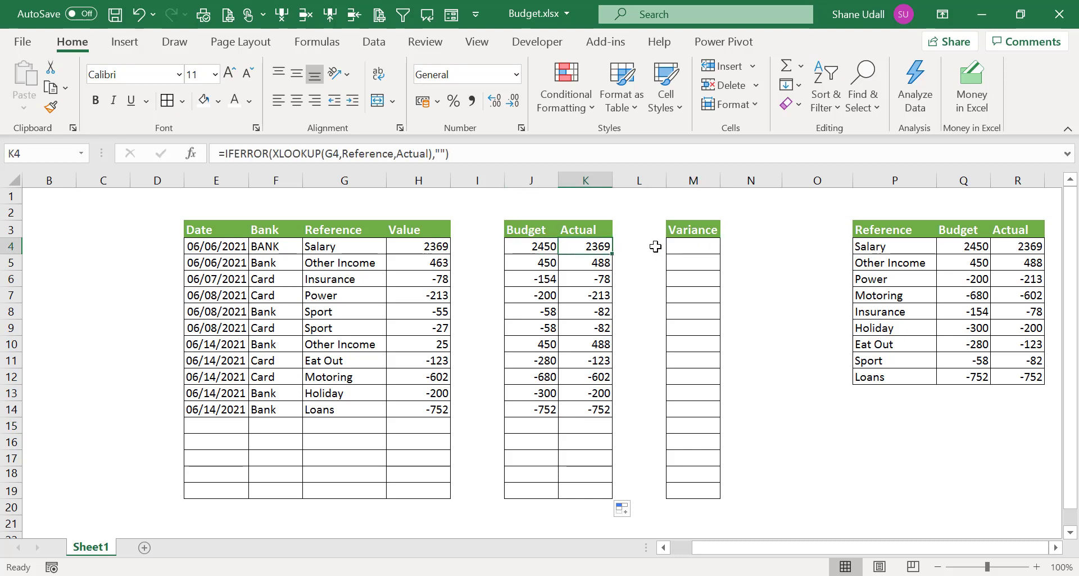
pyautogui.click(679, 247)
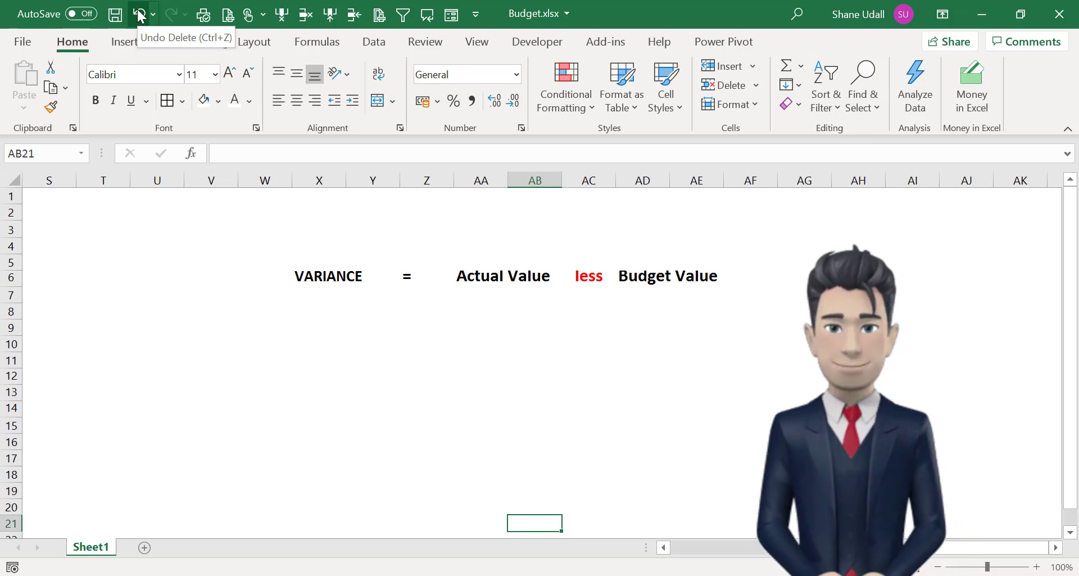
# Undo the recent deletions to restore the favourable and adverse variance notes below the Variance definition, starting at X9.
pyautogui.click(140, 16)
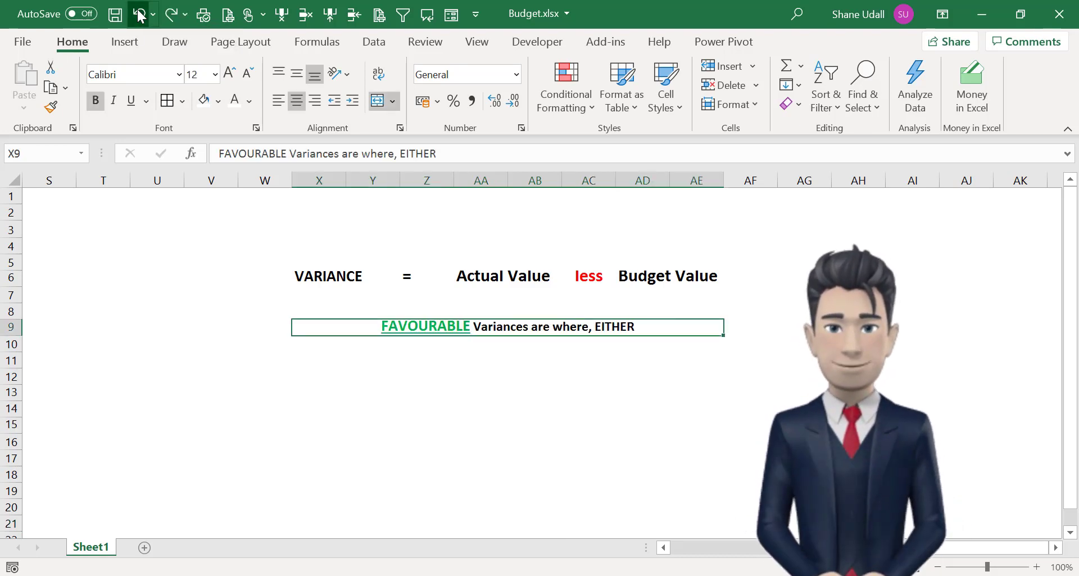
pyautogui.click(140, 16)
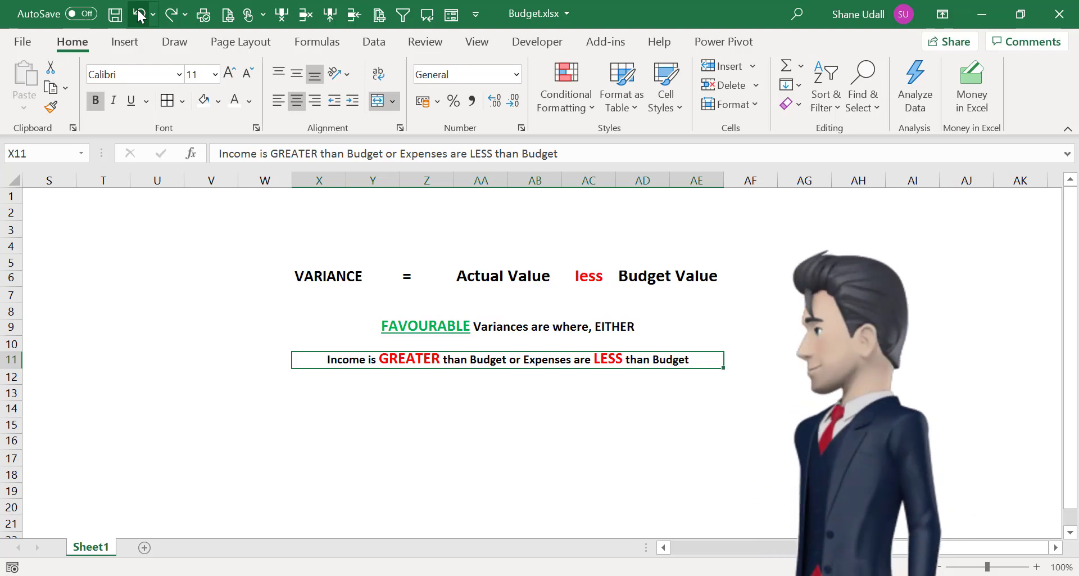
pyautogui.click(140, 16)
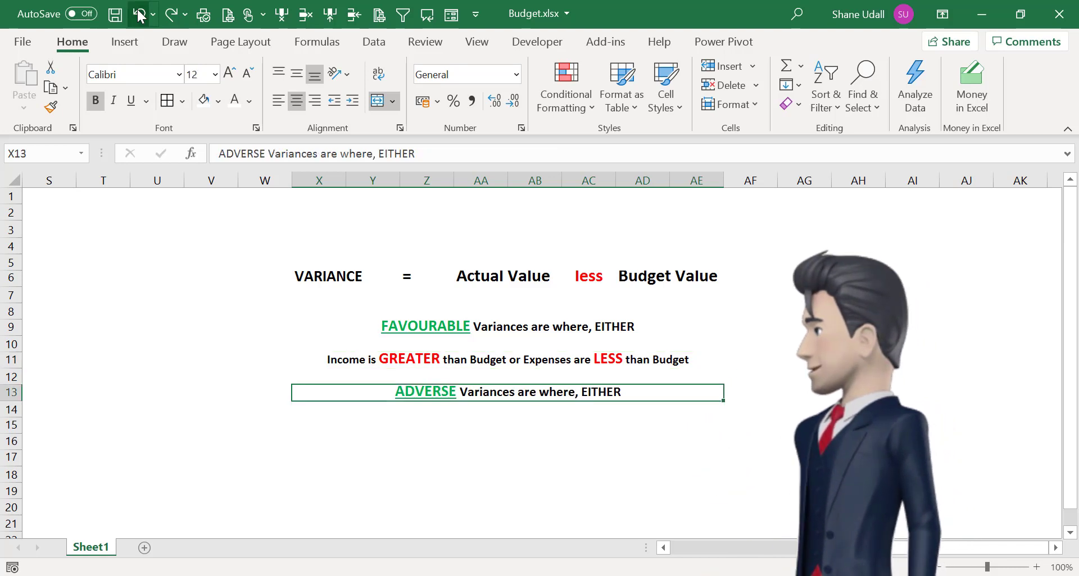
pyautogui.click(140, 16)
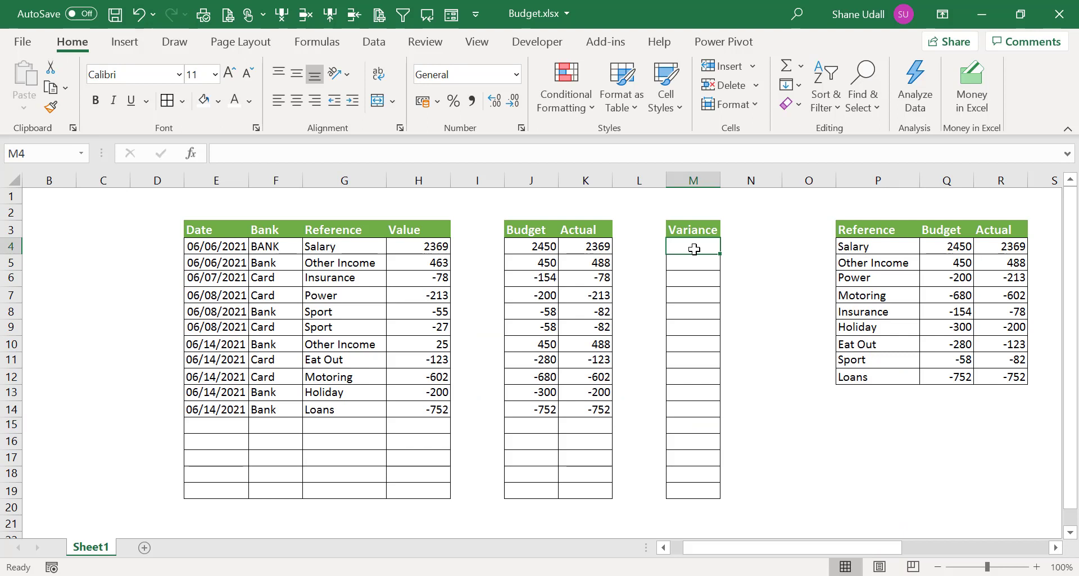
# Enter the variance formula +K4-J4 in M4 and fill it down the Variance column through M19.
pyautogui.write('+')
pyautogui.click(595, 244)
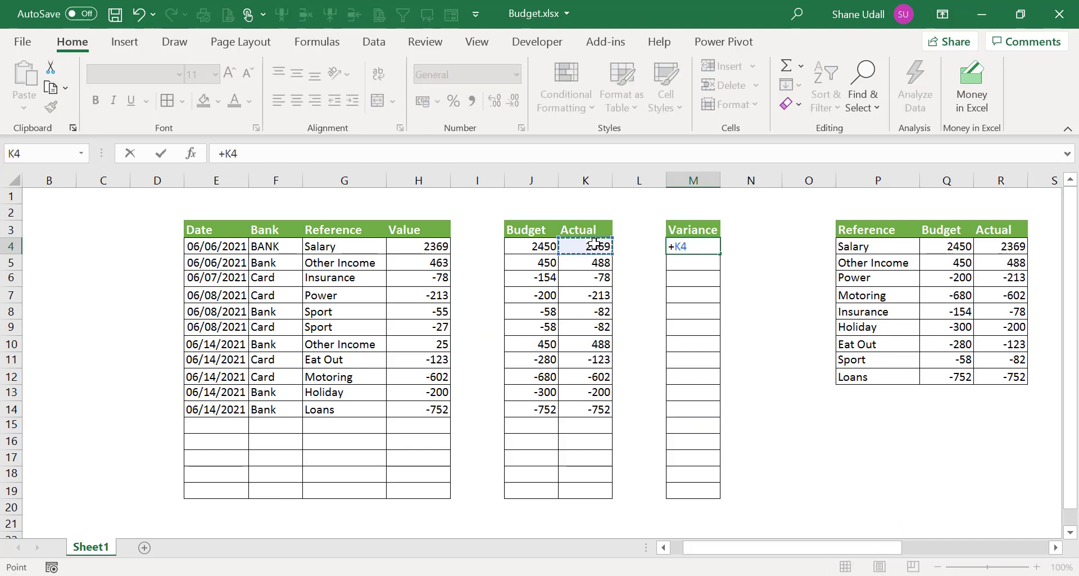
pyautogui.write('-')
pyautogui.click(518, 247)
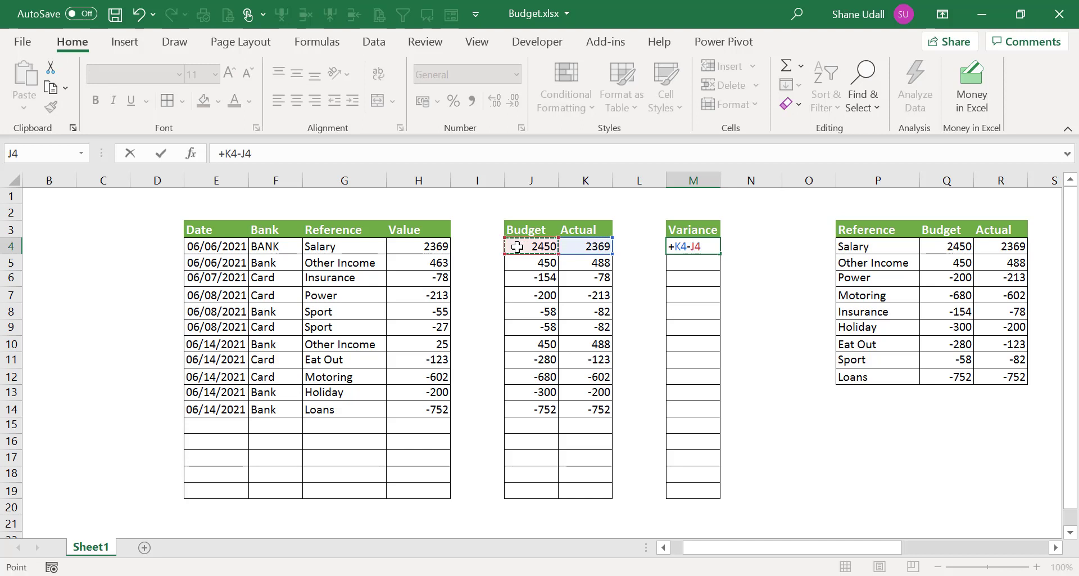
pyautogui.press('Return')
pyautogui.click(685, 246)
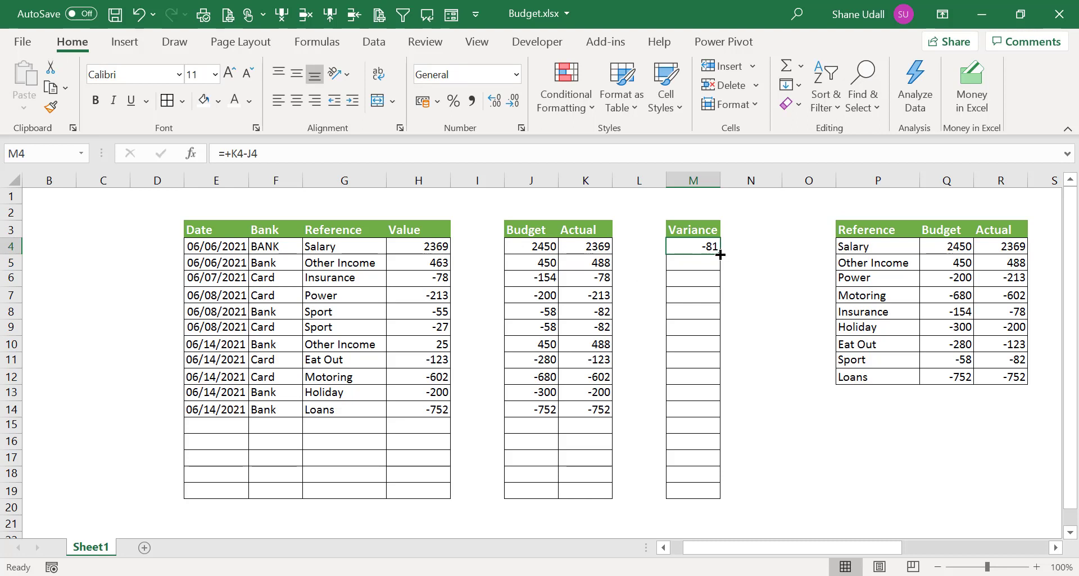
pyautogui.moveTo(721, 254); pyautogui.dragTo(713, 497)
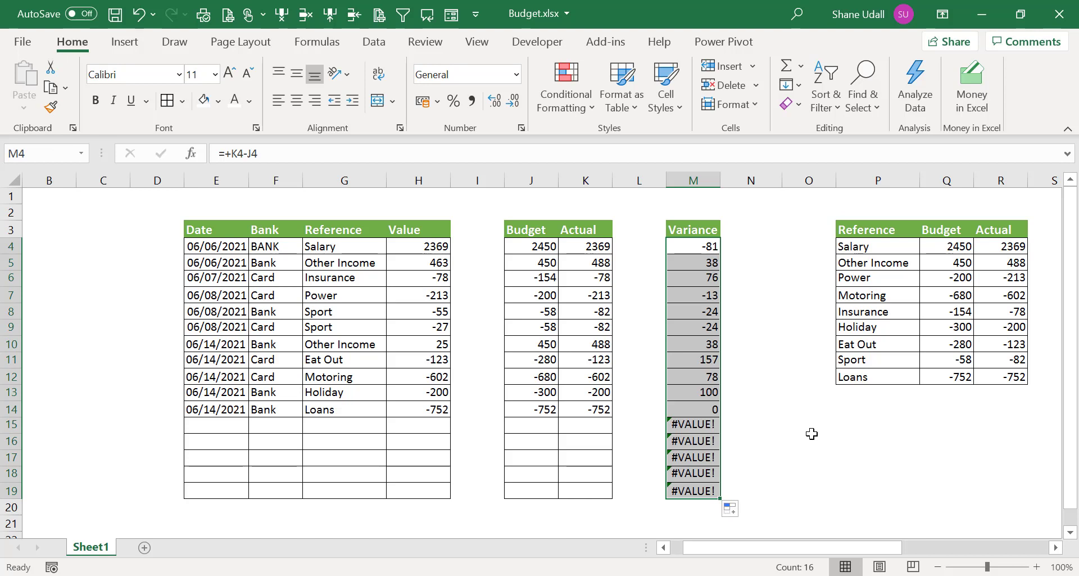
# Examine the Variance formulas in M4:M19 and the blank Reference cells in G15:G19.
pyautogui.moveTo(693, 246); pyautogui.dragTo(697, 490)
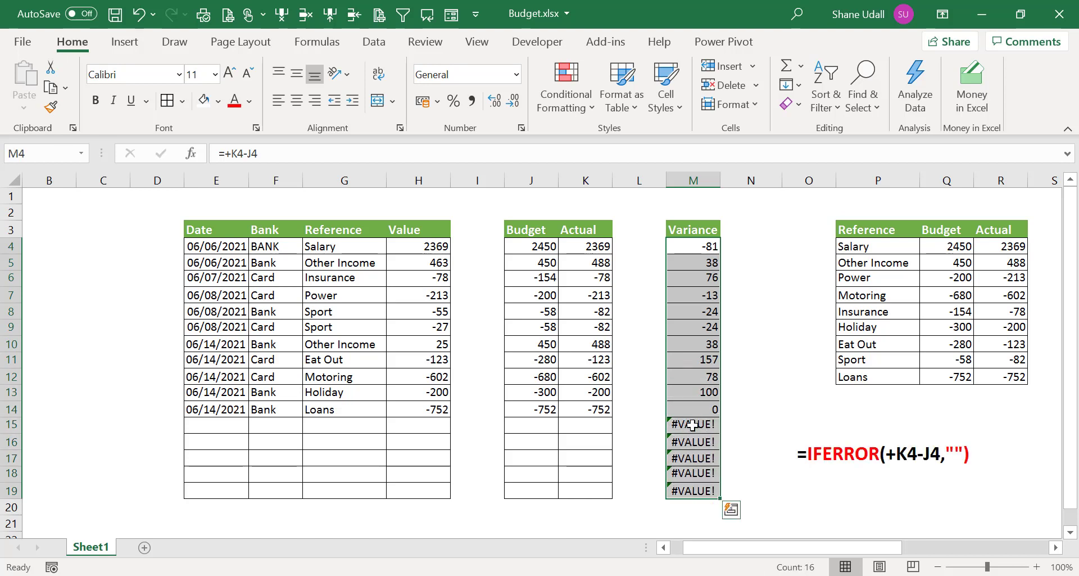
pyautogui.click(692, 429)
pyautogui.click(696, 444)
pyautogui.click(687, 459)
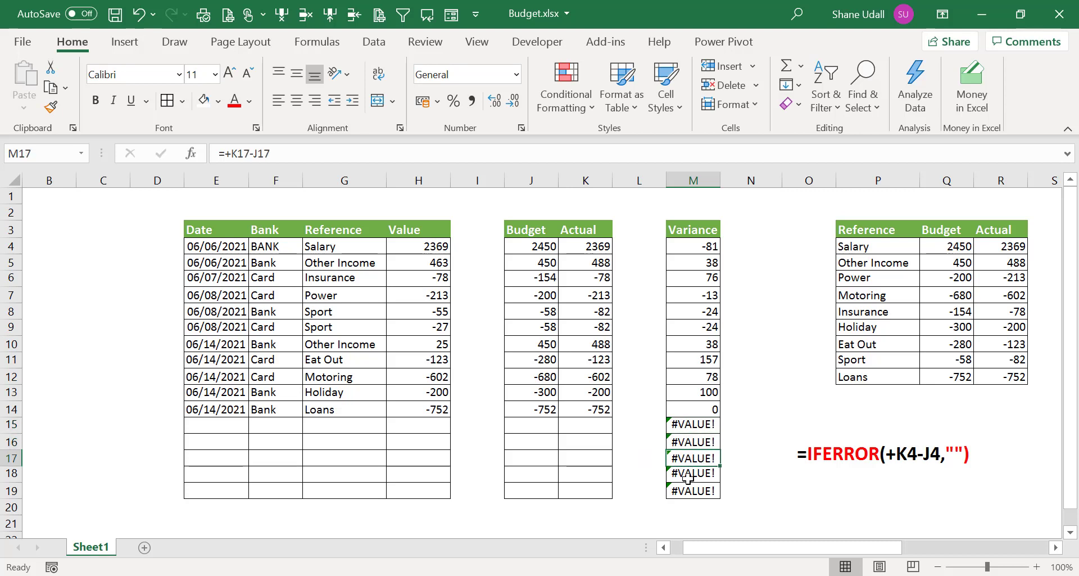
pyautogui.moveTo(688, 473); pyautogui.dragTo(692, 490)
pyautogui.click(687, 430)
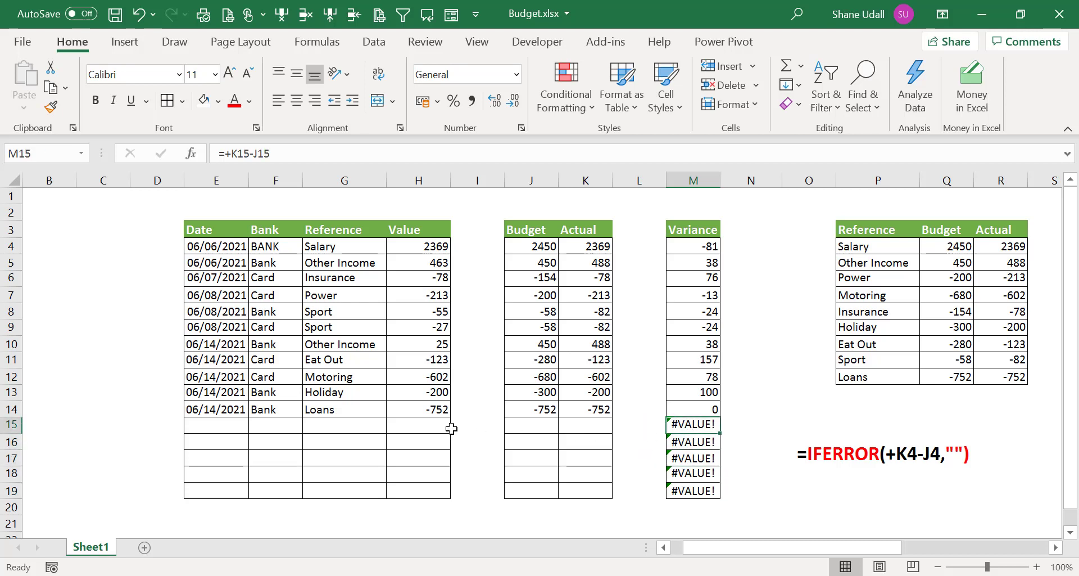
pyautogui.moveTo(330, 245); pyautogui.dragTo(334, 490)
pyautogui.moveTo(336, 424); pyautogui.dragTo(339, 491)
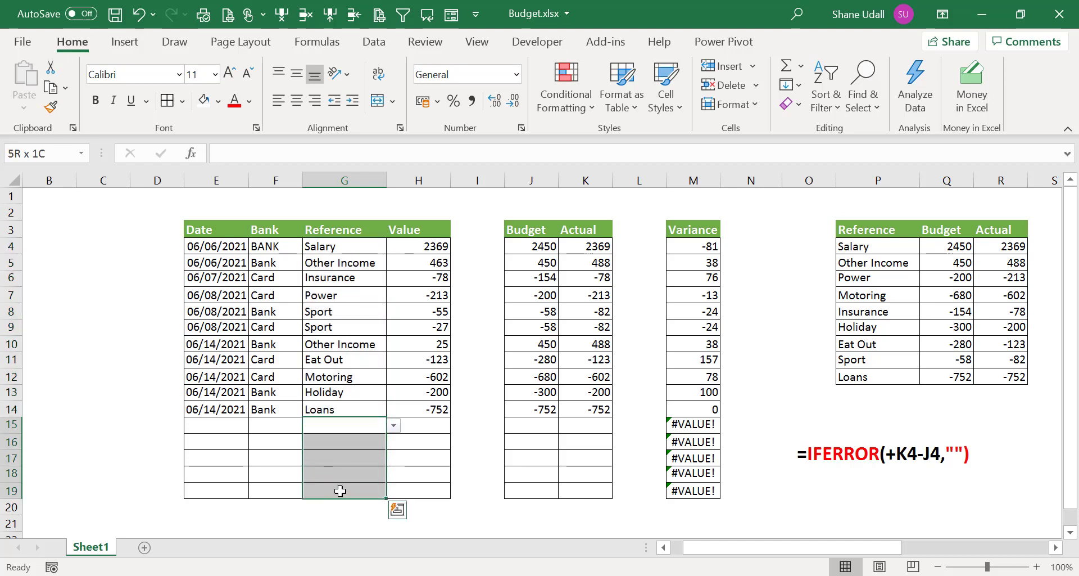
# Wrap the variance formula in M4 so that it reads =IFERROR(+K4-J4,"").
pyautogui.click(692, 248)
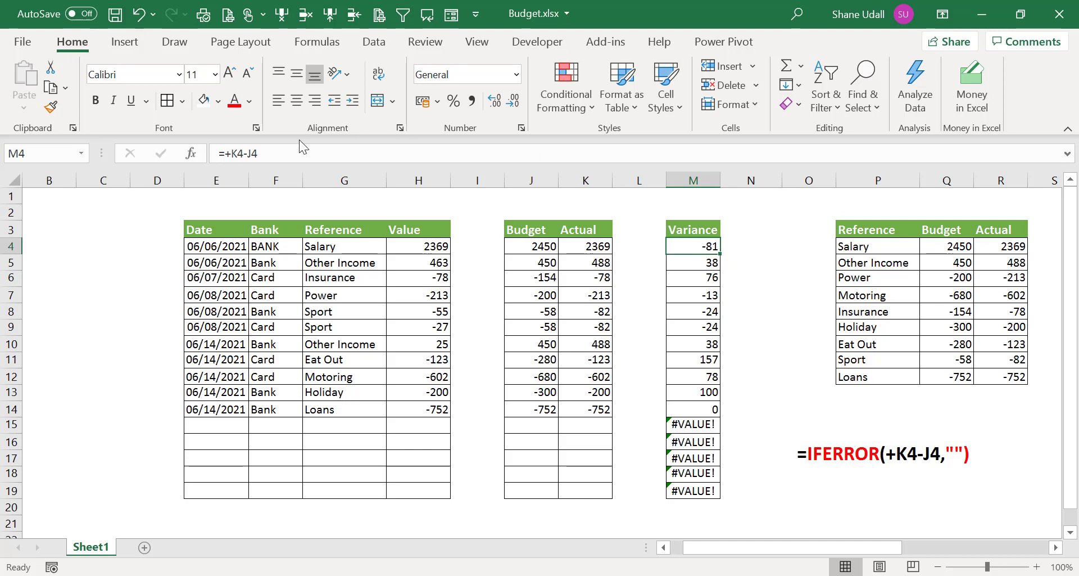
pyautogui.click(228, 154)
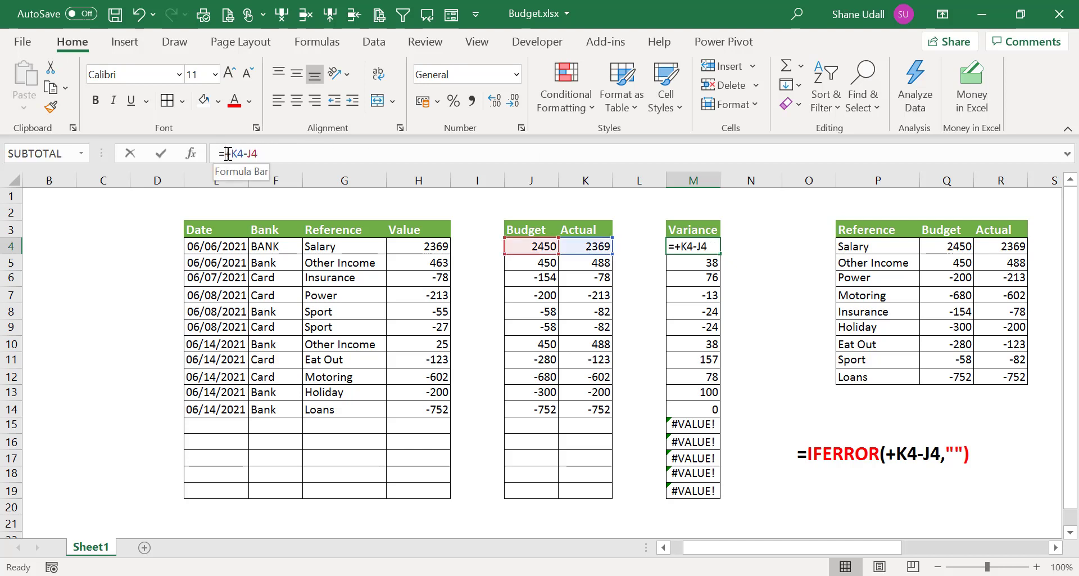
pyautogui.write('IFERR')
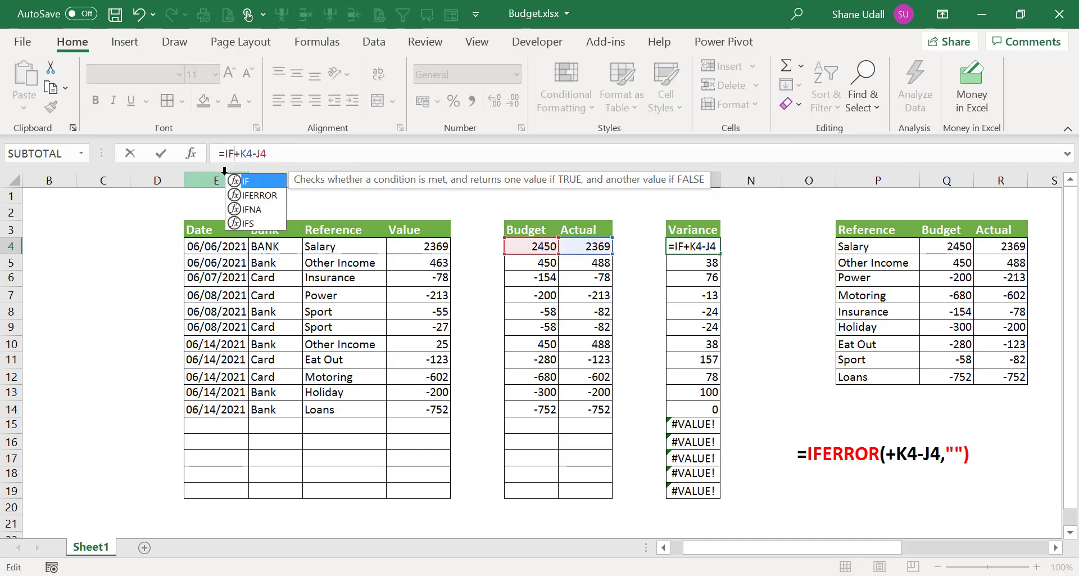
pyautogui.write('OR')
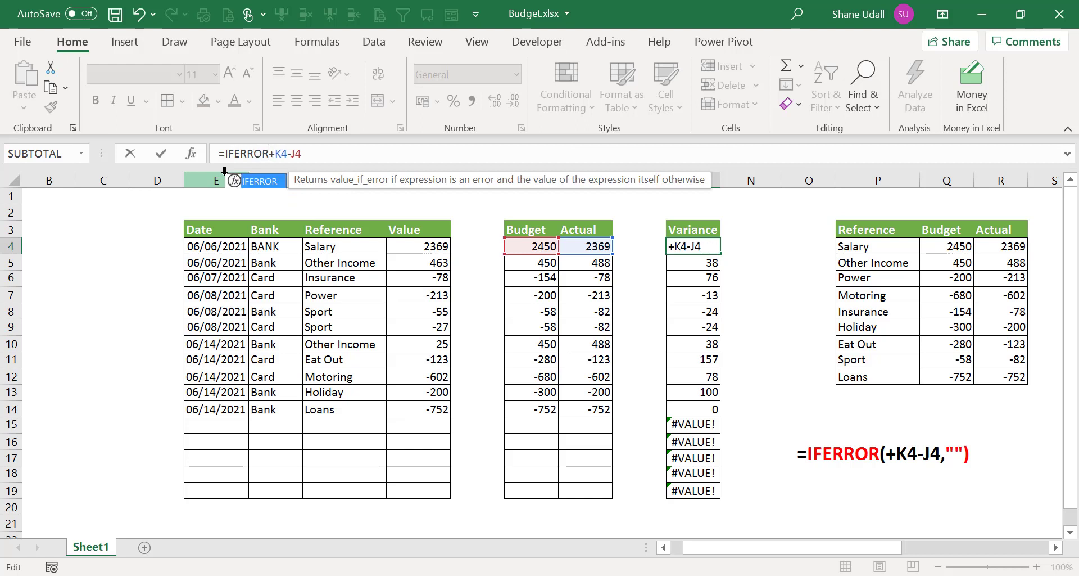
pyautogui.write('(')
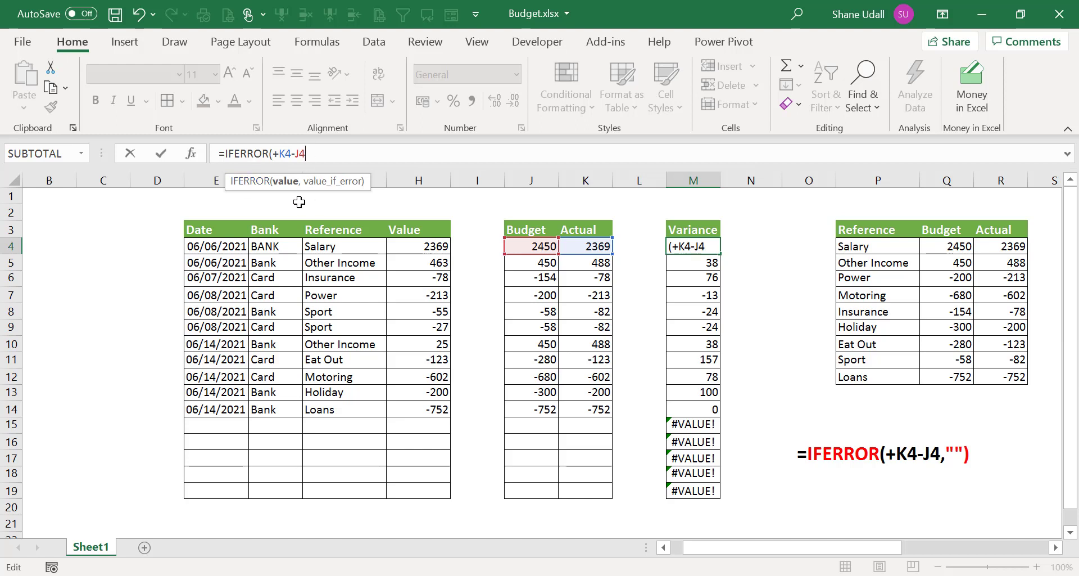
pyautogui.write('+K4-J4,')
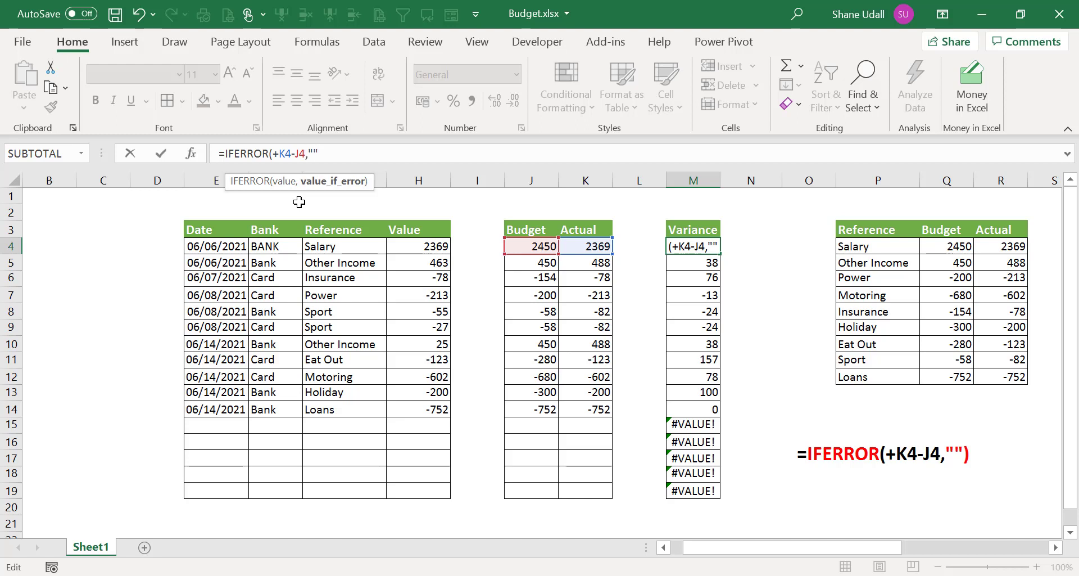
pyautogui.write('"")')
pyautogui.press('Return')
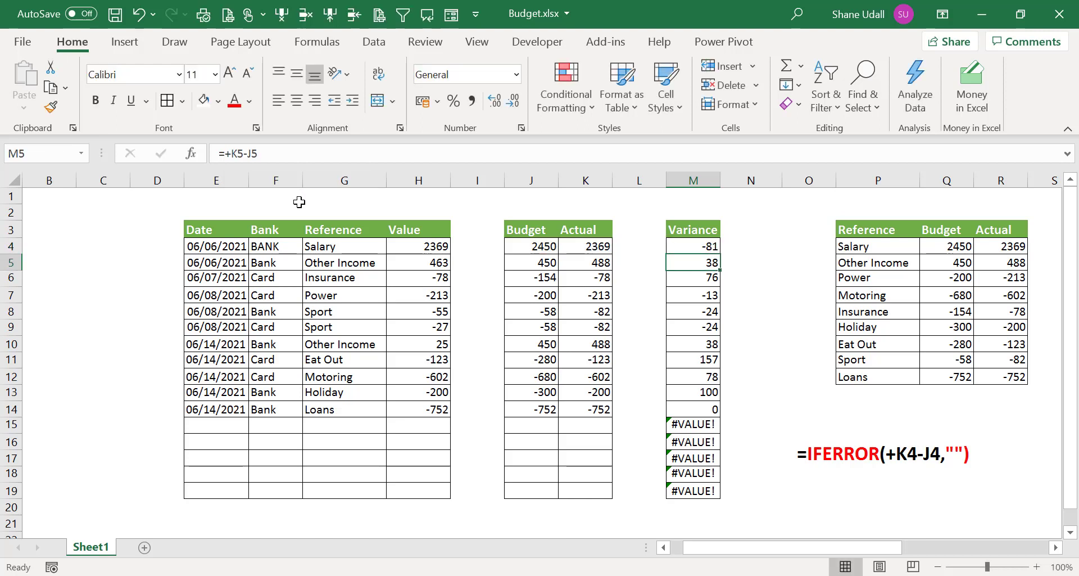
# Fill the IFERROR formula from M4 down through M19 in the Variance column.
pyautogui.click(709, 248)
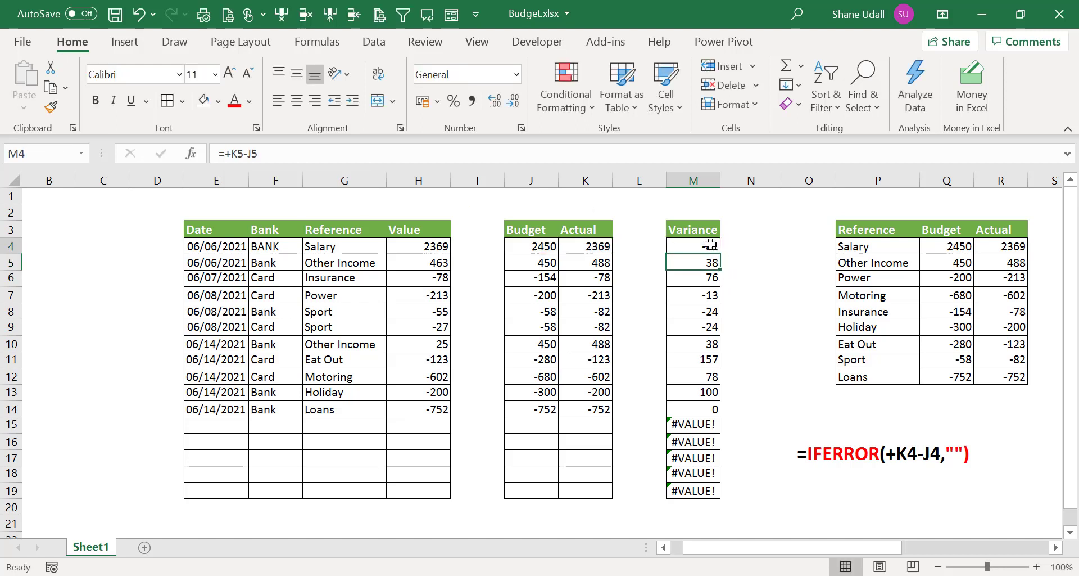
pyautogui.moveTo(721, 255); pyautogui.dragTo(720, 497)
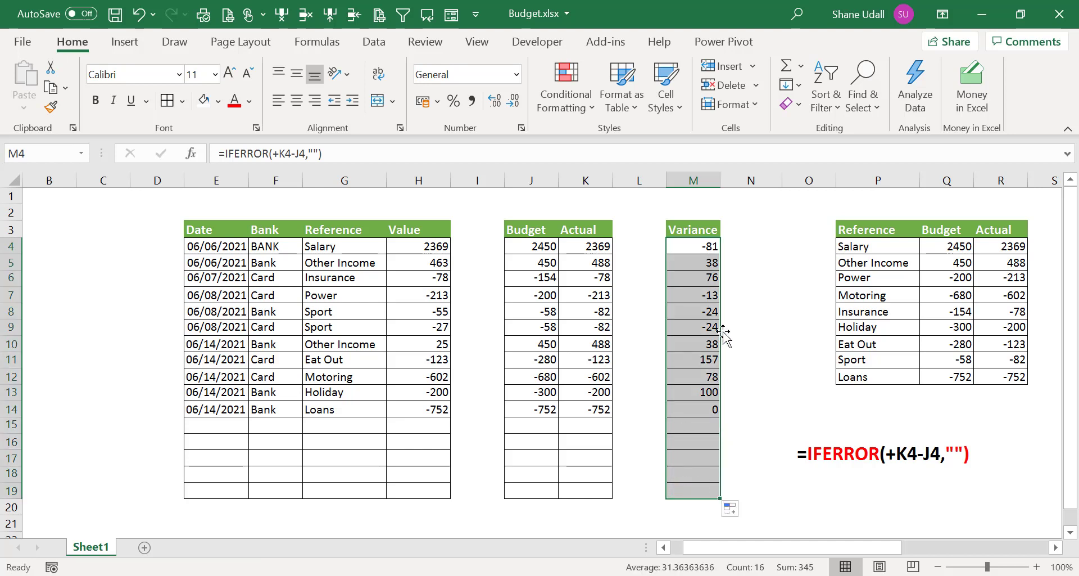
pyautogui.click(710, 247)
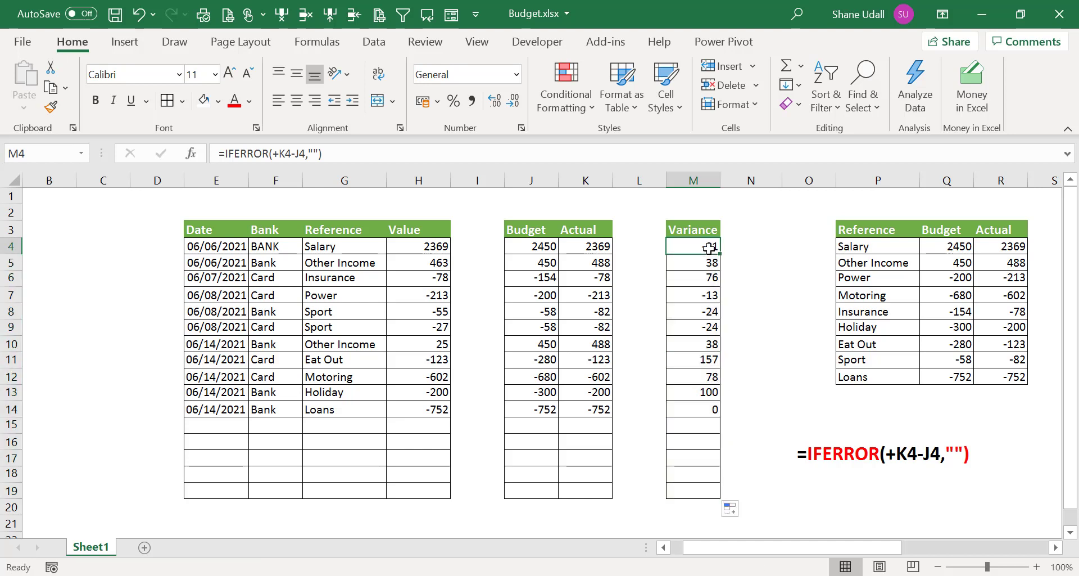
# Review the formulas down the Variance column and the Reference, Bank and Value entries of the transaction table.
pyautogui.hotkey('ctrl', 'z')
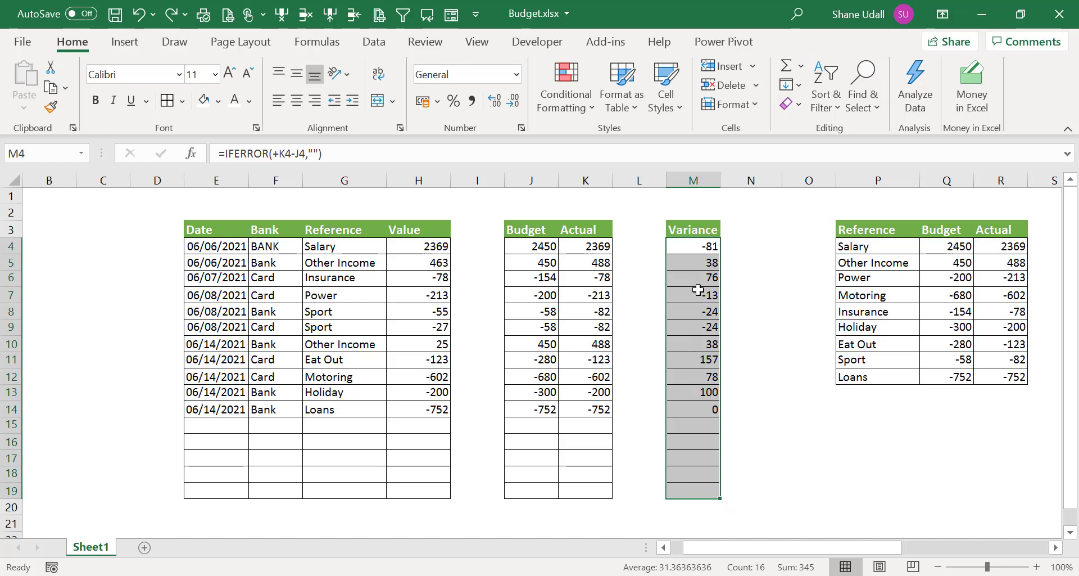
pyautogui.click(693, 246)
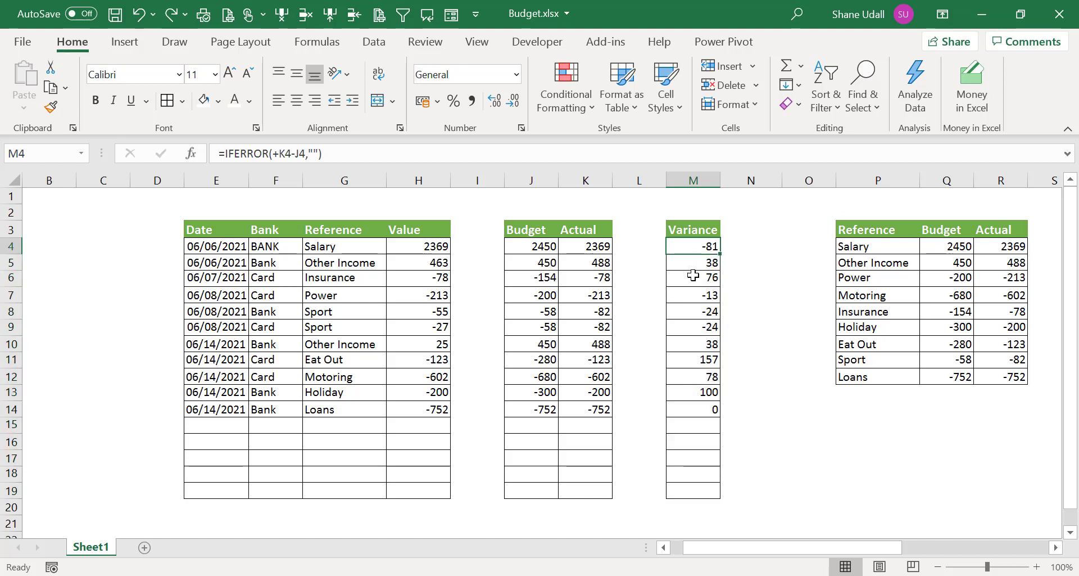
pyautogui.click(693, 275)
pyautogui.click(693, 294)
pyautogui.click(694, 359)
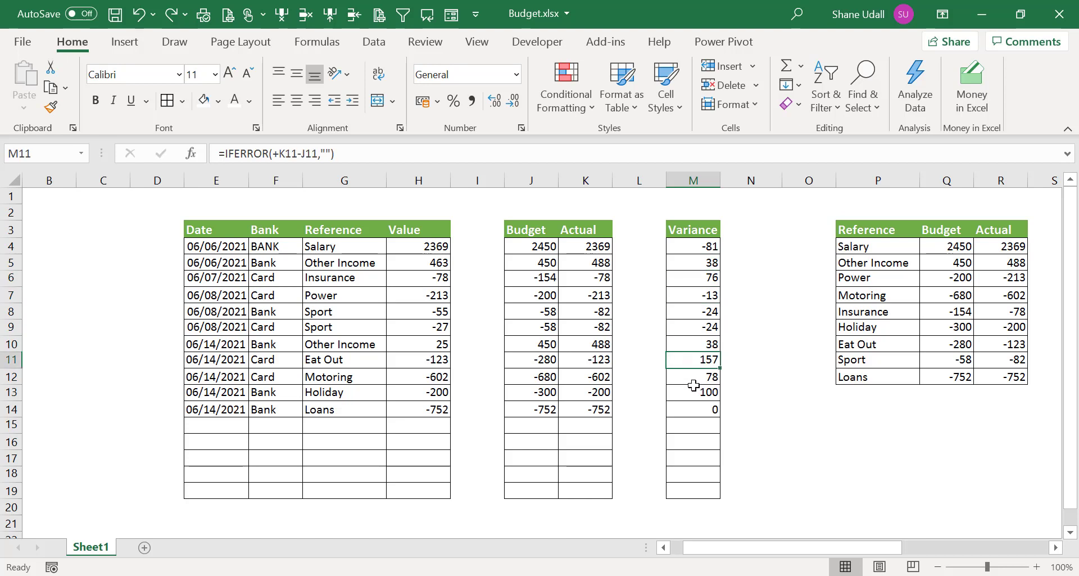
pyautogui.click(694, 392)
pyautogui.click(691, 415)
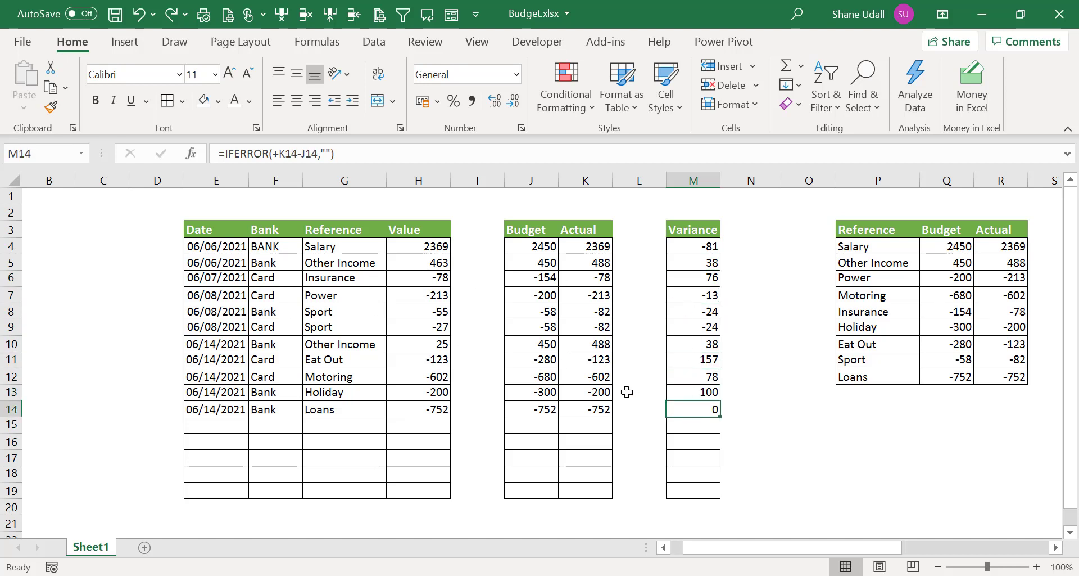
pyautogui.click(363, 412)
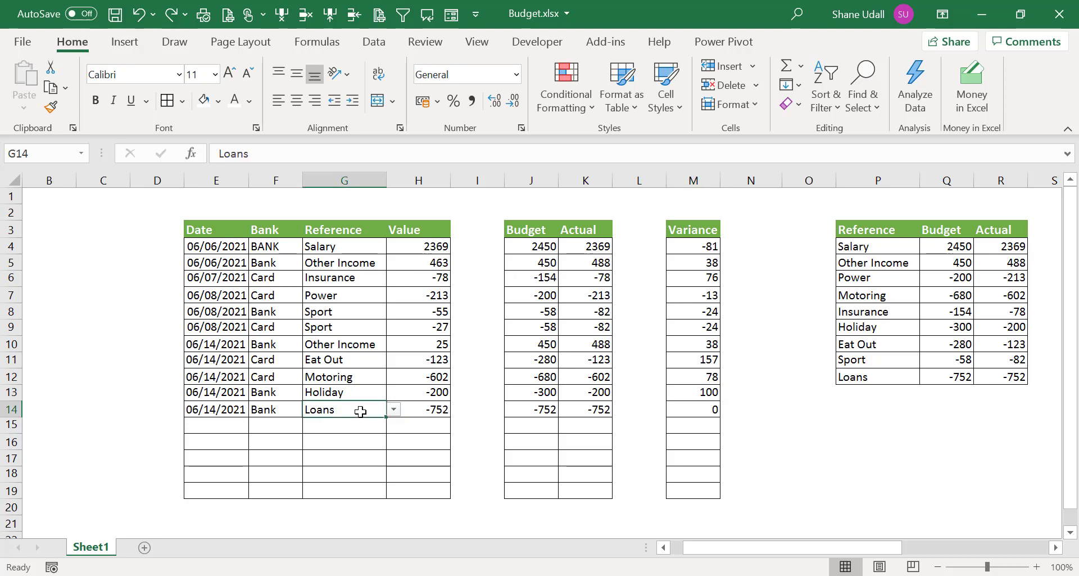
pyautogui.click(348, 379)
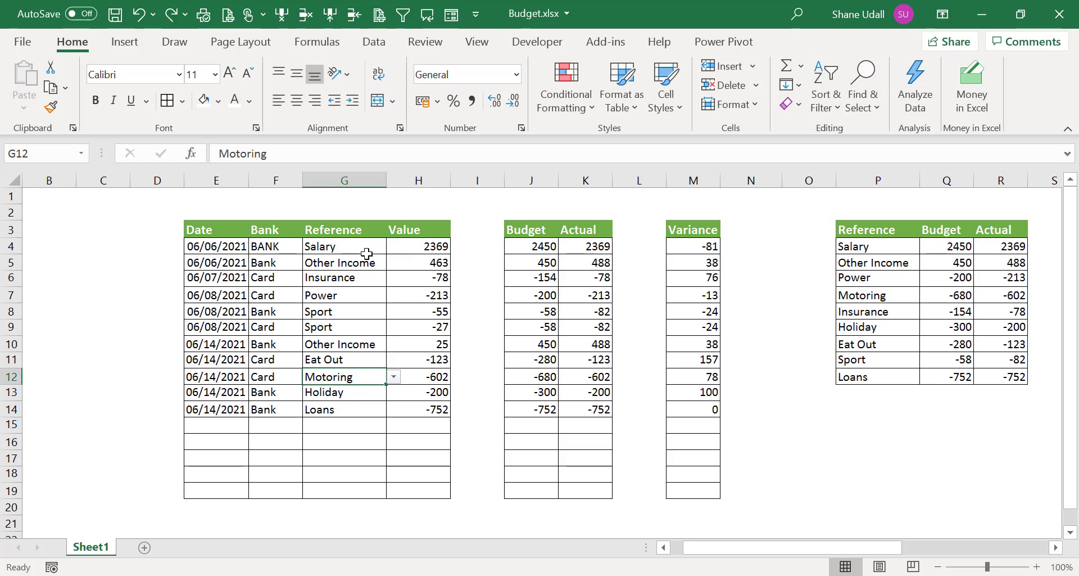
pyautogui.moveTo(290, 249); pyautogui.dragTo(287, 413)
pyautogui.moveTo(436, 248); pyautogui.dragTo(434, 411)
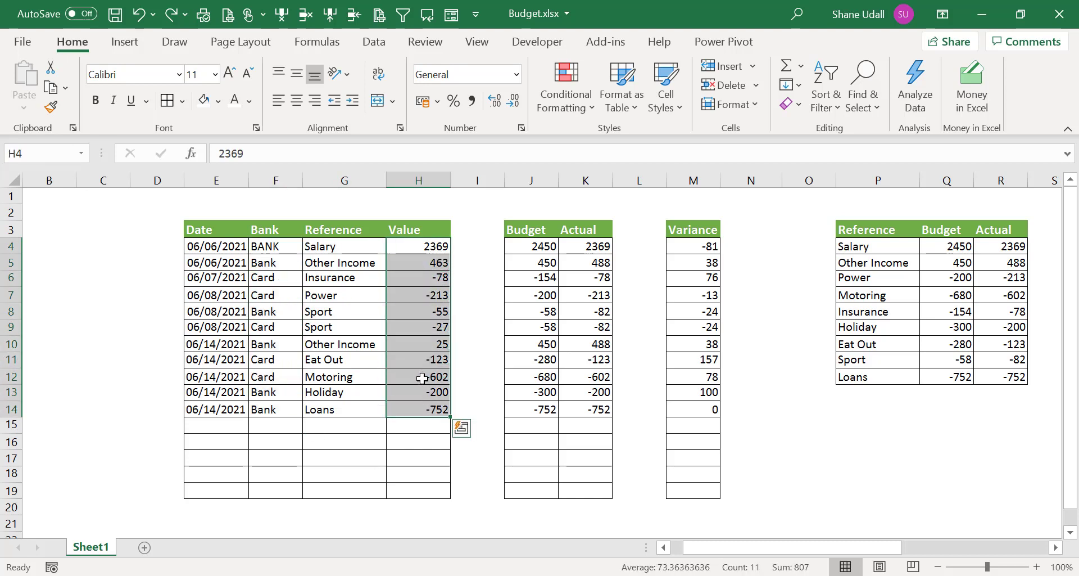
pyautogui.click(269, 247)
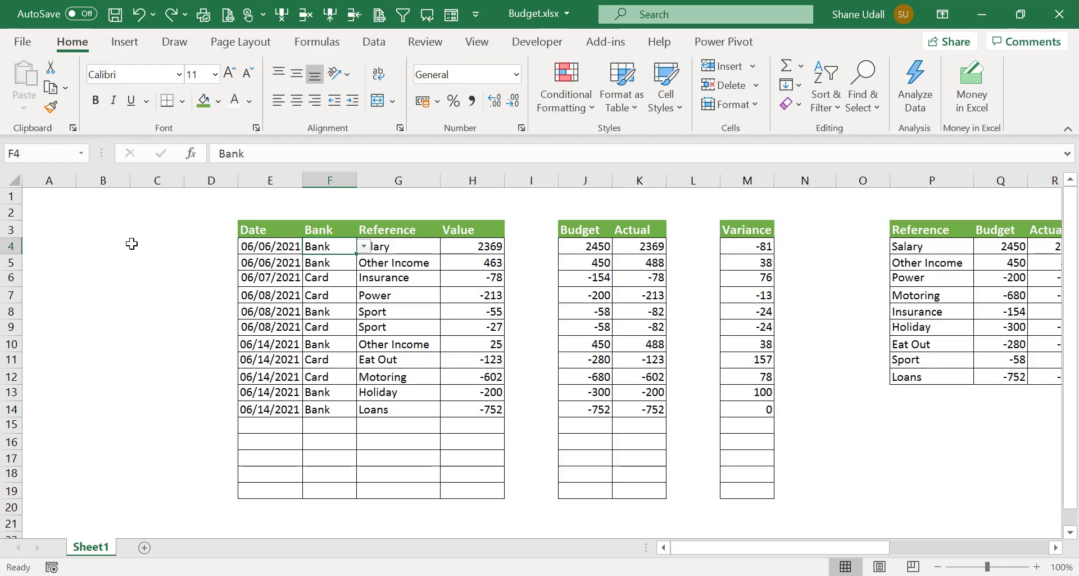
# Merge and center B3:C3 and enter the heading "Bank Account" in it.
pyautogui.click(89, 228)
pyautogui.moveTo(89, 228); pyautogui.dragTo(145, 228)
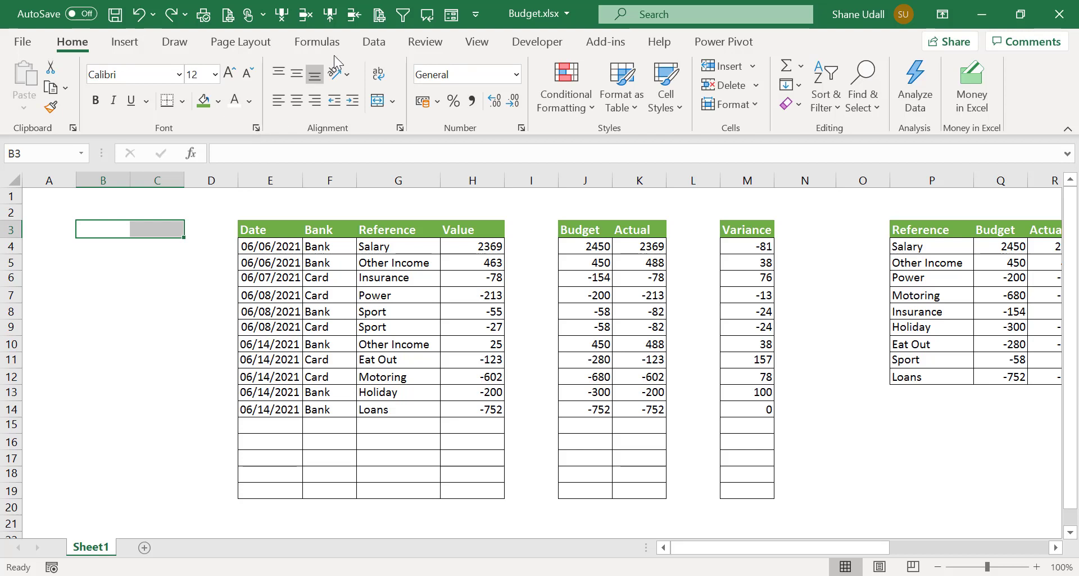
pyautogui.click(379, 102)
pyautogui.write('Ba')
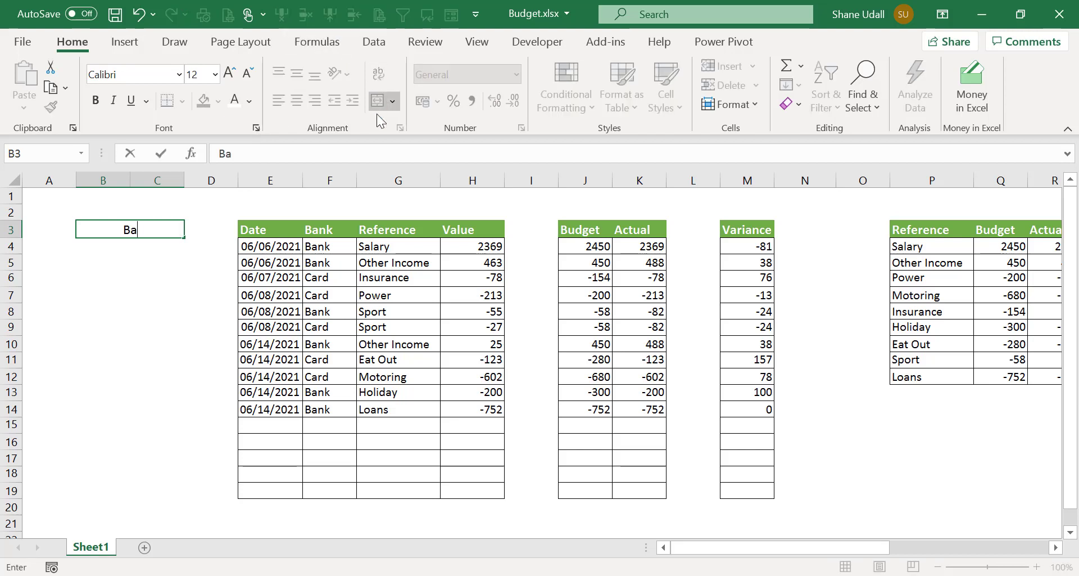
pyautogui.write('nk Account')
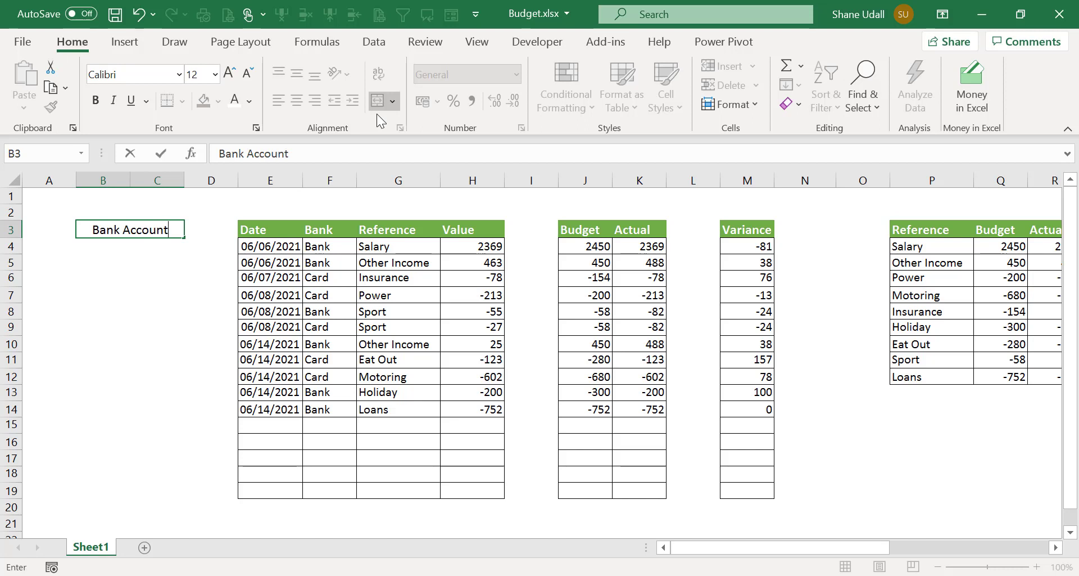
pyautogui.press('Return')
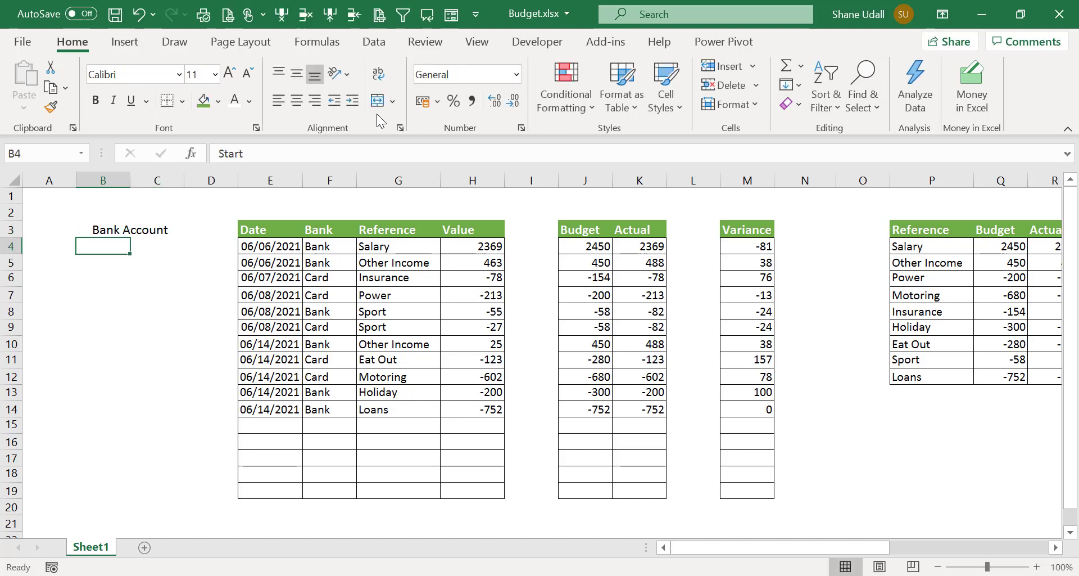
# Format the Bank Account heading with a green fill and bold white text.
pyautogui.click(111, 232)
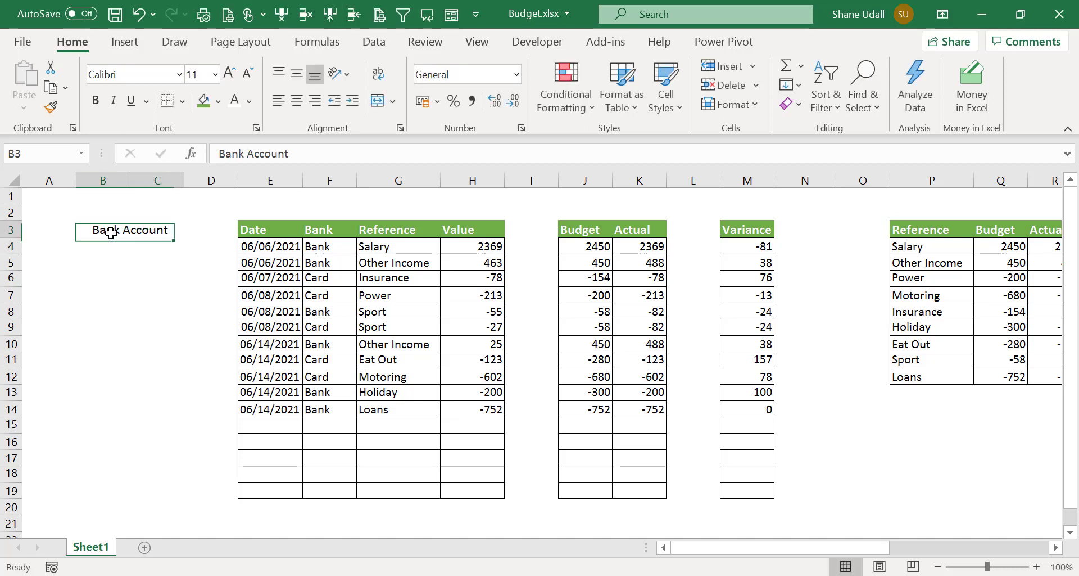
pyautogui.click(203, 98)
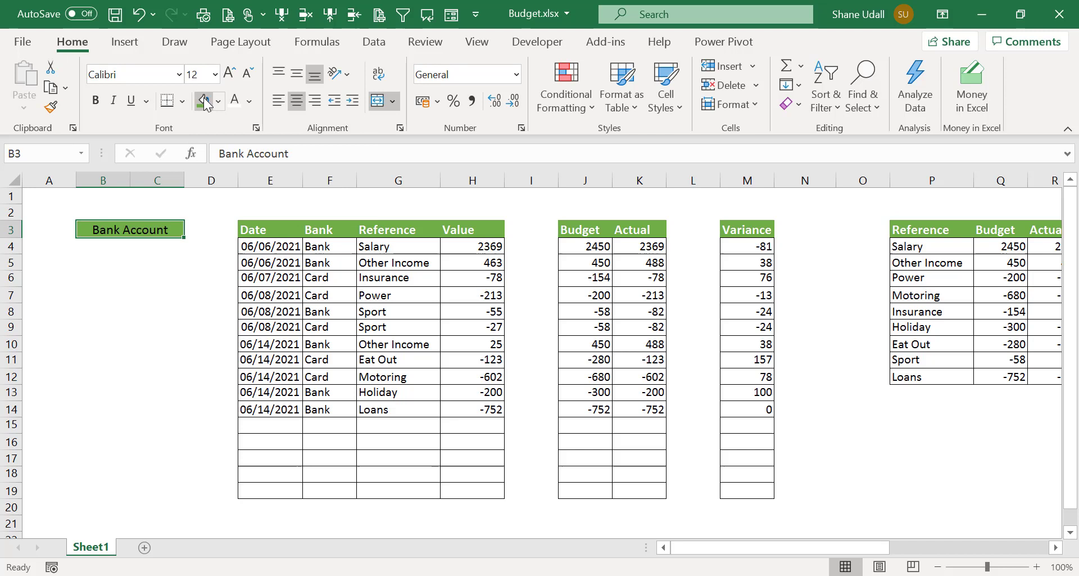
pyautogui.click(237, 103)
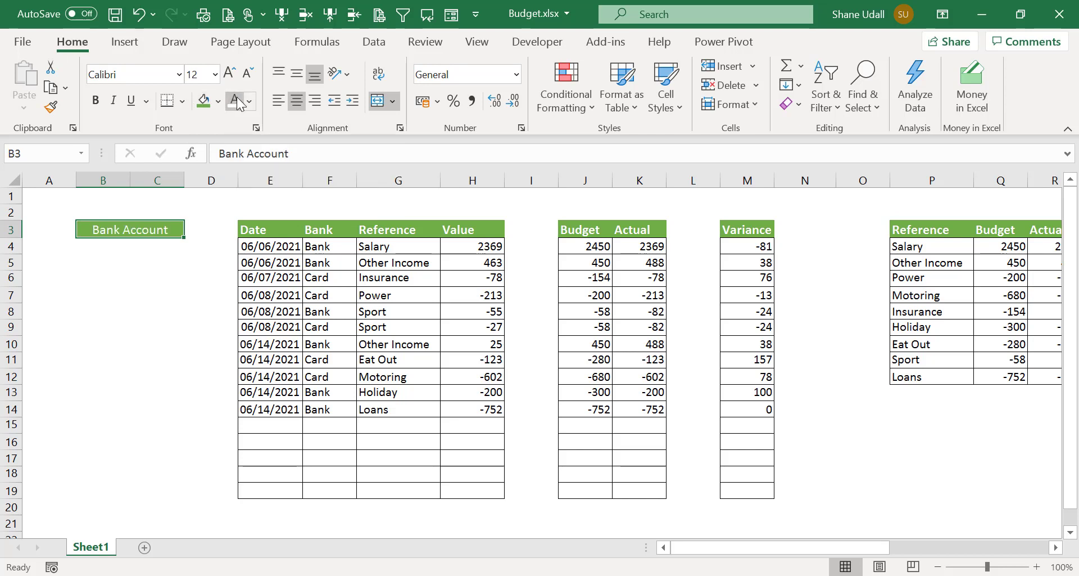
pyautogui.click(97, 102)
# Change the font colour of the labels in B4:B7 to green and increase their indent.
pyautogui.click(84, 279)
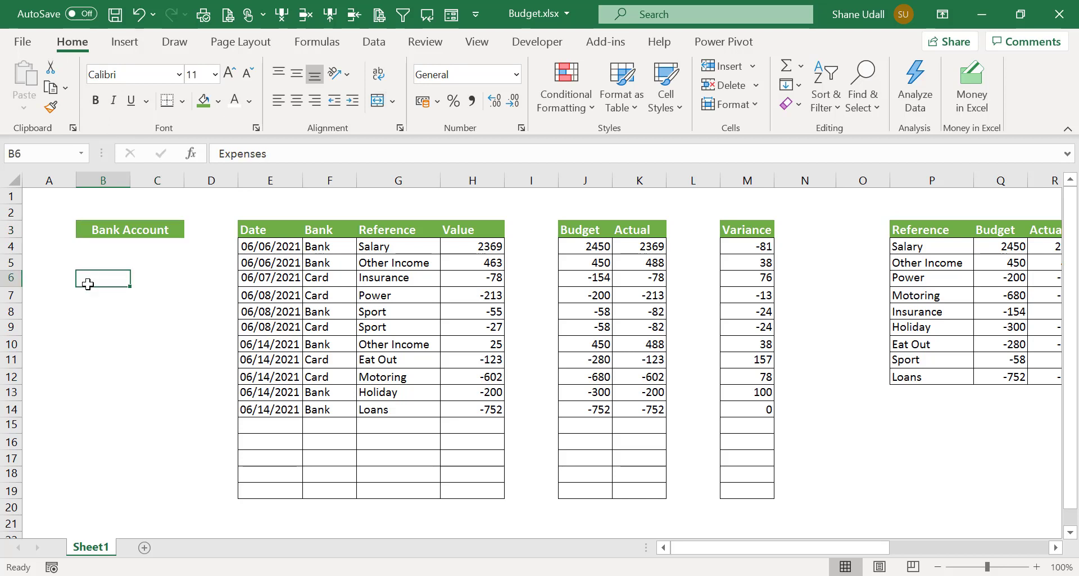
pyautogui.click(86, 295)
pyautogui.click(94, 244)
pyautogui.moveTo(95, 244); pyautogui.dragTo(93, 289)
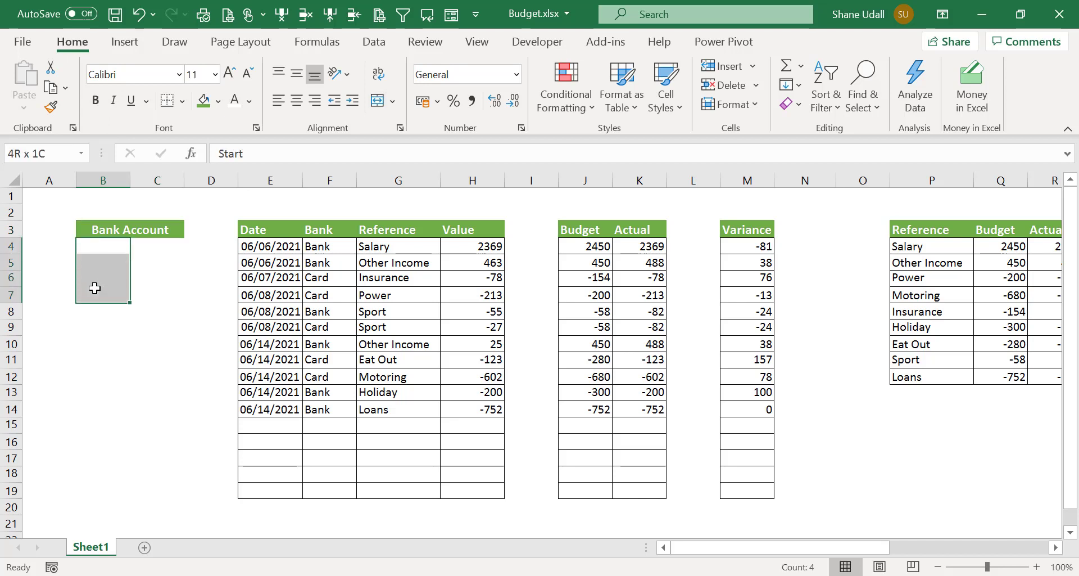
pyautogui.click(251, 100)
pyautogui.click(366, 169)
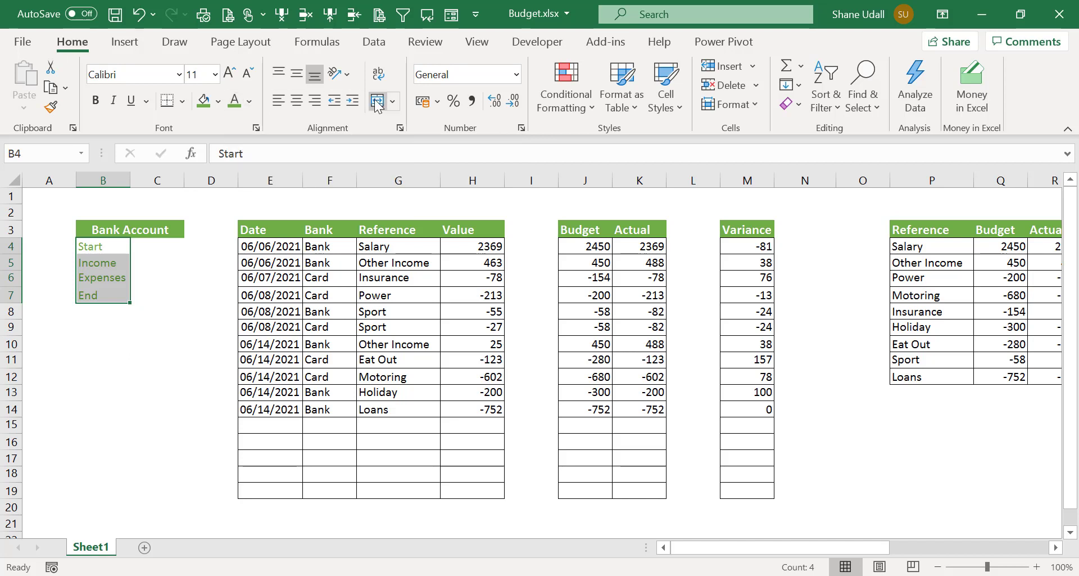
pyautogui.click(350, 102)
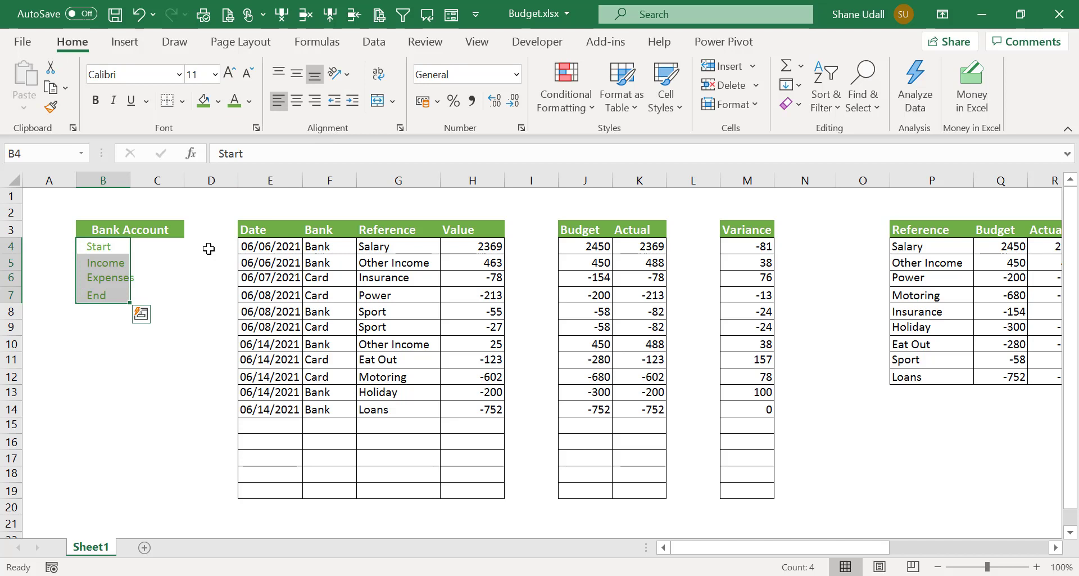
# Apply all borders to the Bank Account summary cells B4:C7.
pyautogui.moveTo(99, 246); pyautogui.dragTo(153, 292)
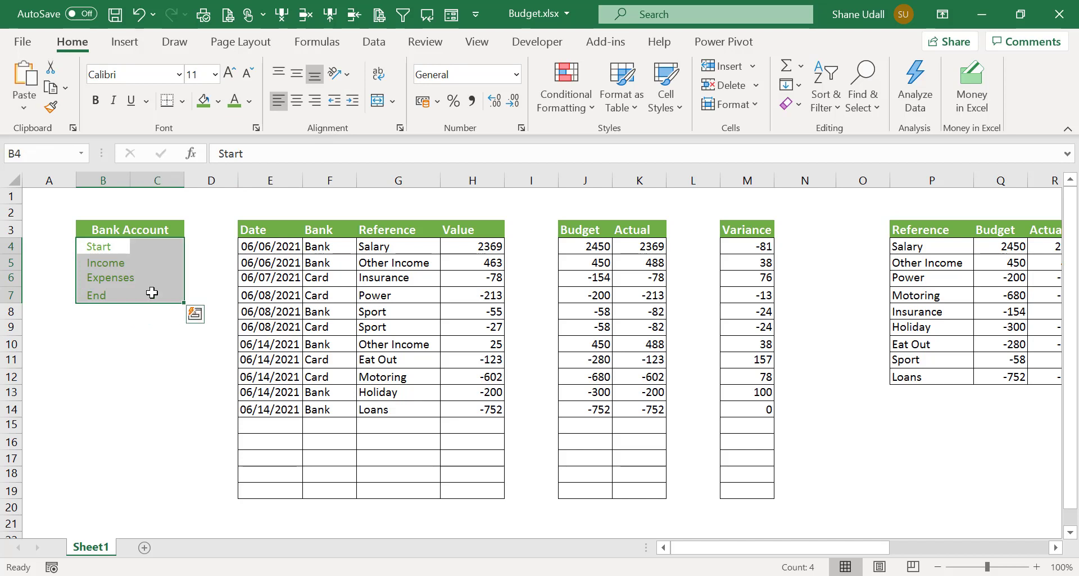
pyautogui.click(183, 102)
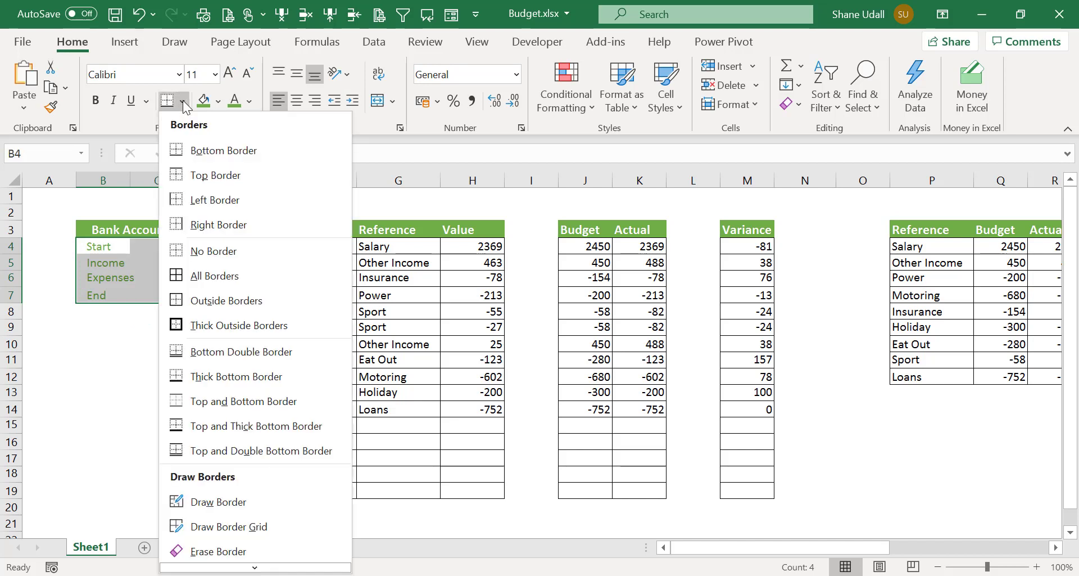
pyautogui.click(198, 277)
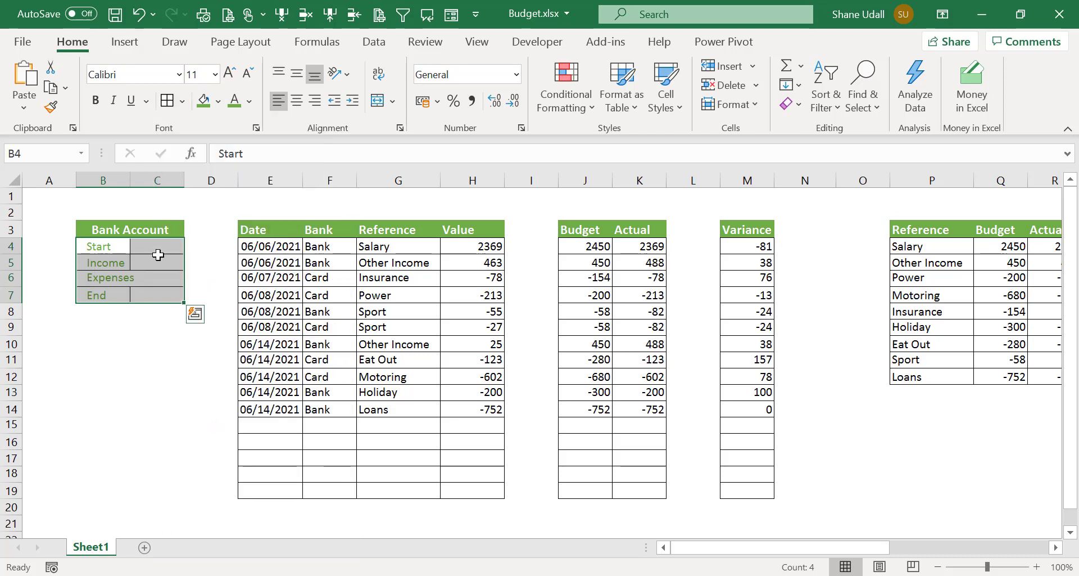
pyautogui.click(119, 374)
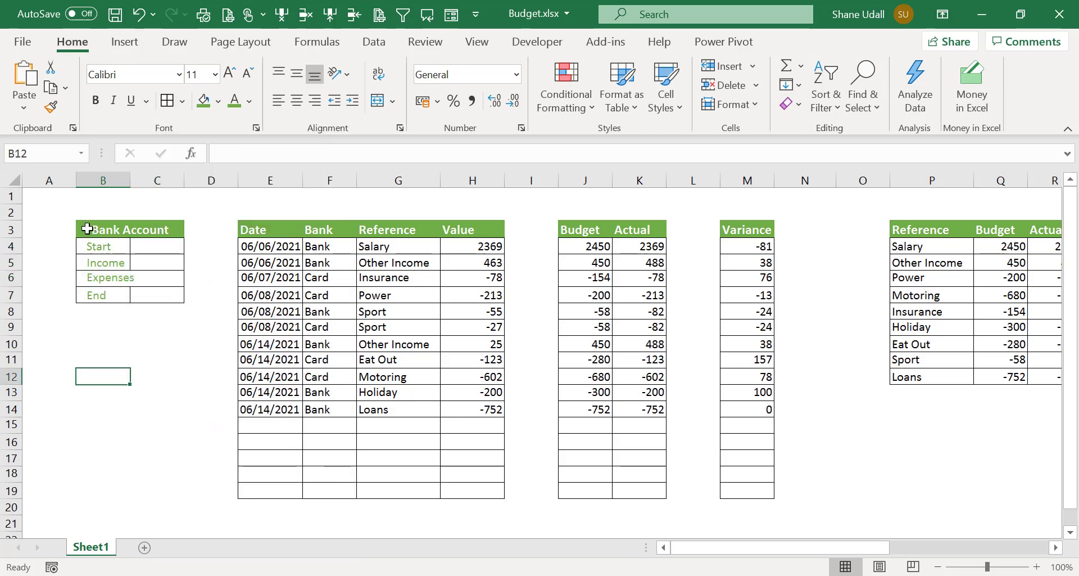
# Copy the Bank Account block B3:C7 and paste the duplicate at B9.
pyautogui.moveTo(87, 227); pyautogui.dragTo(160, 288)
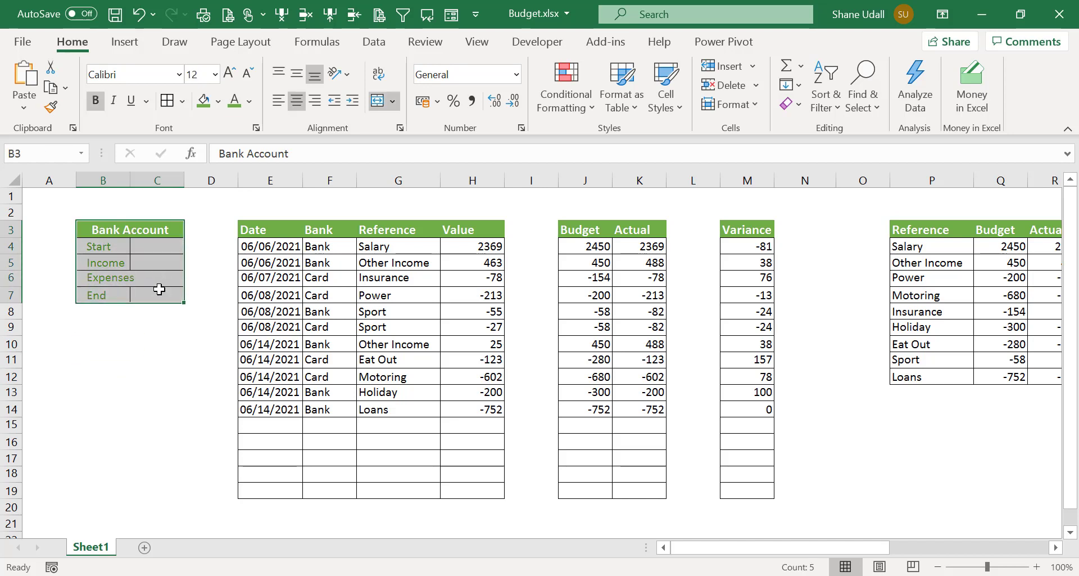
pyautogui.click(51, 87)
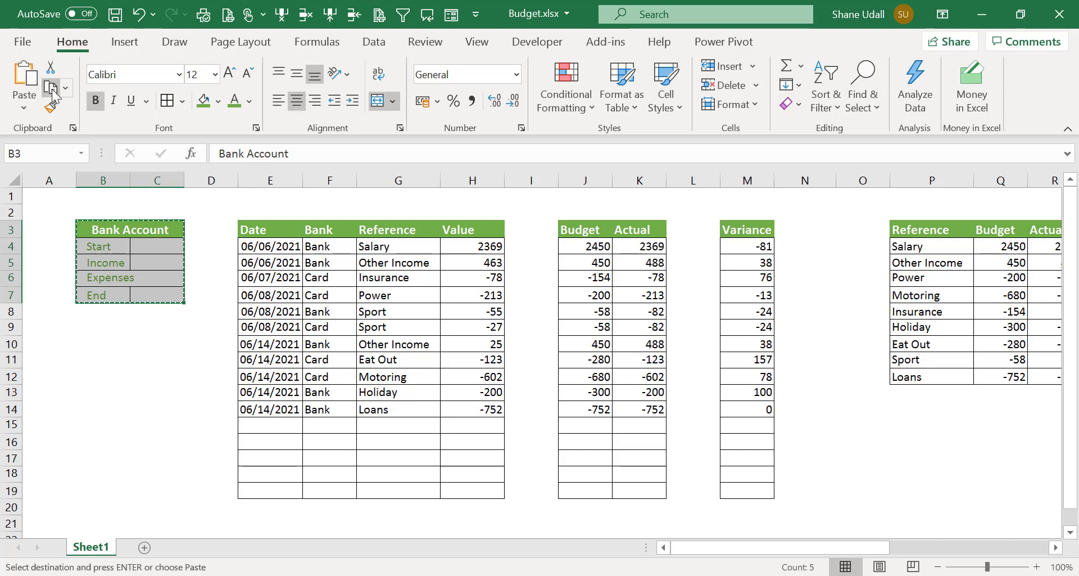
pyautogui.click(78, 332)
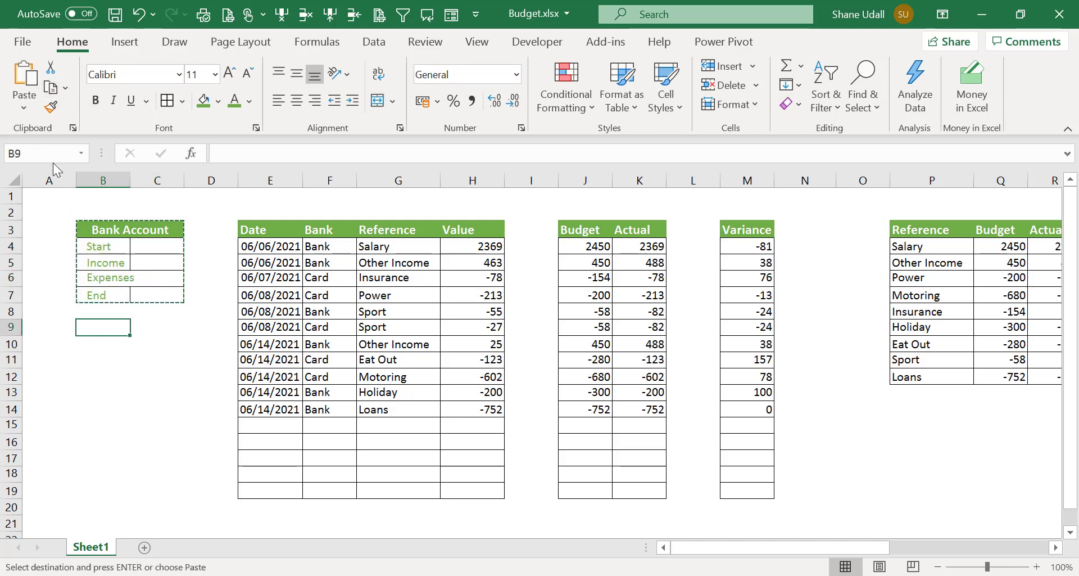
pyautogui.click(27, 84)
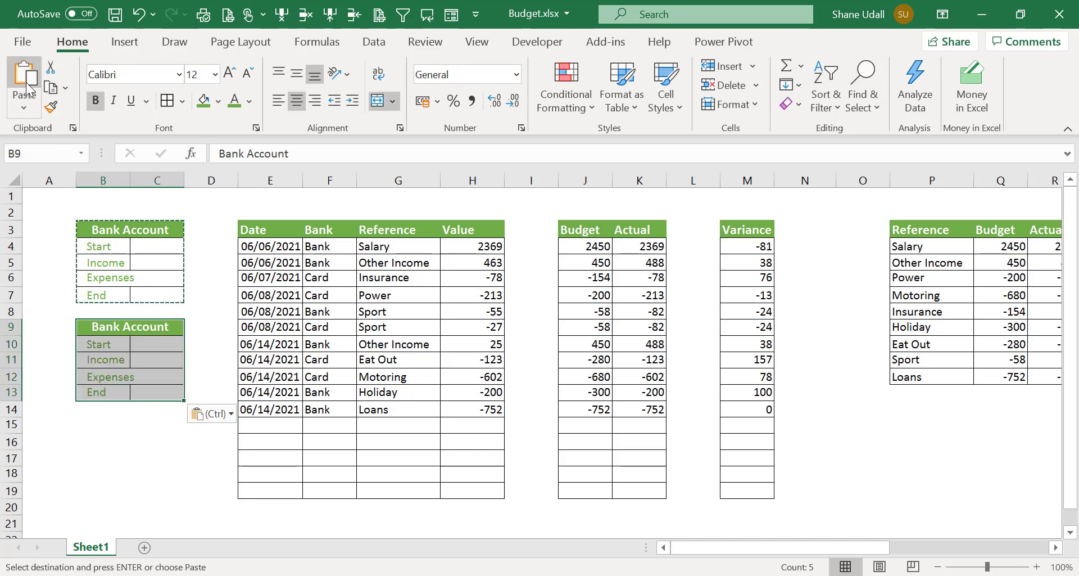
# Change the heading of the copied block in B9 to "Credit Card".
pyautogui.click(109, 326)
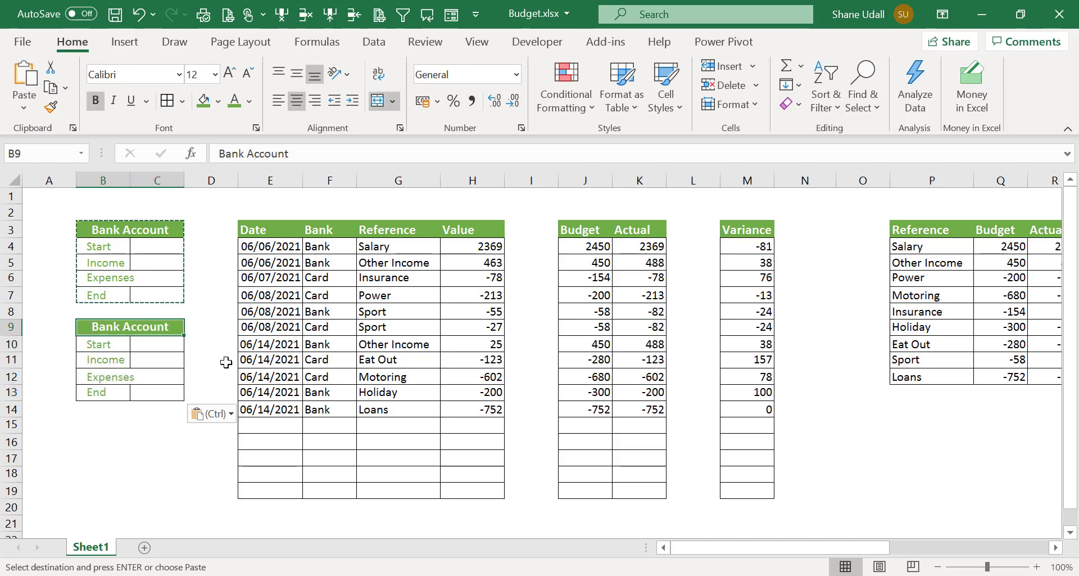
pyautogui.moveTo(289, 154); pyautogui.dragTo(219, 155)
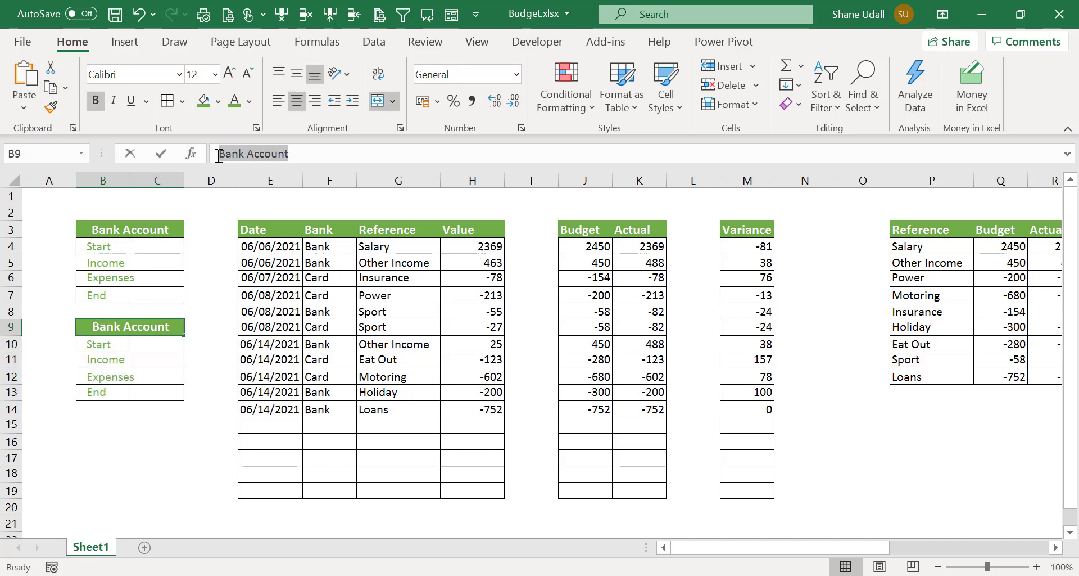
pyautogui.write('Card')
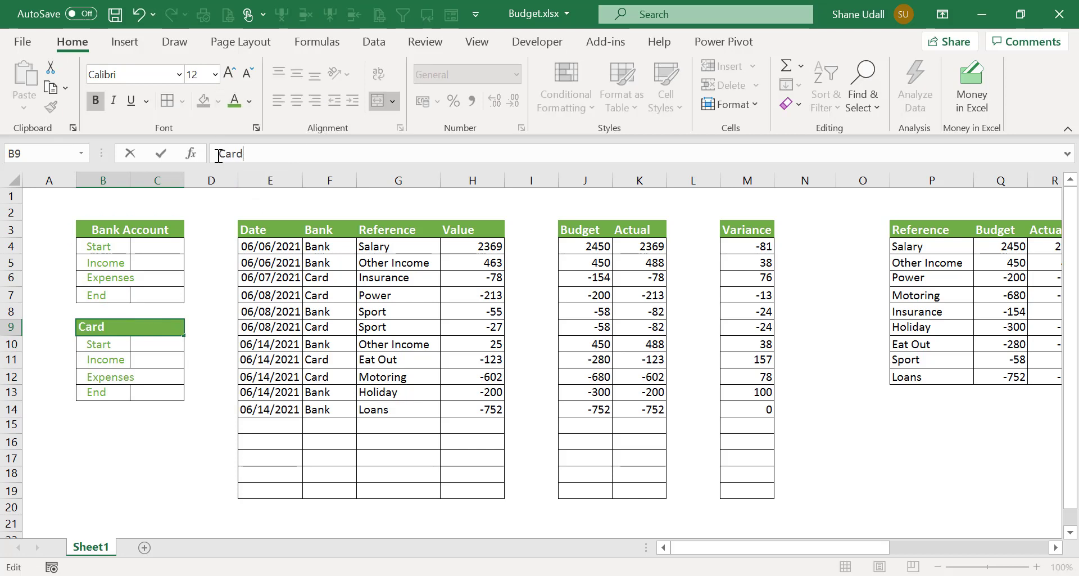
pyautogui.press('BackSpace')
pyautogui.press('BackSpace')
pyautogui.press('BackSpace')
pyautogui.write('redit Ca')
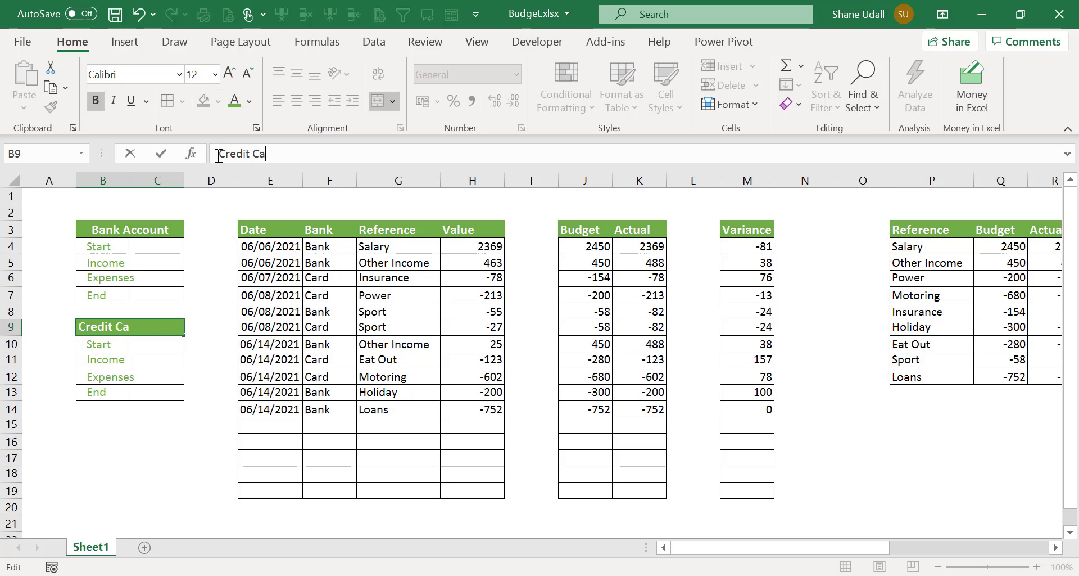
pyautogui.write('rd')
pyautogui.press('Return')
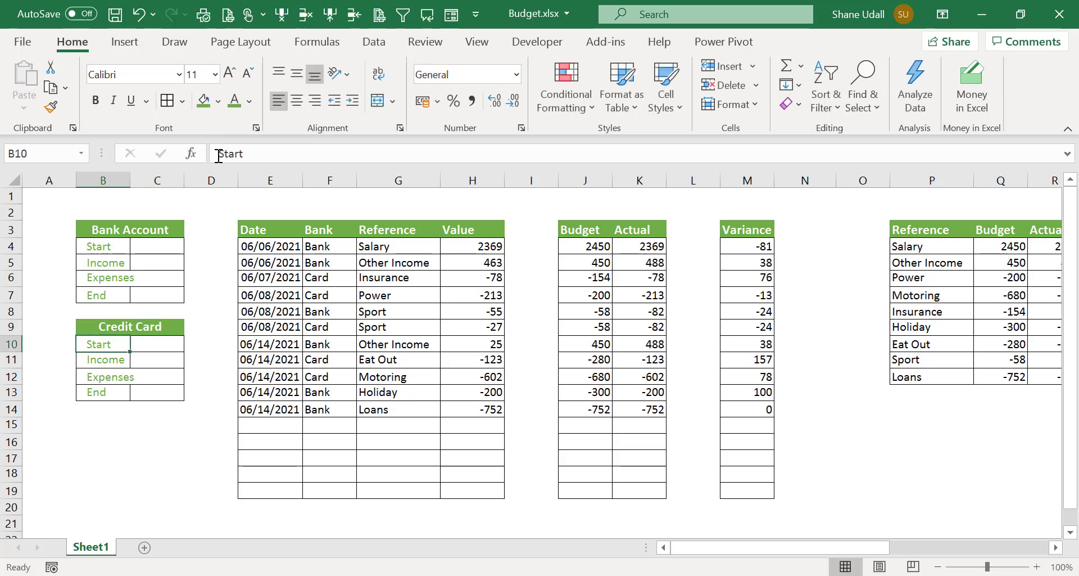
# Enter 500 as the Bank Account start balance in C4.
pyautogui.click(167, 248)
pyautogui.write('500')
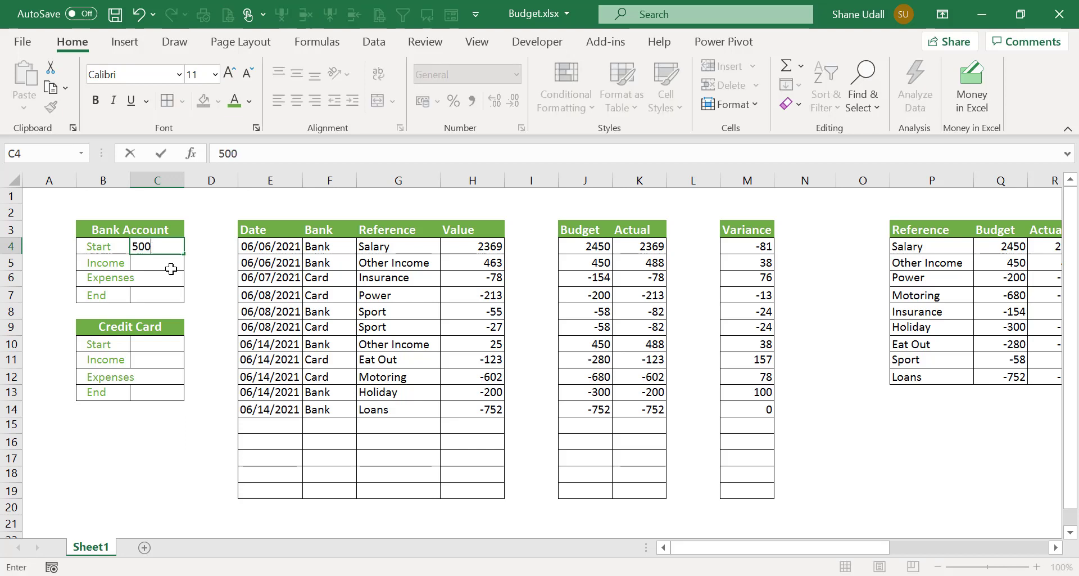
pyautogui.press('Return')
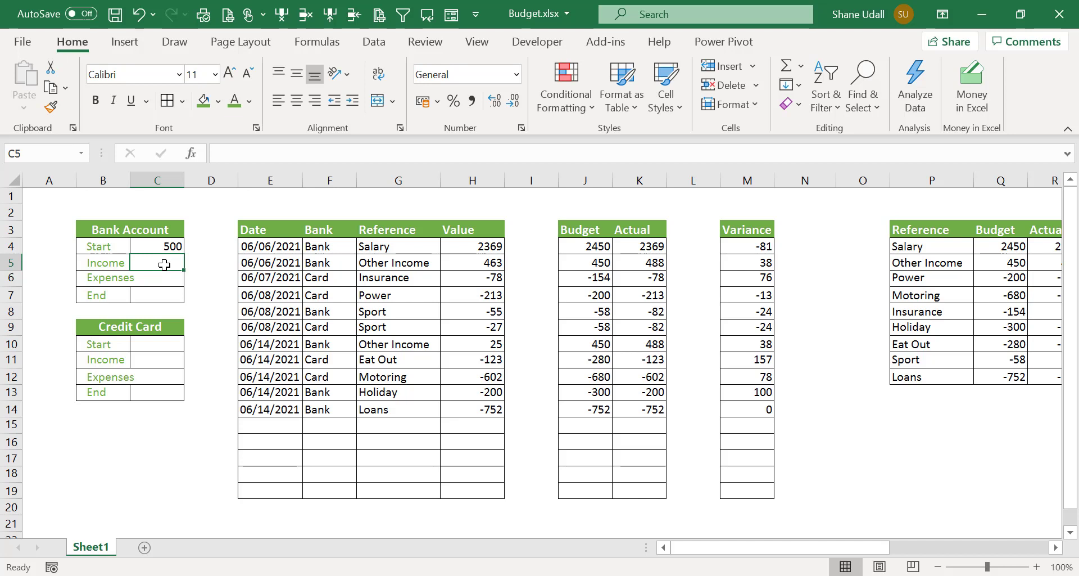
# Examine which transactions in F4:F19 are Bank entries and which of their amounts in H4:H19 are positive income.
pyautogui.click(329, 246)
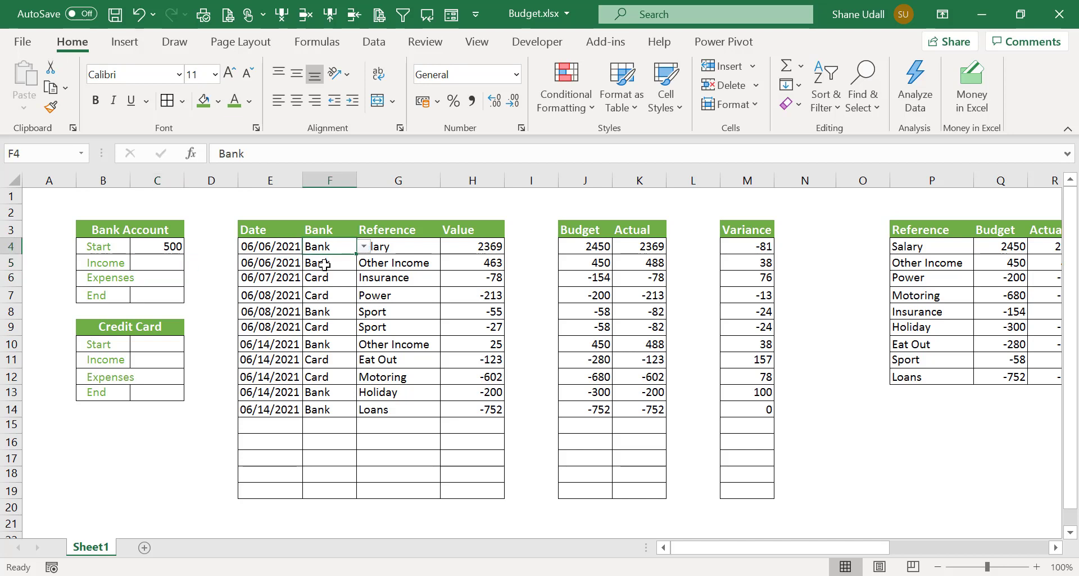
pyautogui.click(329, 264)
pyautogui.click(329, 248)
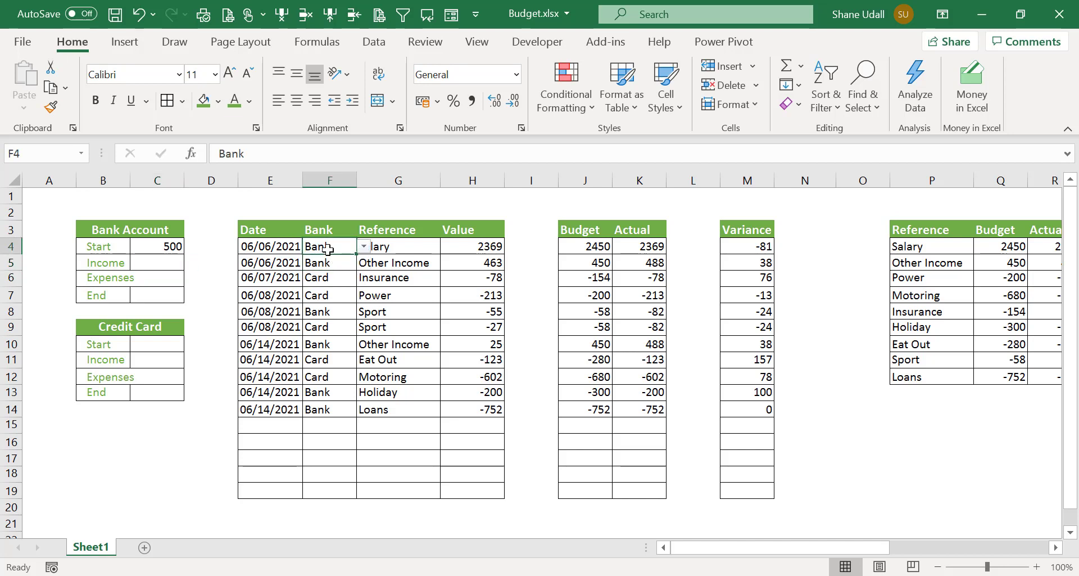
pyautogui.click(328, 313)
pyautogui.click(475, 247)
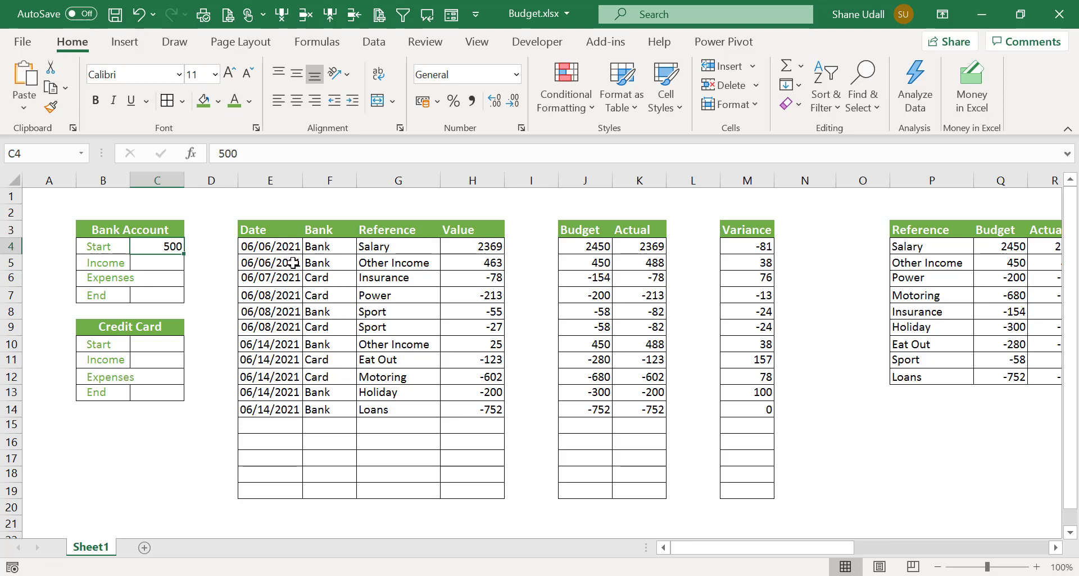
pyautogui.moveTo(335, 247); pyautogui.dragTo(330, 491)
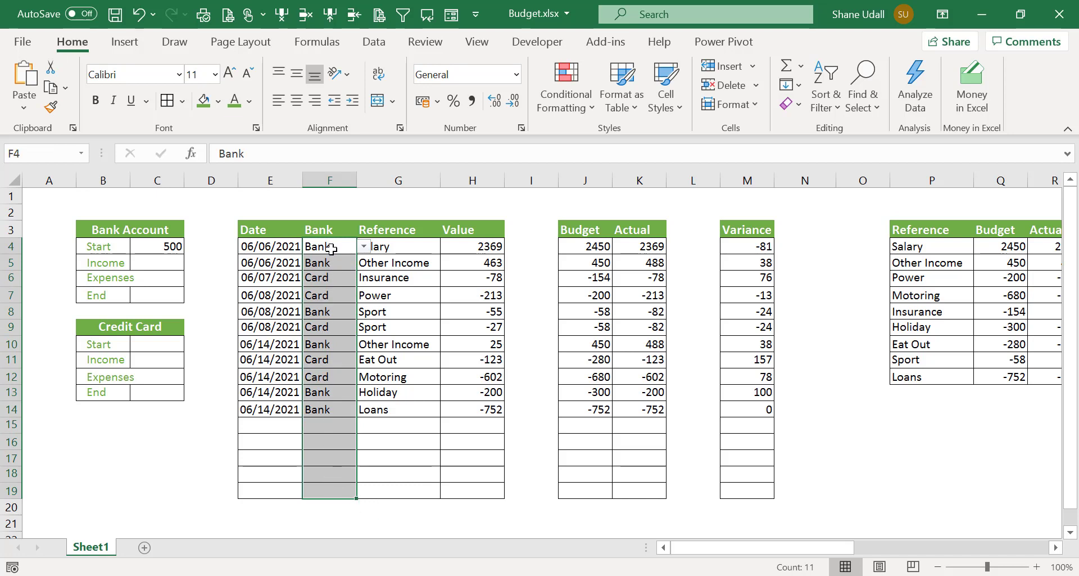
pyautogui.click(331, 249)
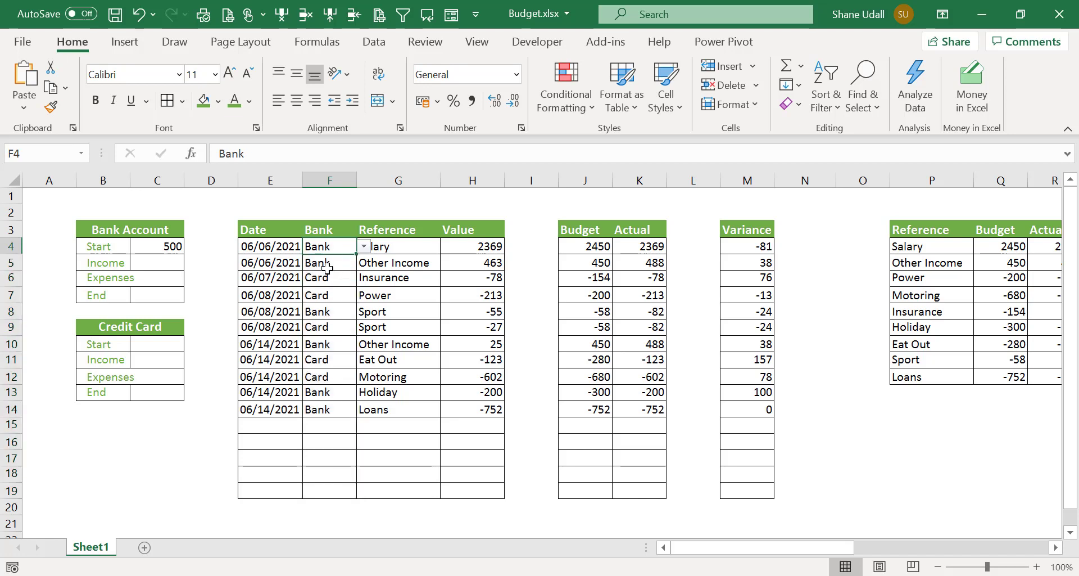
pyautogui.click(328, 269)
pyautogui.click(320, 347)
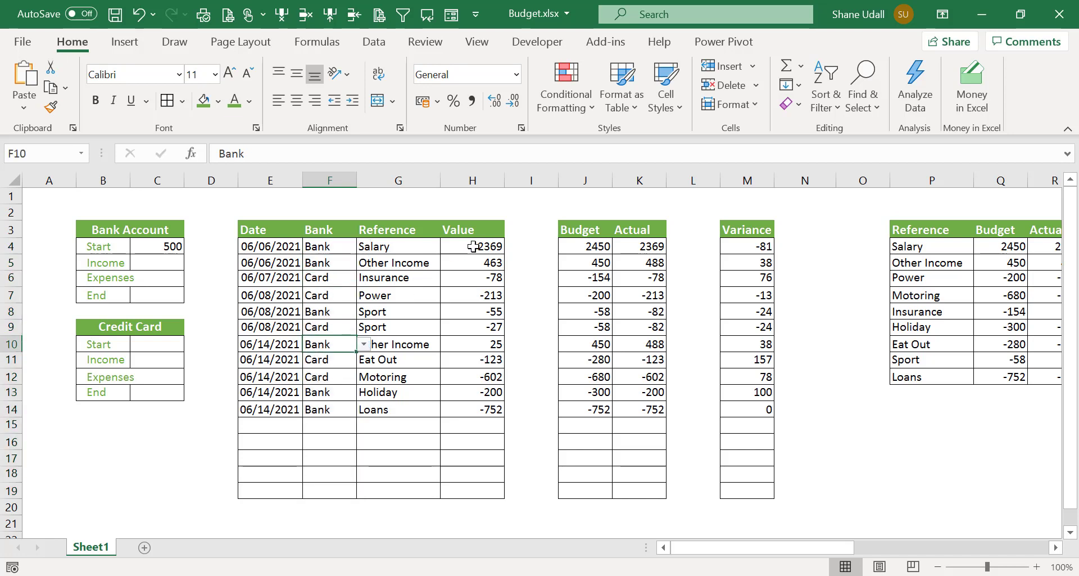
pyautogui.moveTo(474, 246); pyautogui.dragTo(469, 480)
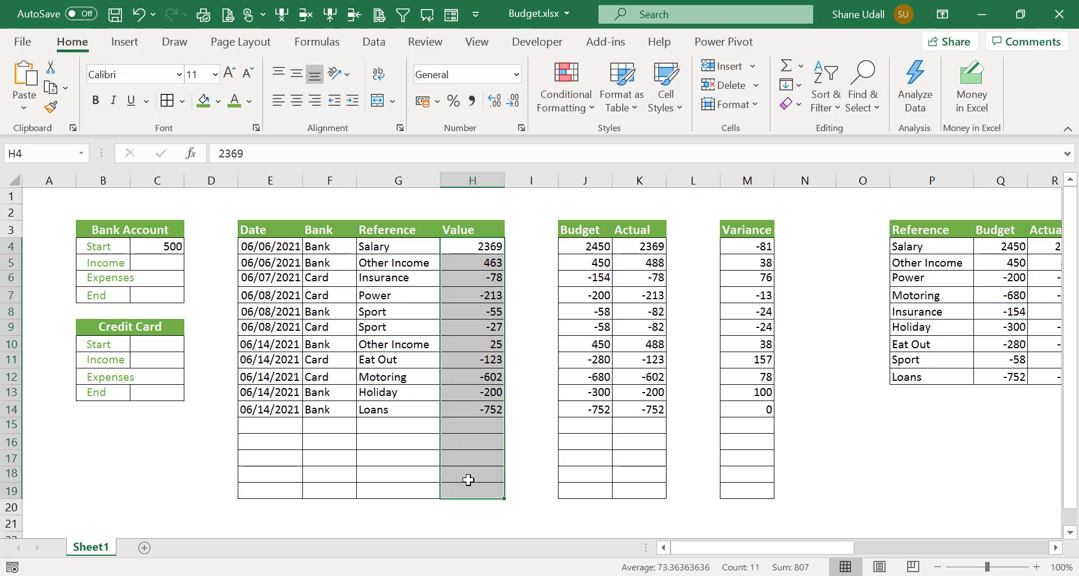
pyautogui.click(487, 247)
pyautogui.click(487, 263)
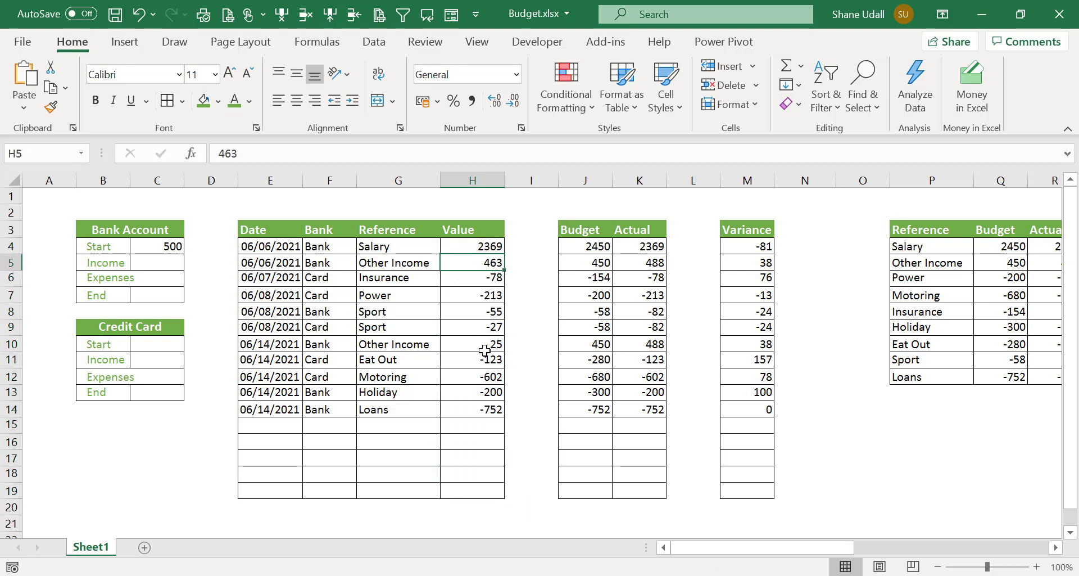
pyautogui.click(484, 345)
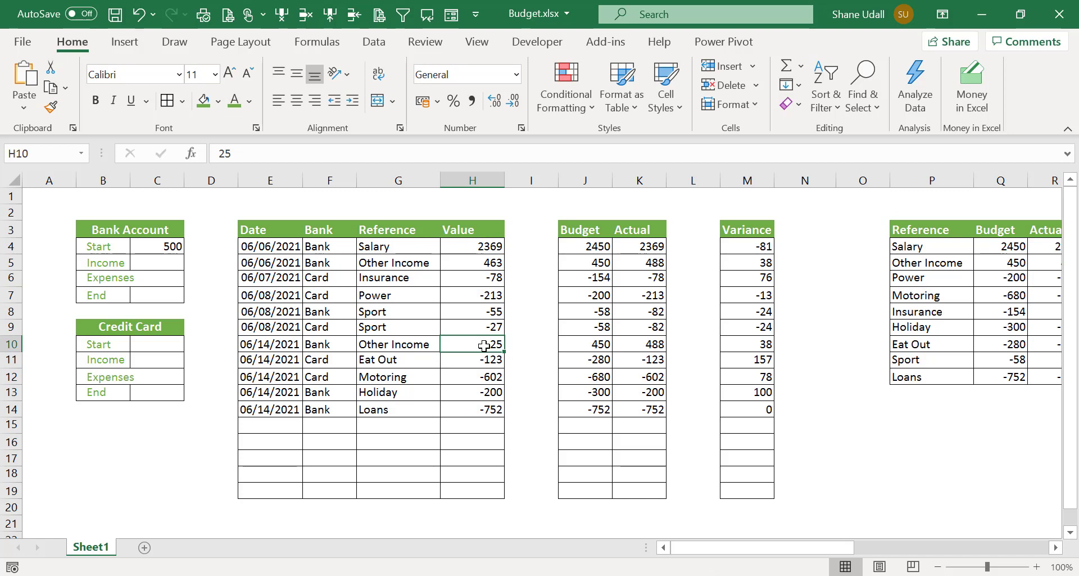
pyautogui.hotkey('ctrl', 'z')
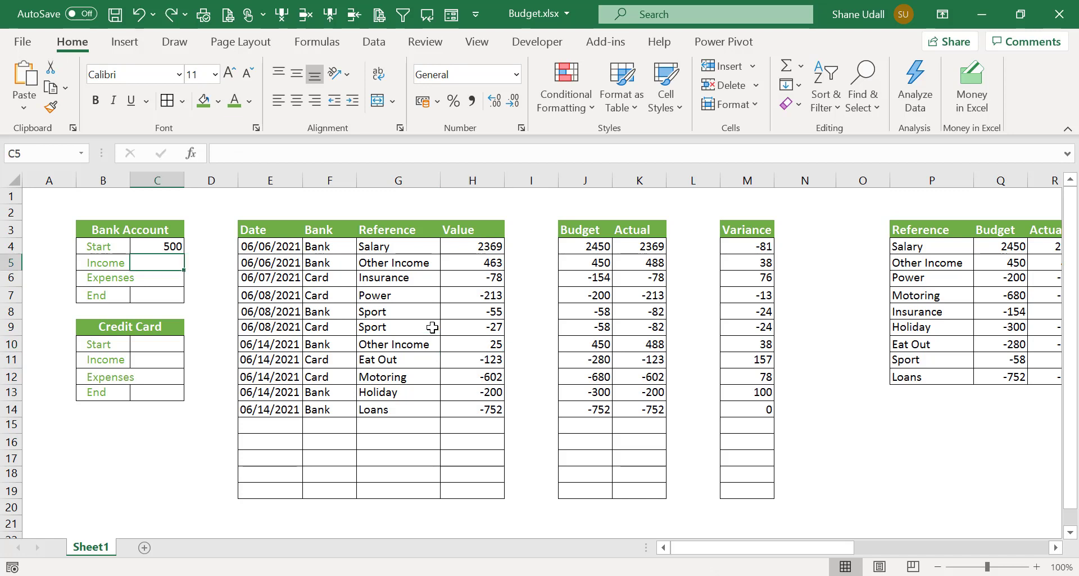
# Insert a new sheet column at column I, beside Value, and enter the heading "Bank +" in I3.
pyautogui.click(533, 231)
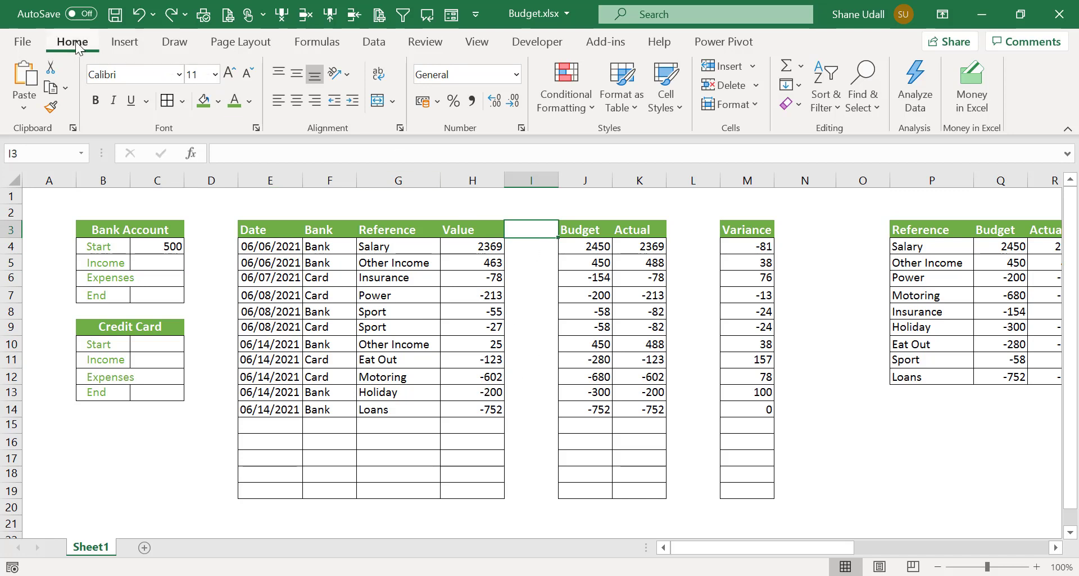
pyautogui.click(752, 66)
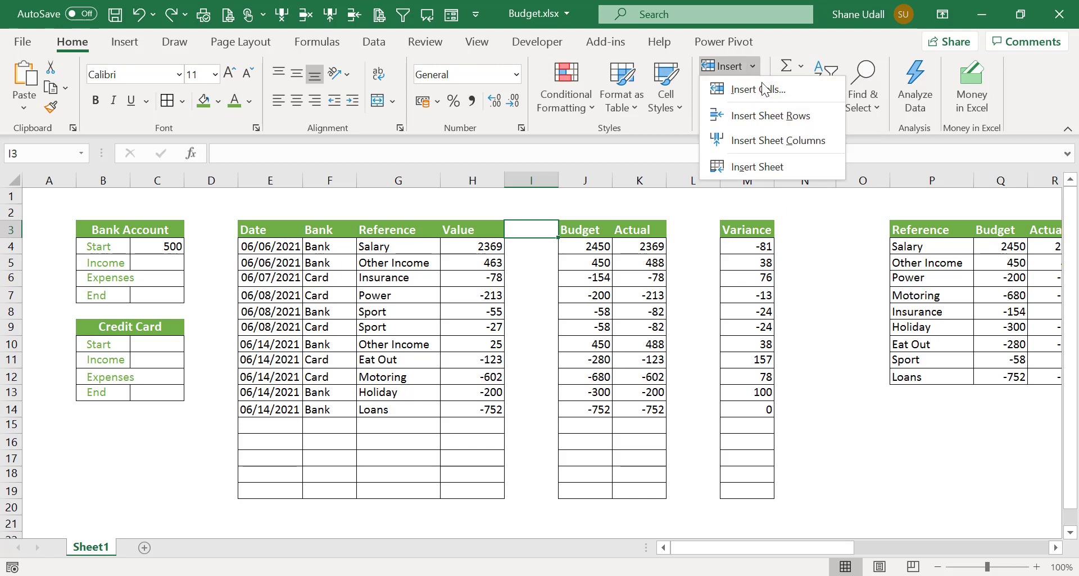
pyautogui.click(763, 142)
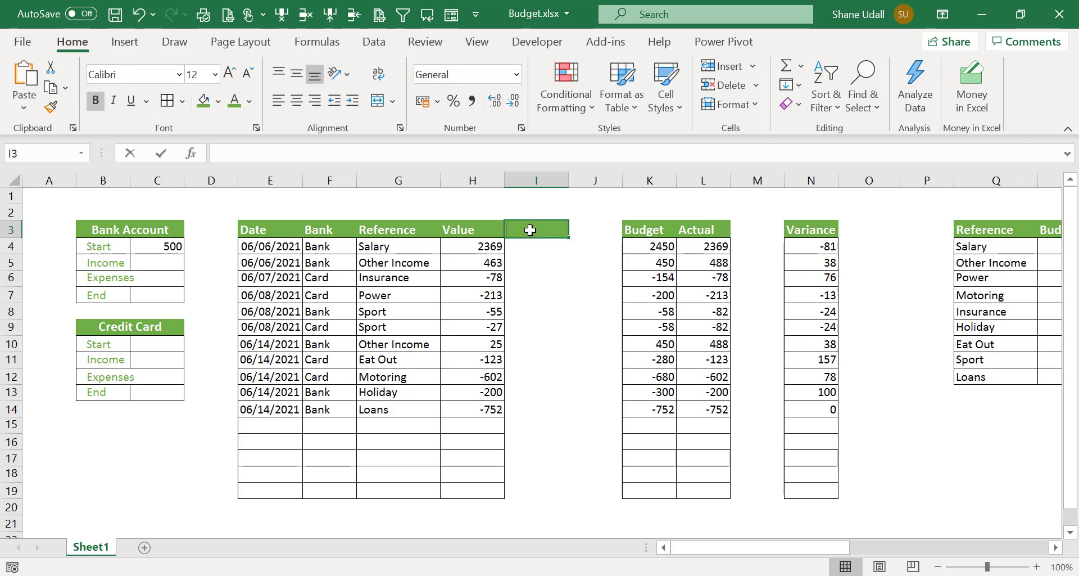
pyautogui.write('Bank ')
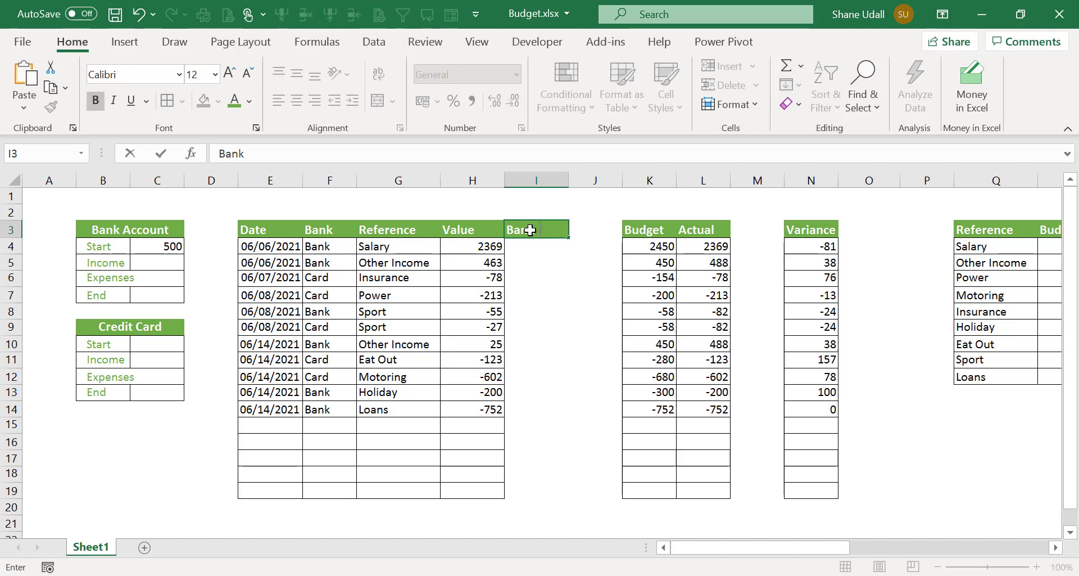
pyautogui.write('+')
pyautogui.press('Return')
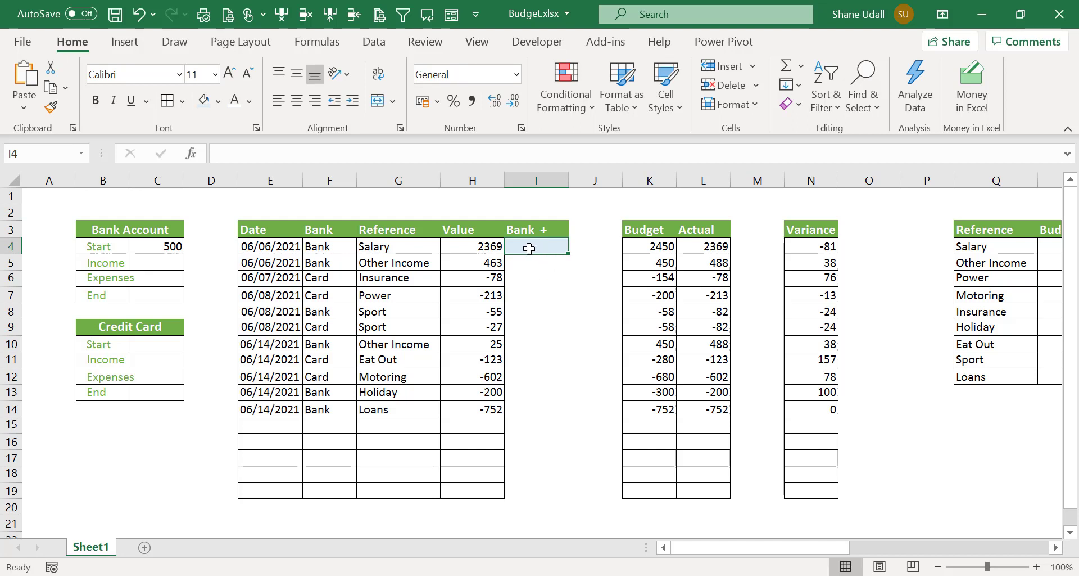
# Highlight the Bank entry in F4 and the Salary value in H4 with a yellow fill.
pyautogui.moveTo(332, 249)
pyautogui.mouseDown()
pyautogui.moveTo(333, 269)
pyautogui.moveTo(345, 272)
pyautogui.moveTo(342, 261)
pyautogui.mouseUp()
pyautogui.click(339, 246)
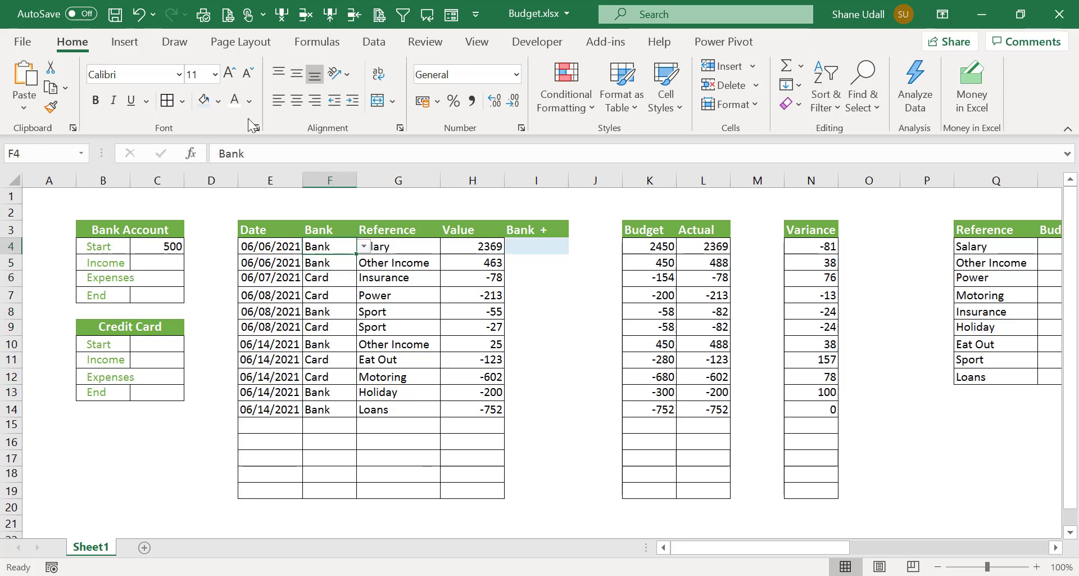
pyautogui.click(218, 101)
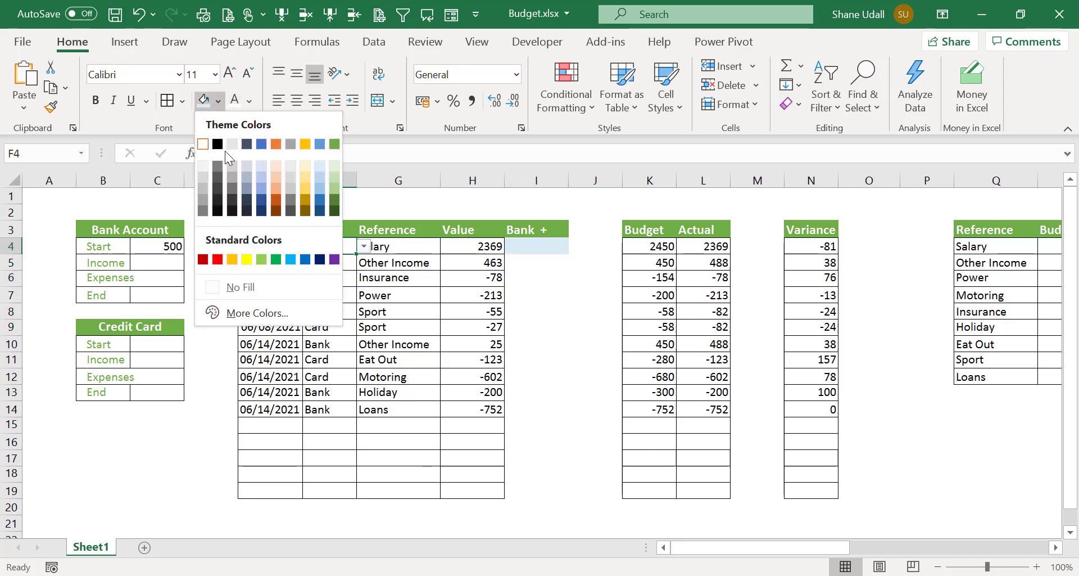
pyautogui.click(249, 257)
pyautogui.click(462, 246)
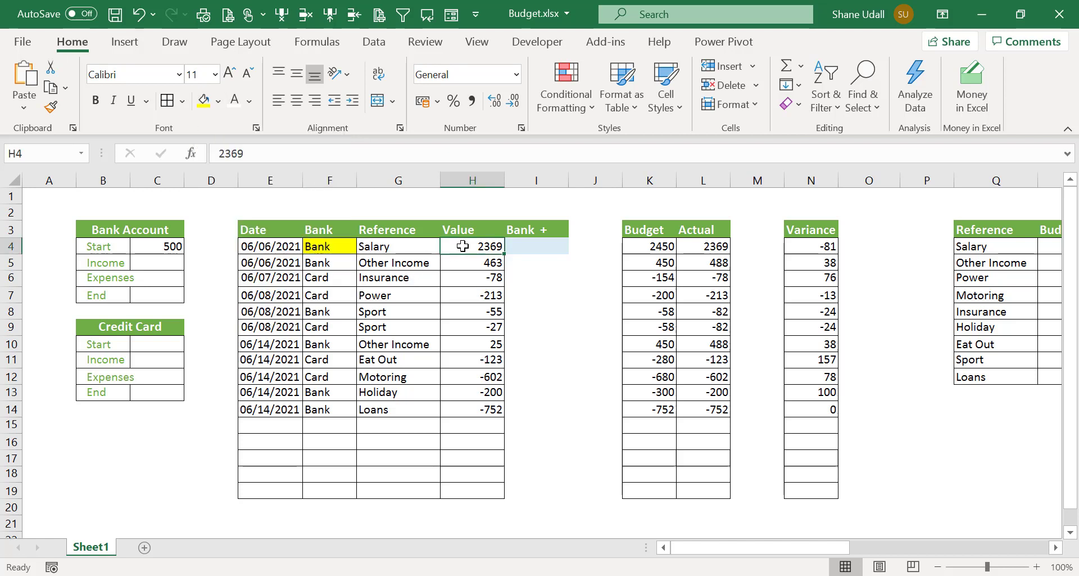
pyautogui.click(204, 102)
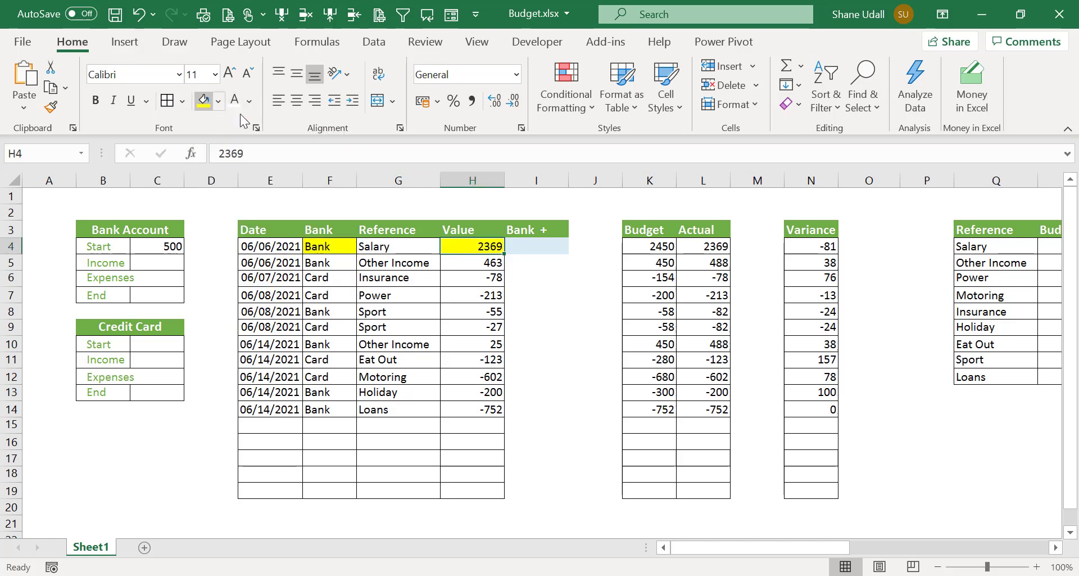
pyautogui.click(329, 245)
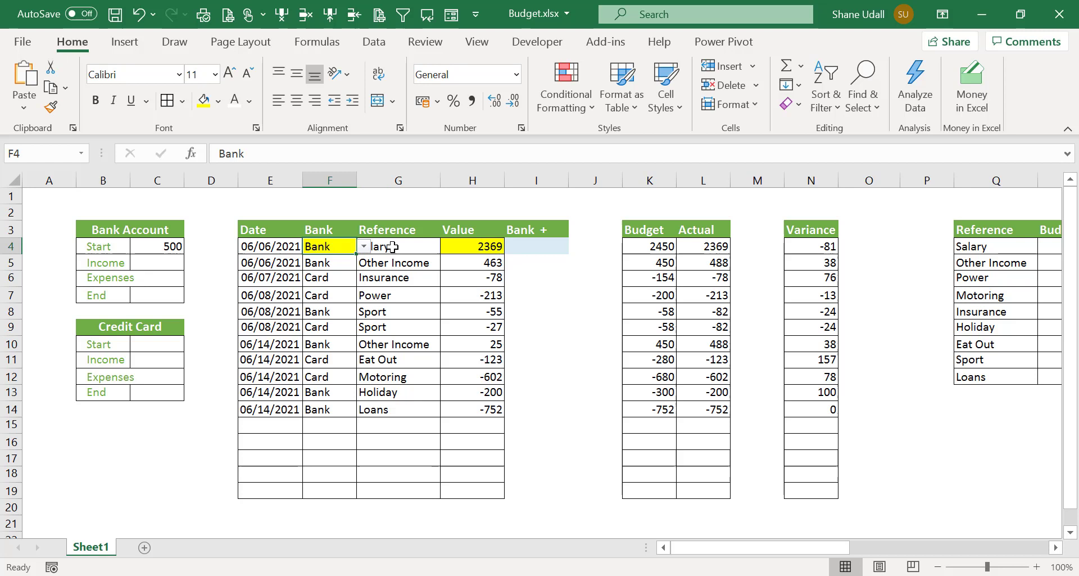
# Clear the highlight fills from F4, H4 and I4 in the Salary row.
pyautogui.click(464, 246)
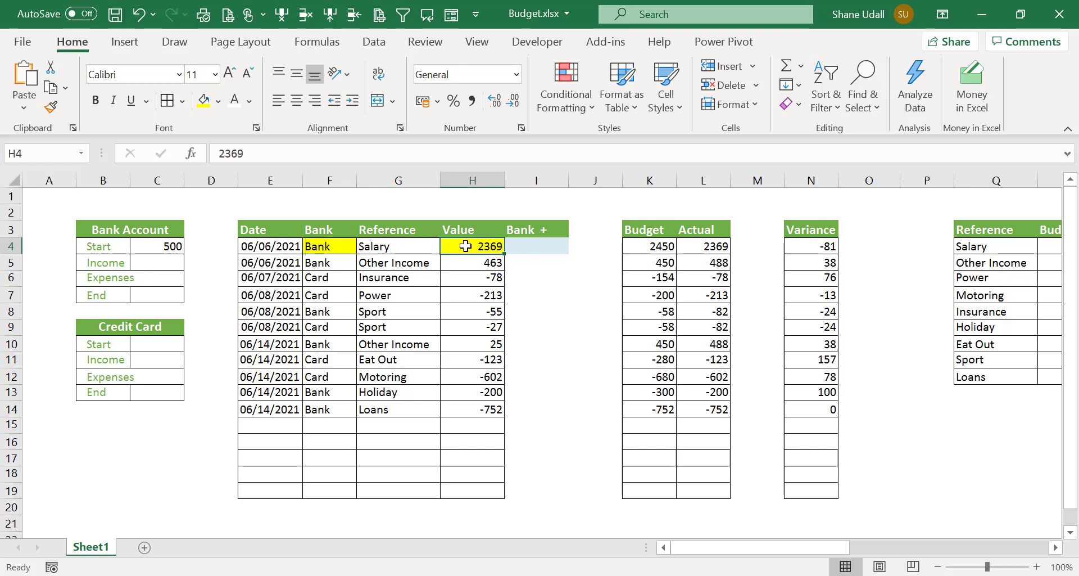
pyautogui.click(539, 247)
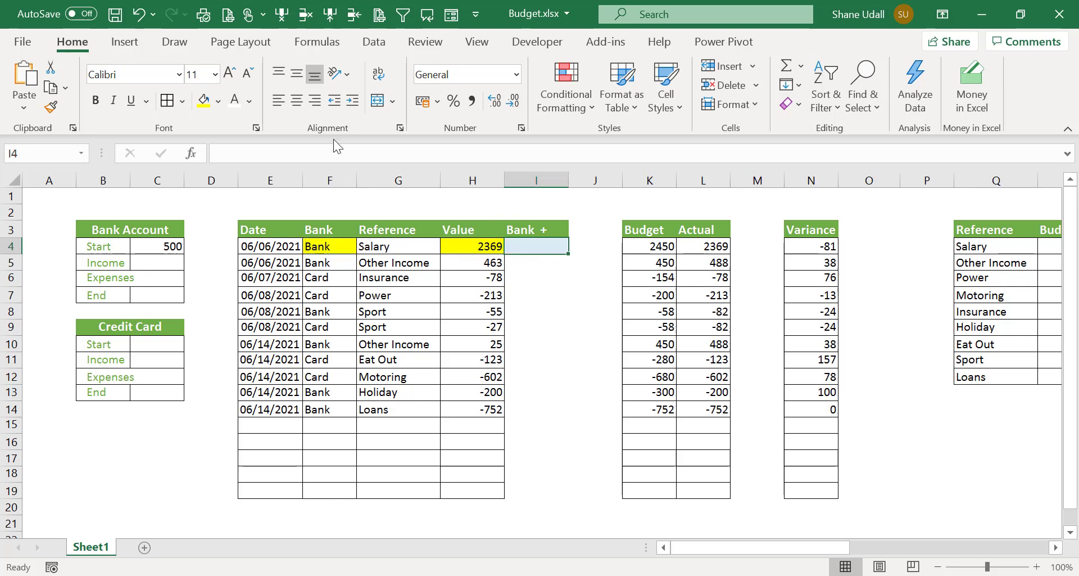
pyautogui.click(204, 101)
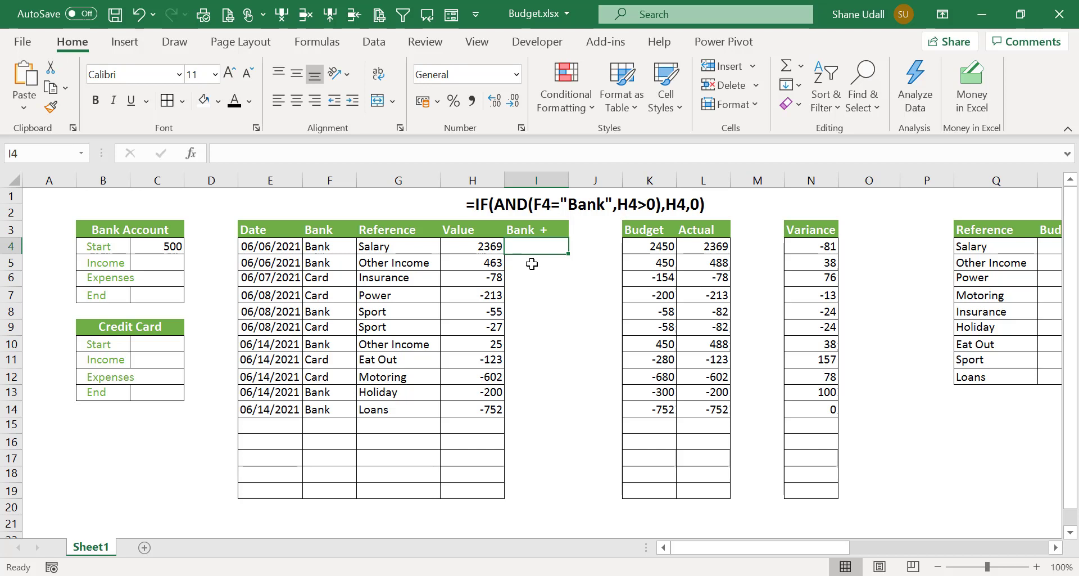
# Begin an IF formula in I4 with the test AND(F4="Bank",H4>0).
pyautogui.write('=IF')
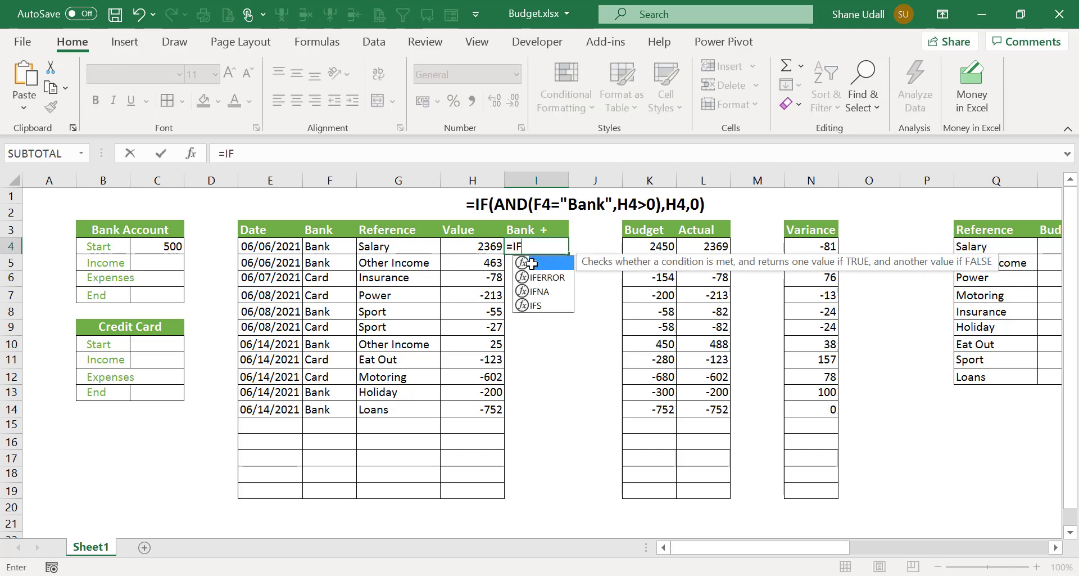
pyautogui.doubleClick(531, 264)
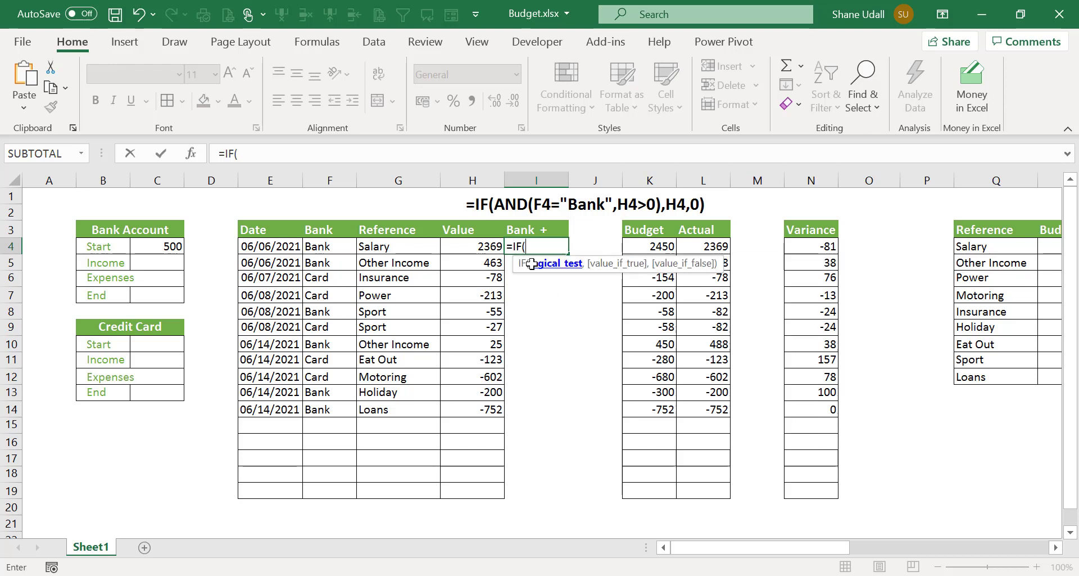
pyautogui.write('AND')
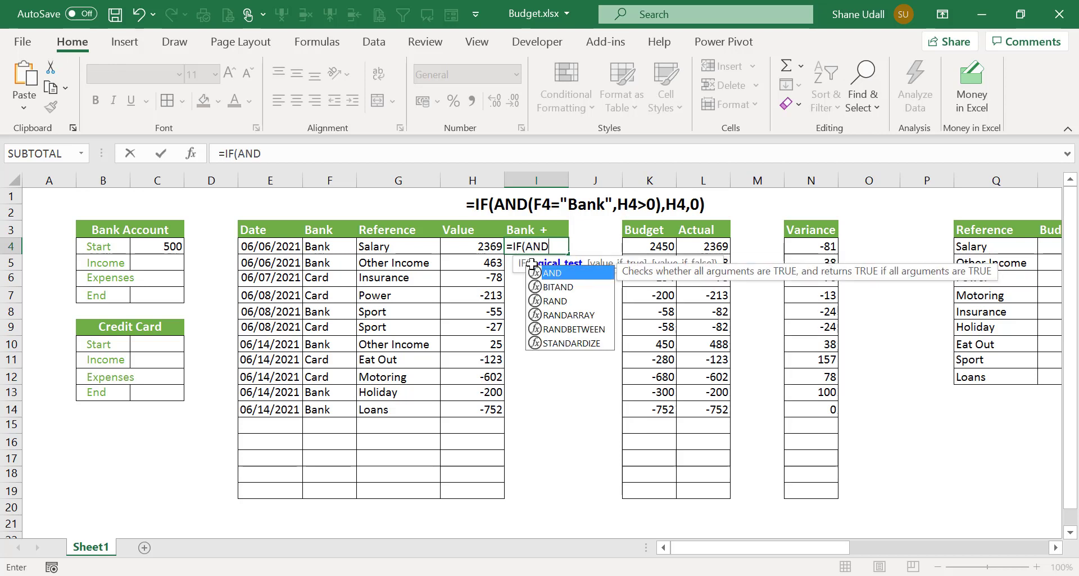
pyautogui.write('(')
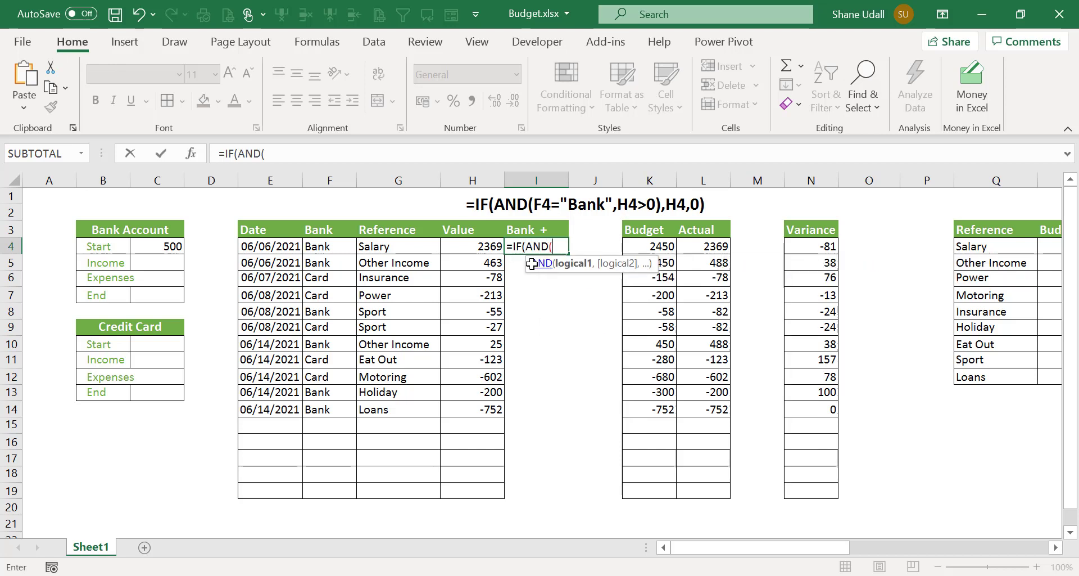
pyautogui.click(330, 246)
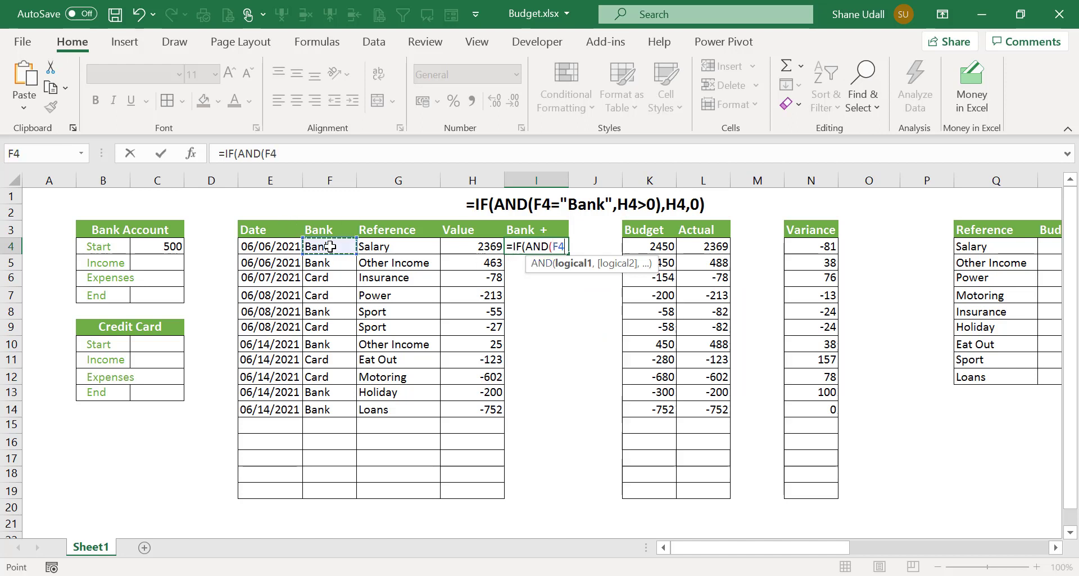
pyautogui.write('=')
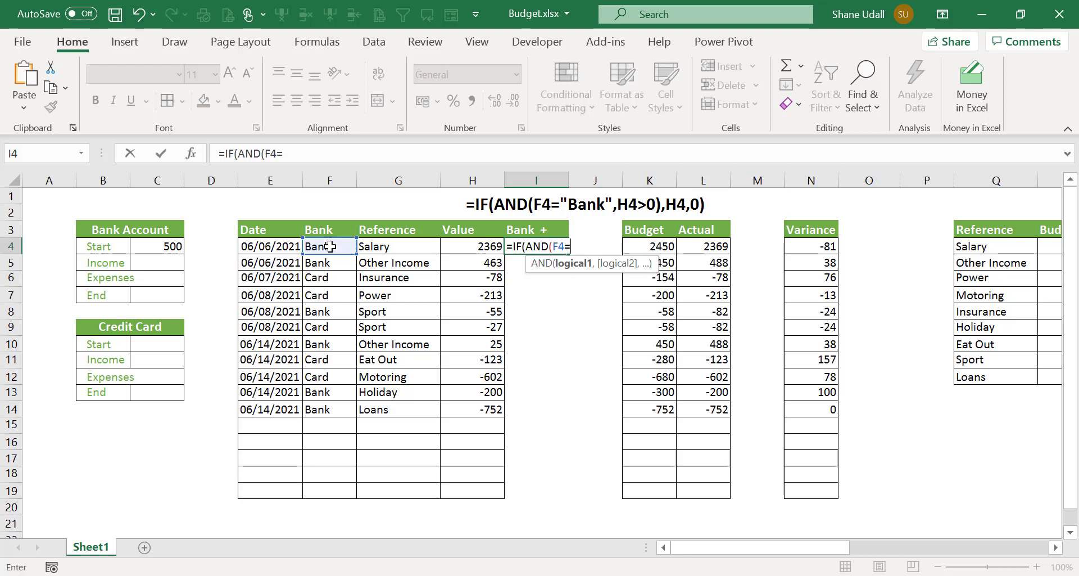
pyautogui.write('"Bank",')
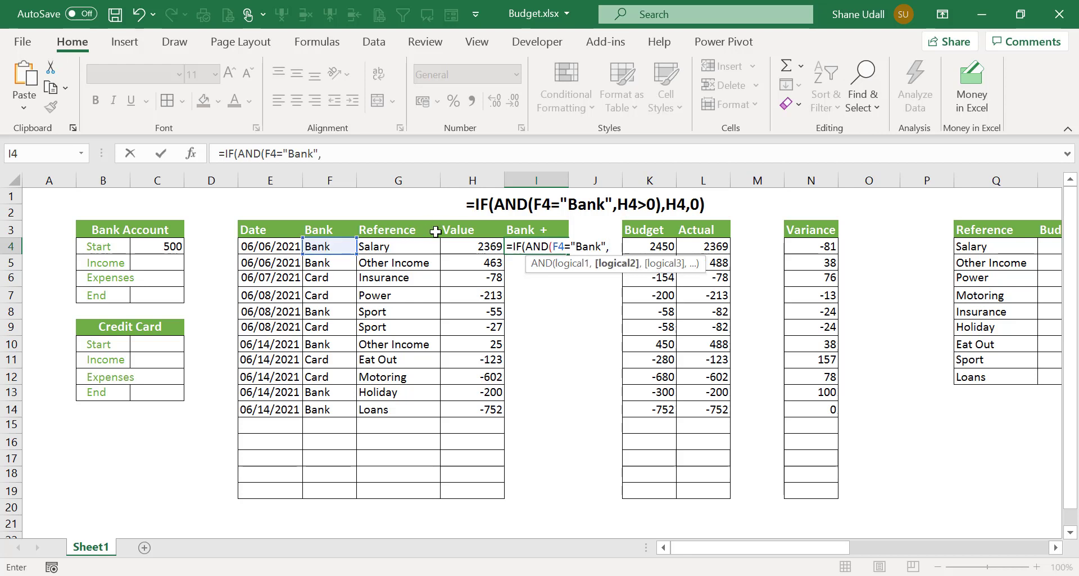
pyautogui.click(467, 248)
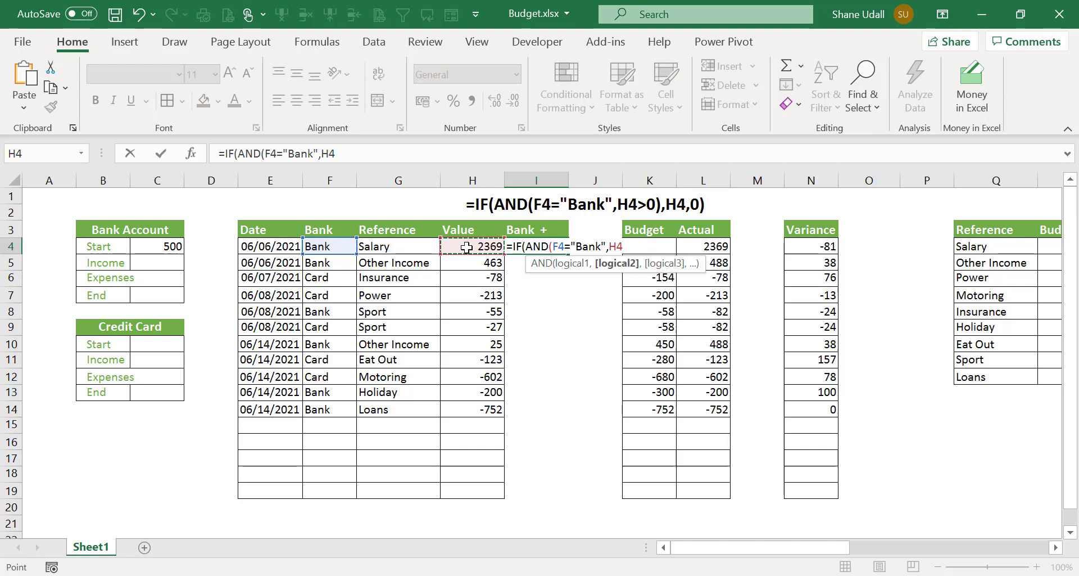
pyautogui.write('>0')
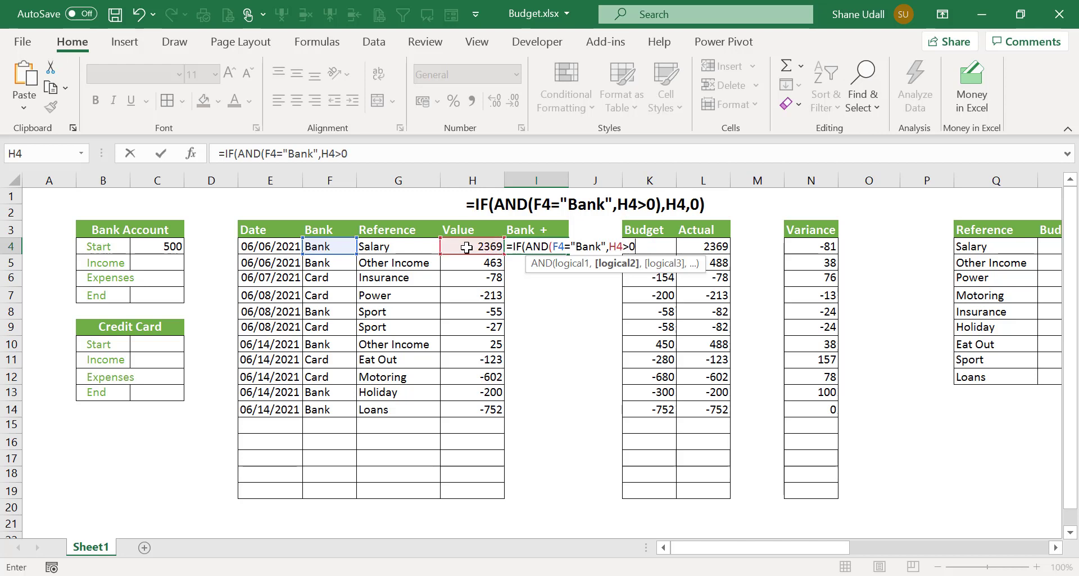
pyautogui.write(')')
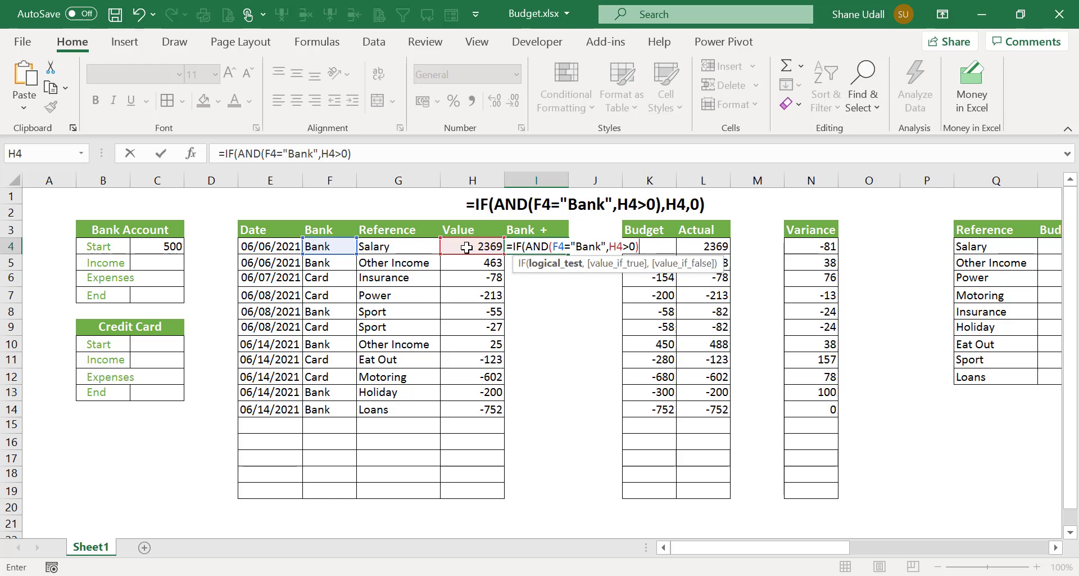
# Complete the I4 formula to return H4 when true and 0 otherwise, and fill it down to I19.
pyautogui.write(',')
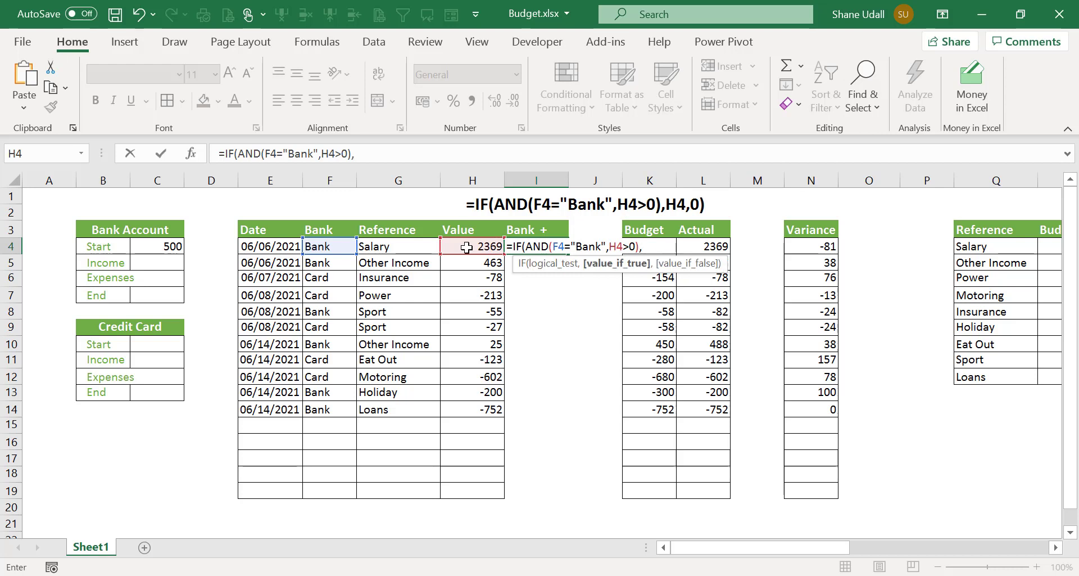
pyautogui.click(467, 247)
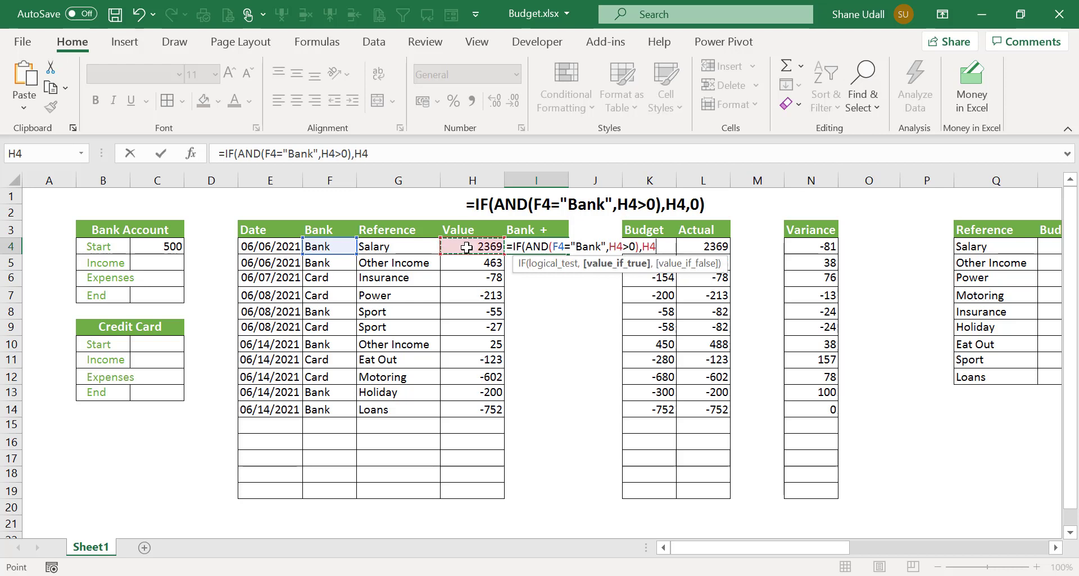
pyautogui.write(',')
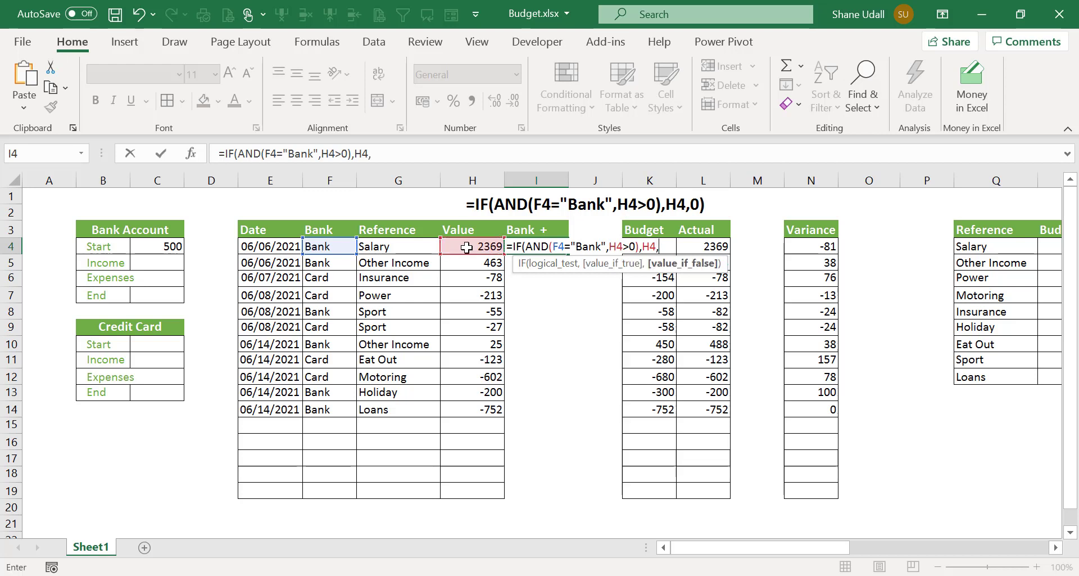
pyautogui.write('0)')
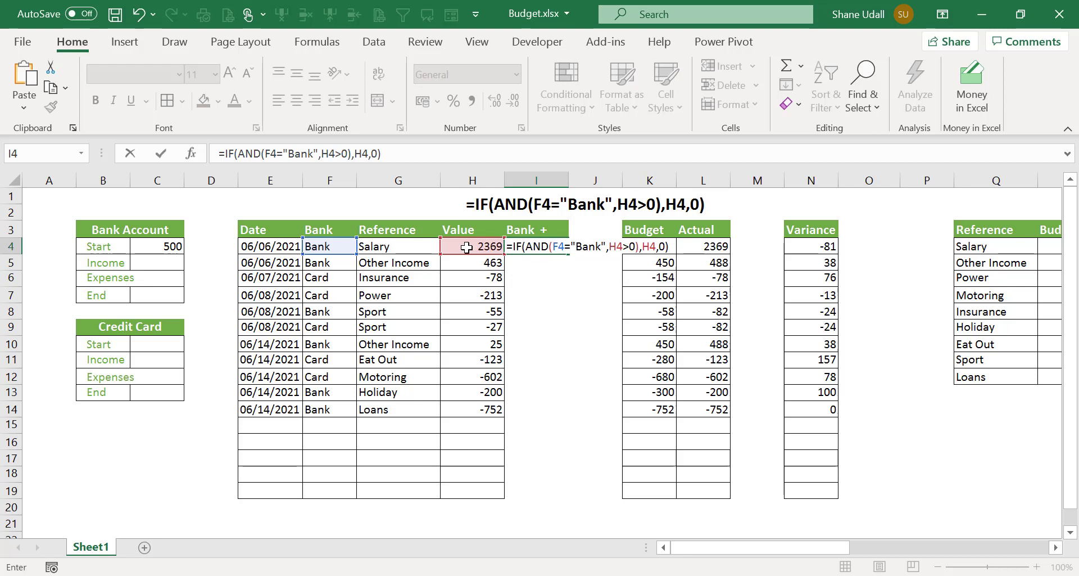
pyautogui.press('Return')
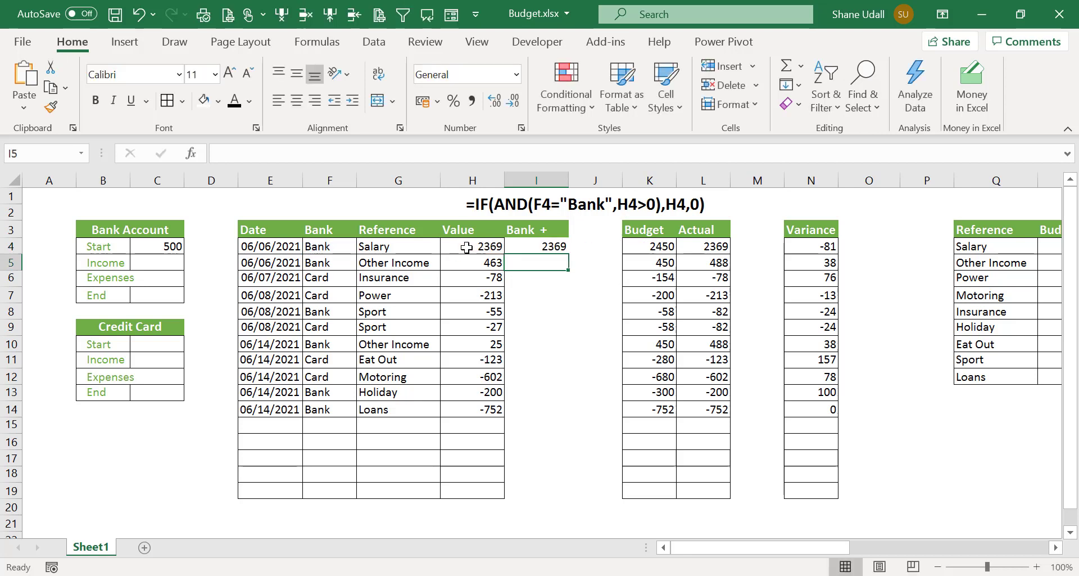
pyautogui.click(537, 247)
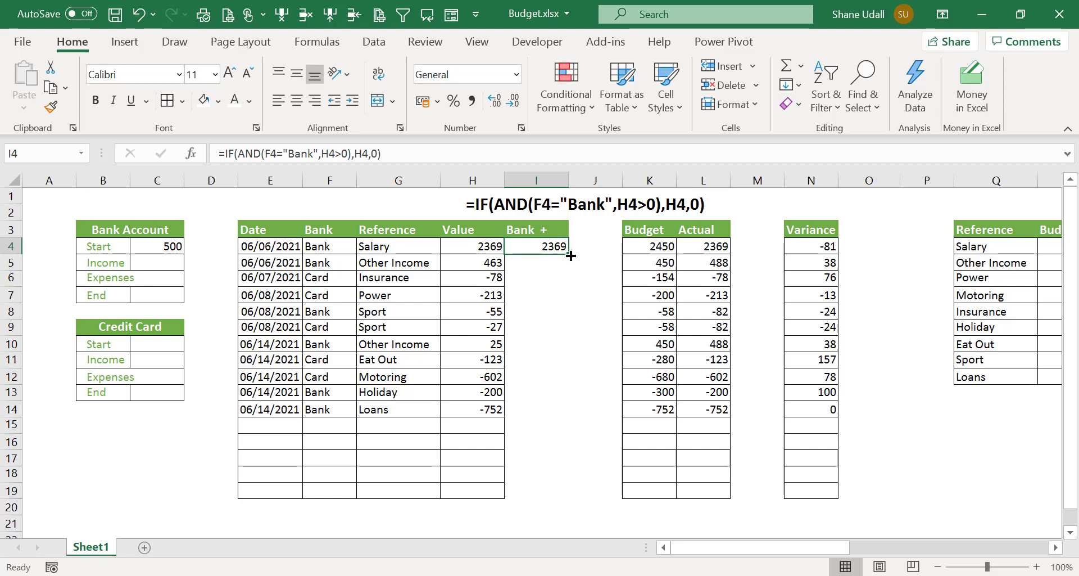
pyautogui.moveTo(571, 253); pyautogui.dragTo(571, 497)
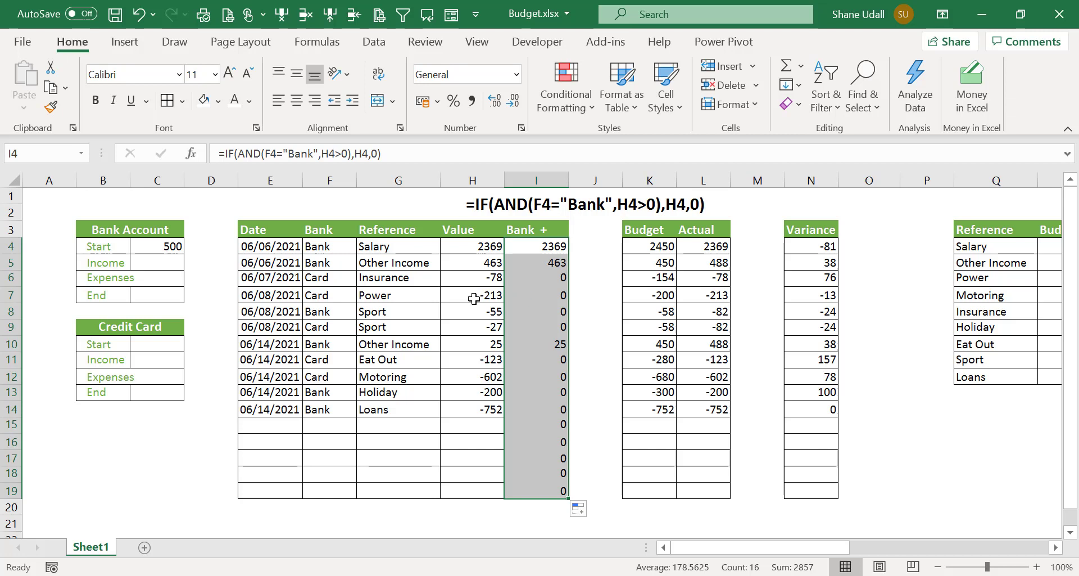
# Set the font color of the formula note in merged cell B1 to Automatic.
pyautogui.click(158, 264)
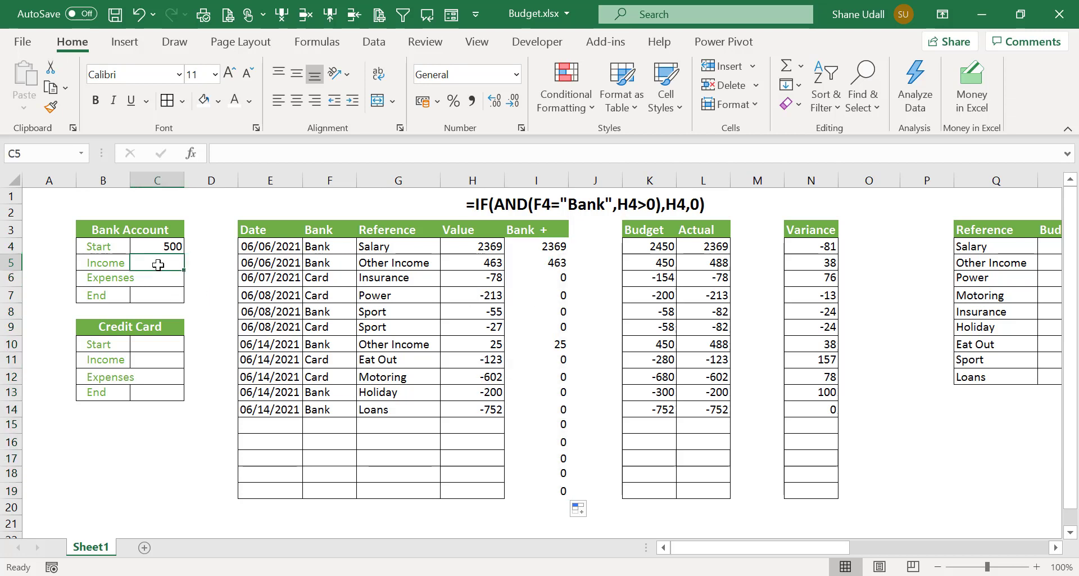
pyautogui.click(149, 208)
pyautogui.click(251, 100)
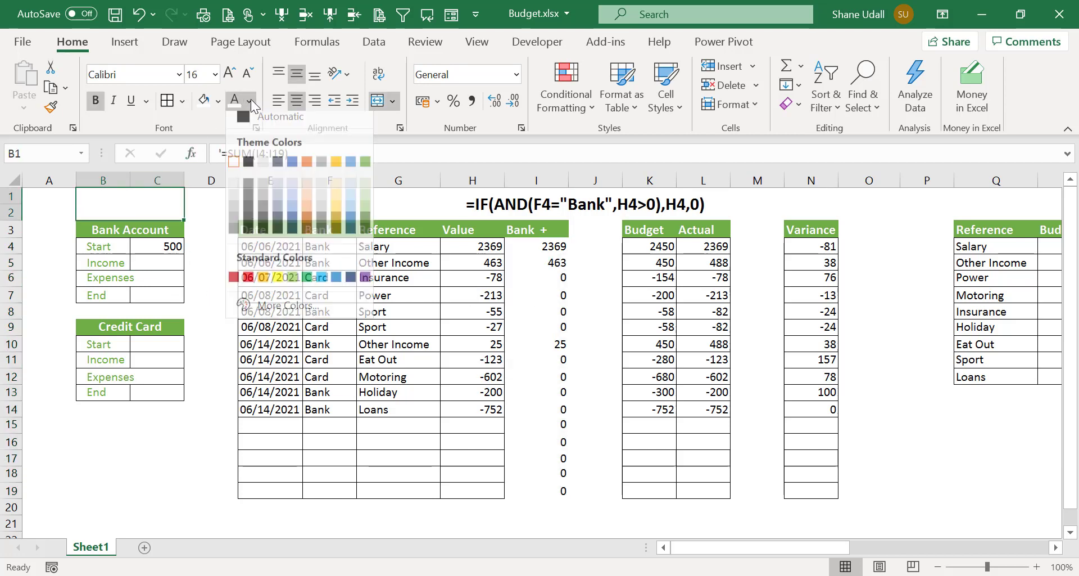
pyautogui.click(244, 119)
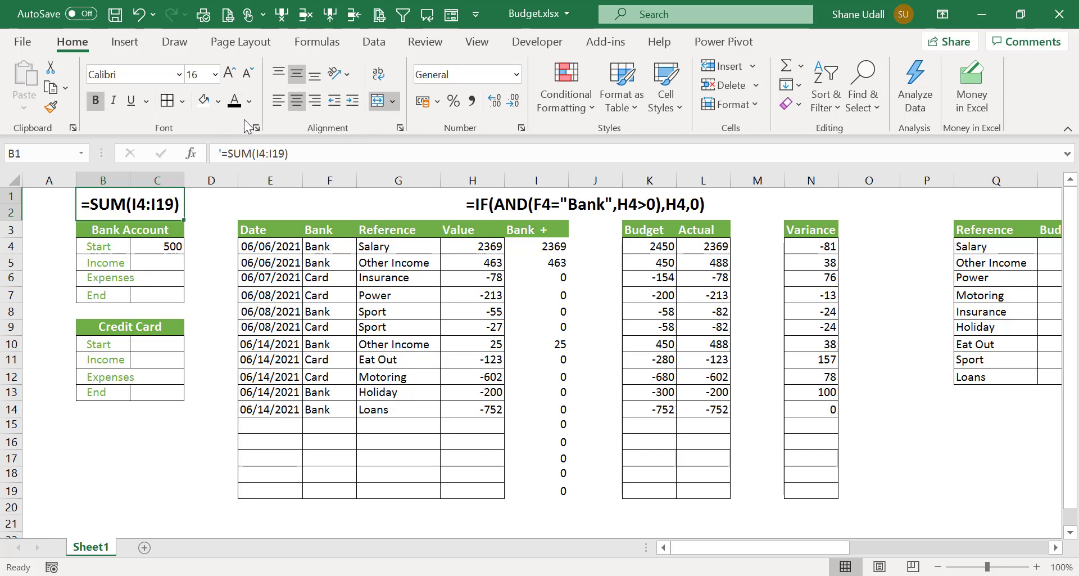
# Total the Bank + column in the Bank Account Income cell C5 with =SUM(I4:I19), and check it against I5 and I10.
pyautogui.click(172, 261)
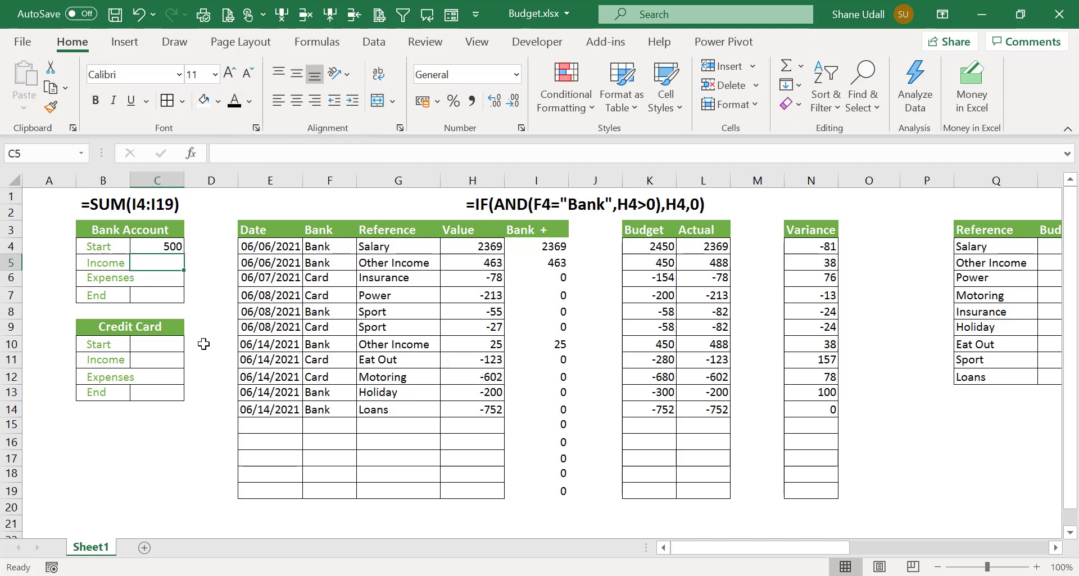
pyautogui.write('=')
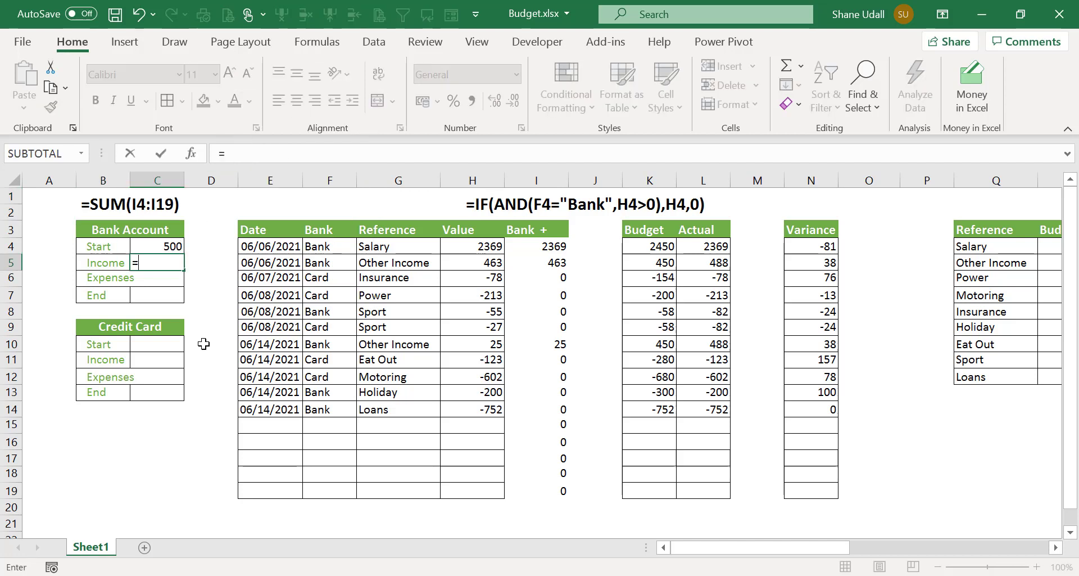
pyautogui.write('SUM(')
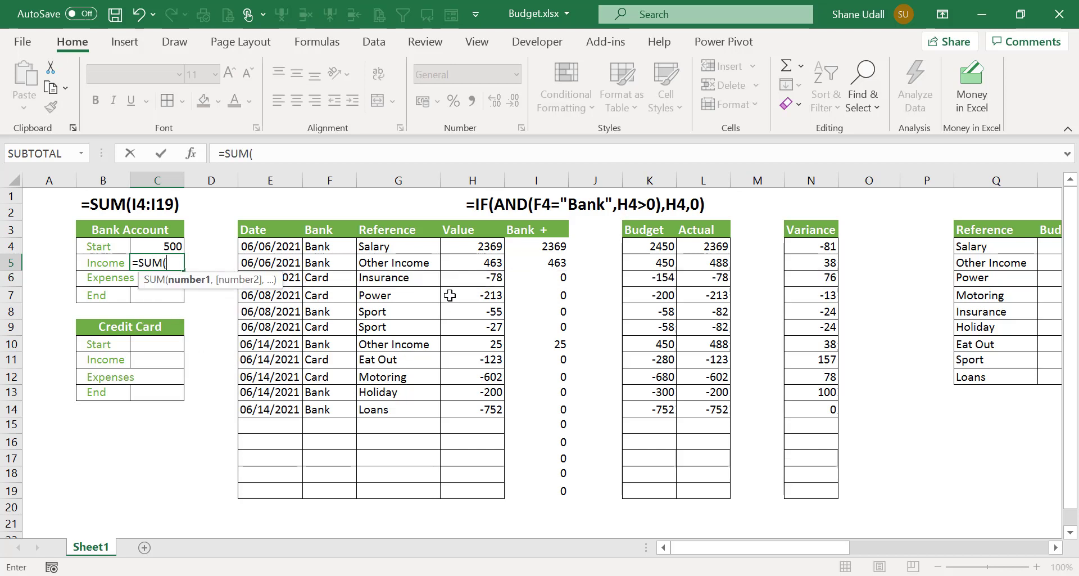
pyautogui.moveTo(542, 243); pyautogui.dragTo(546, 490)
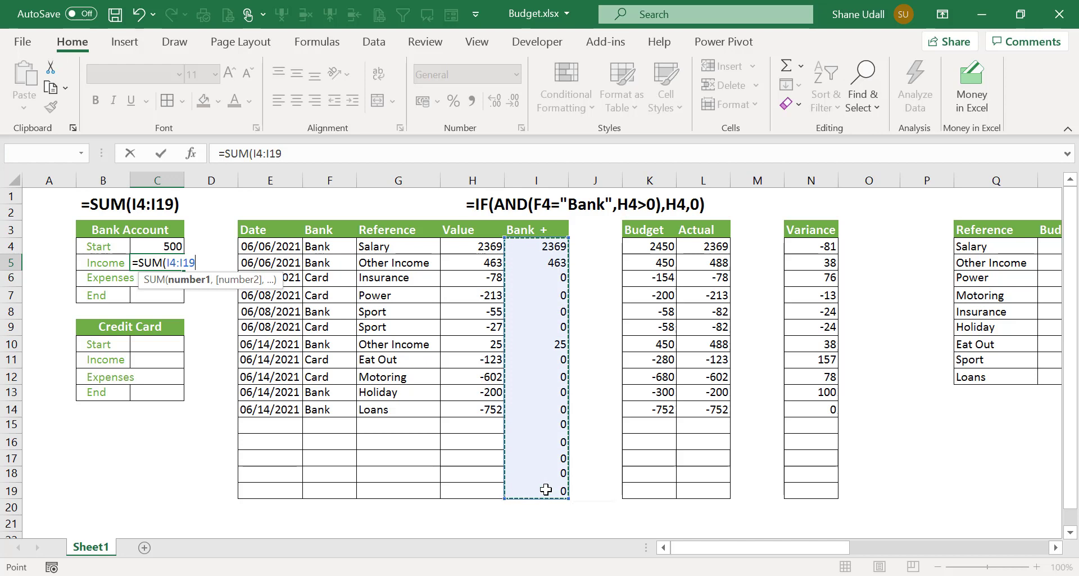
pyautogui.write(')')
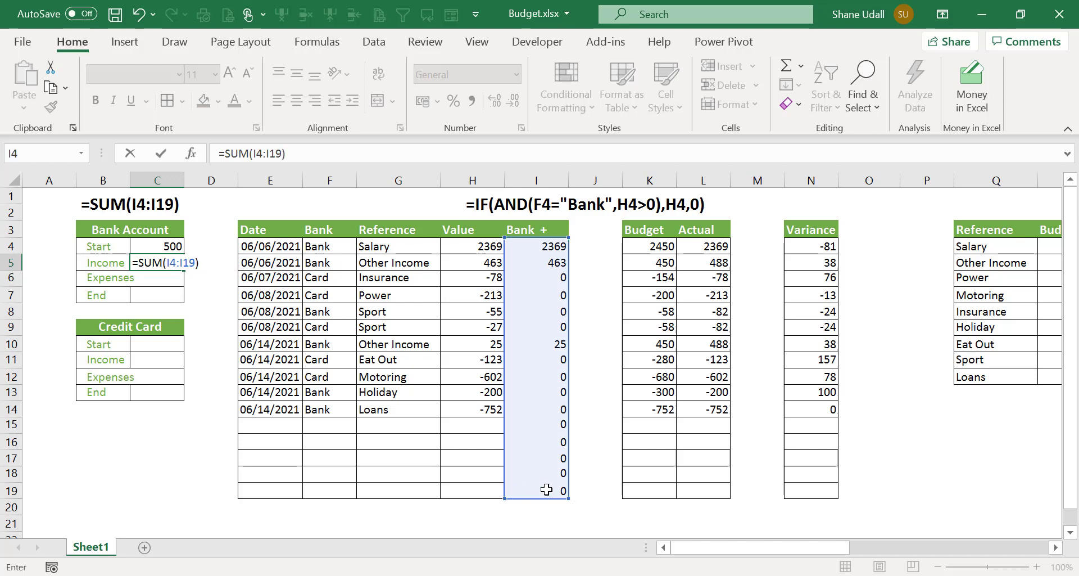
pyautogui.press('Return')
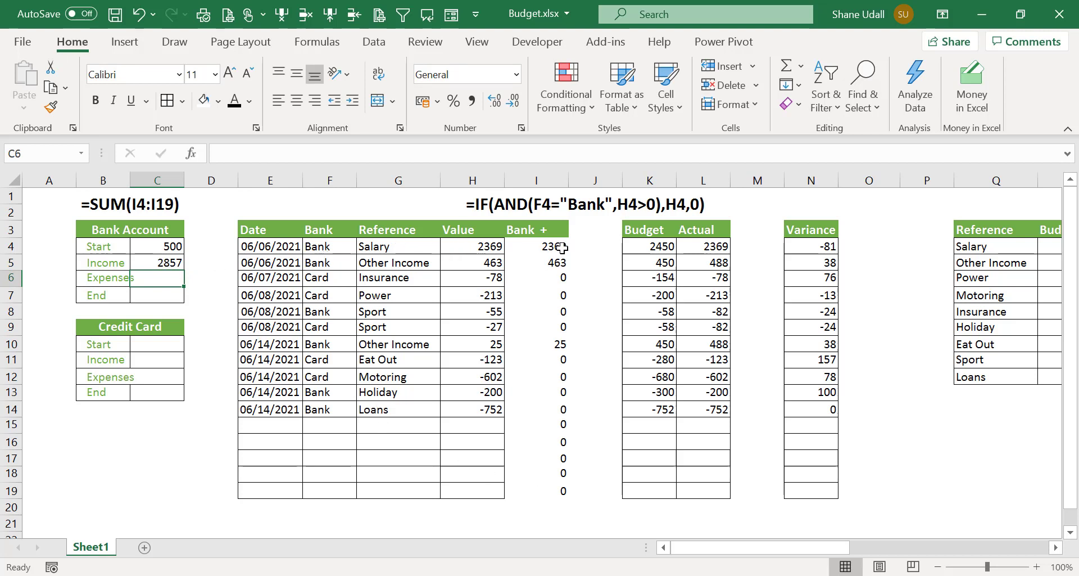
pyautogui.click(557, 262)
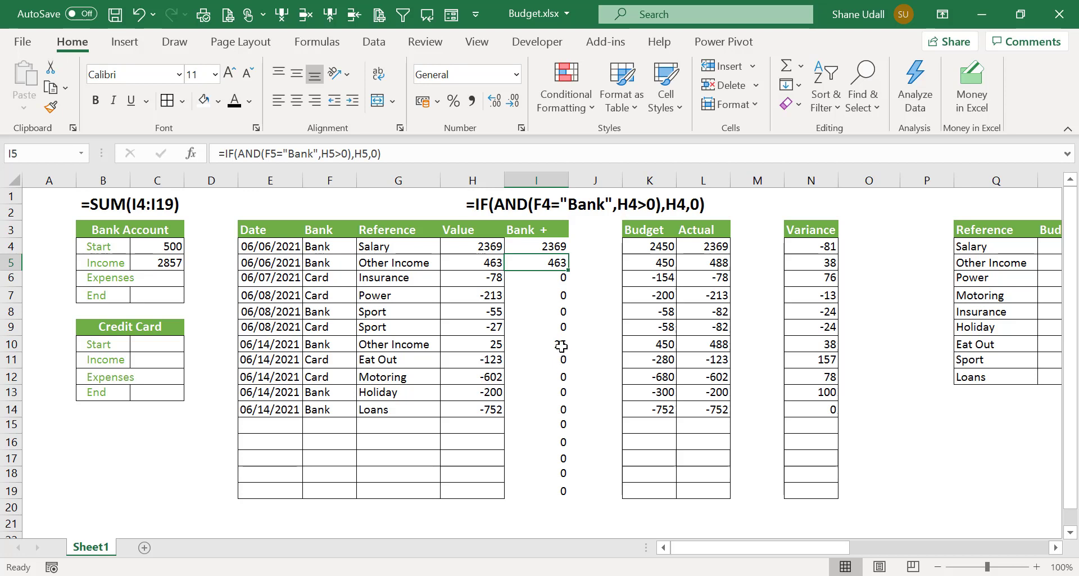
pyautogui.click(561, 346)
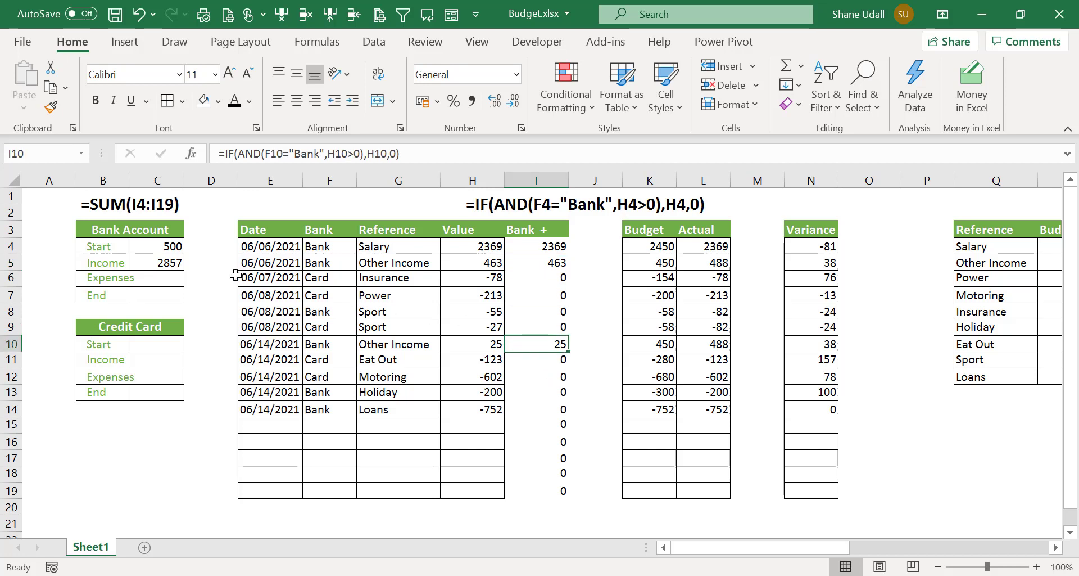
pyautogui.click(168, 264)
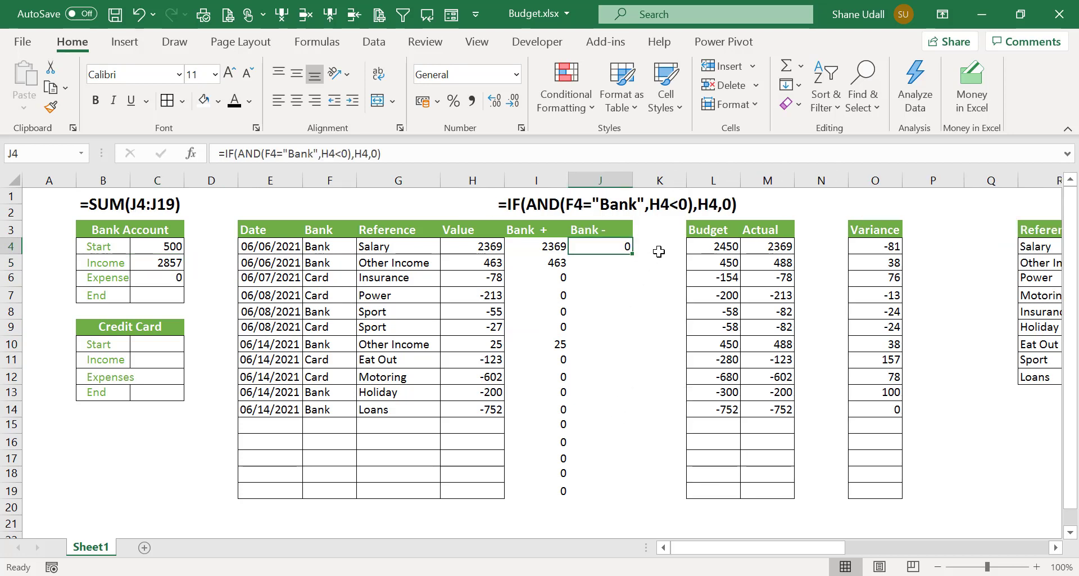
# Fill the Bank - formula =IF(AND(F4="Bank",H4<0),H4,0) from J4 down to J19.
pyautogui.click(529, 202)
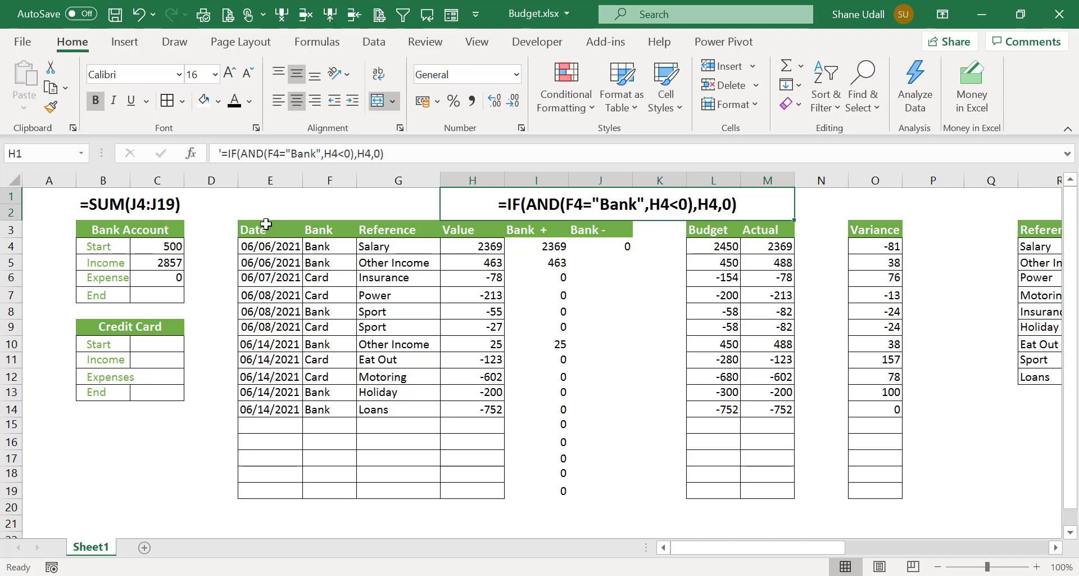
pyautogui.click(612, 249)
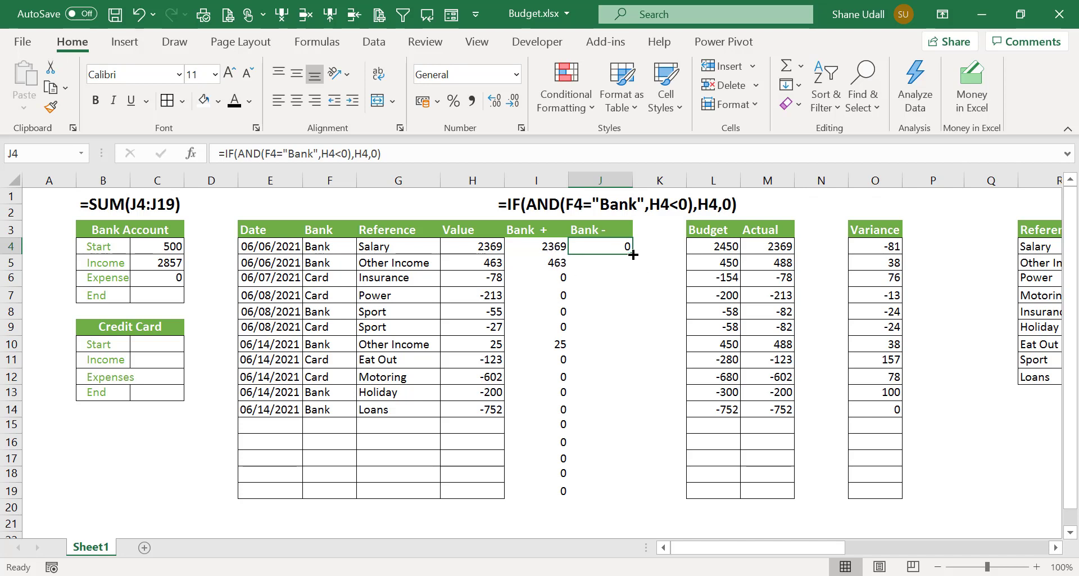
pyautogui.moveTo(634, 254); pyautogui.dragTo(639, 496)
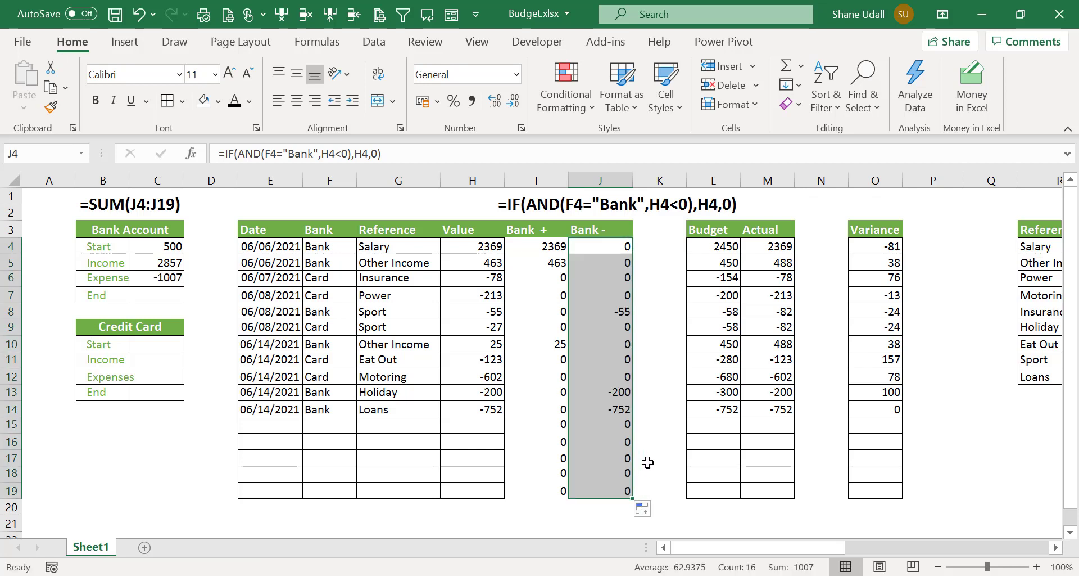
# Examine the Card + and Card - helper columns, their formula notes in H1 and B1, and the summary totals in C6, C11 and C12.
pyautogui.click(158, 277)
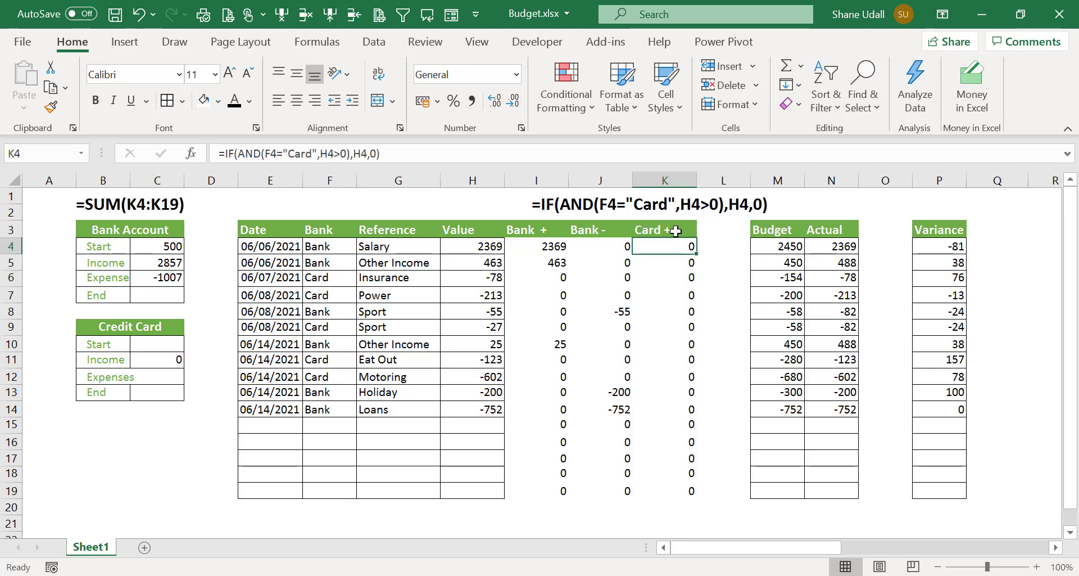
pyautogui.click(676, 230)
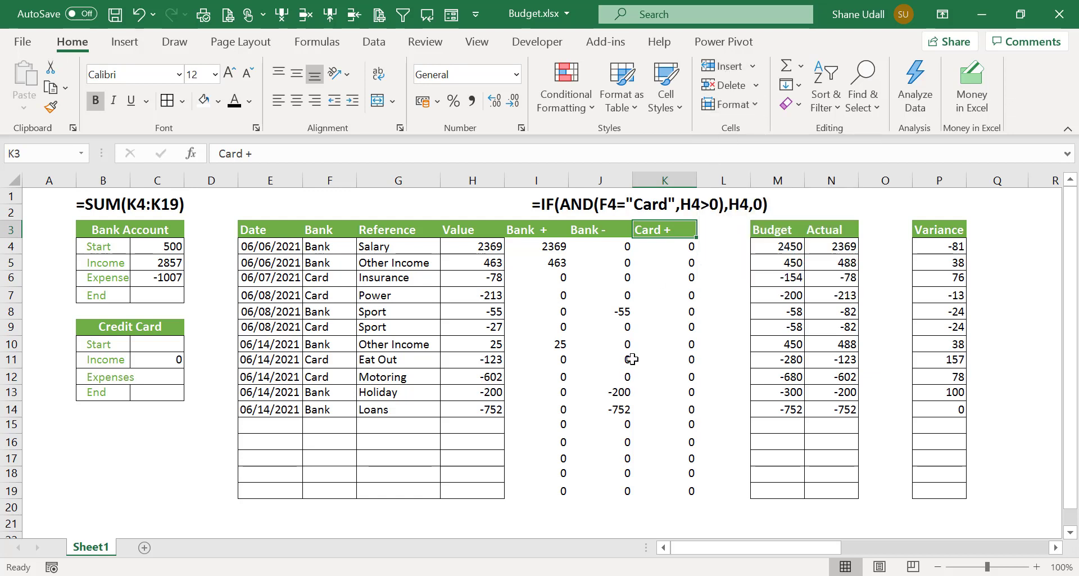
pyautogui.click(559, 207)
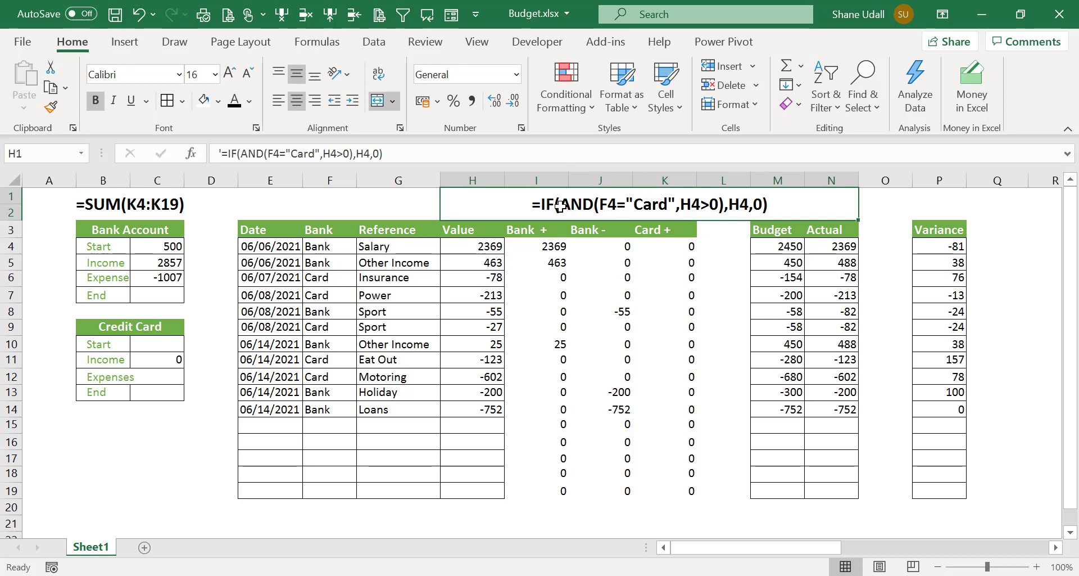
pyautogui.click(94, 203)
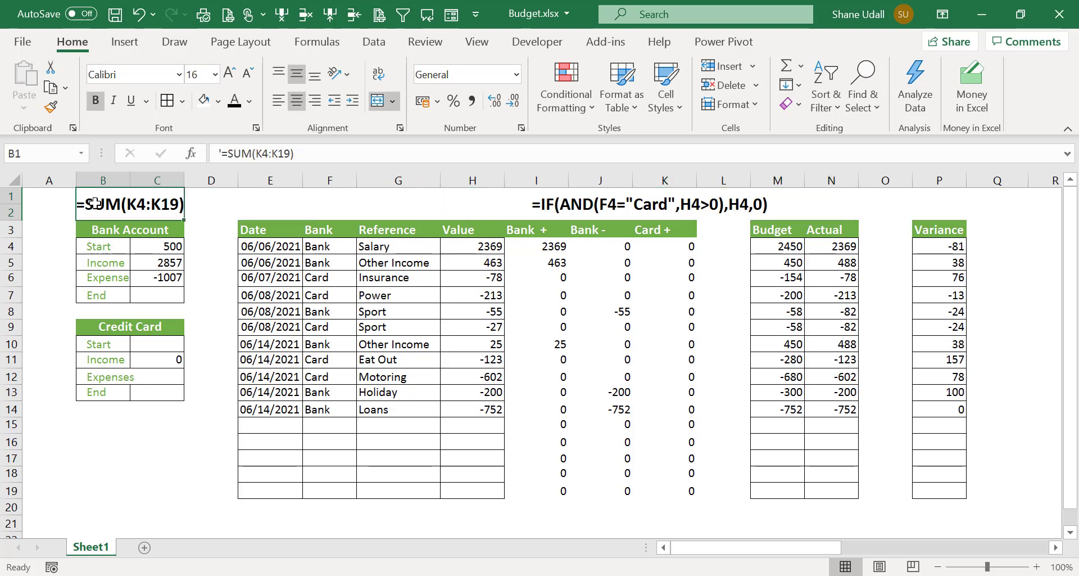
pyautogui.click(170, 361)
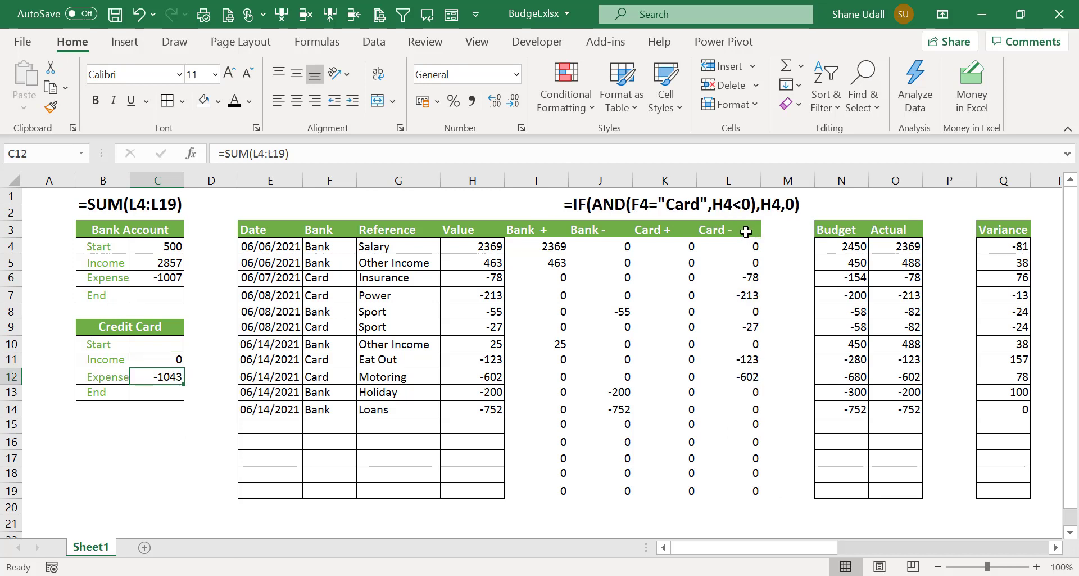
pyautogui.click(746, 231)
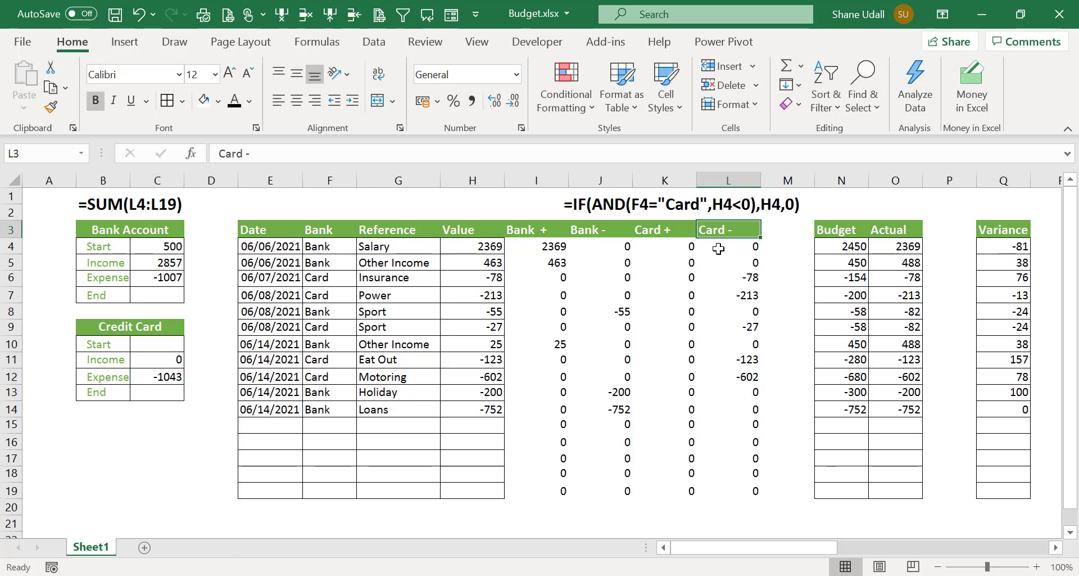
pyautogui.click(606, 205)
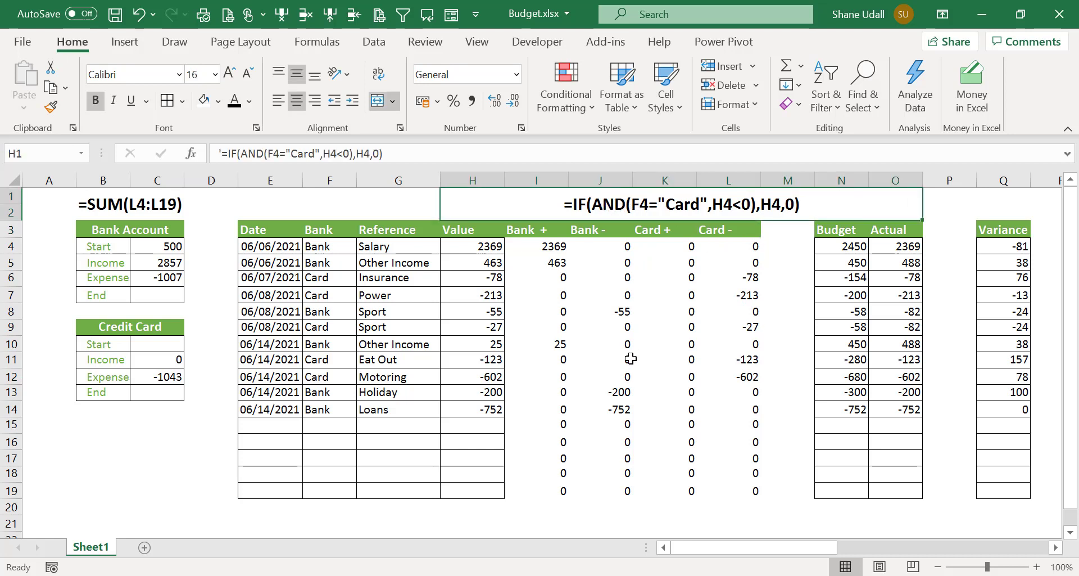
pyautogui.click(106, 200)
pyautogui.click(147, 376)
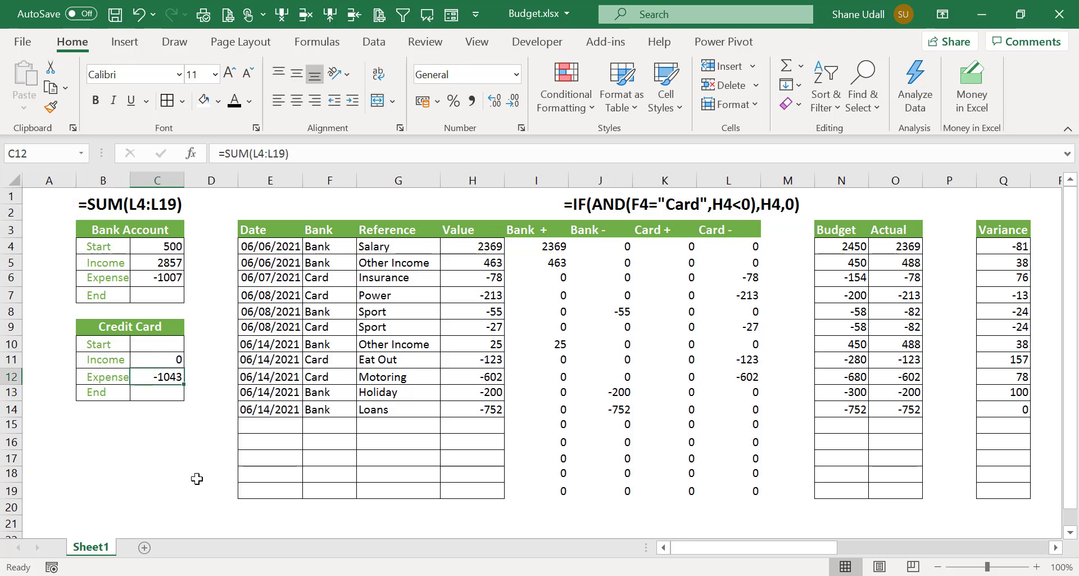
# Undo the entry of the two formula notes above the tables in B1 and H1.
pyautogui.hotkey('ctrl', 'z')
pyautogui.hotkey('ctrl', 'z')
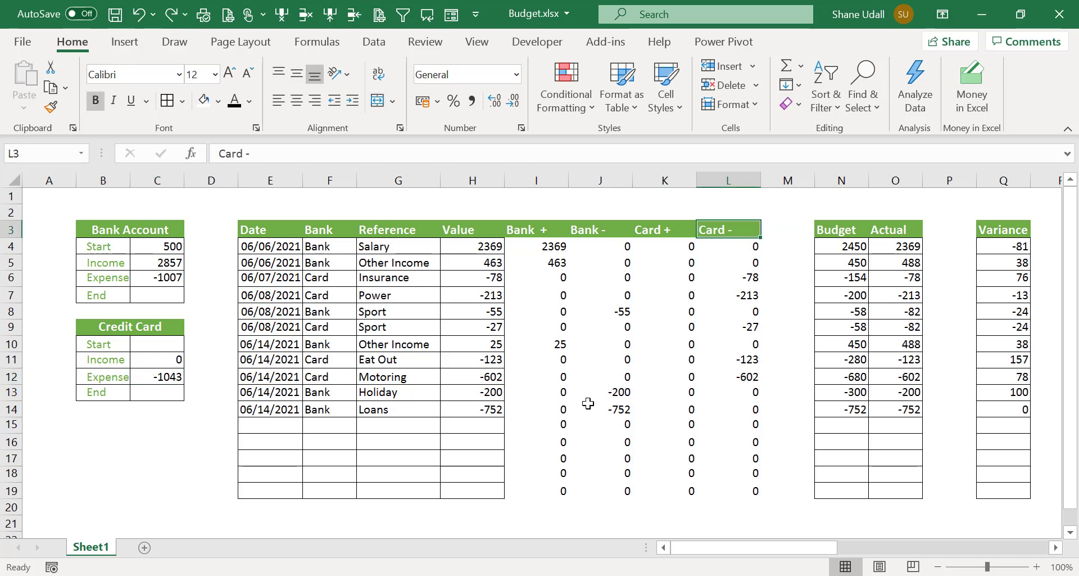
# Check the helper formulas in I4:L19 against the summary totals, and hide helper columns I through L.
pyautogui.moveTo(539, 246); pyautogui.dragTo(743, 491)
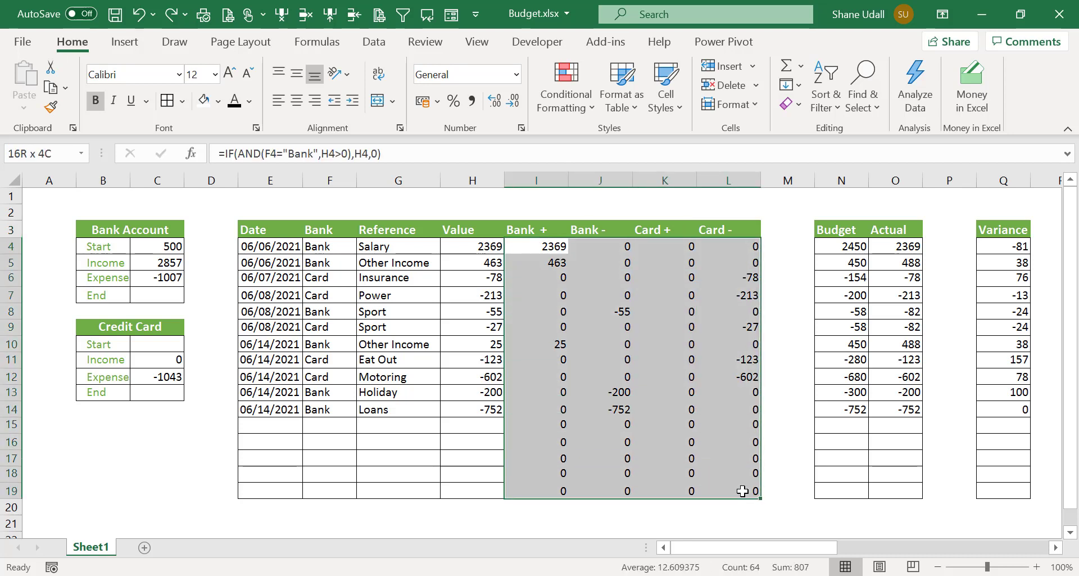
pyautogui.click(146, 275)
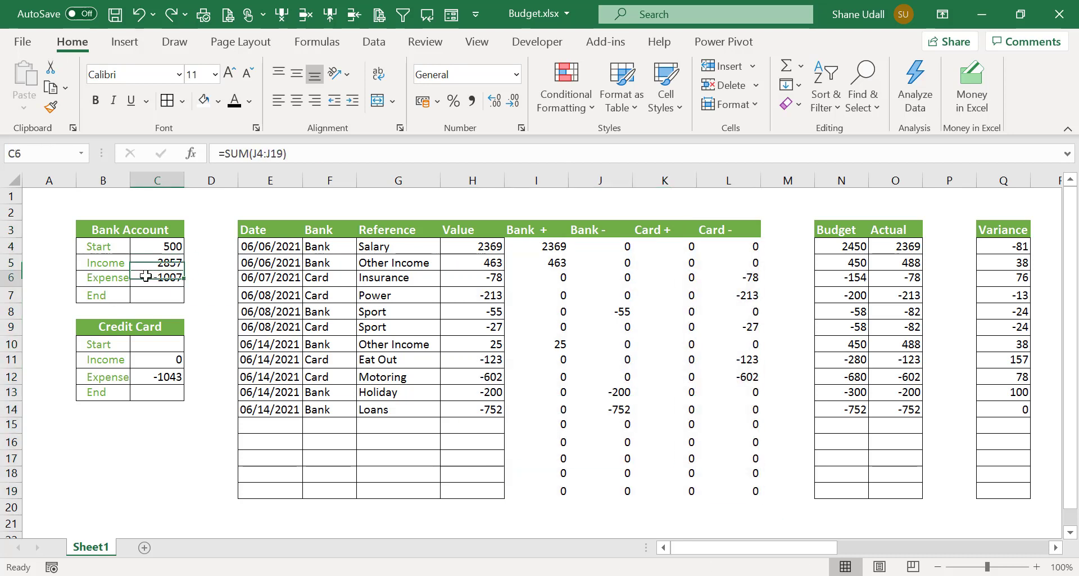
pyautogui.click(160, 360)
pyautogui.click(163, 377)
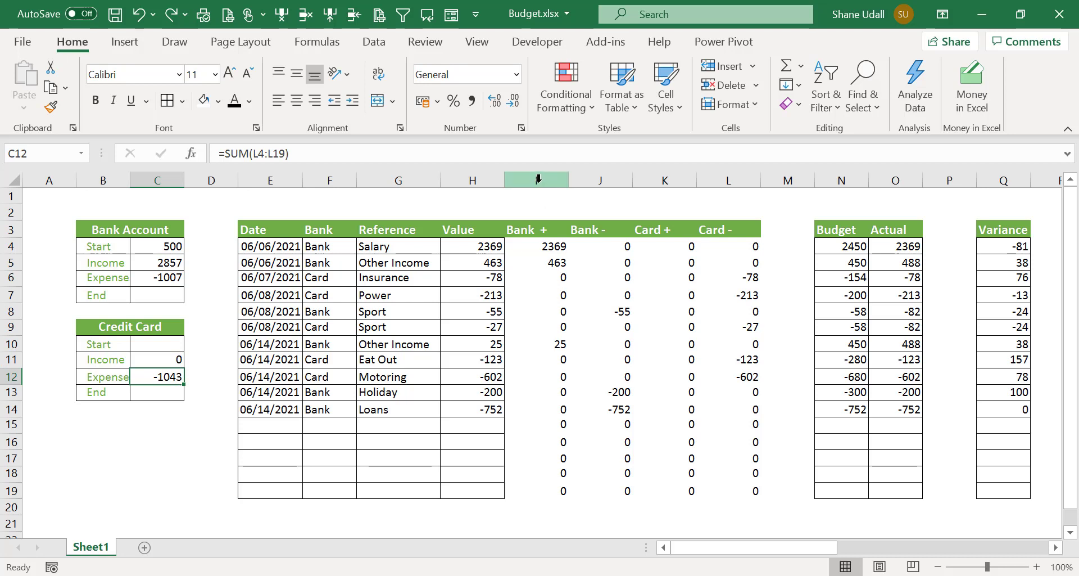
pyautogui.moveTo(538, 179); pyautogui.dragTo(727, 186)
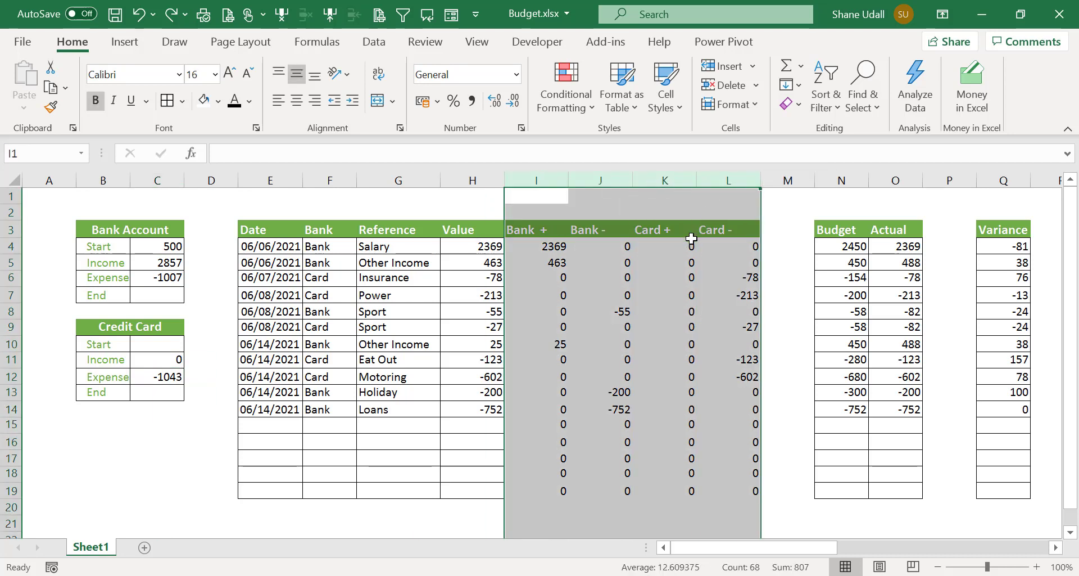
pyautogui.rightClick(668, 266)
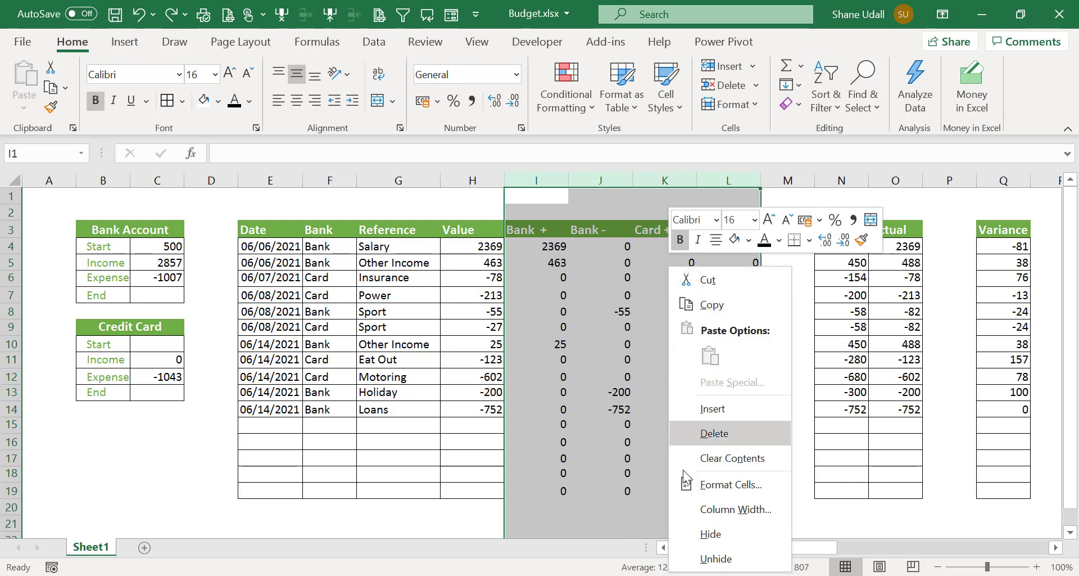
pyautogui.click(709, 535)
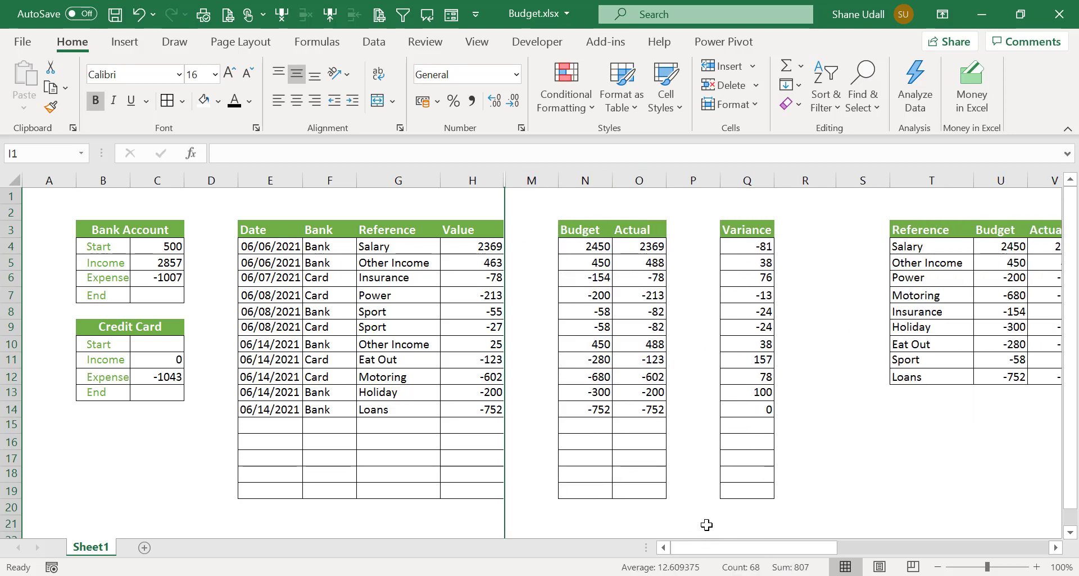
# Calculate the Bank Account End balance in C7 with =SUM(C4:C6), adding the Start, Income and Expense values.
pyautogui.moveTo(106, 246); pyautogui.dragTo(165, 294)
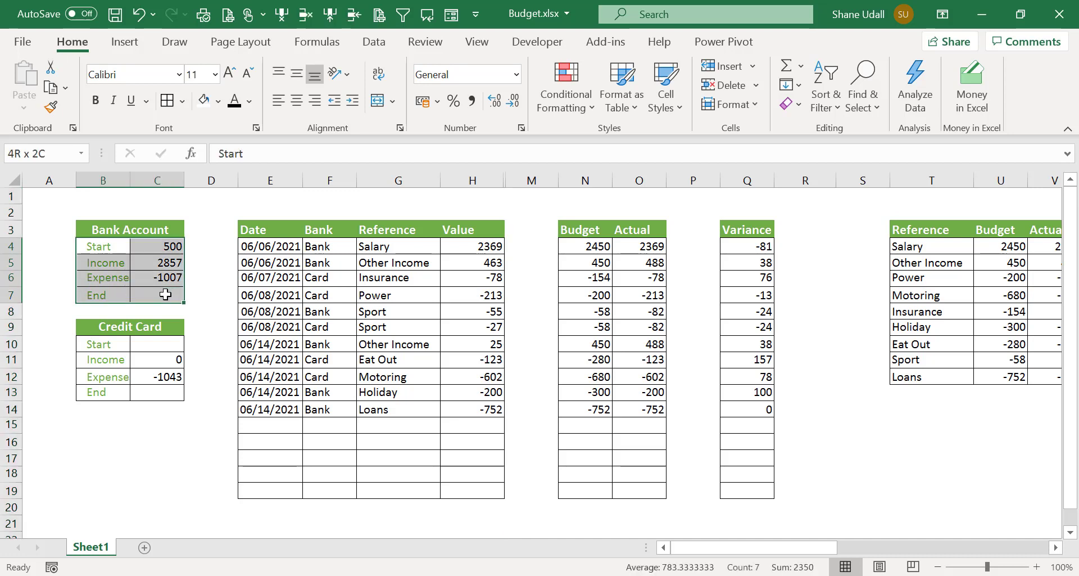
pyautogui.moveTo(97, 343); pyautogui.dragTo(164, 390)
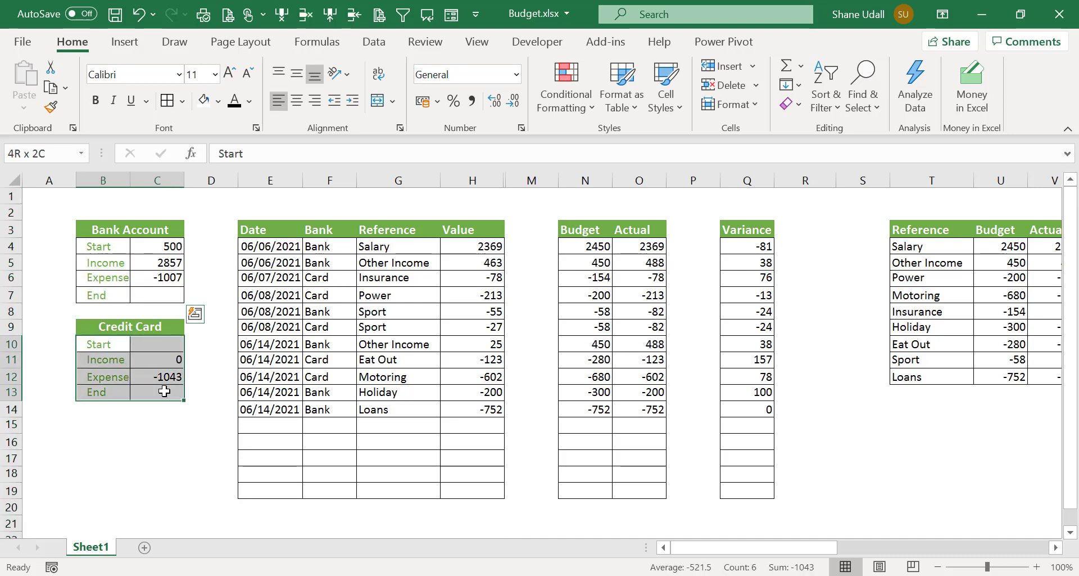
pyautogui.click(169, 296)
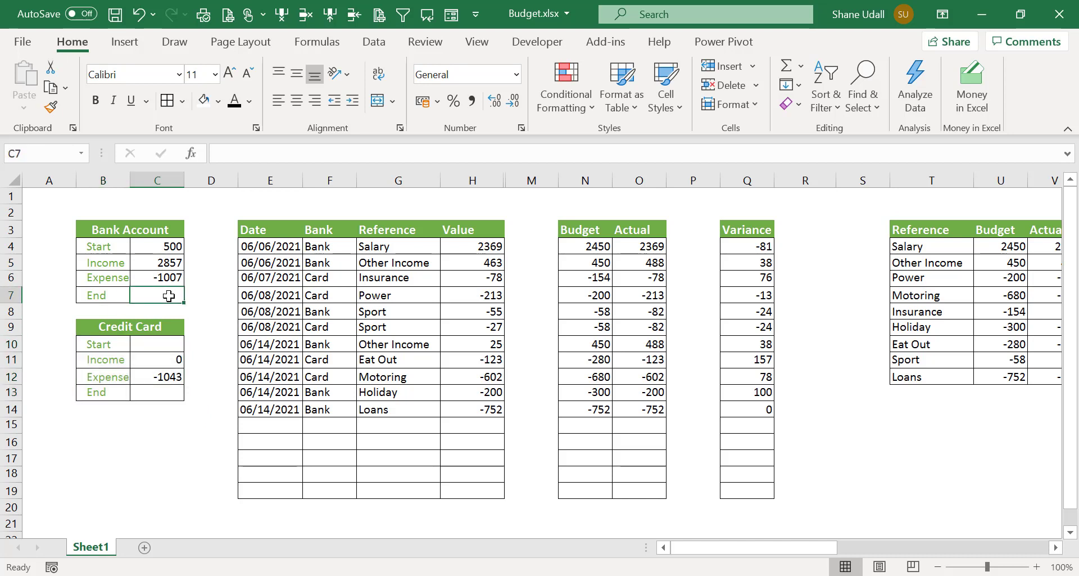
pyautogui.click(168, 249)
pyautogui.click(166, 262)
pyautogui.click(165, 278)
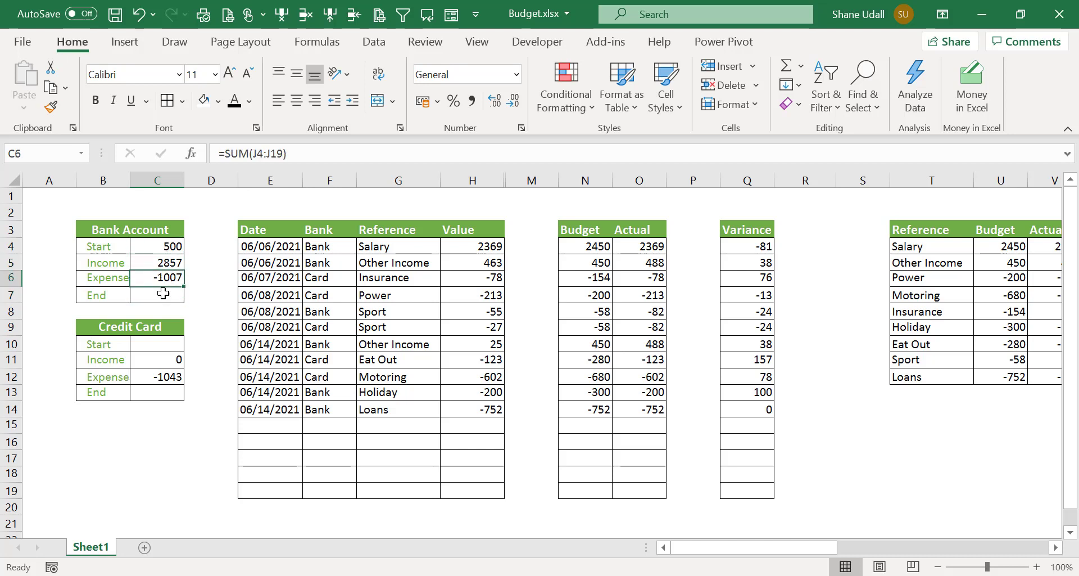
pyautogui.click(163, 295)
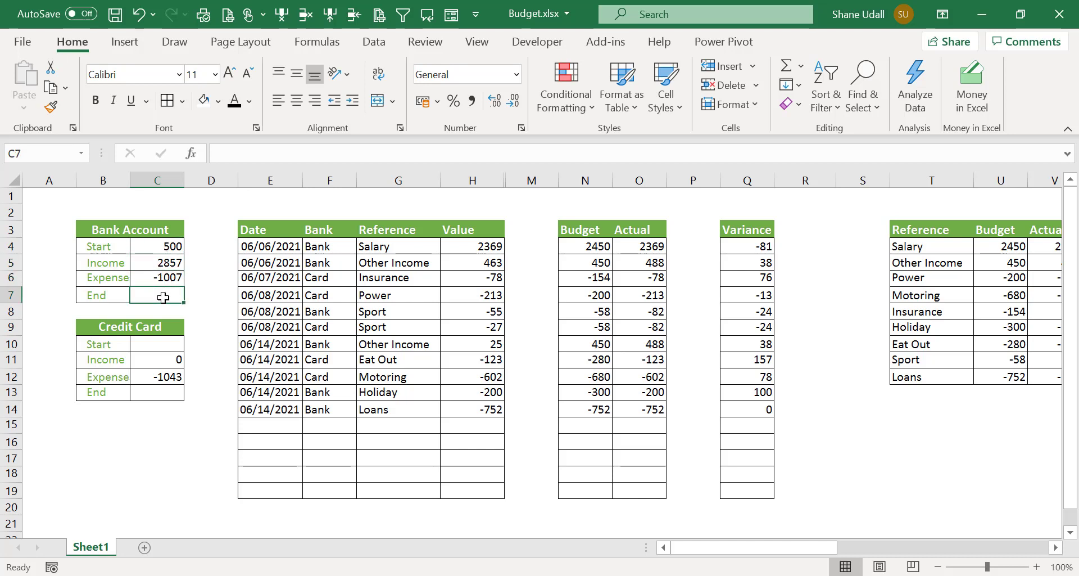
pyautogui.write('=')
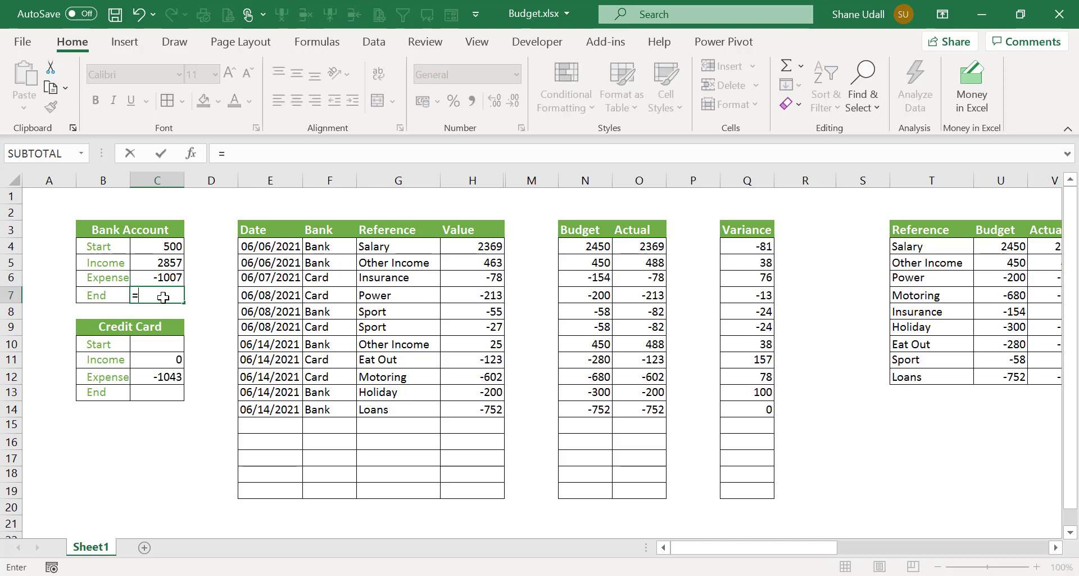
pyautogui.write('SUM')
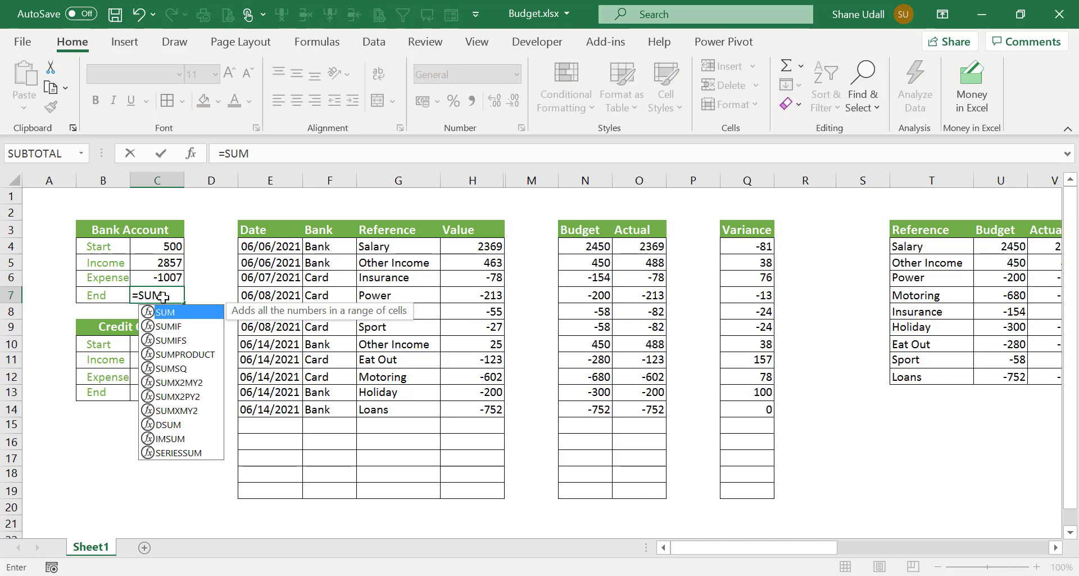
pyautogui.write('(')
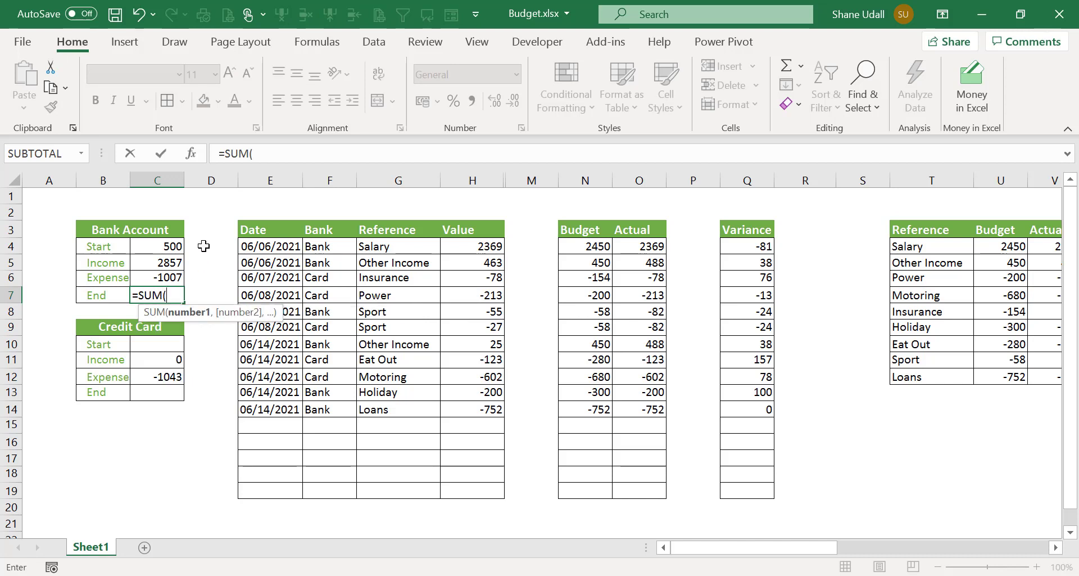
pyautogui.moveTo(156, 248); pyautogui.dragTo(159, 272)
pyautogui.write(')')
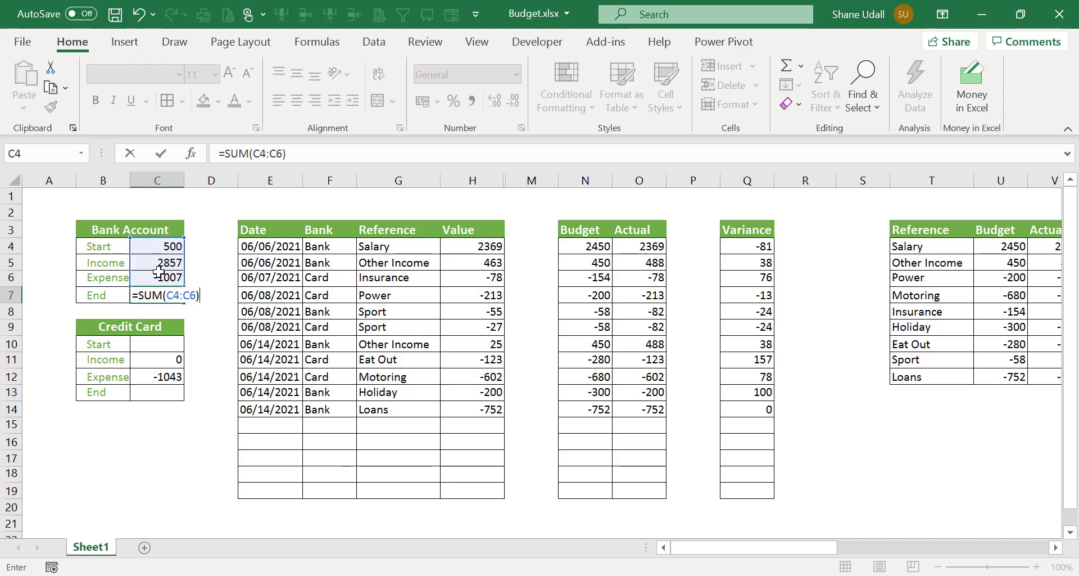
pyautogui.press('Return')
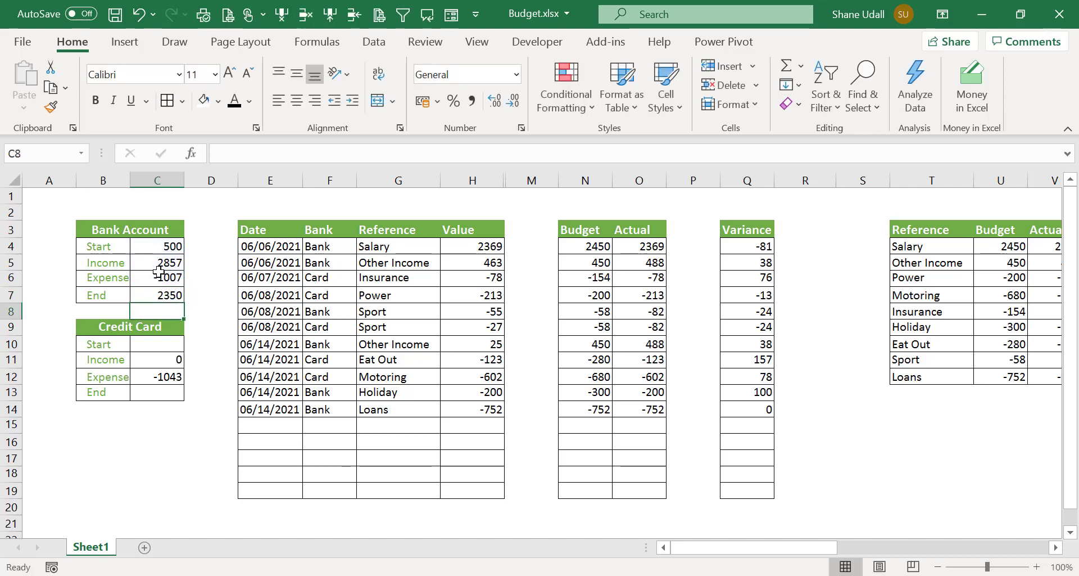
pyautogui.press('Up')
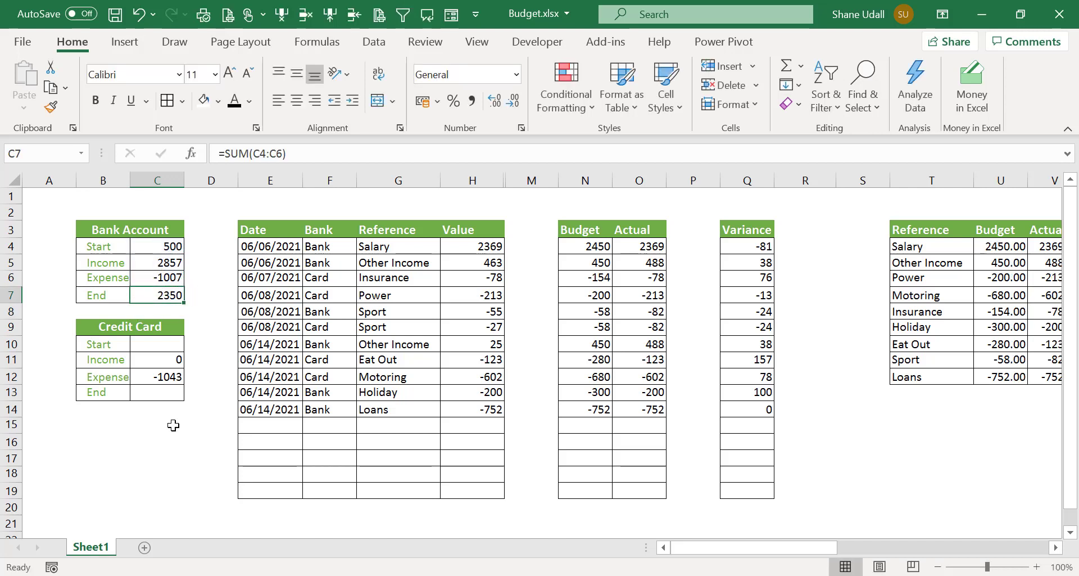
# Enter 0 as the Credit Card Start balance in C10.
pyautogui.click(159, 348)
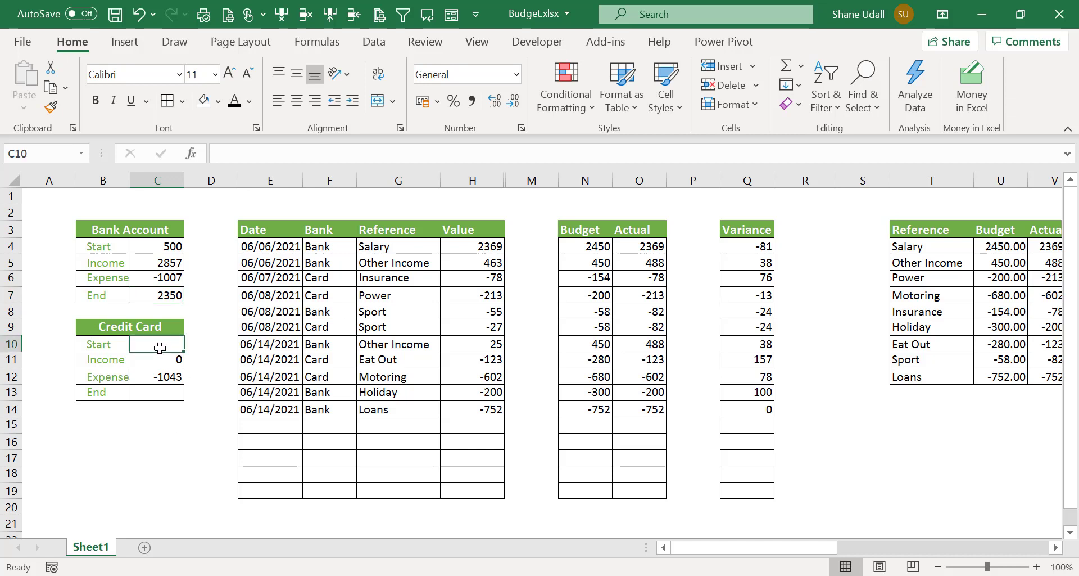
pyautogui.write('0')
pyautogui.press('Return')
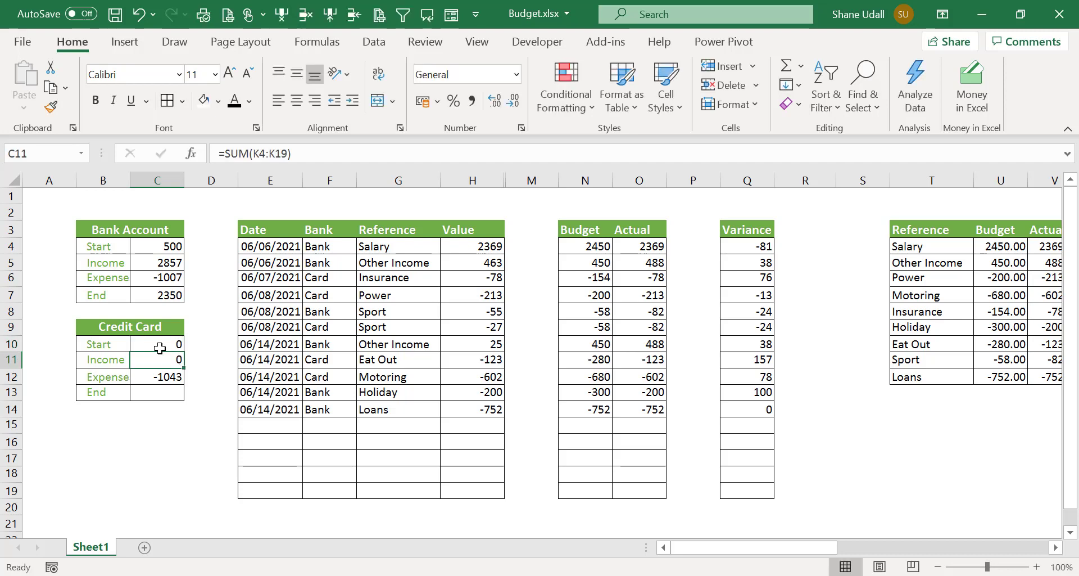
# Calculate the Credit Card End balance in C13 with =SUM(C10:C12), and check the values in C4:C7 and C10:C13.
pyautogui.click(160, 396)
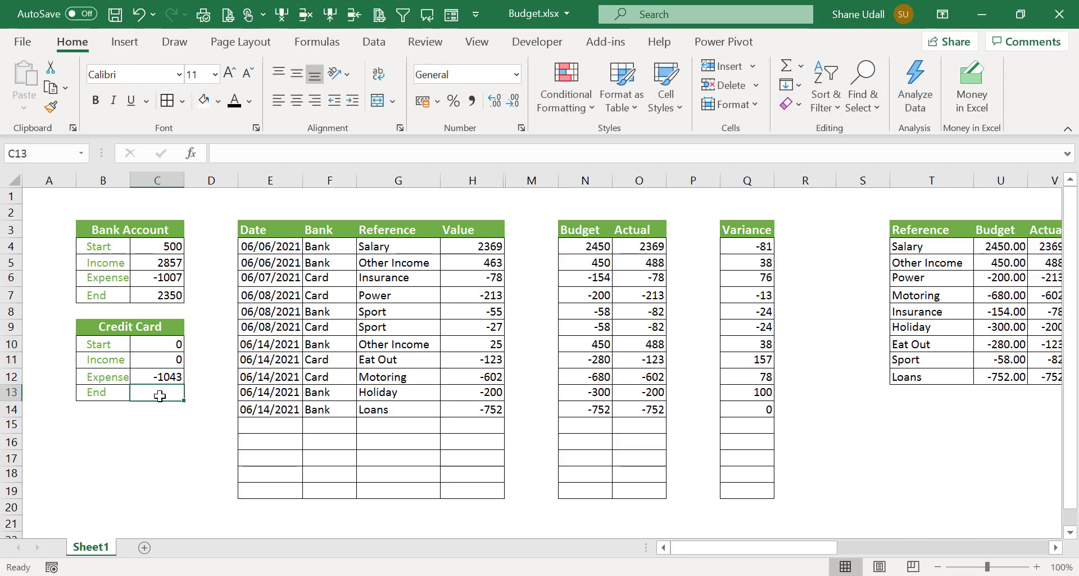
pyautogui.write('=sum(')
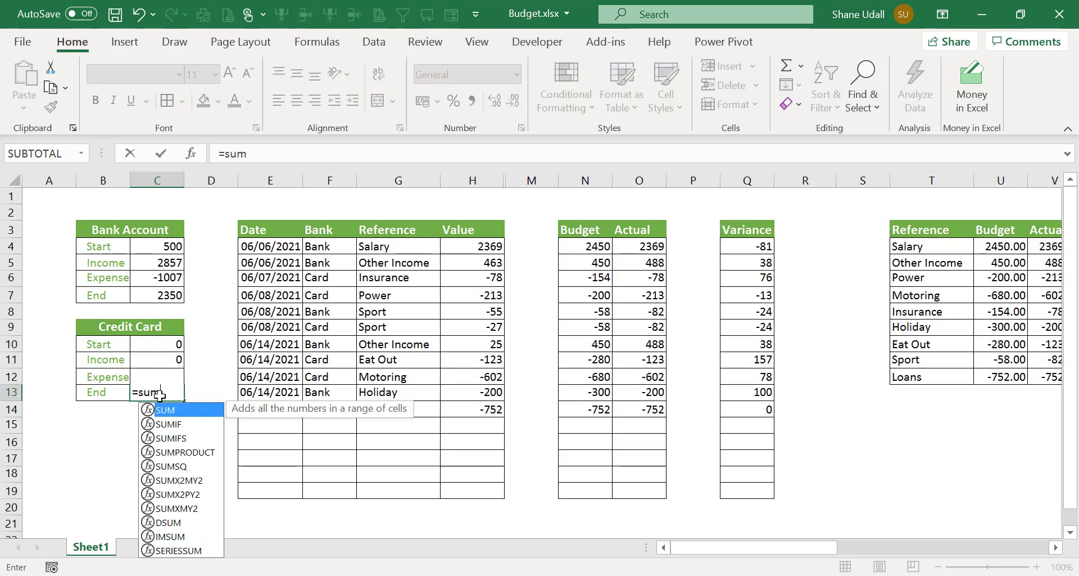
pyautogui.click(171, 343)
pyautogui.moveTo(171, 343); pyautogui.dragTo(171, 374)
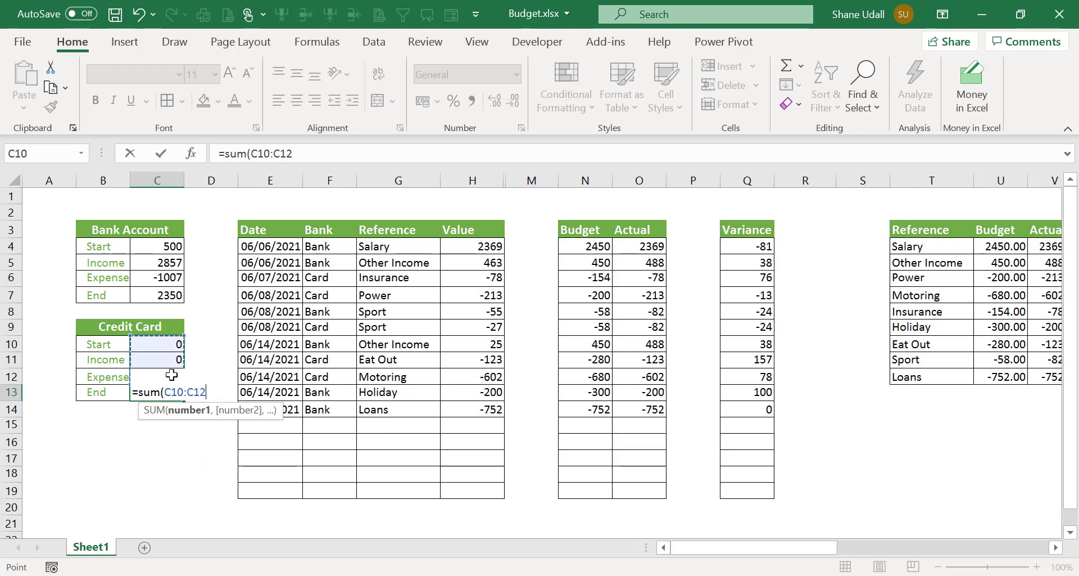
pyautogui.write(')')
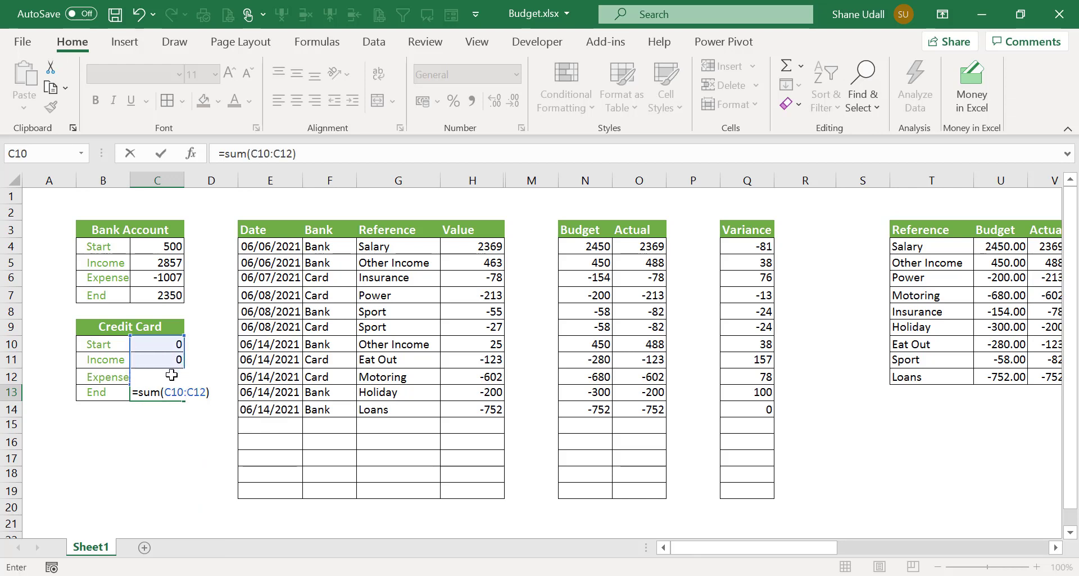
pyautogui.press('Return')
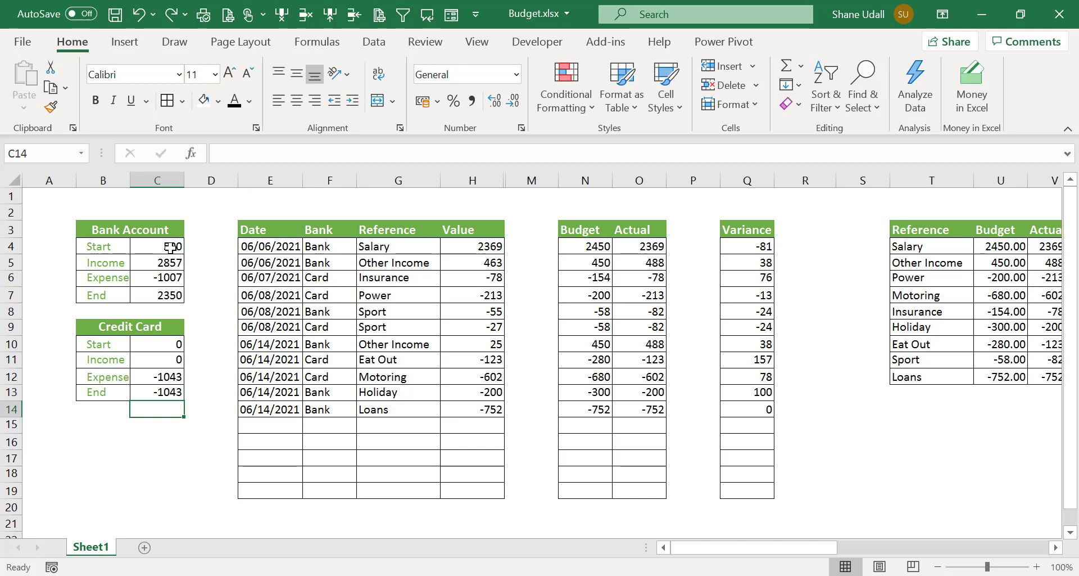
pyautogui.moveTo(166, 245); pyautogui.dragTo(164, 297)
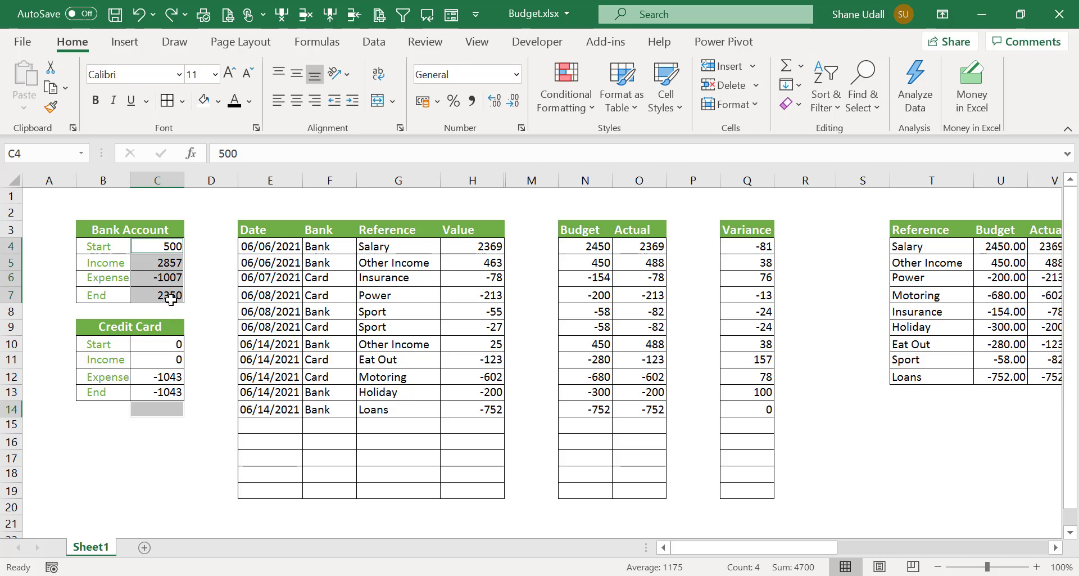
pyautogui.moveTo(166, 343); pyautogui.dragTo(165, 392)
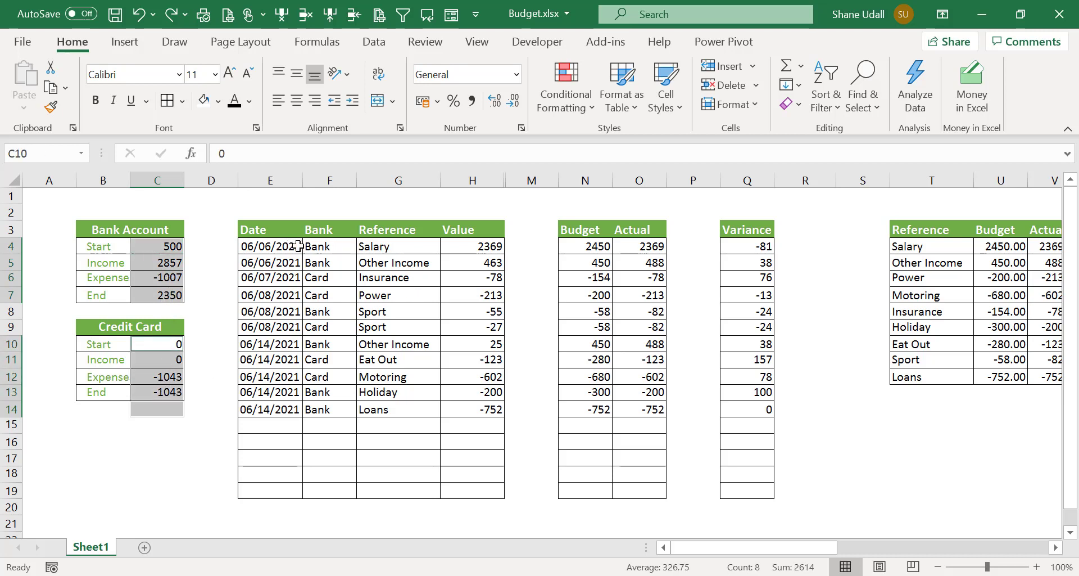
# Format the amounts in C4:C14, H4:Q19 and U4:V12 as Number with 2 decimals, a 1000 separator and red negatives with a minus sign.
pyautogui.keyDown('ctrl'); pyautogui.click(450, 243); pyautogui.keyUp('ctrl')
pyautogui.moveTo(450, 243); pyautogui.dragTo(736, 264)
pyautogui.moveTo(760, 359); pyautogui.dragTo(766, 490)
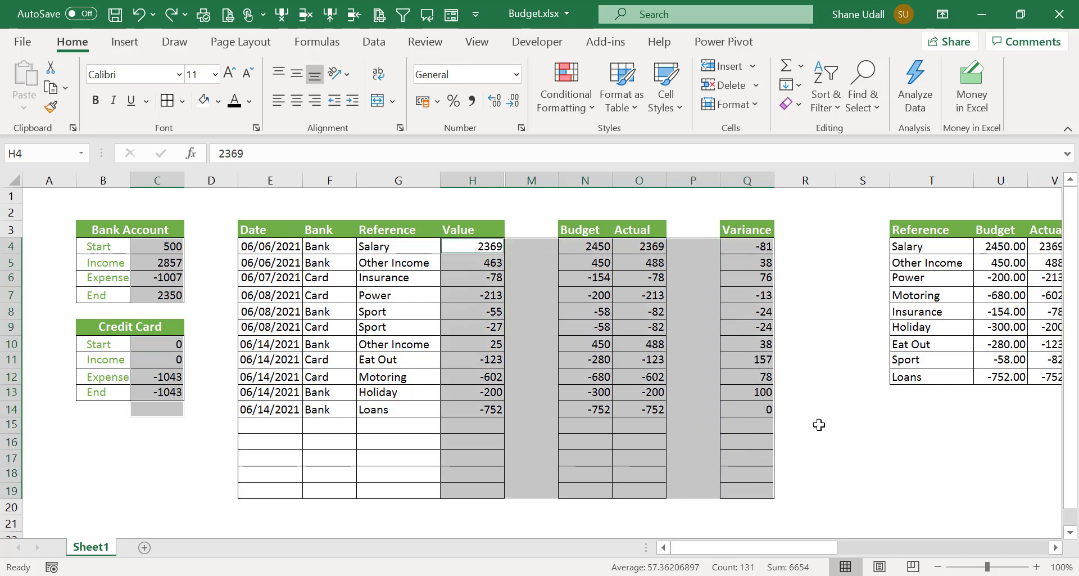
pyautogui.keyDown('ctrl'); pyautogui.click(1021, 248); pyautogui.keyUp('ctrl')
pyautogui.moveTo(1031, 248); pyautogui.dragTo(1052, 374)
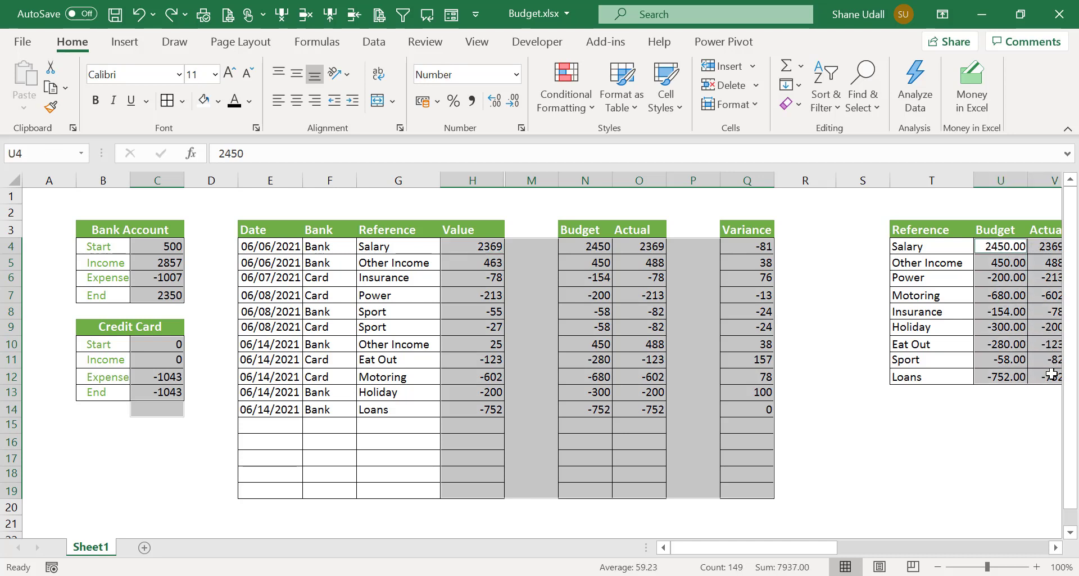
pyautogui.rightClick(681, 348)
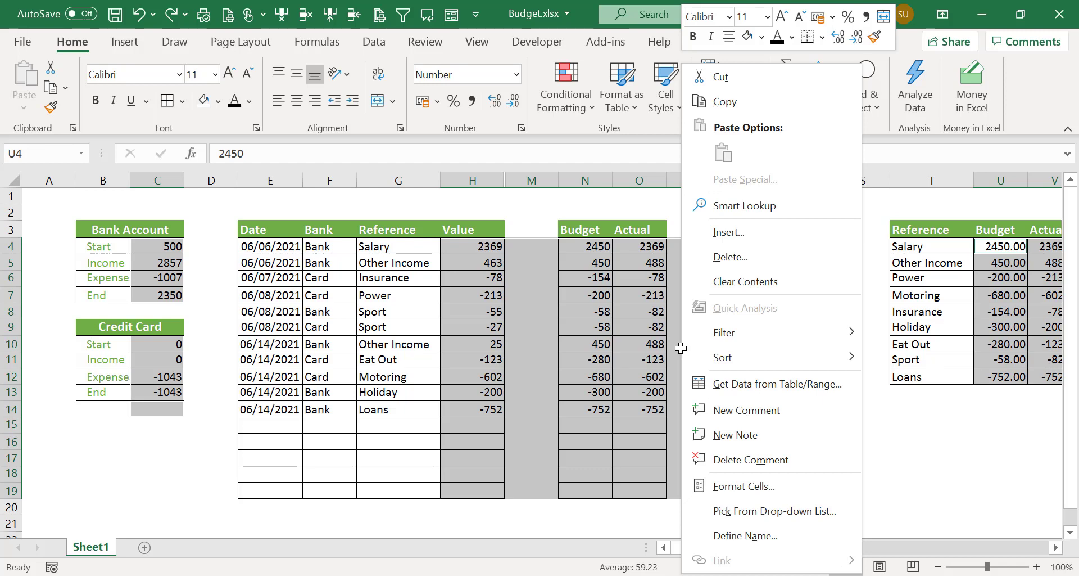
pyautogui.click(737, 487)
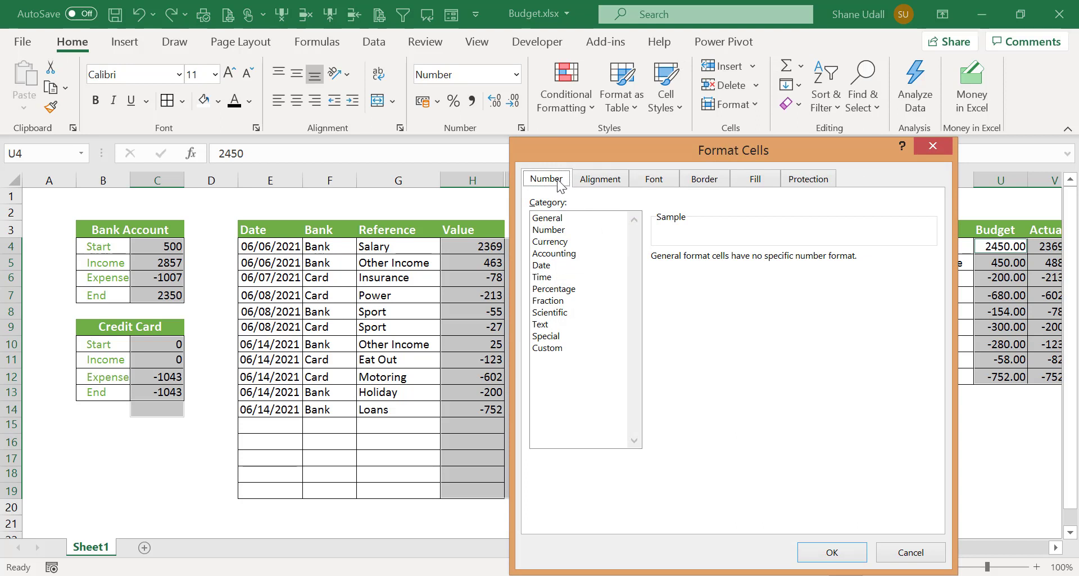
pyautogui.click(556, 232)
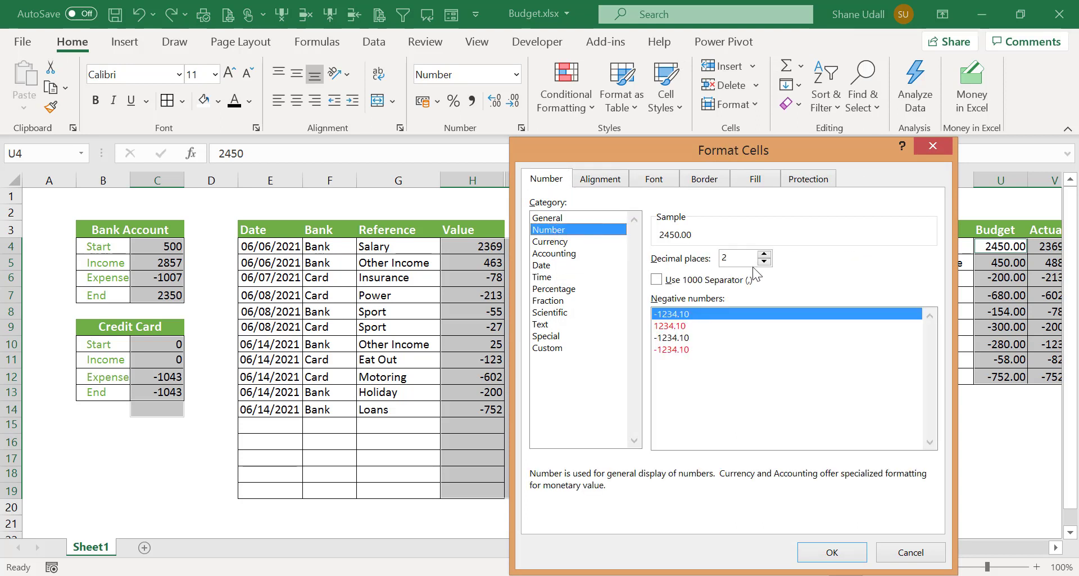
pyautogui.click(657, 281)
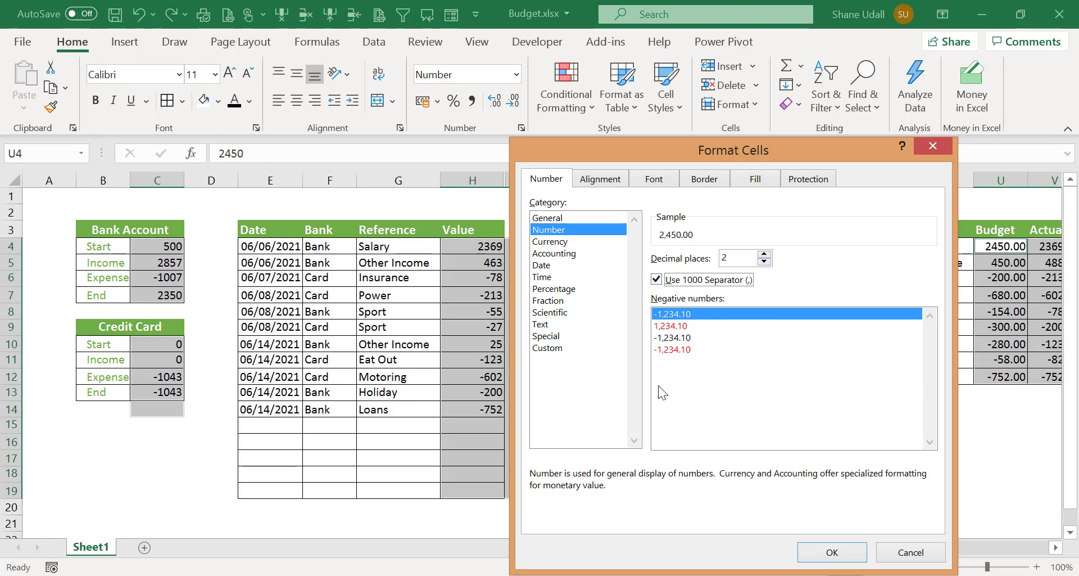
pyautogui.click(673, 349)
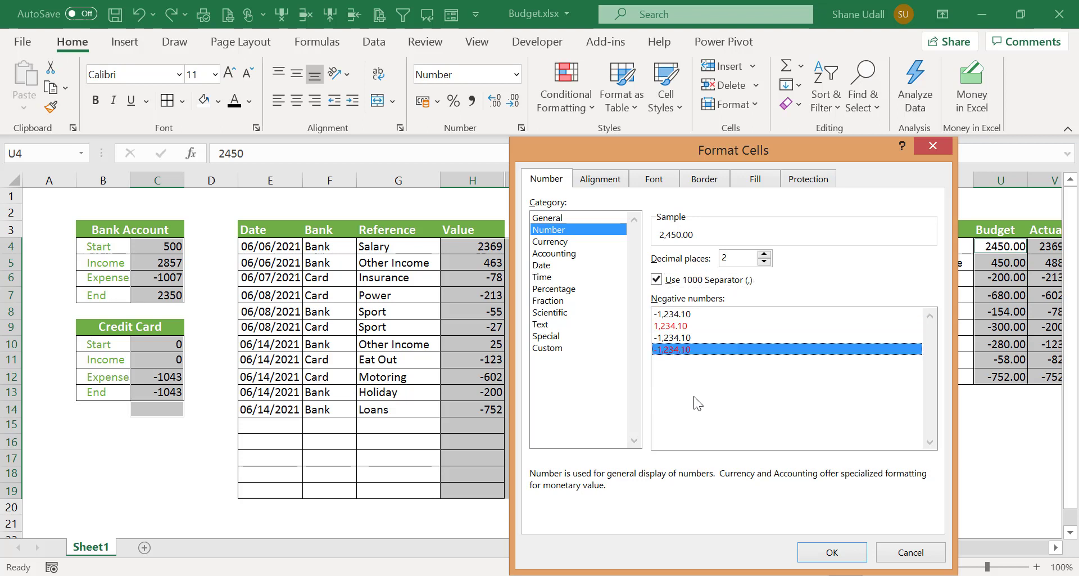
pyautogui.click(830, 553)
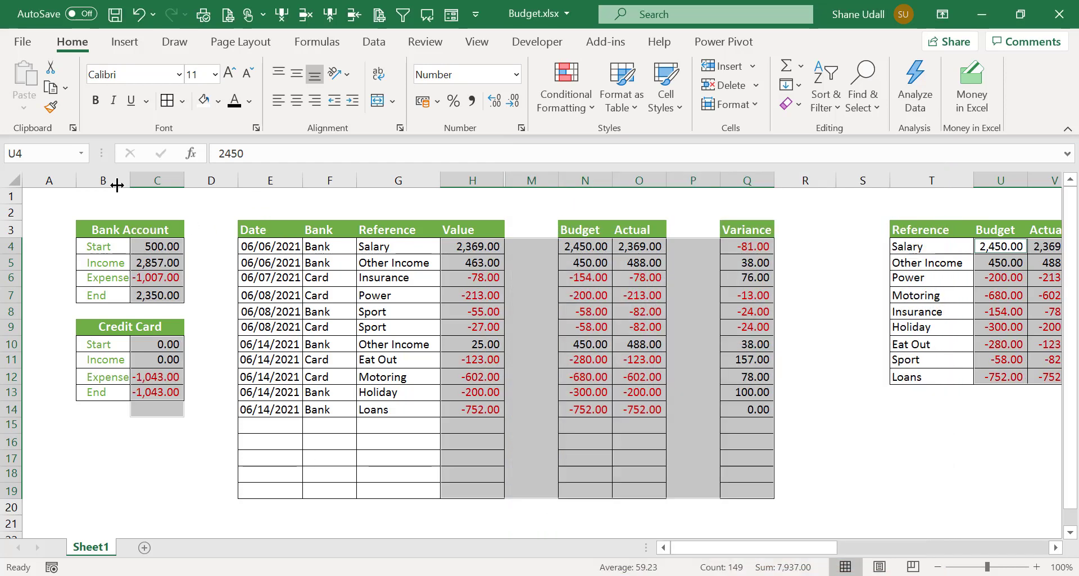
# Narrow the empty spacer columns A and D so all the tables fit across the sheet.
pyautogui.moveTo(73, 178); pyautogui.dragTo(37, 177)
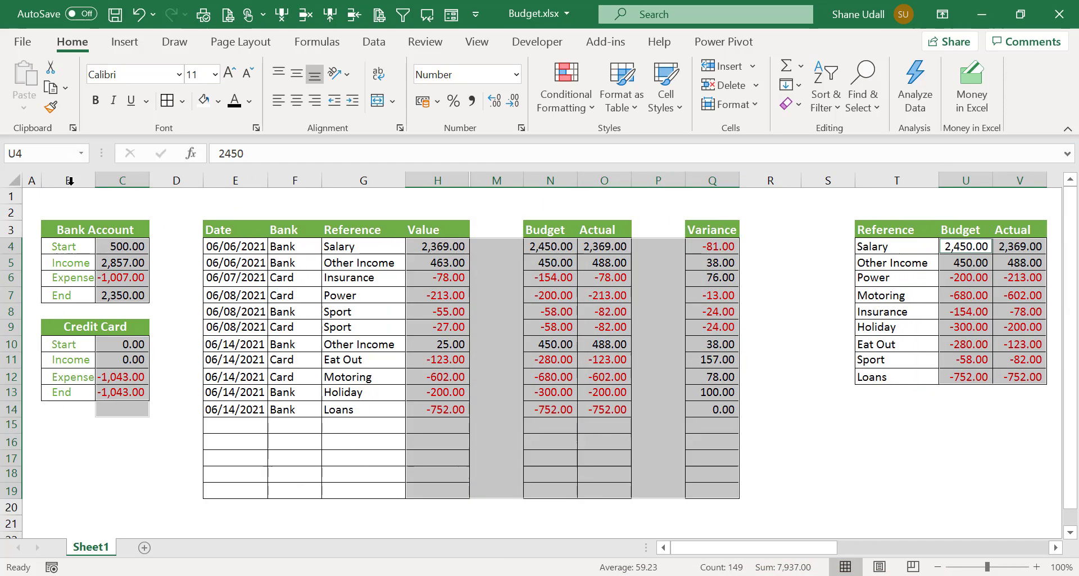
pyautogui.moveTo(199, 183); pyautogui.dragTo(147, 177)
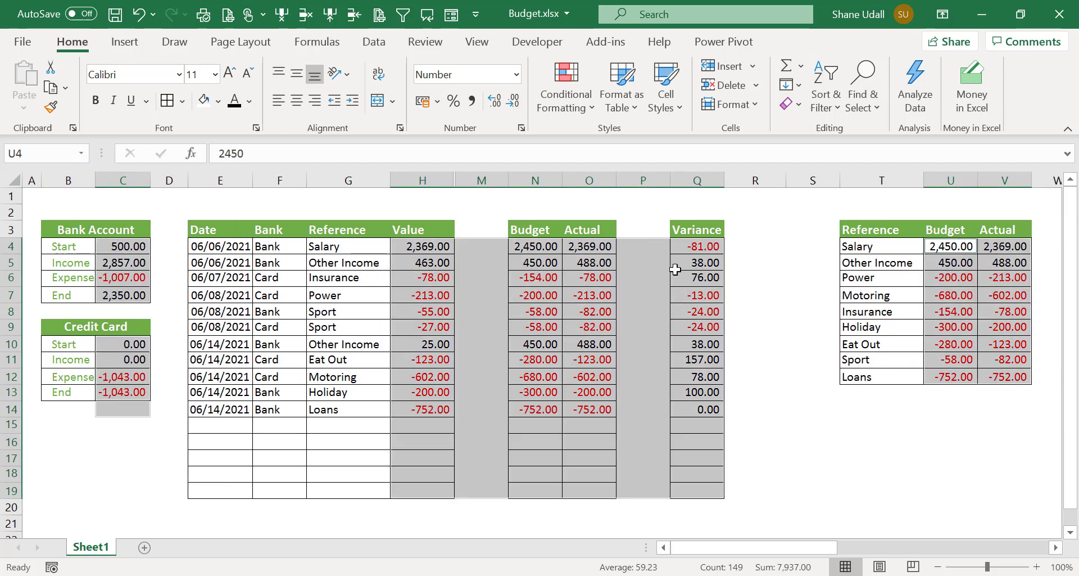
pyautogui.click(804, 346)
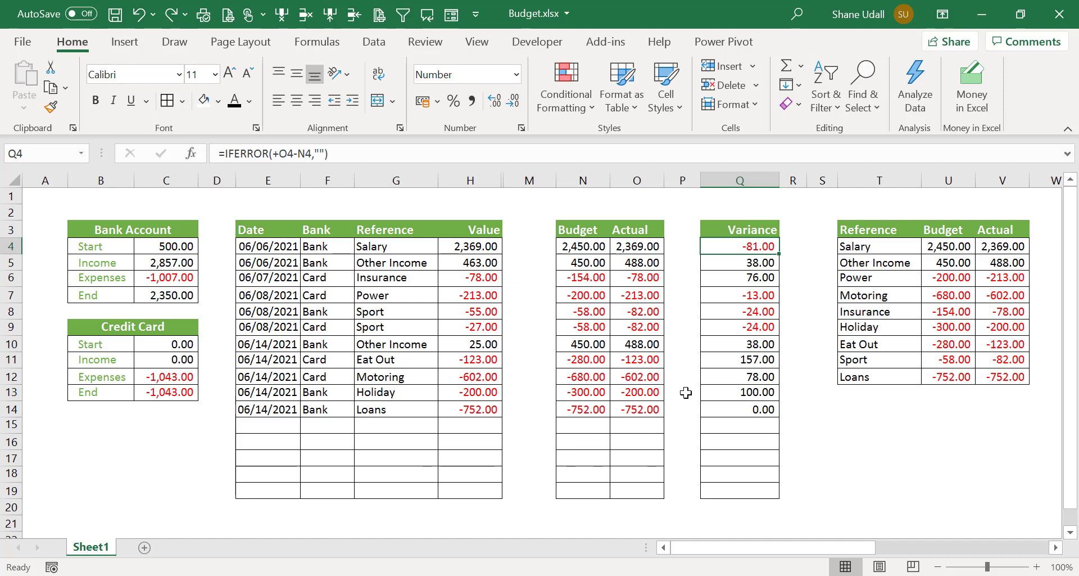
# Examine the positive and negative Variance amounts and their formulas in Q4:Q8.
pyautogui.click(725, 263)
pyautogui.click(724, 277)
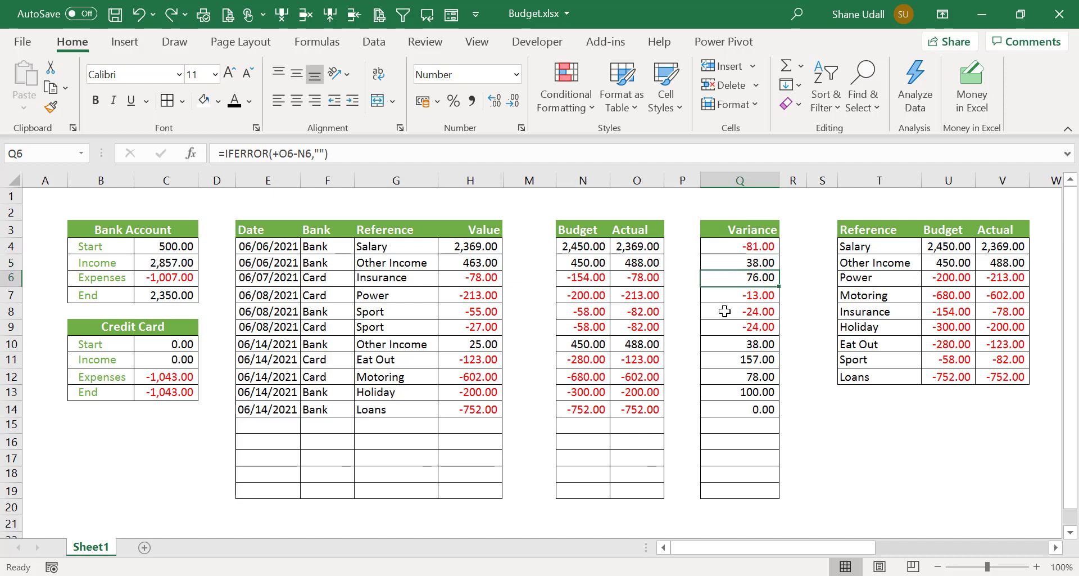
pyautogui.click(725, 311)
pyautogui.click(725, 250)
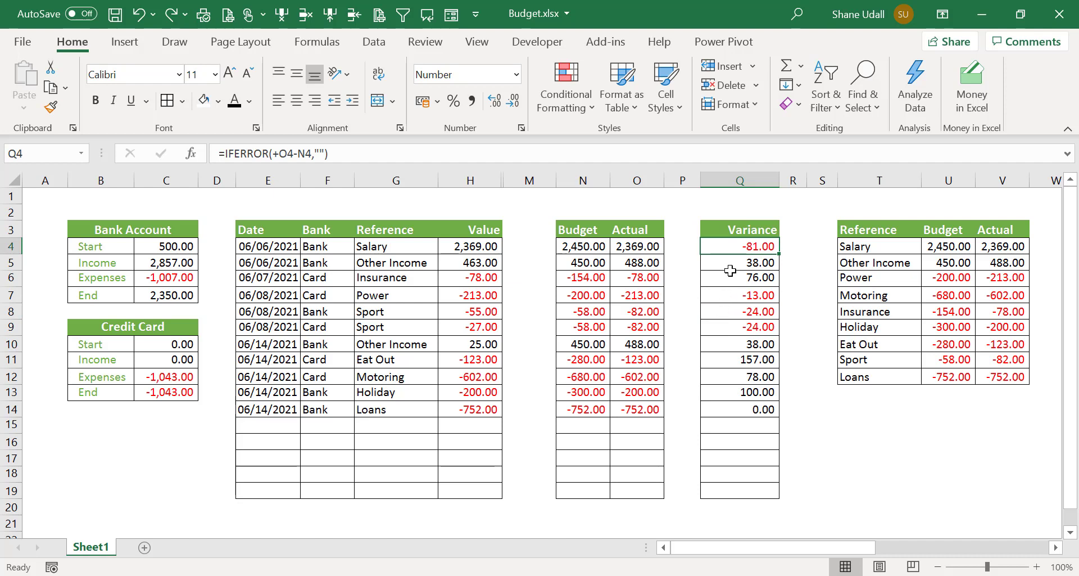
pyautogui.click(729, 264)
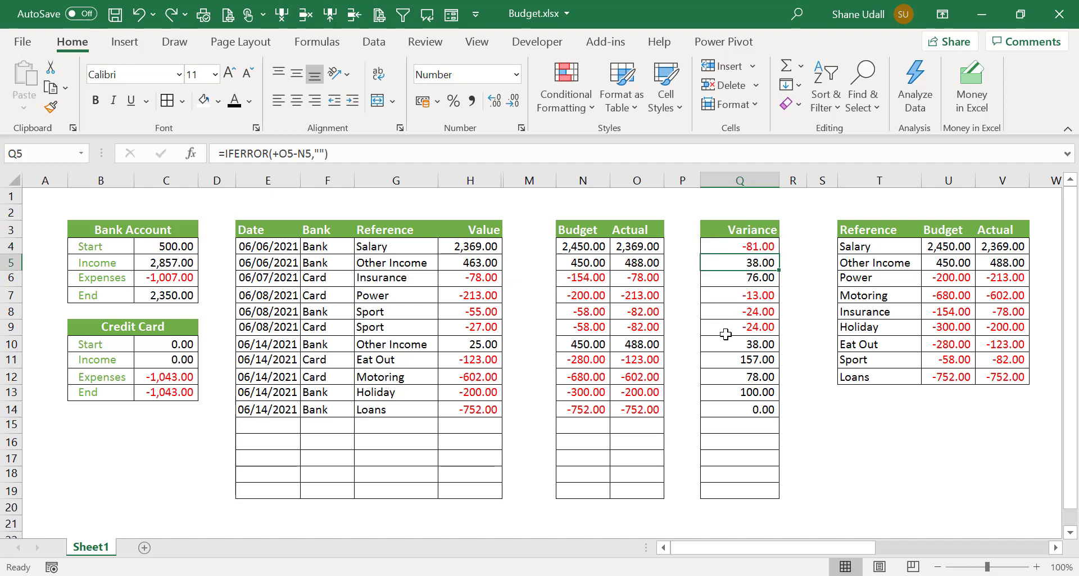
# Create an icon set conditional formatting rule for Variance cell Q4 using the red cross, exclamation mark and green check style.
pyautogui.click(735, 246)
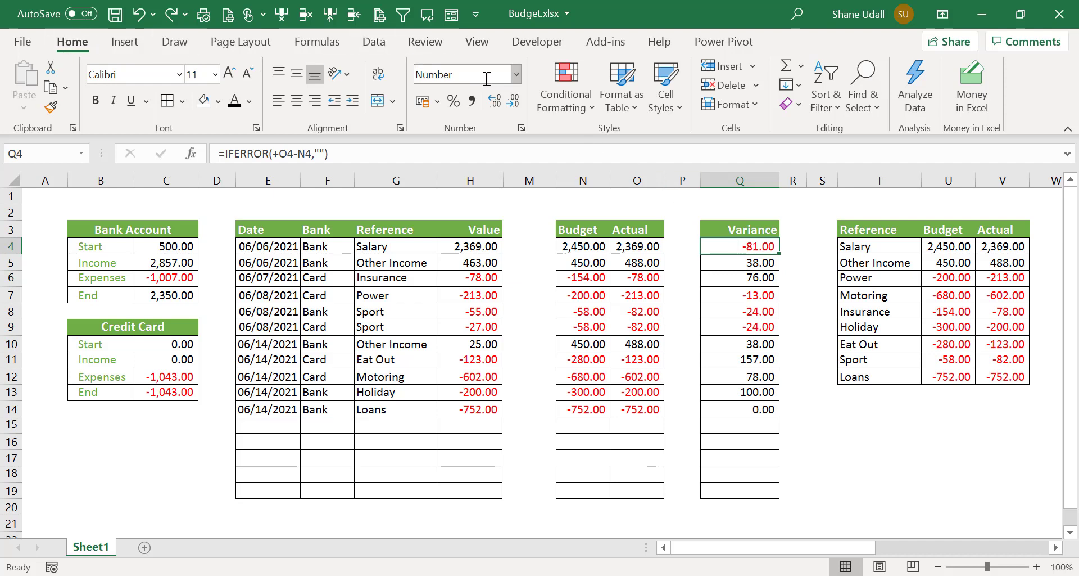
pyautogui.click(565, 89)
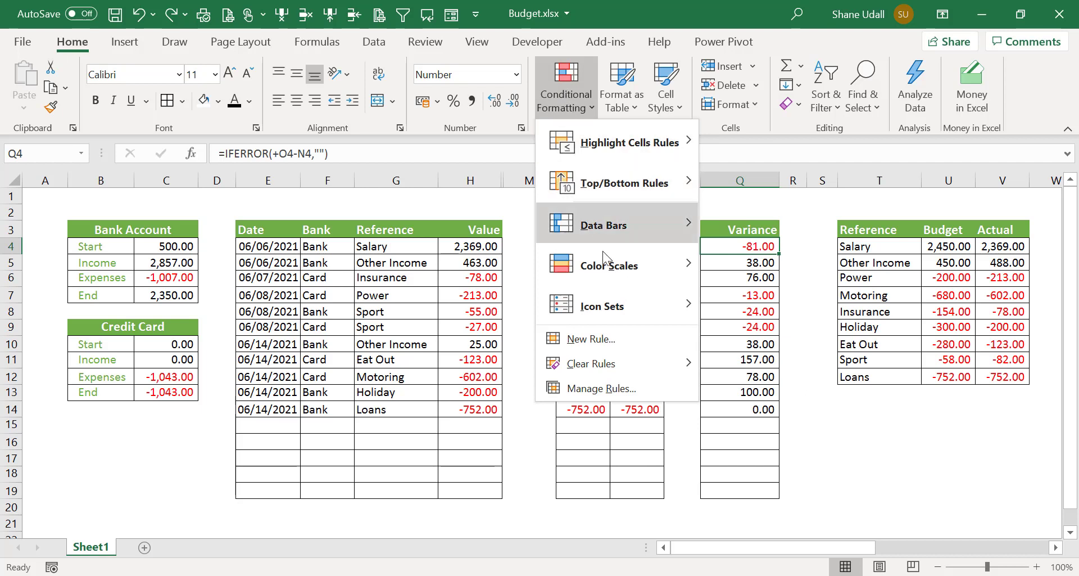
pyautogui.moveTo(612, 312)
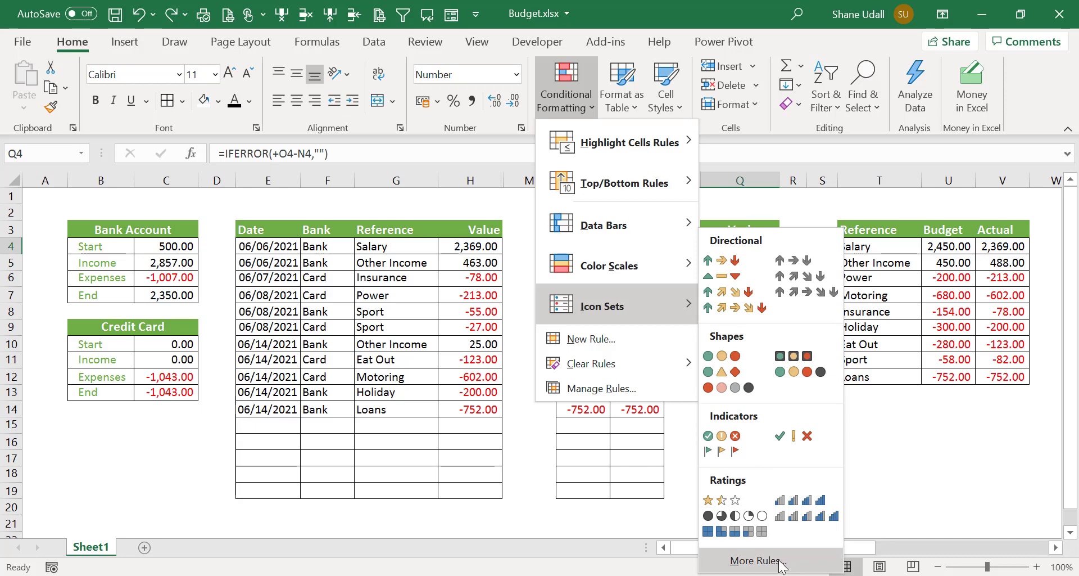
pyautogui.click(755, 560)
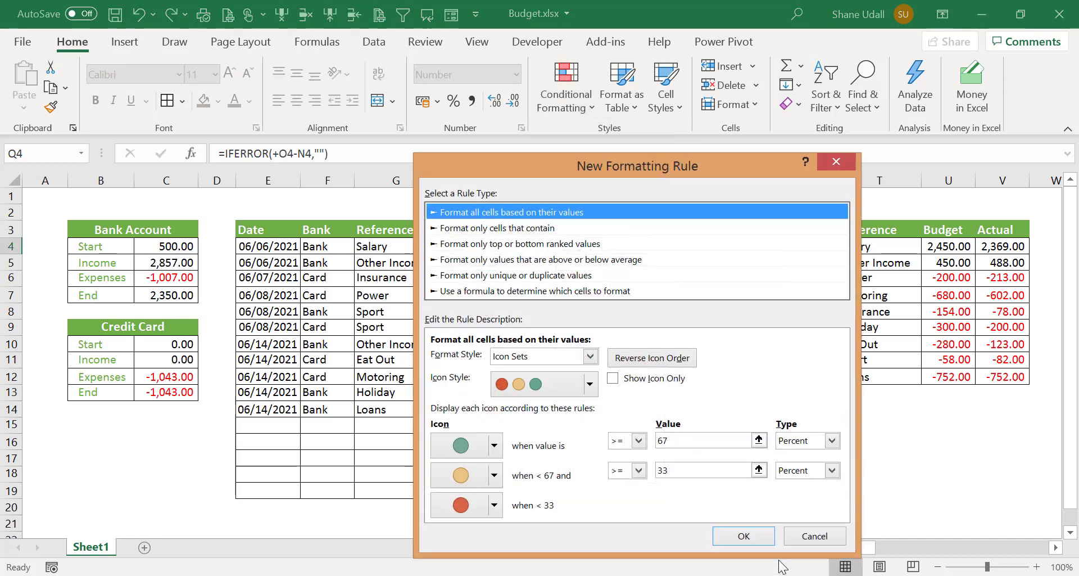
pyautogui.click(591, 385)
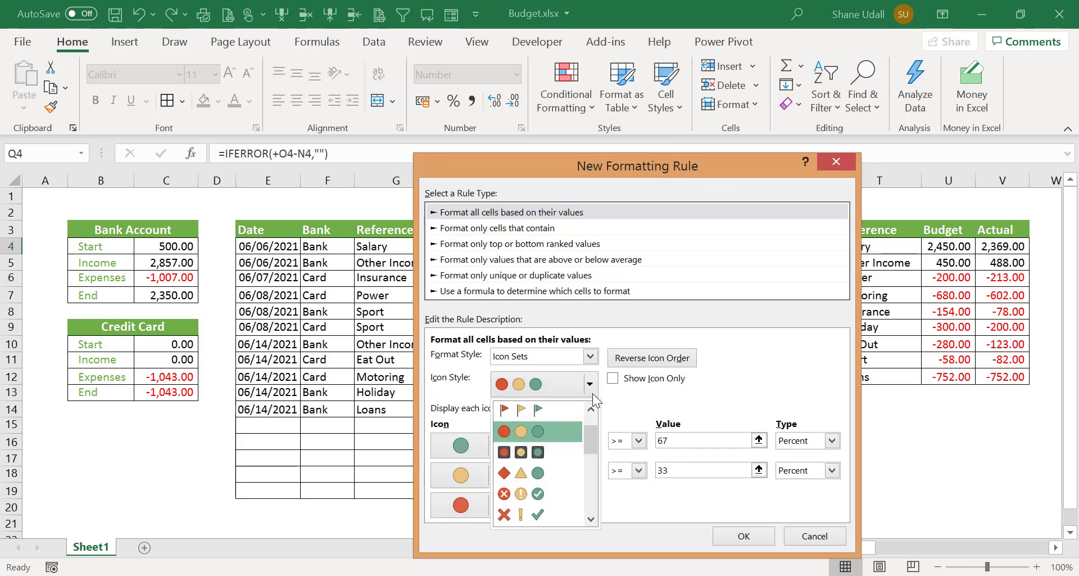
pyautogui.click(558, 513)
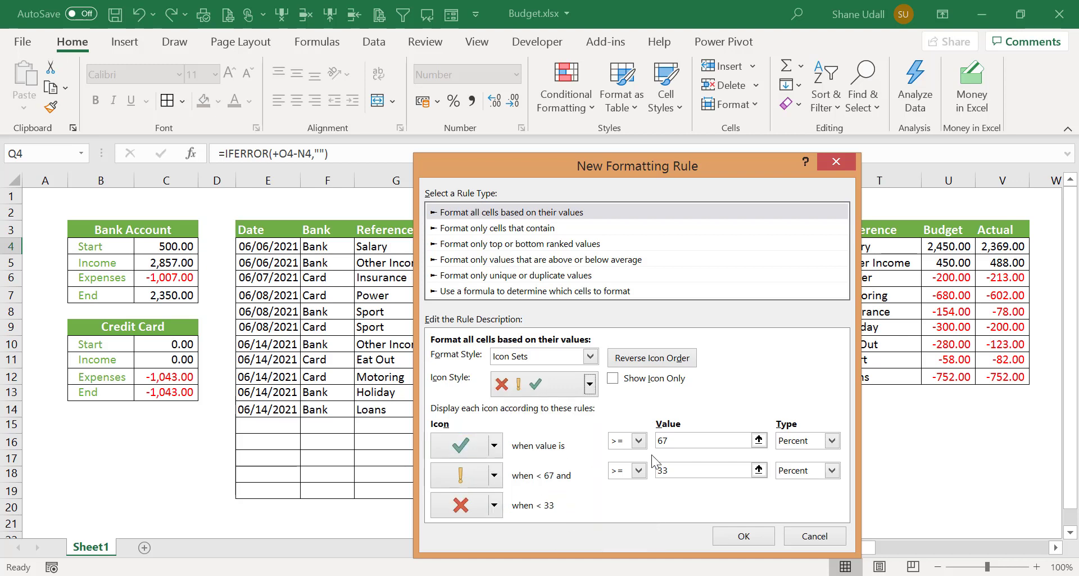
# Set both icon thresholds to the Number type with value 0, and apply the rule to Q4.
pyautogui.click(832, 441)
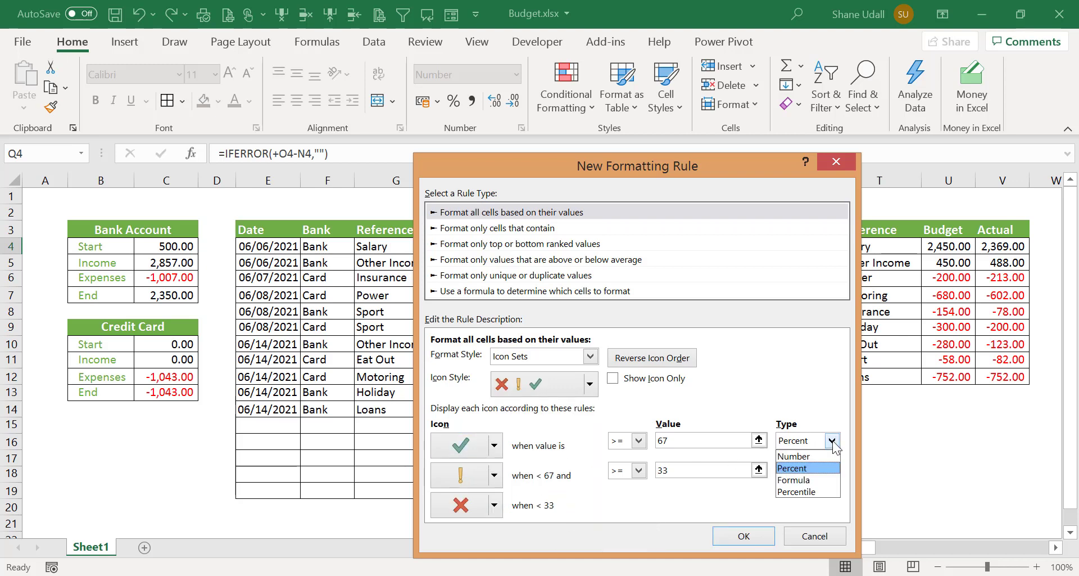
pyautogui.click(818, 456)
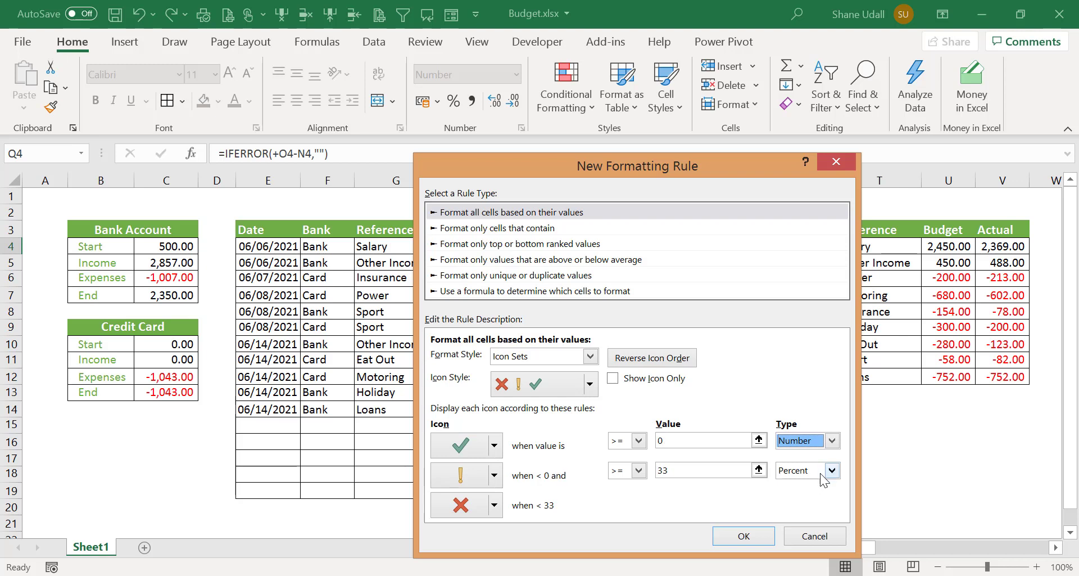
pyautogui.click(832, 470)
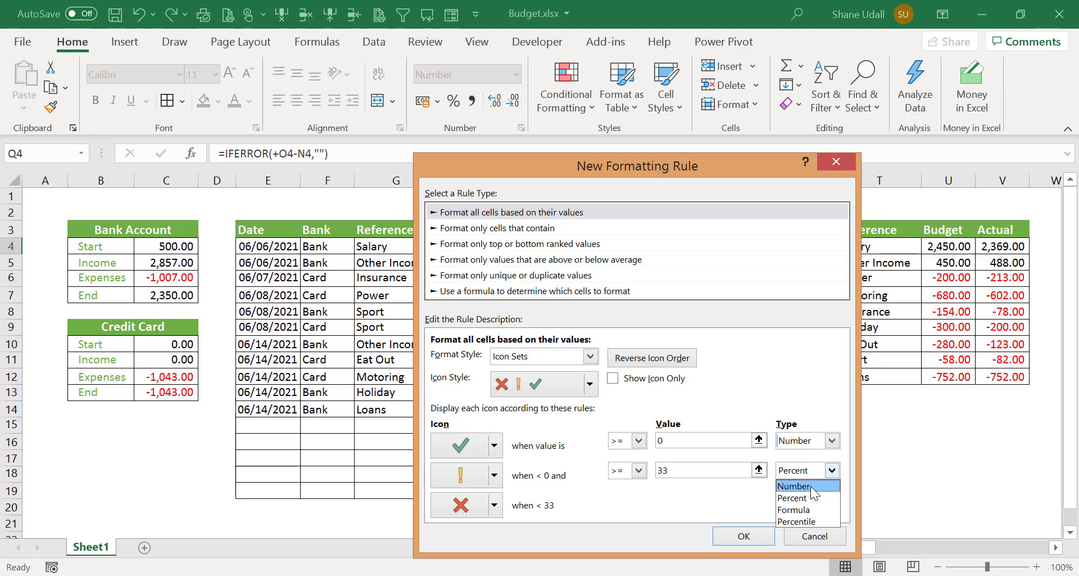
pyautogui.click(810, 486)
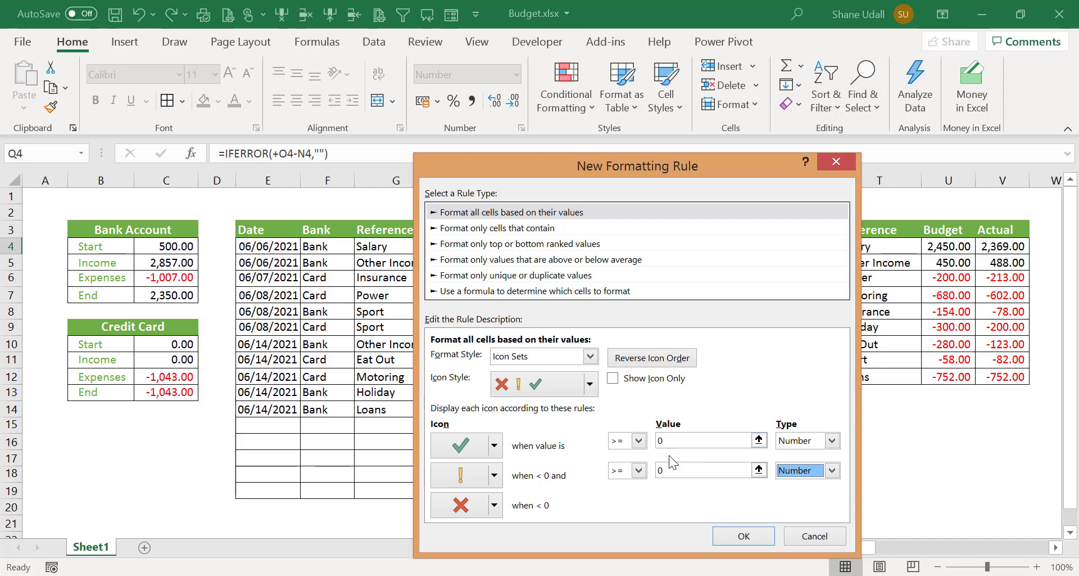
pyautogui.click(763, 537)
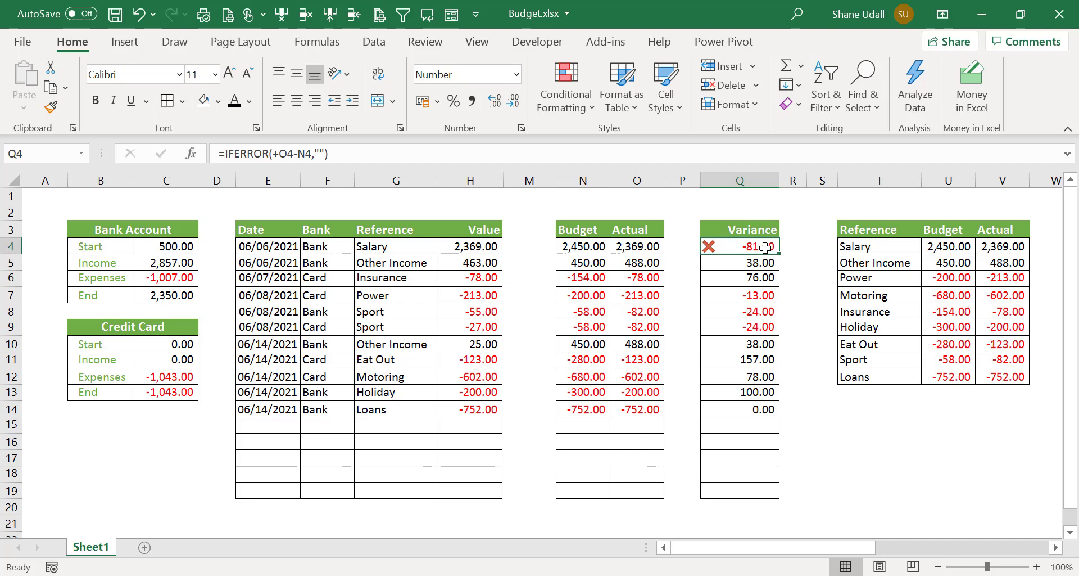
# Copy the icon formatting of Q4 down the Variance column through Q19 with Format Painter.
pyautogui.click(52, 108)
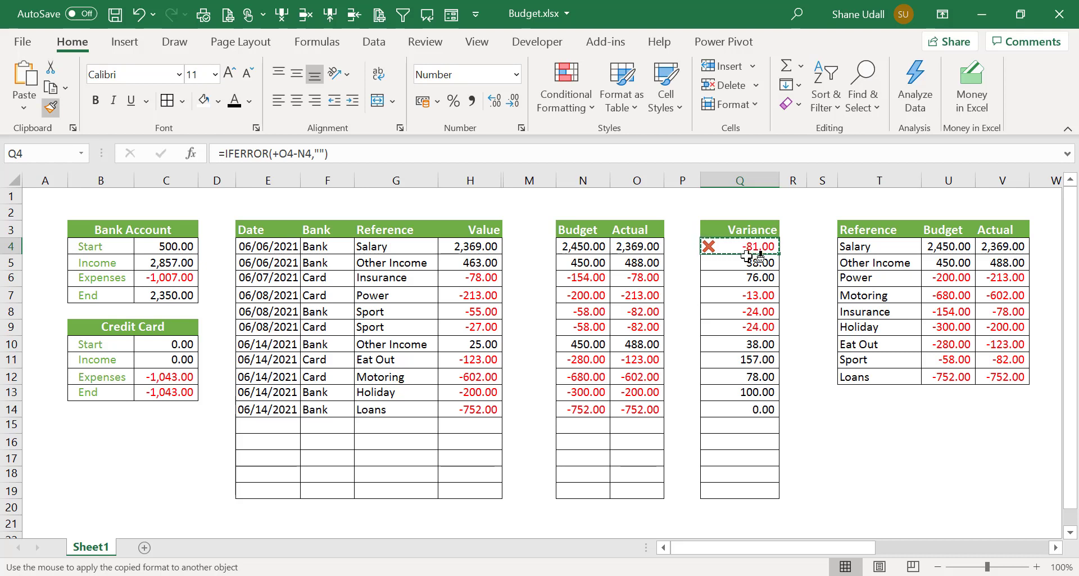
pyautogui.moveTo(748, 256); pyautogui.dragTo(748, 482)
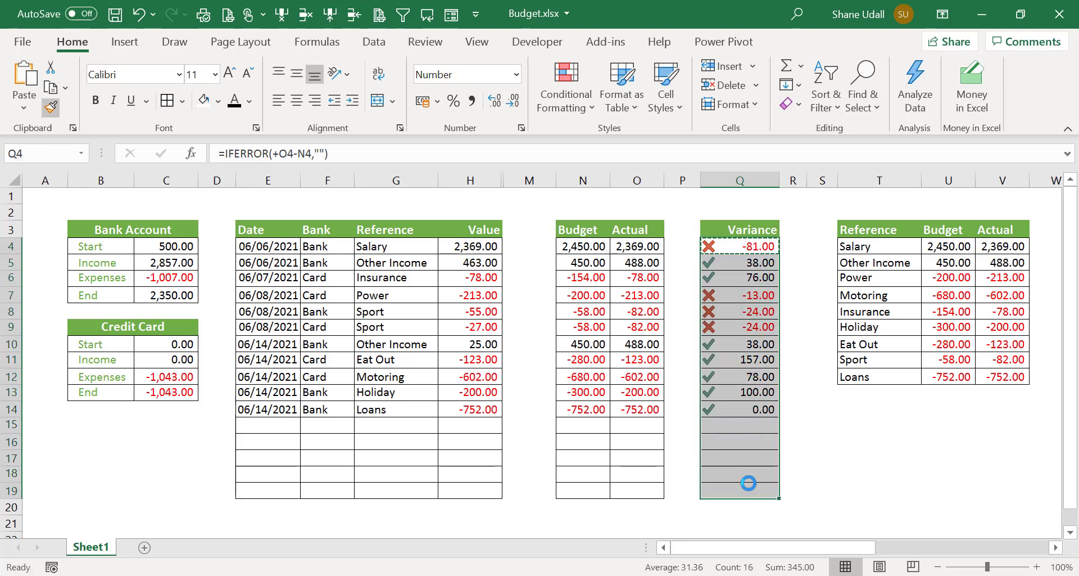
pyautogui.click(754, 429)
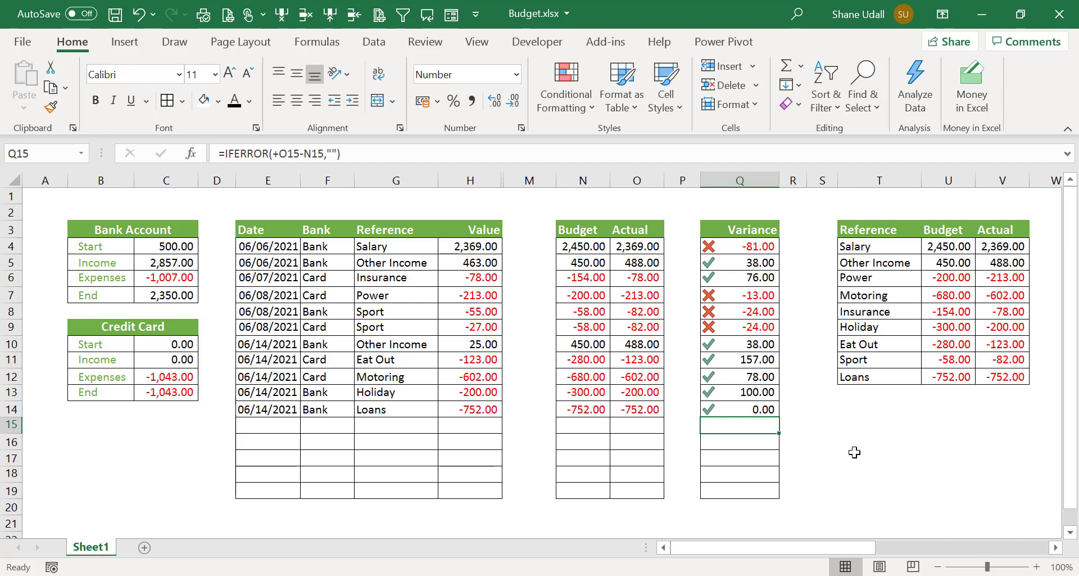
# Enter the labels Income in T14 and Expenses in T15 below the Reference table.
pyautogui.click(852, 412)
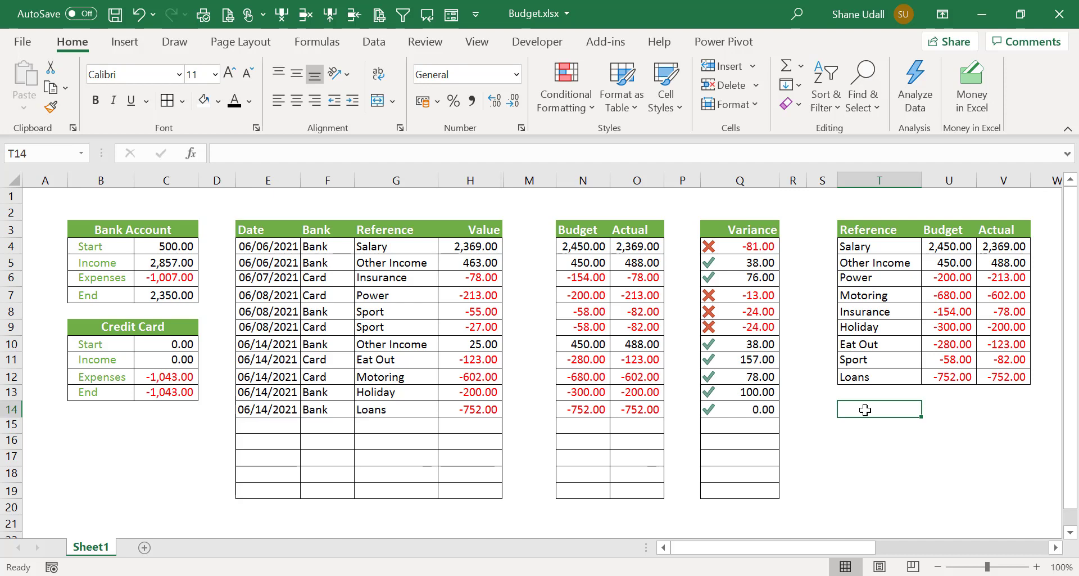
pyautogui.write('I')
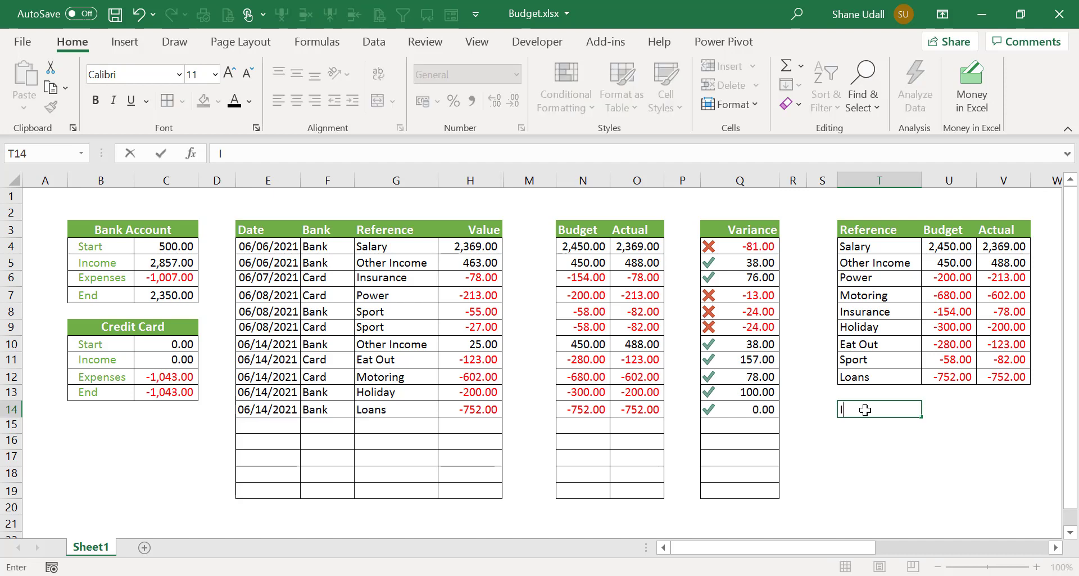
pyautogui.write('ncome')
pyautogui.press('Return')
pyautogui.write('Exp')
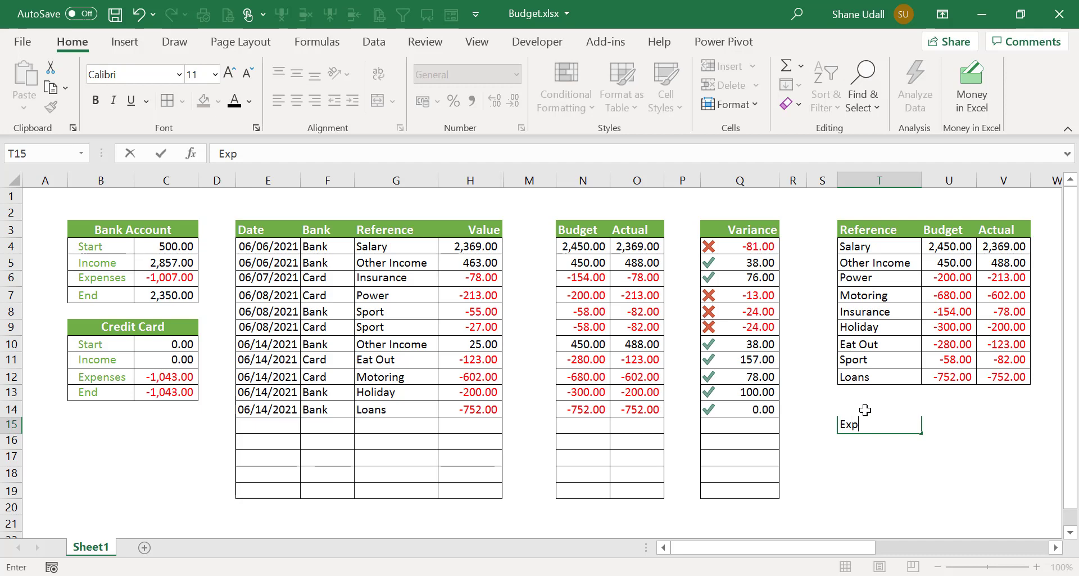
pyautogui.write('enses')
pyautogui.press('Return')
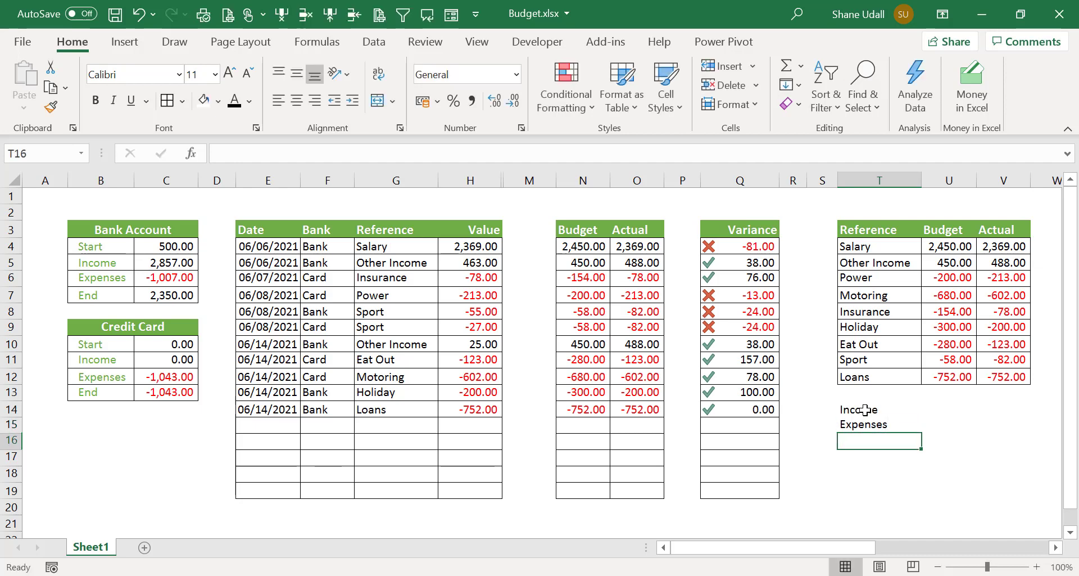
# Total the budgeted income in U14 by adding the Salary and Other Income budgets with the formula +U4+U5.
pyautogui.click(940, 416)
pyautogui.write('+')
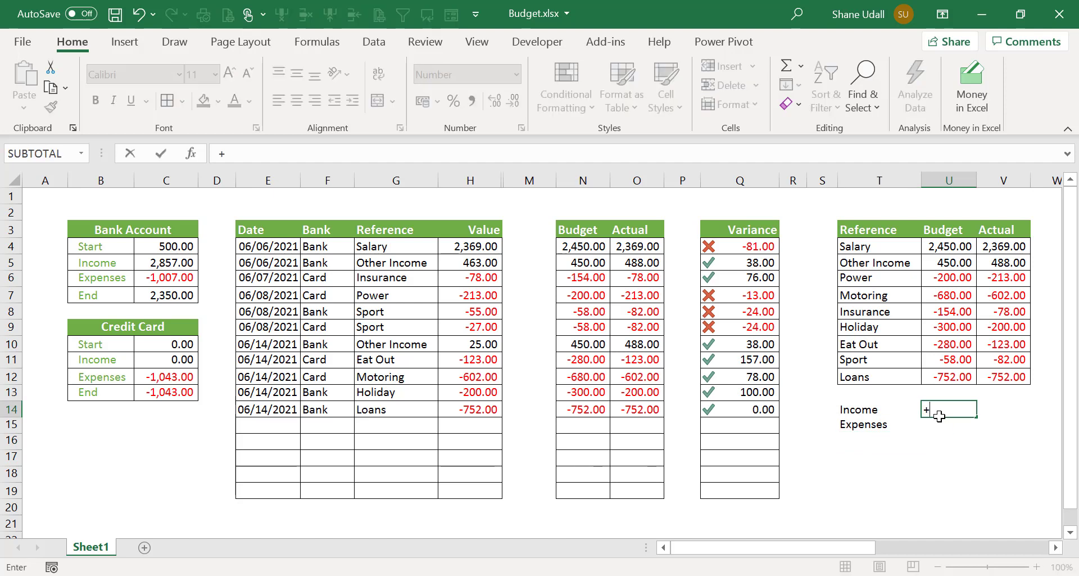
pyautogui.click(949, 246)
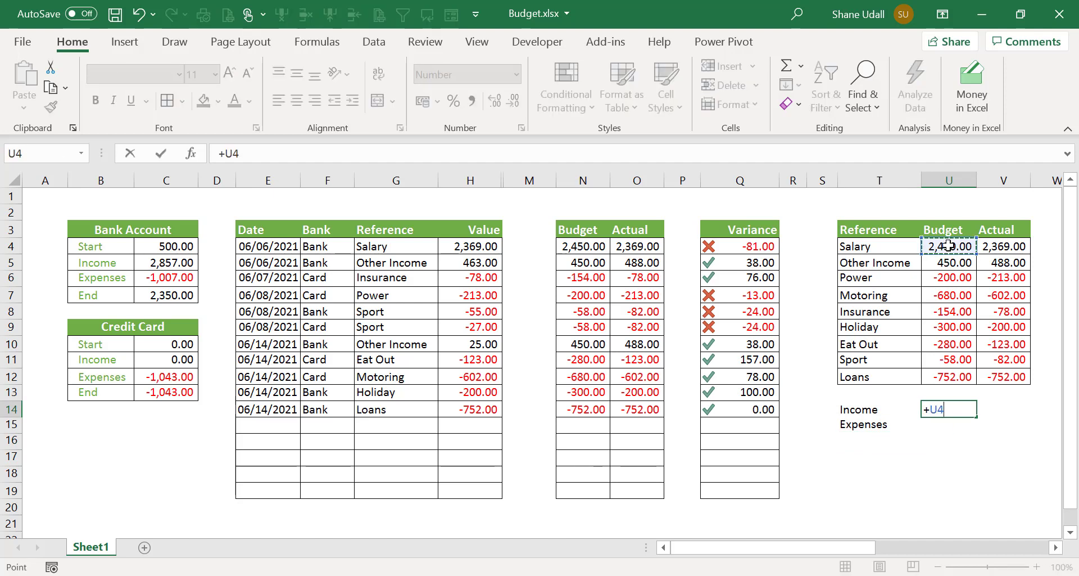
pyautogui.write('+')
pyautogui.click(940, 262)
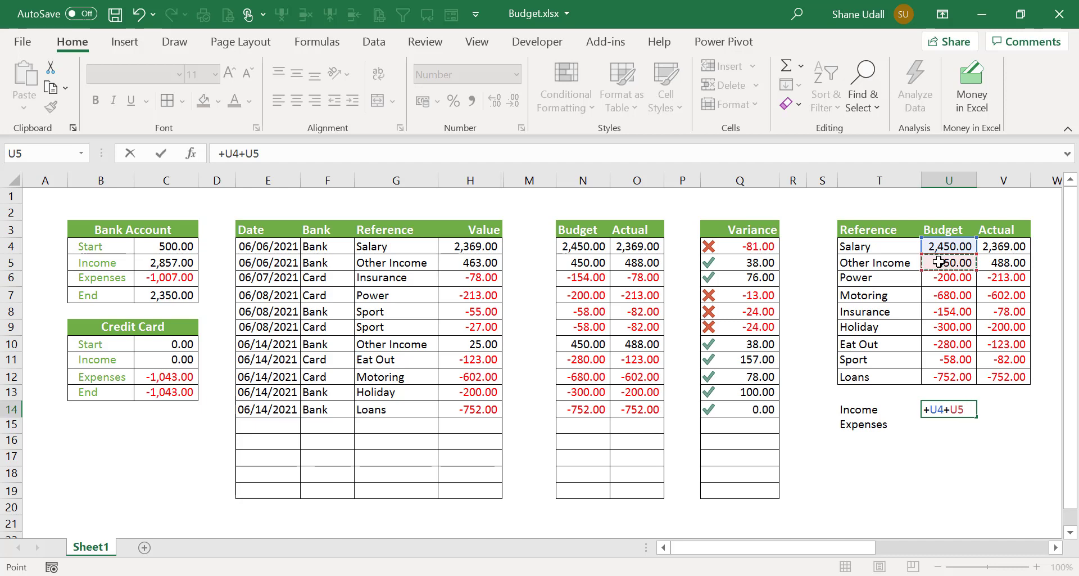
pyautogui.press('Return')
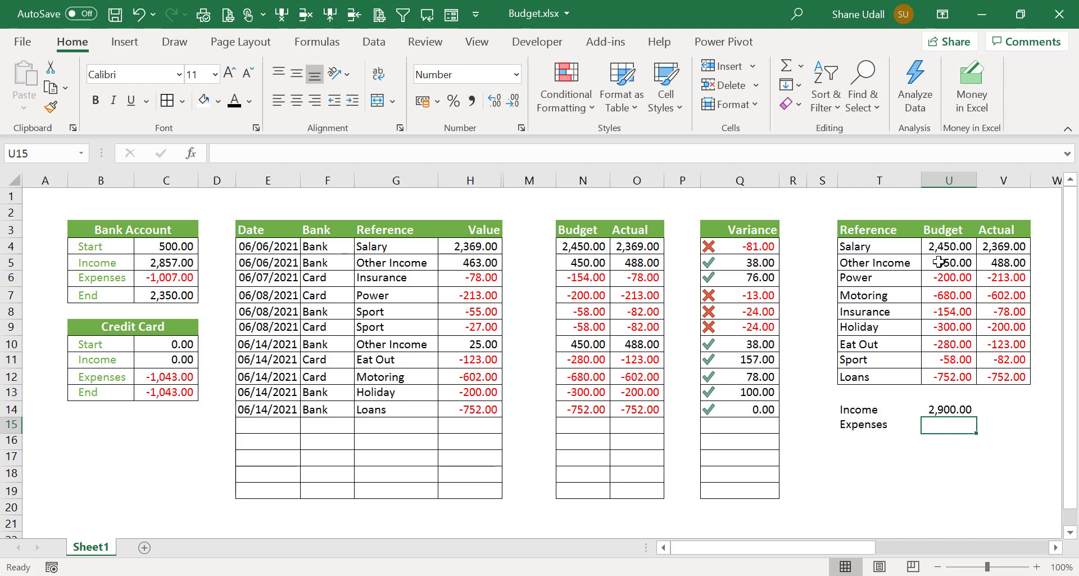
# Enter -sum(U6:U12) in U15 for budgeted expenses, and fill the Income and Expenses formulas across into V14:V15.
pyautogui.write('-')
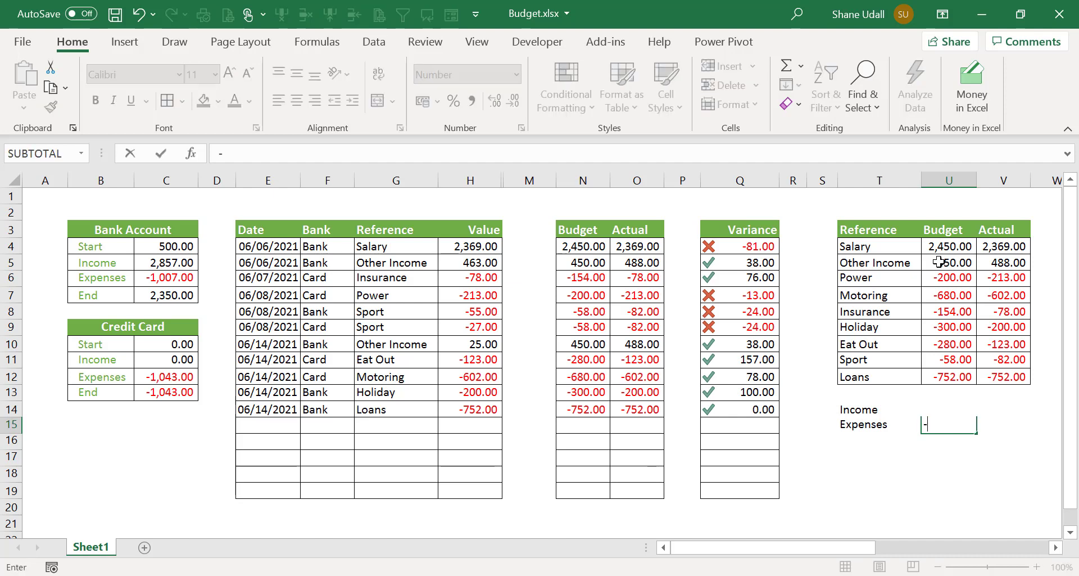
pyautogui.write('sum(')
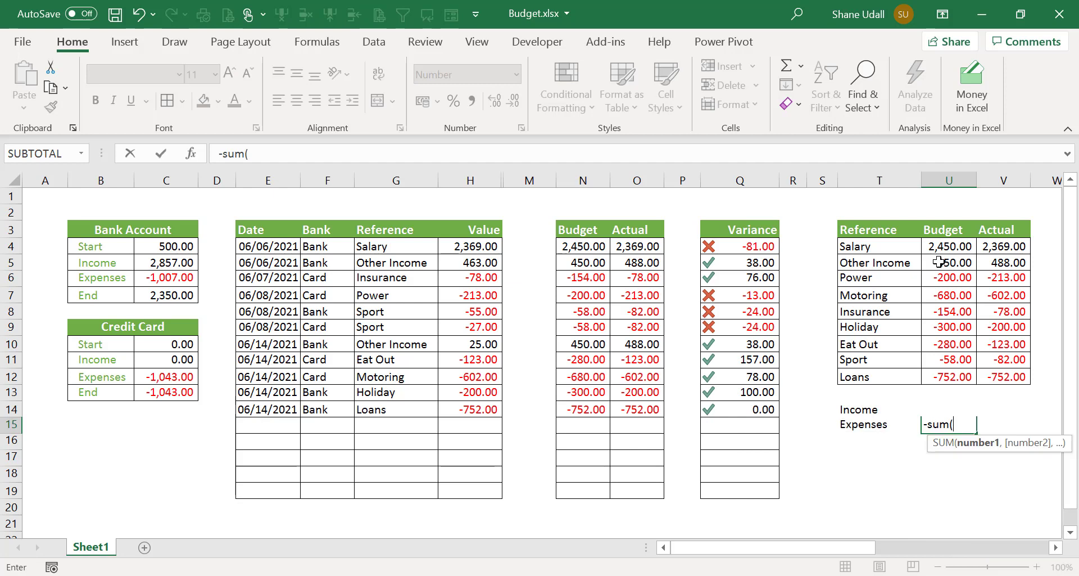
pyautogui.moveTo(950, 278); pyautogui.dragTo(950, 369)
pyautogui.write(')')
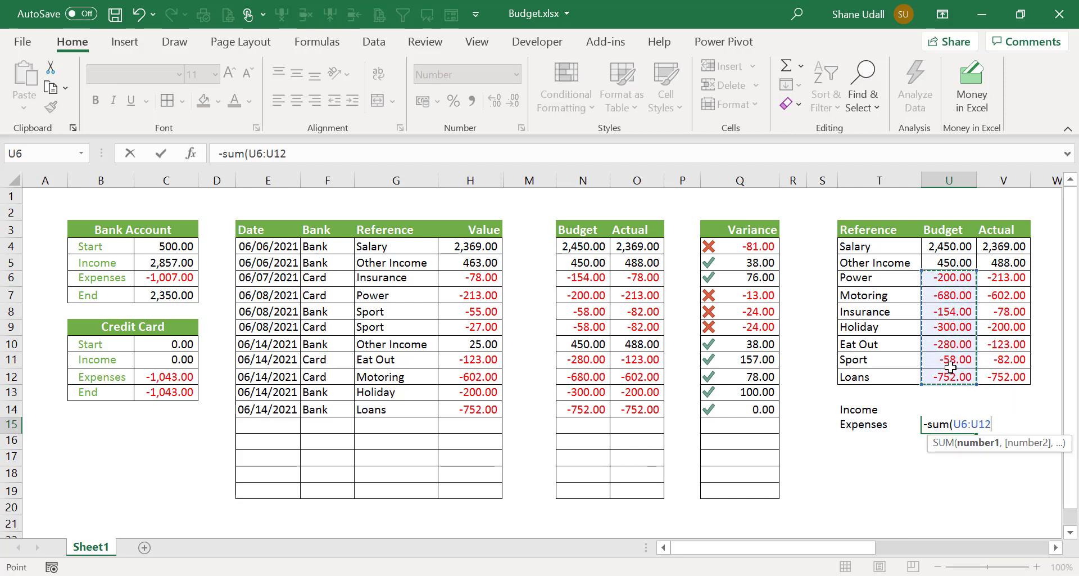
pyautogui.press('Return')
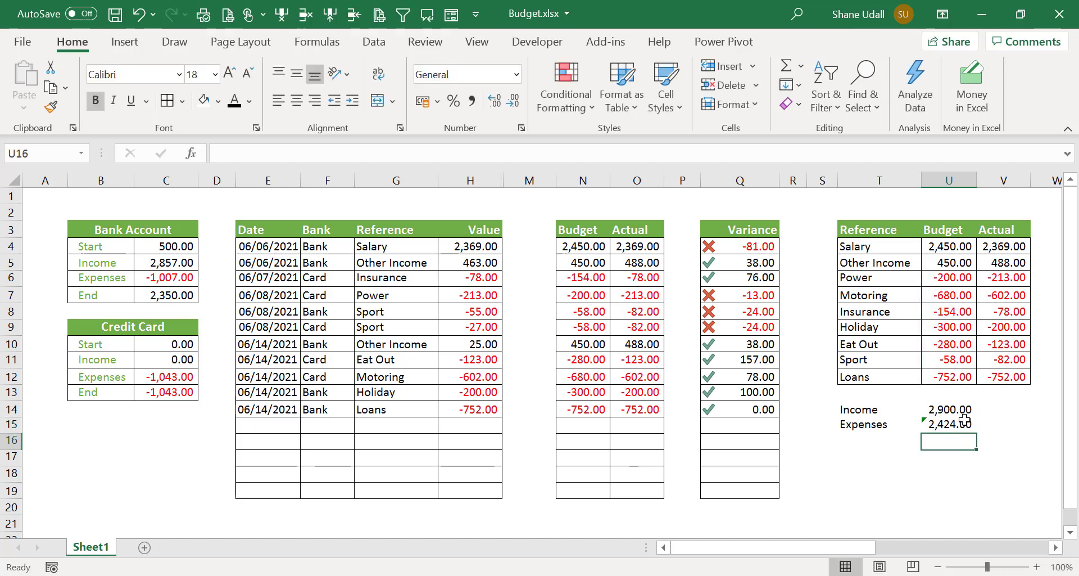
pyautogui.moveTo(959, 411); pyautogui.dragTo(1025, 436)
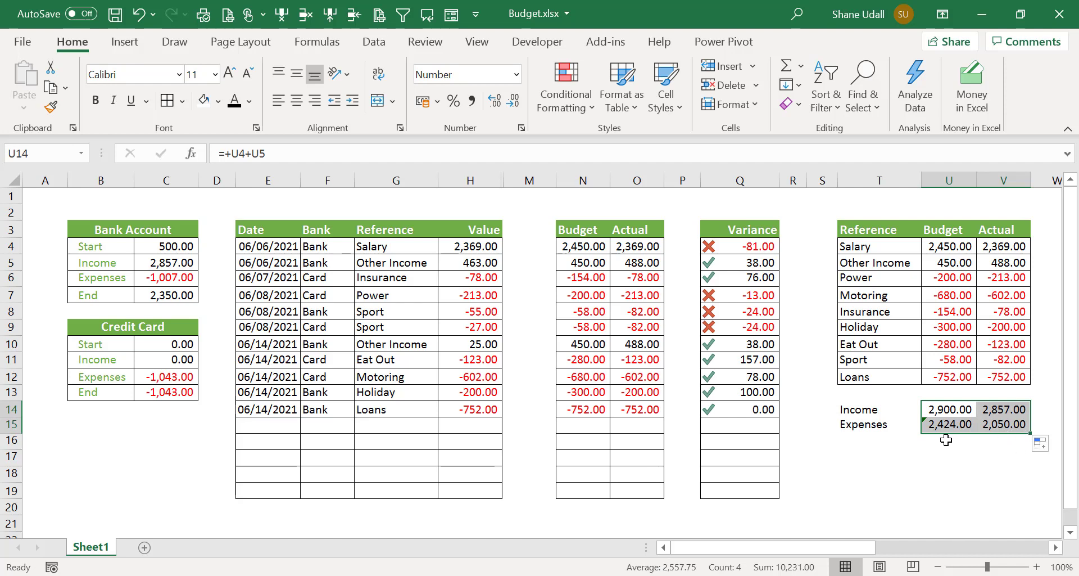
pyautogui.click(866, 426)
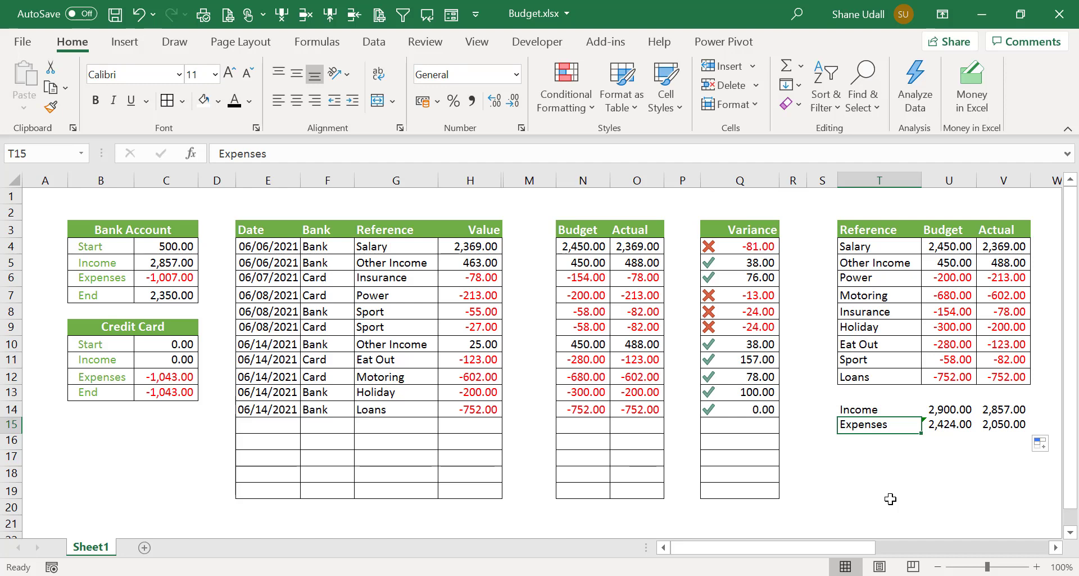
# Copy the Credit Card heading's formatting to B15:C15 with Format Painter, and enter the heading Budget v Actual there.
pyautogui.click(108, 327)
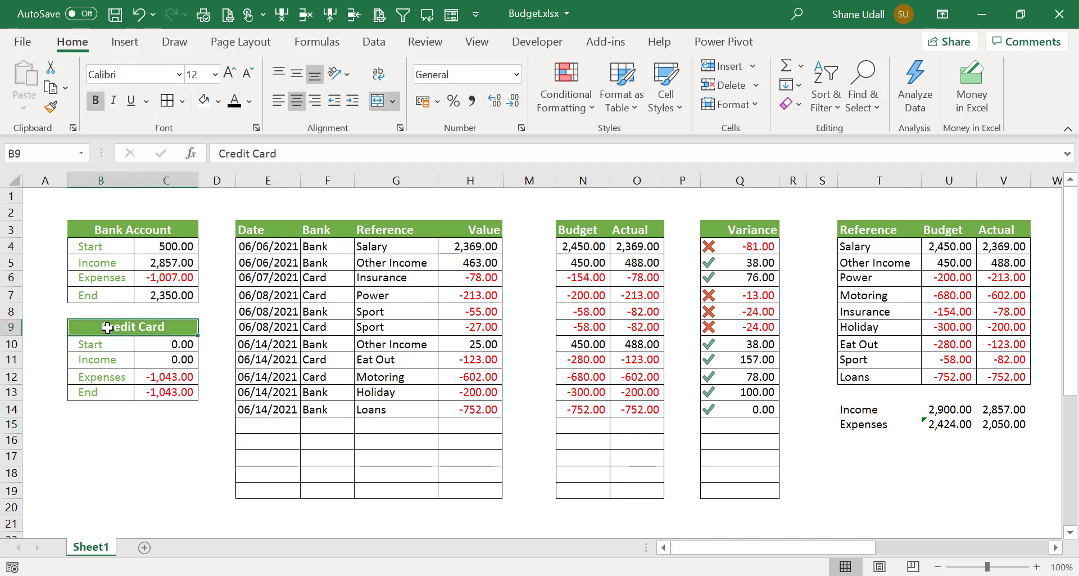
pyautogui.click(50, 107)
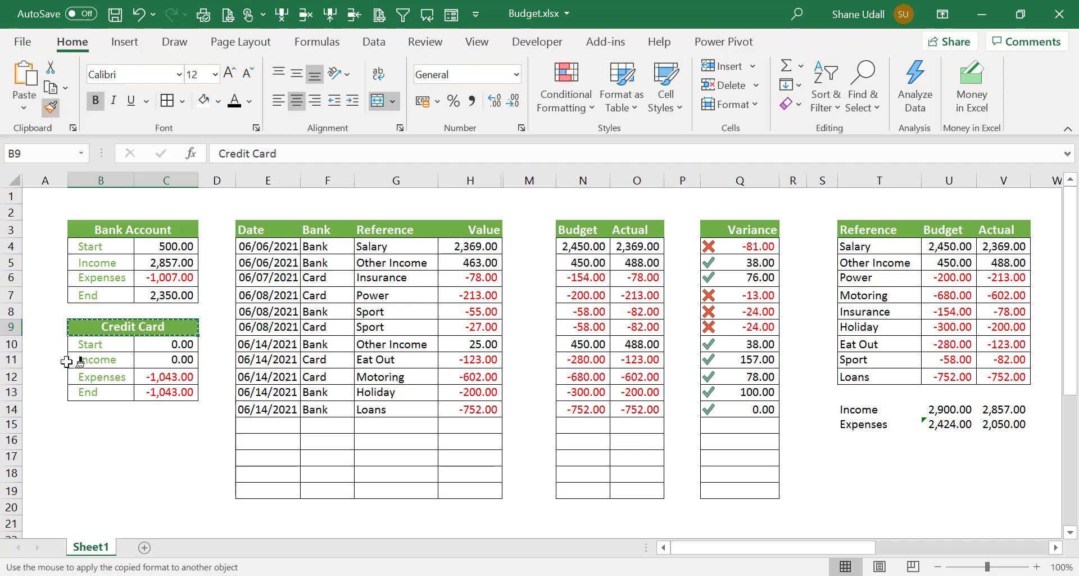
pyautogui.click(75, 426)
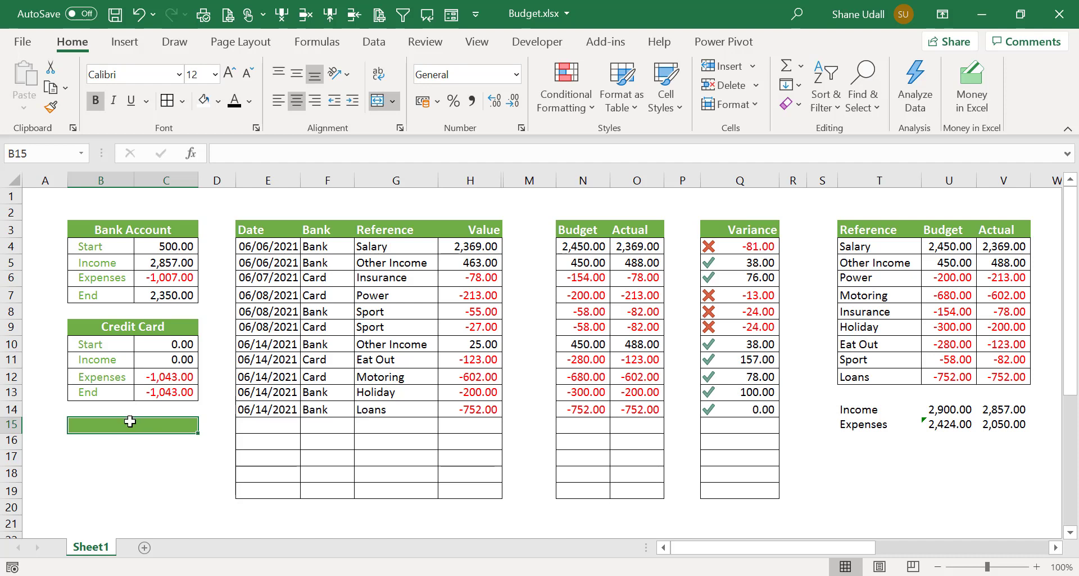
pyautogui.write('Budget')
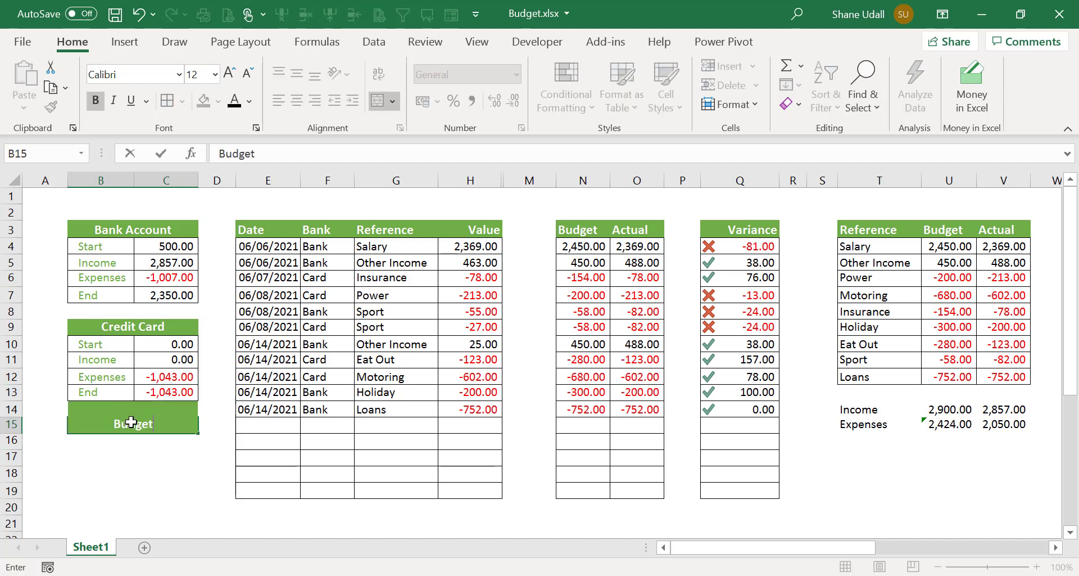
pyautogui.write(' v Actual')
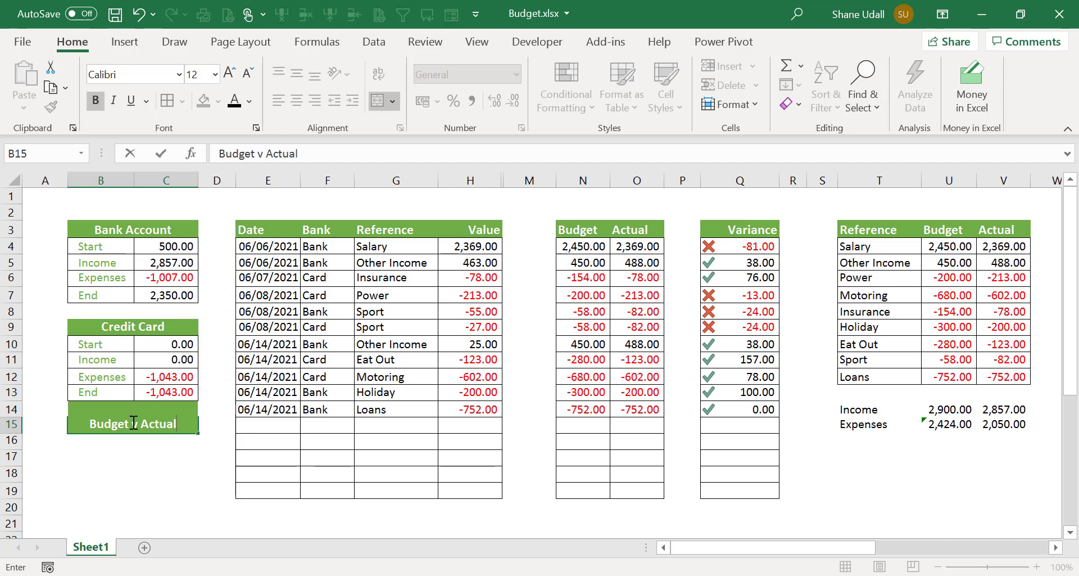
pyautogui.click(116, 465)
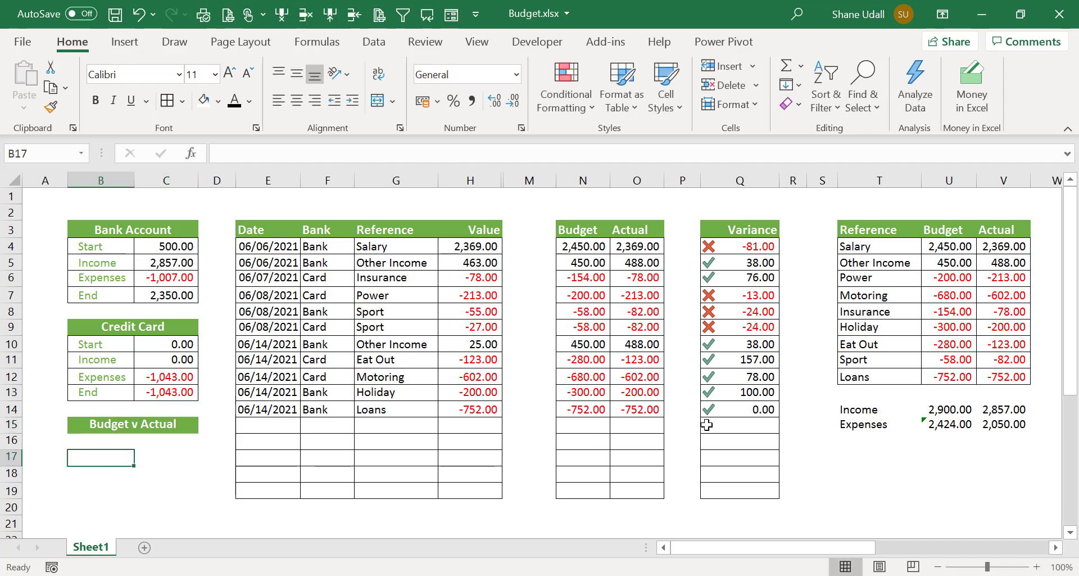
# Insert the recommended Clustered Bar chart from T14:V15 with Income and Expenses as categories and two series.
pyautogui.click(865, 411)
pyautogui.moveTo(891, 411); pyautogui.dragTo(990, 426)
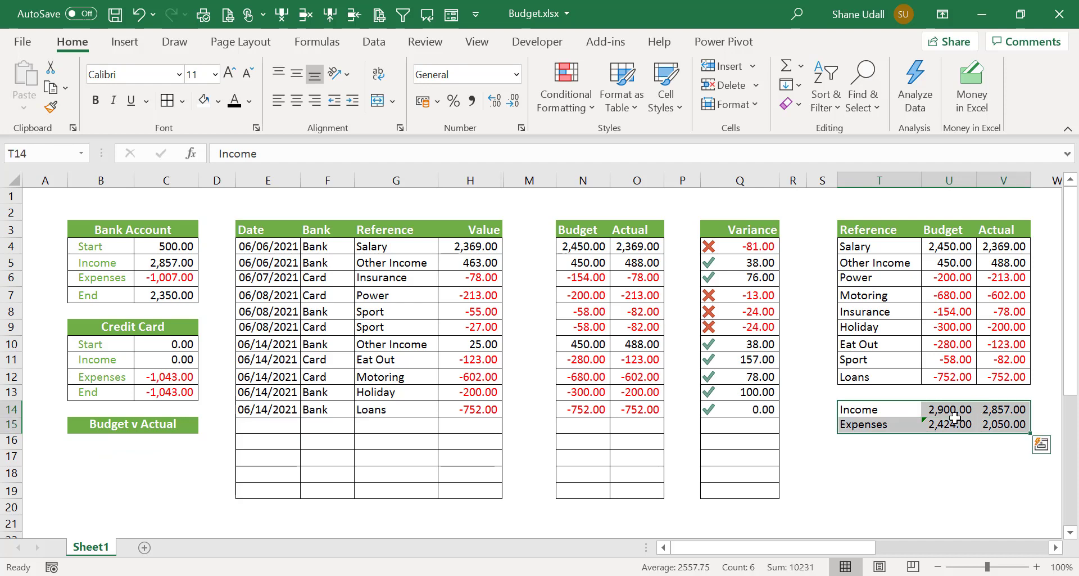
pyautogui.click(118, 42)
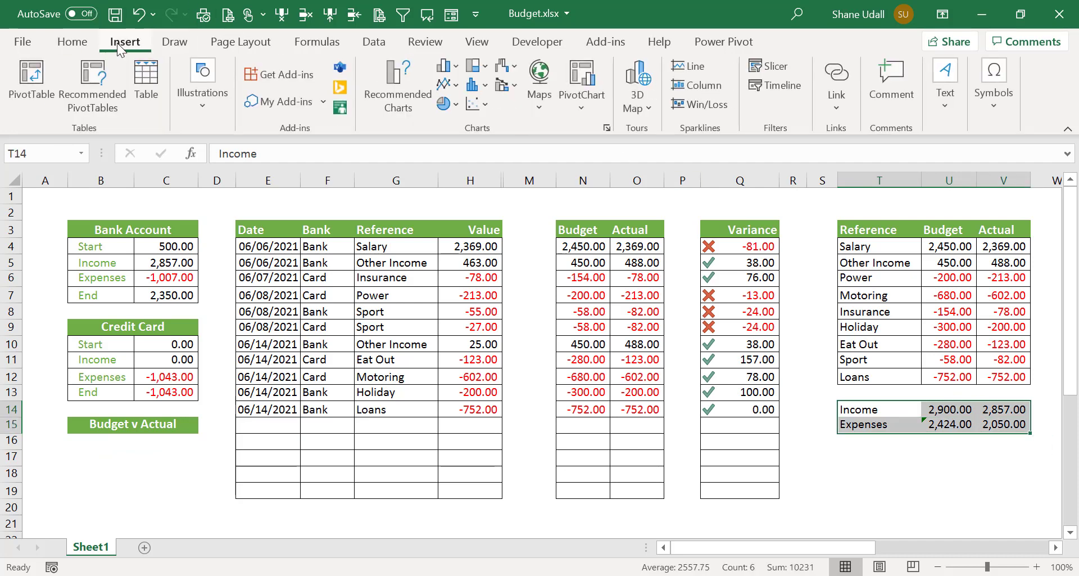
pyautogui.click(399, 77)
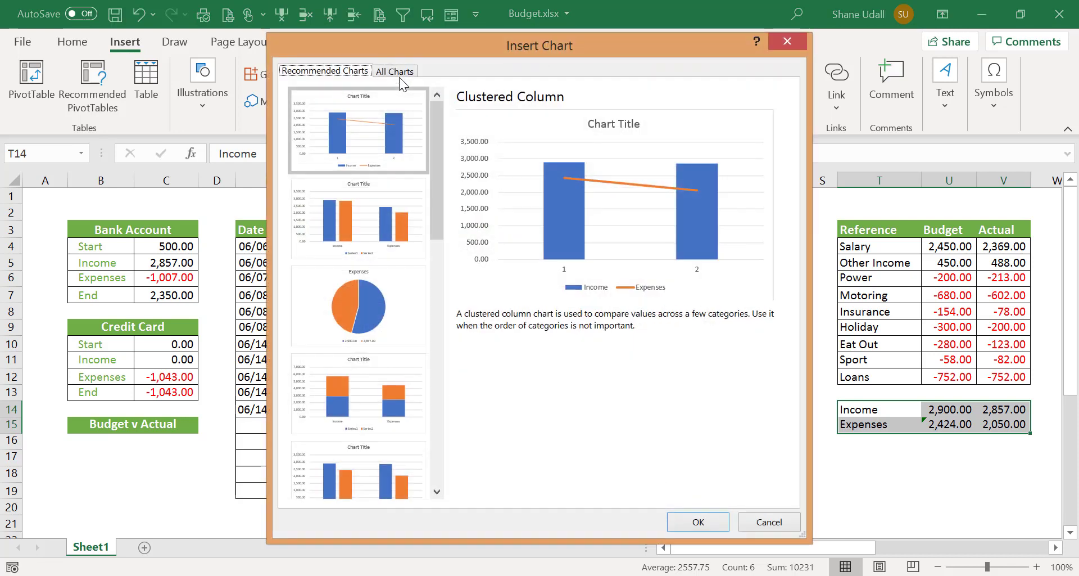
pyautogui.moveTo(440, 130); pyautogui.dragTo(444, 292)
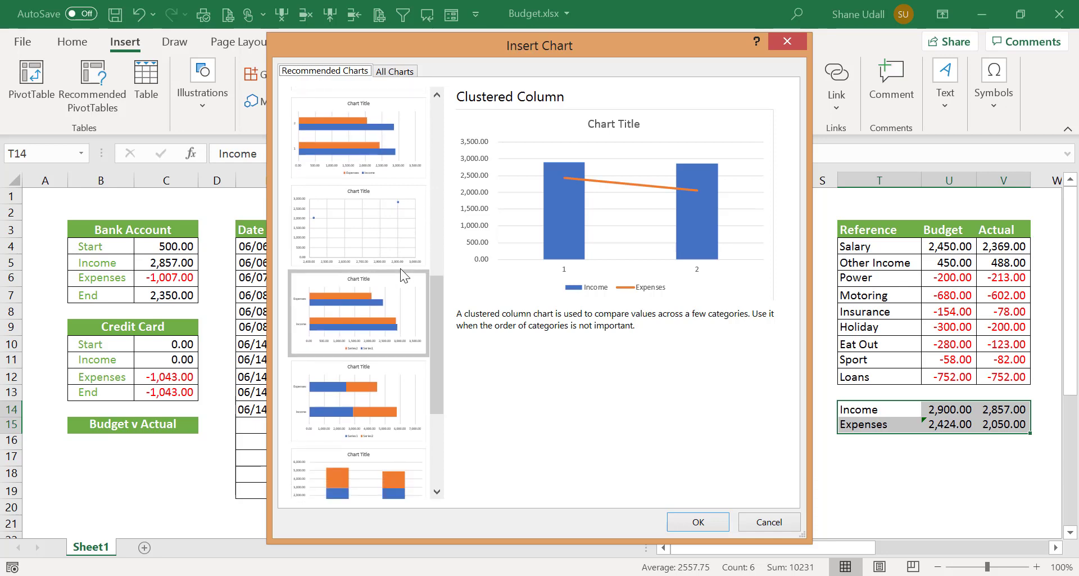
pyautogui.click(343, 309)
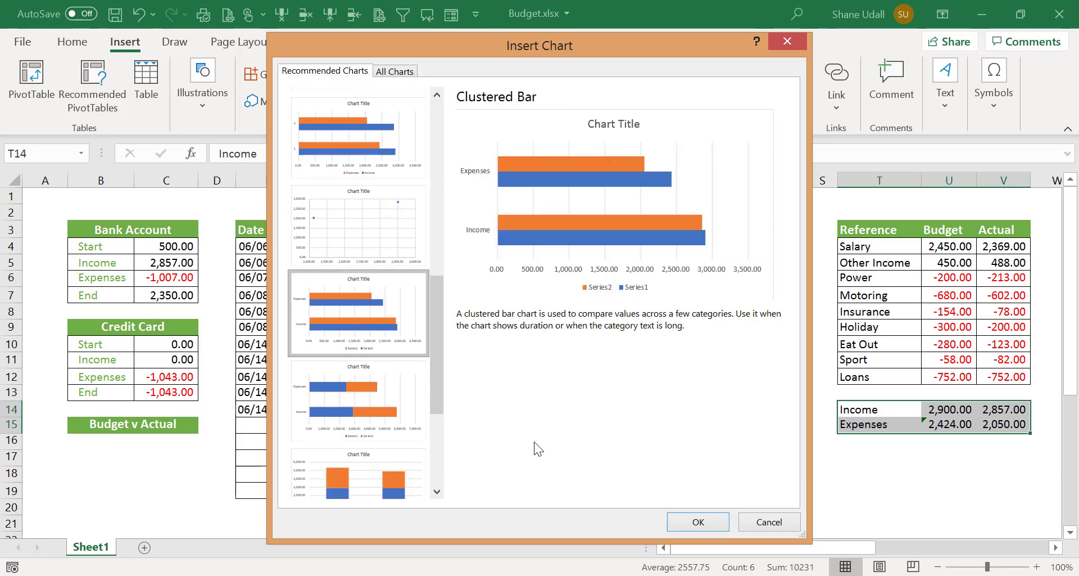
pyautogui.click(683, 522)
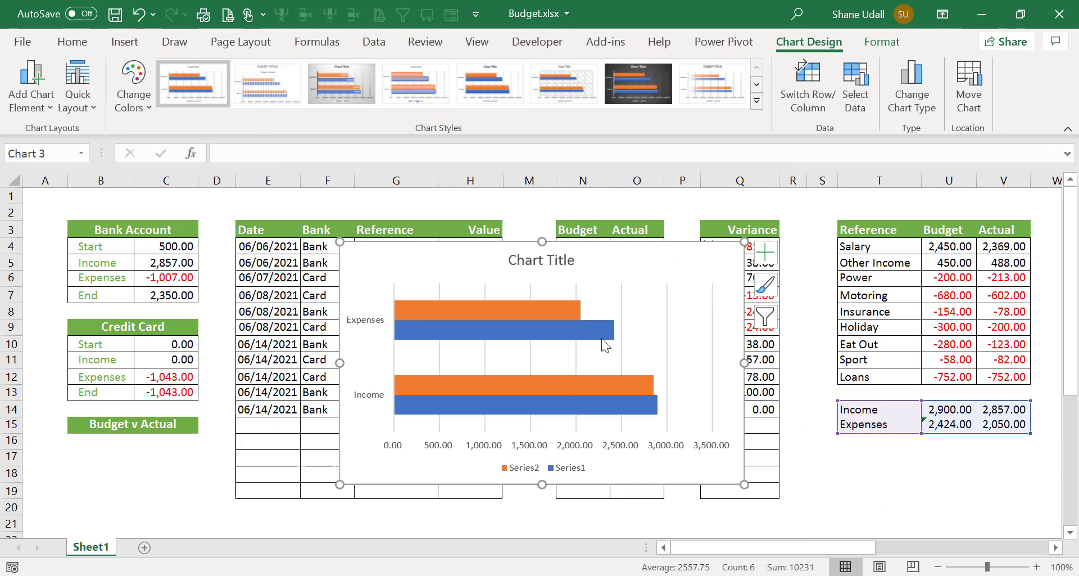
# Delete the title and the horizontal value axis from the bar chart.
pyautogui.click(538, 262)
pyautogui.moveTo(565, 326)
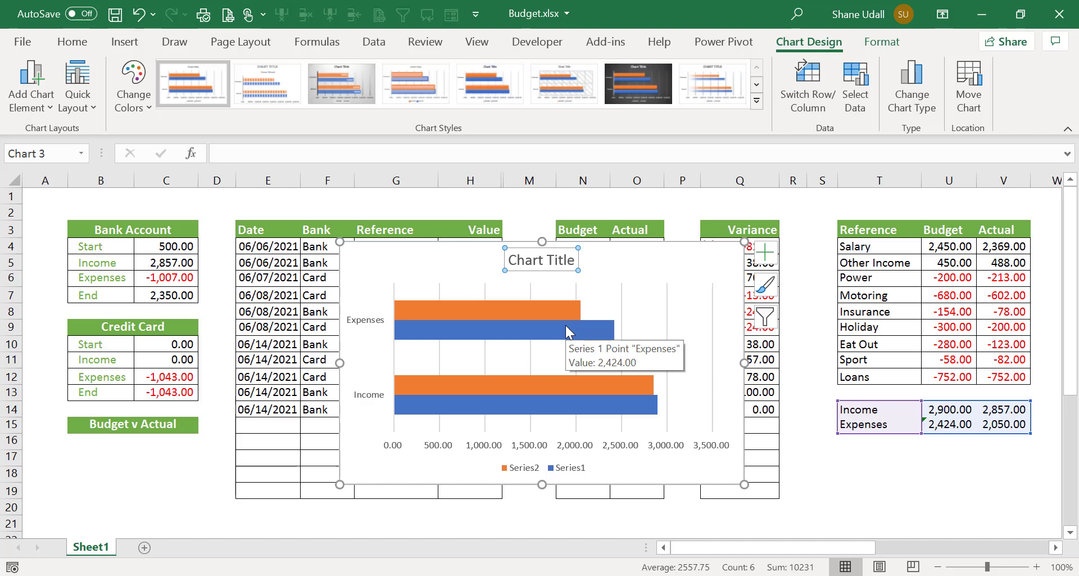
pyautogui.press('Delete')
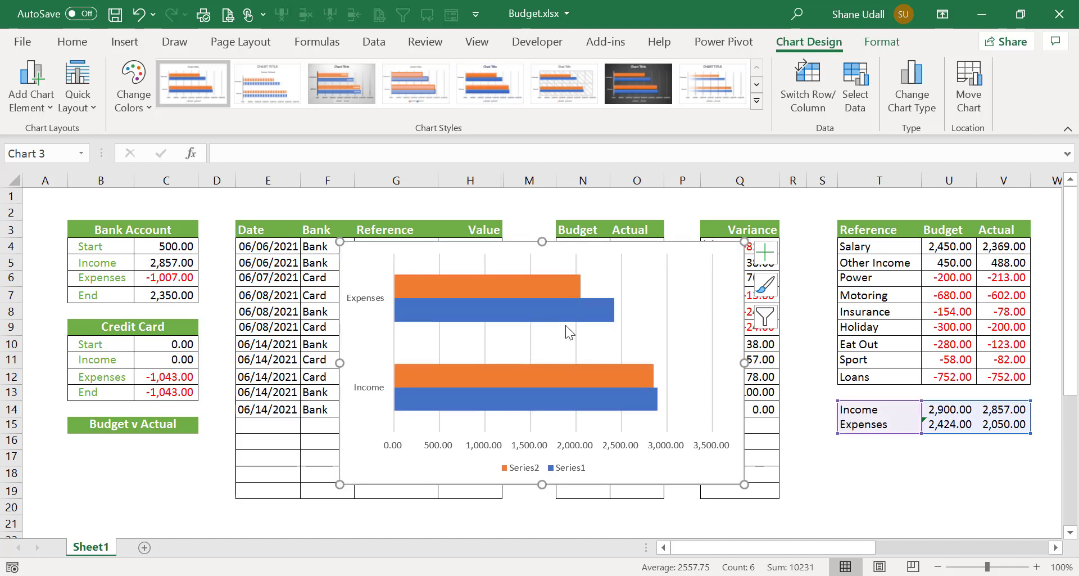
pyautogui.click(528, 447)
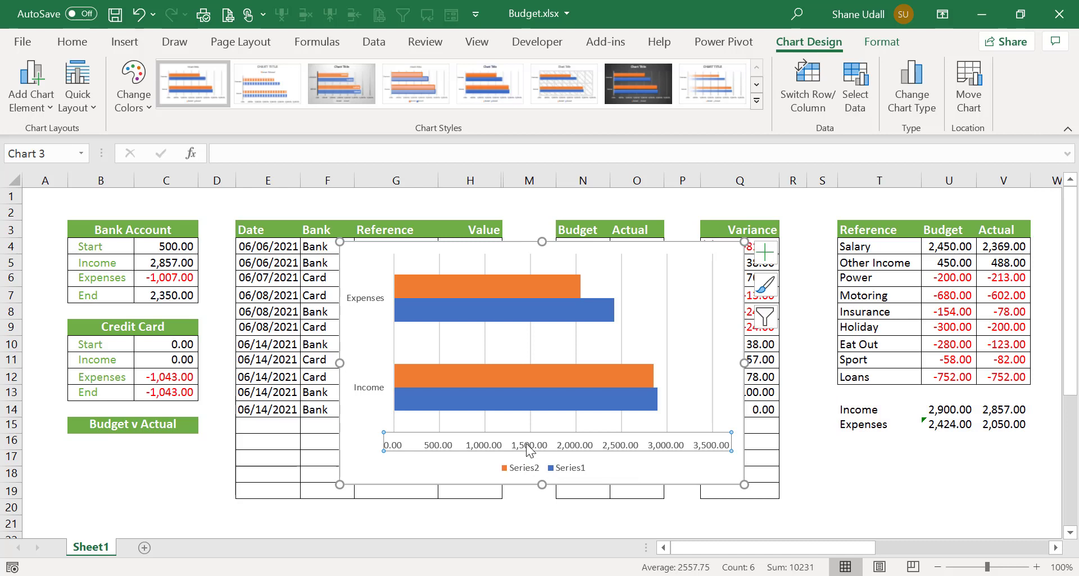
pyautogui.press('Delete')
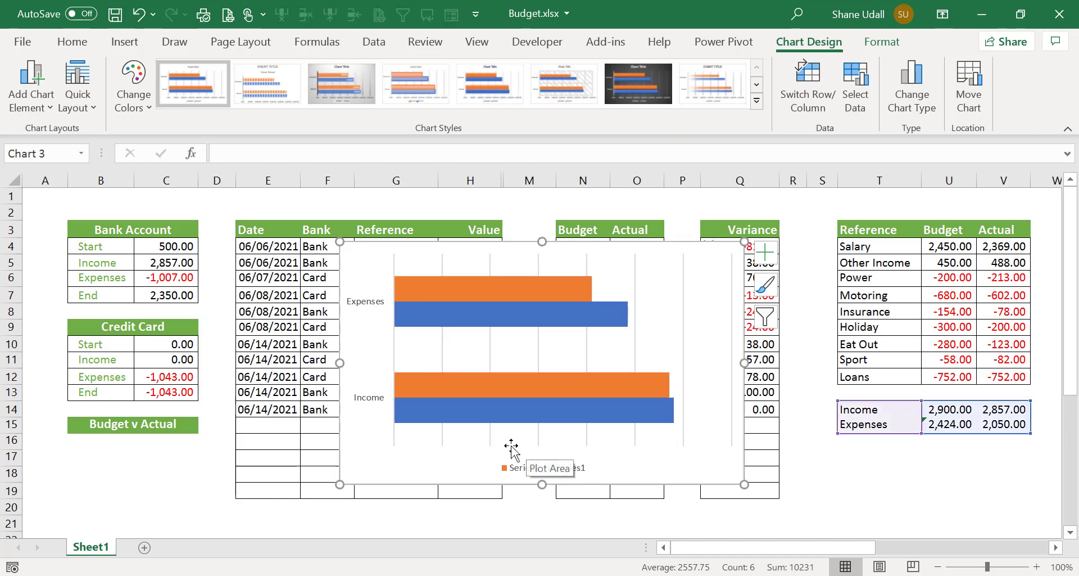
# Delete the legend and the vertical gridlines from the bar chart.
pyautogui.click(515, 469)
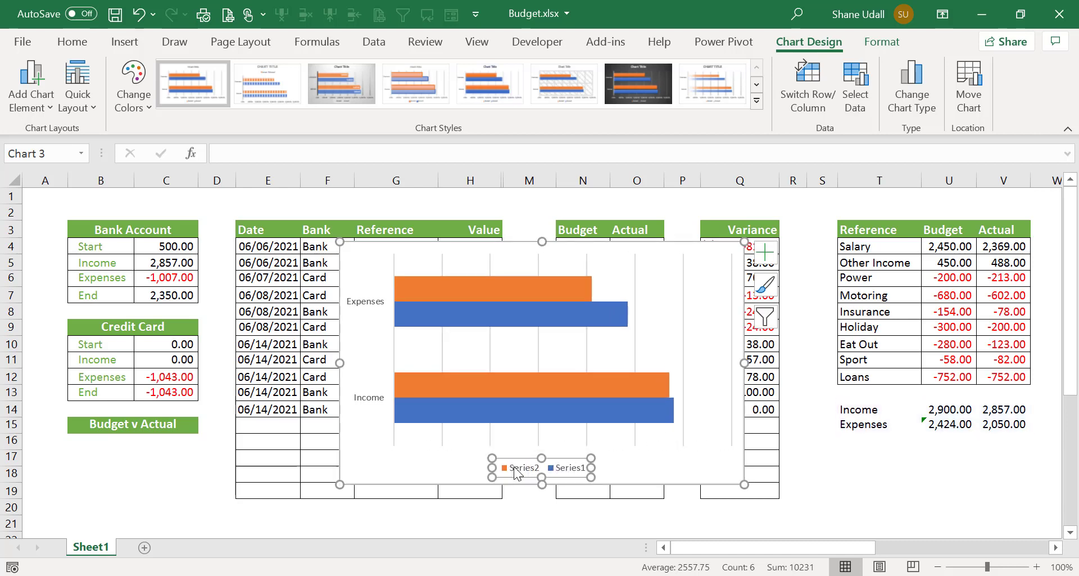
pyautogui.press('Delete')
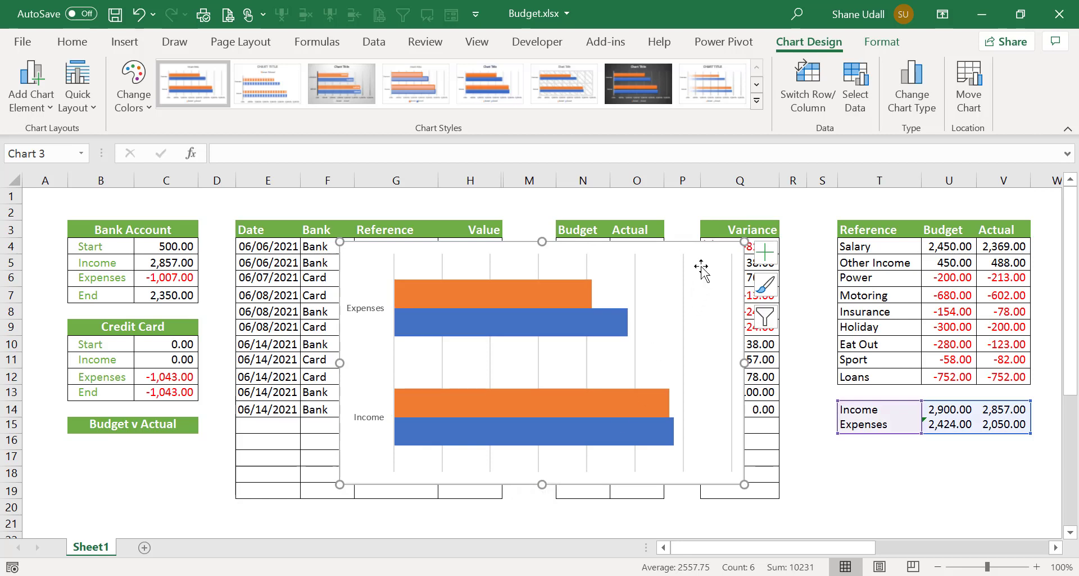
pyautogui.click(682, 271)
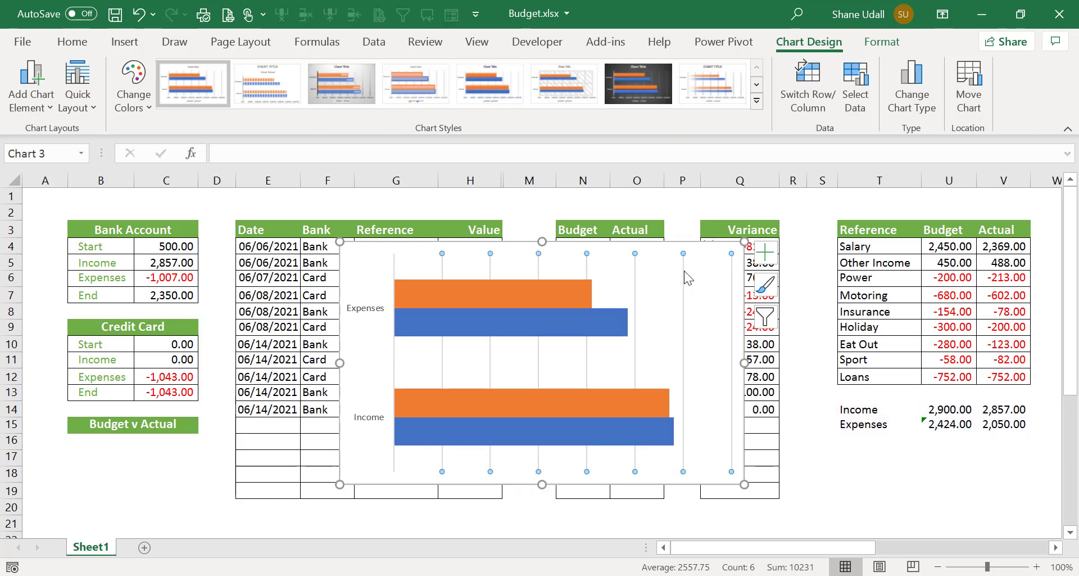
pyautogui.press('Delete')
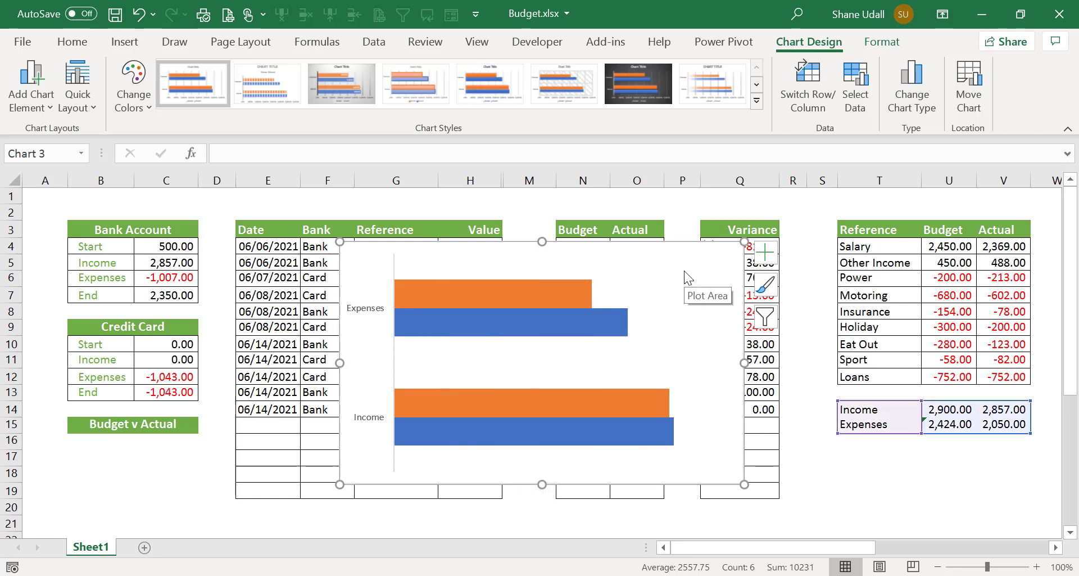
# Fill the orange Actual series bars with the lightest orange theme color.
pyautogui.click(546, 295)
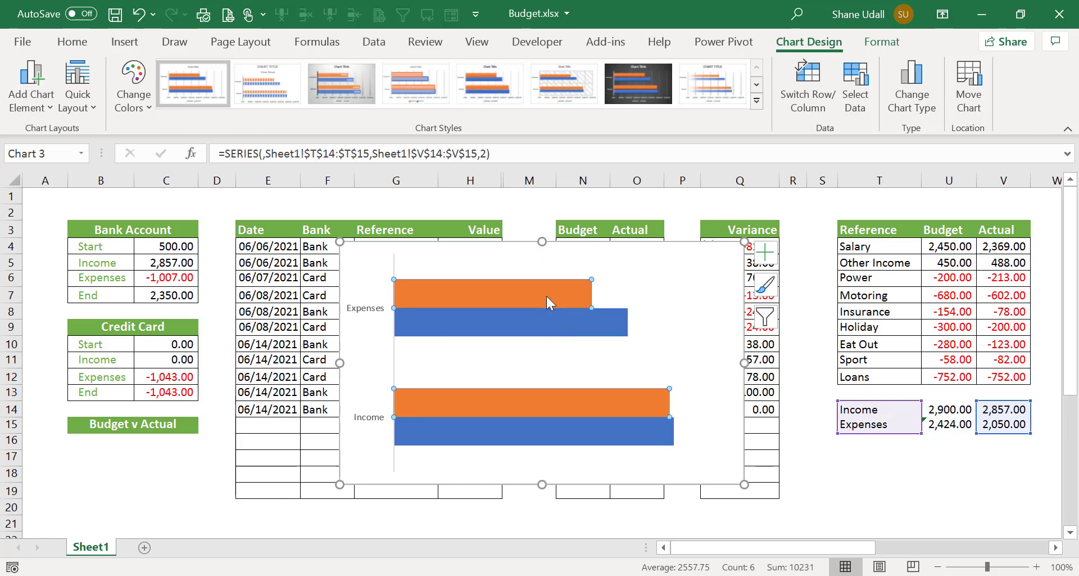
pyautogui.rightClick(547, 296)
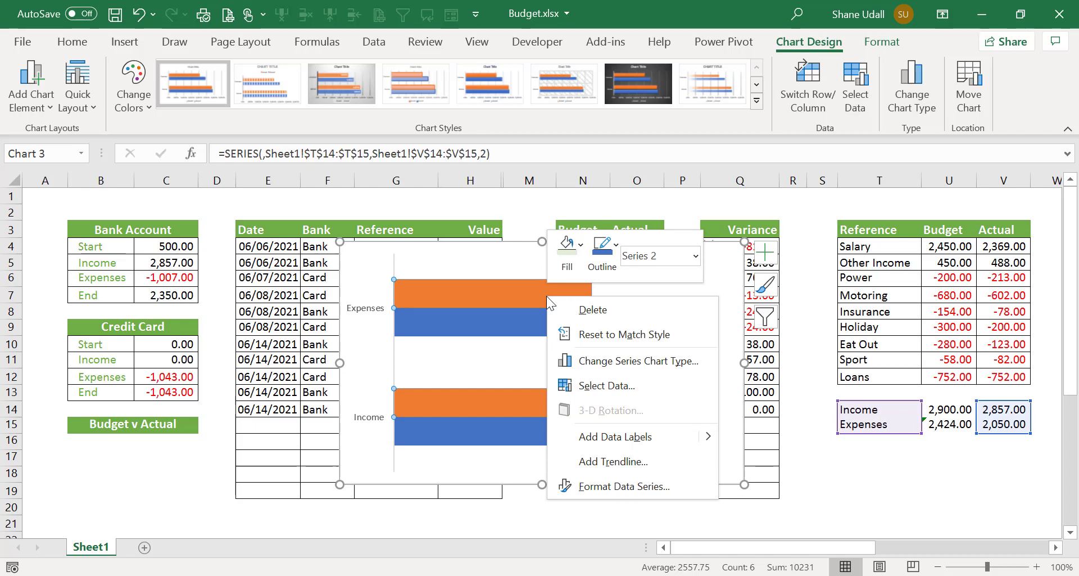
pyautogui.click(582, 246)
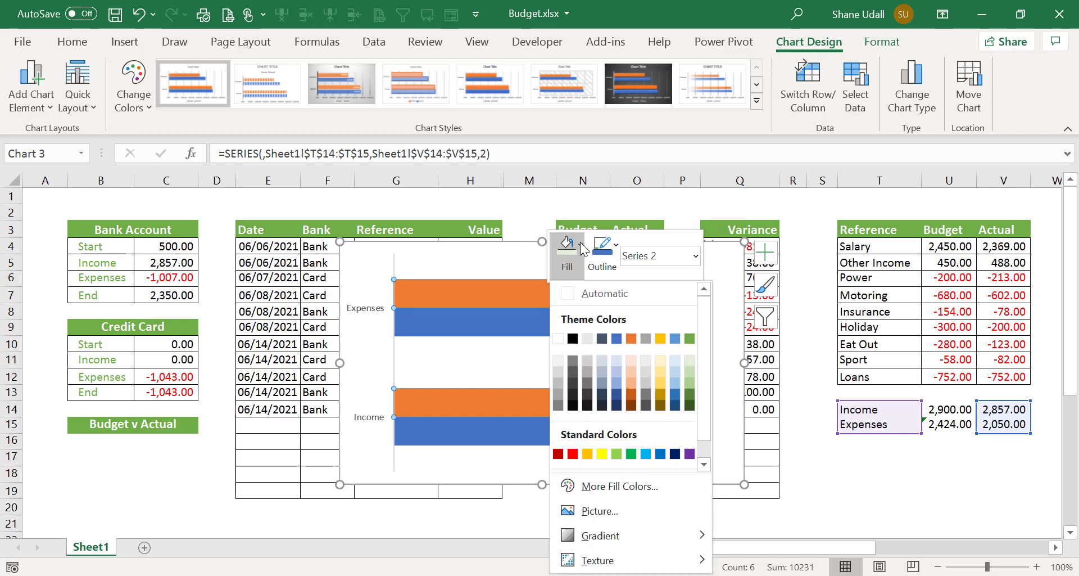
pyautogui.click(630, 362)
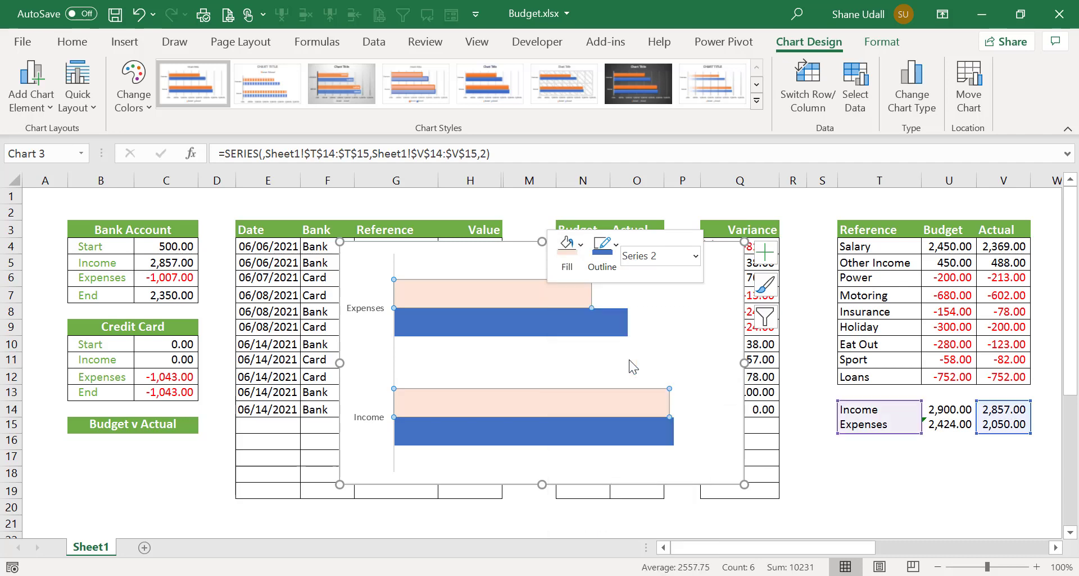
# Fill the blue Budget series bars with the lightest green theme color.
pyautogui.click(609, 318)
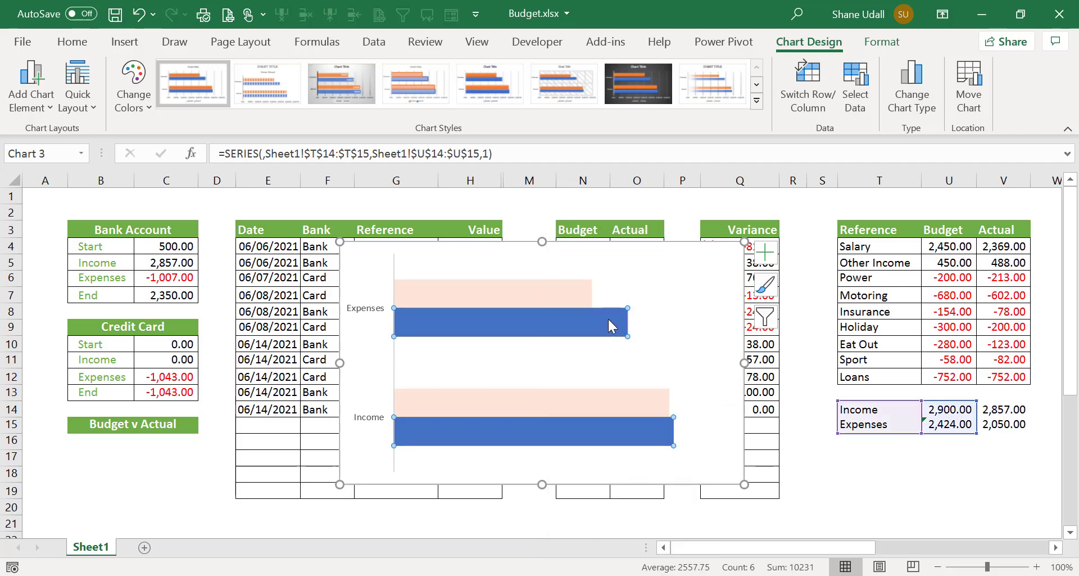
pyautogui.rightClick(608, 319)
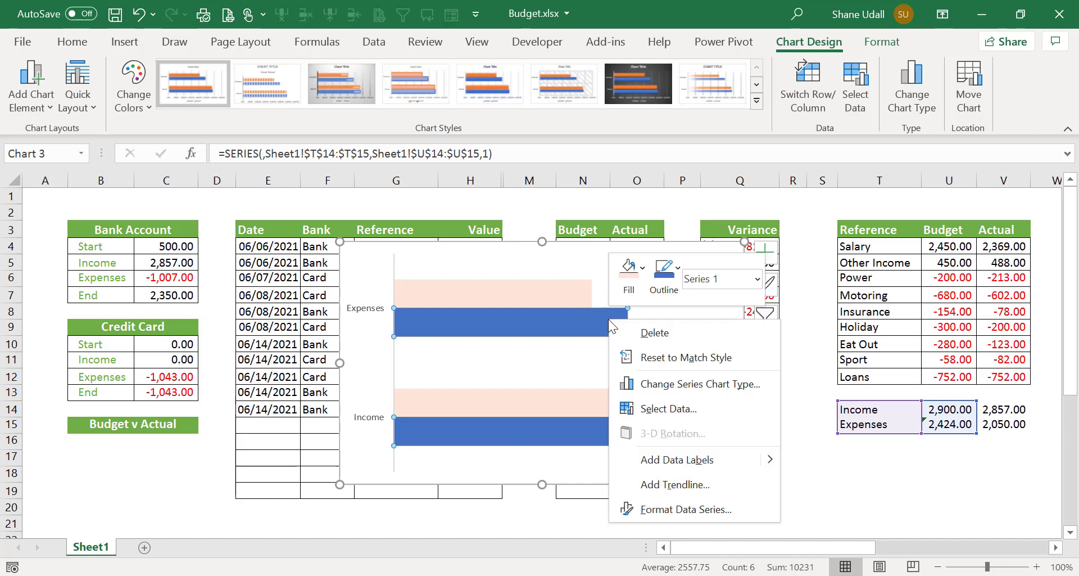
pyautogui.click(629, 274)
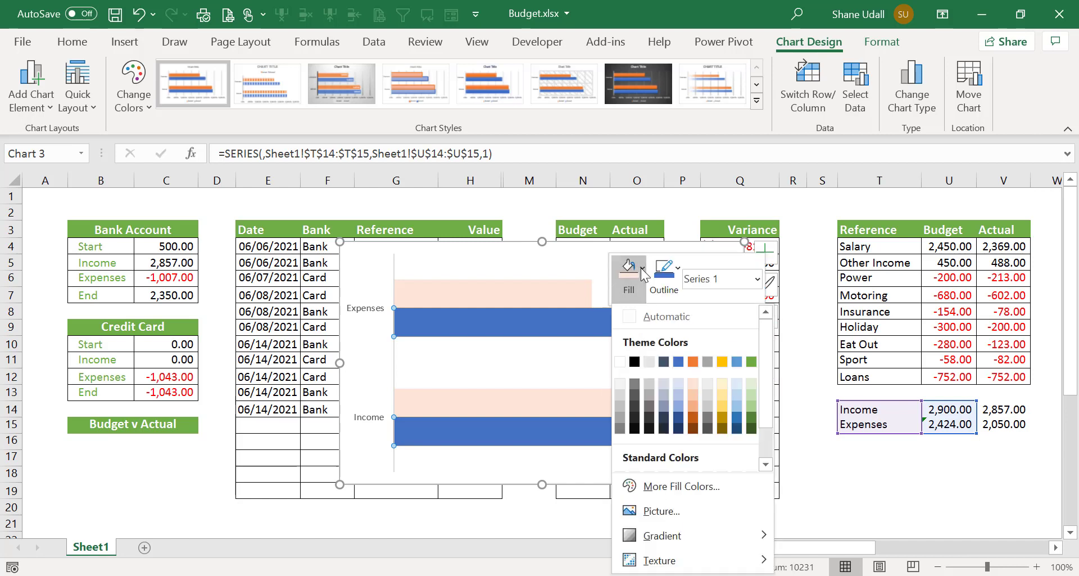
pyautogui.click(751, 383)
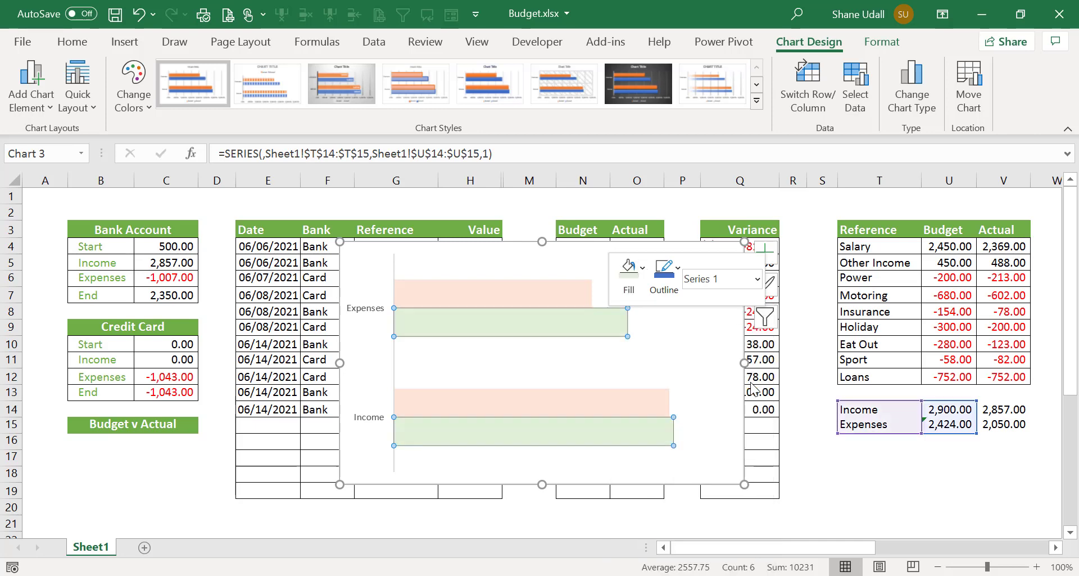
pyautogui.click(860, 502)
# Shrink the bar chart and place it under the Budget v Actual heading so that it covers B16:C19.
pyautogui.click(709, 279)
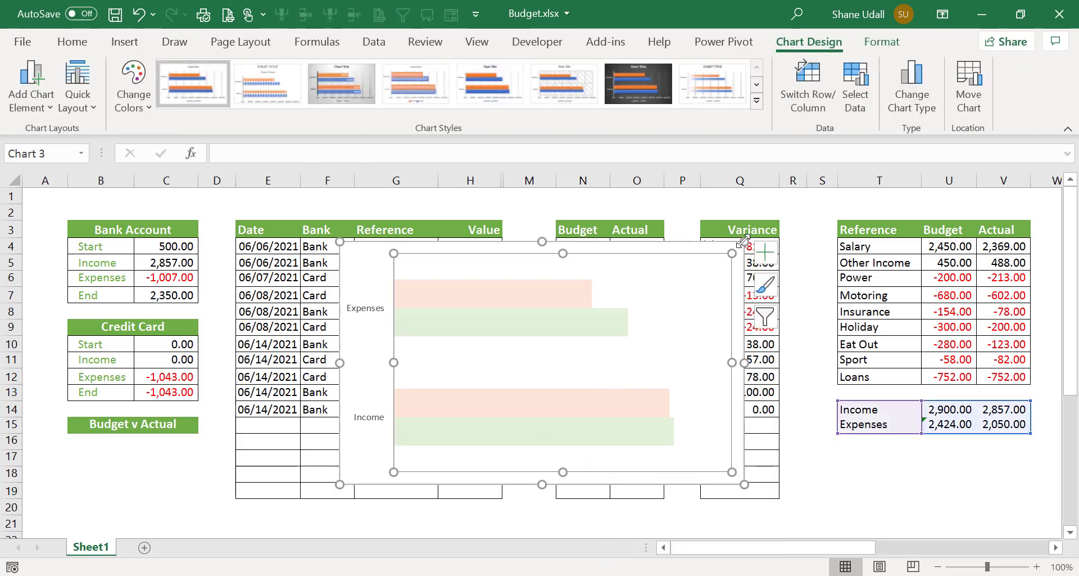
pyautogui.moveTo(745, 242); pyautogui.dragTo(161, 433)
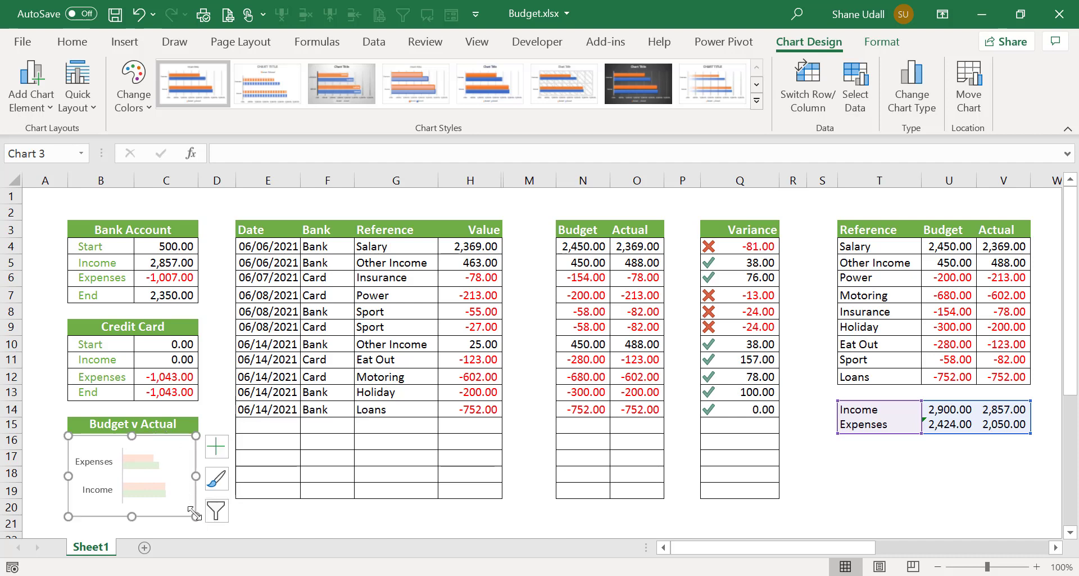
pyautogui.moveTo(194, 512); pyautogui.dragTo(200, 515)
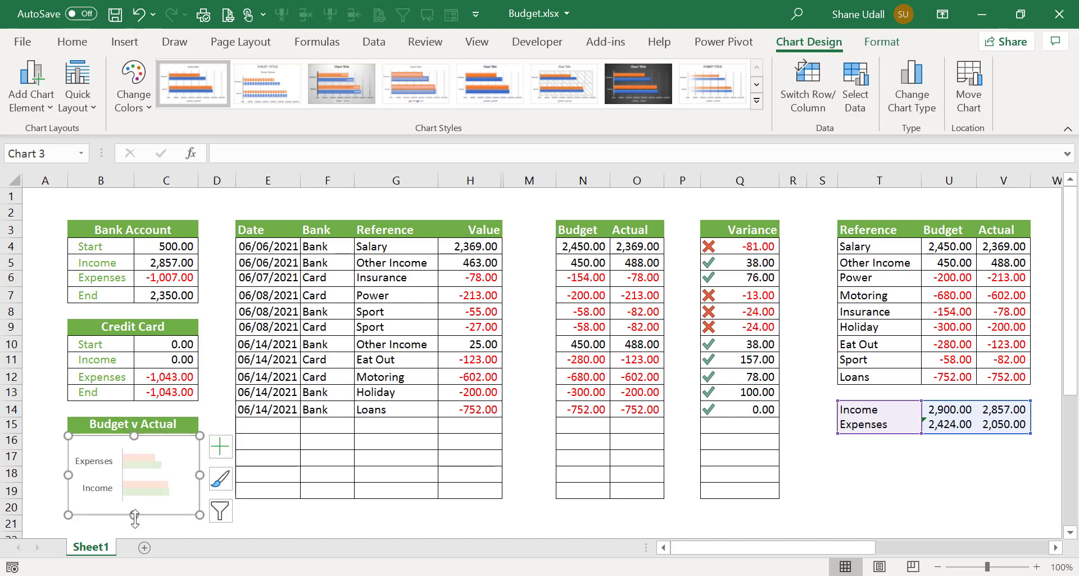
pyautogui.moveTo(133, 515); pyautogui.dragTo(135, 499)
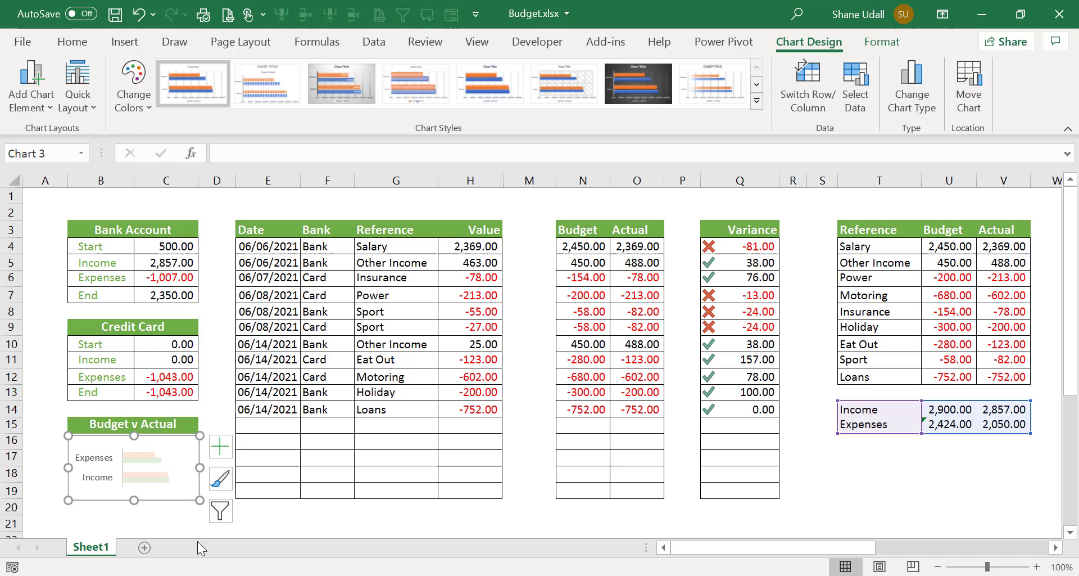
pyautogui.click(397, 508)
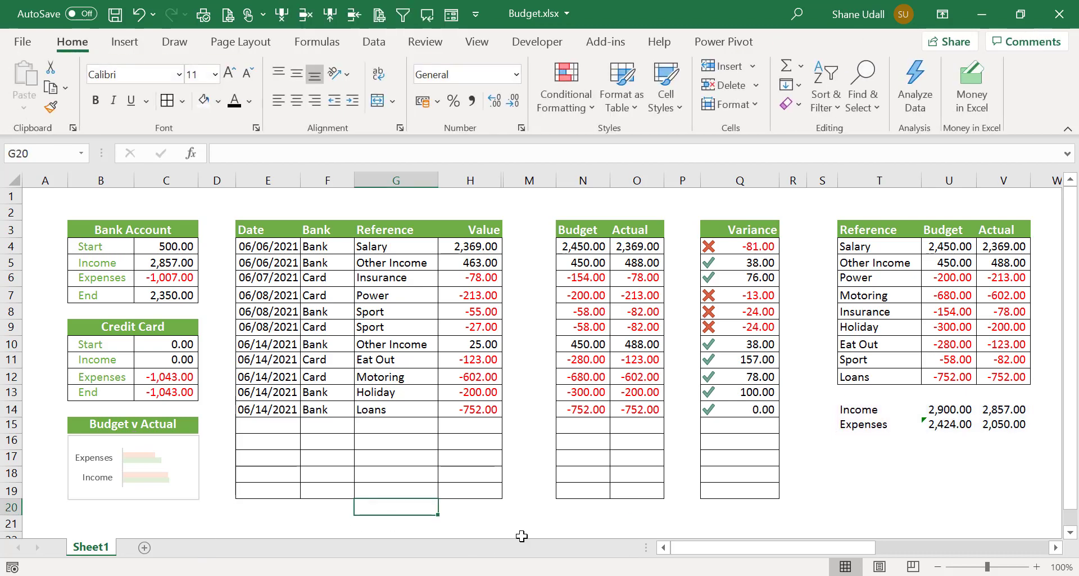